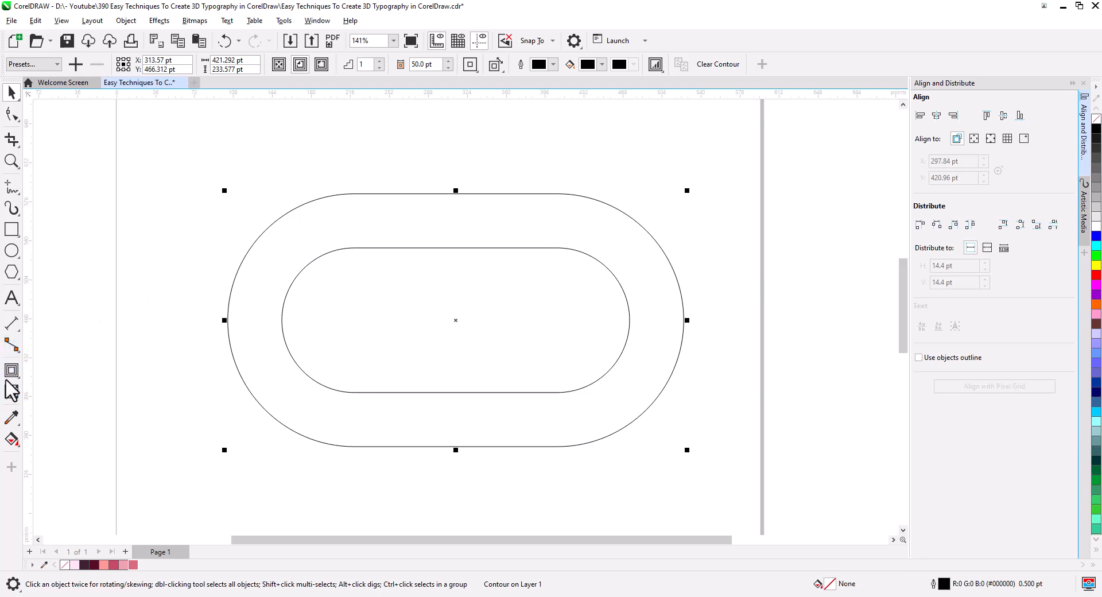
Draw a vertical rectangle spanning the full height of the outer rounded shape and set its width to 50 pt.
left_click(12, 229)
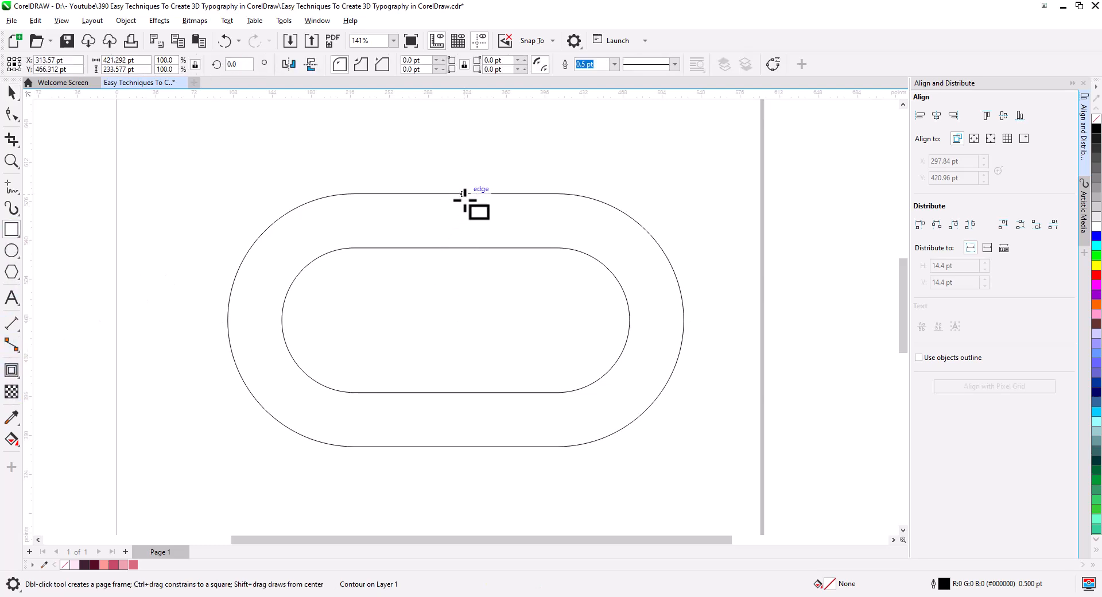
left_click_drag(464, 194, 500, 447)
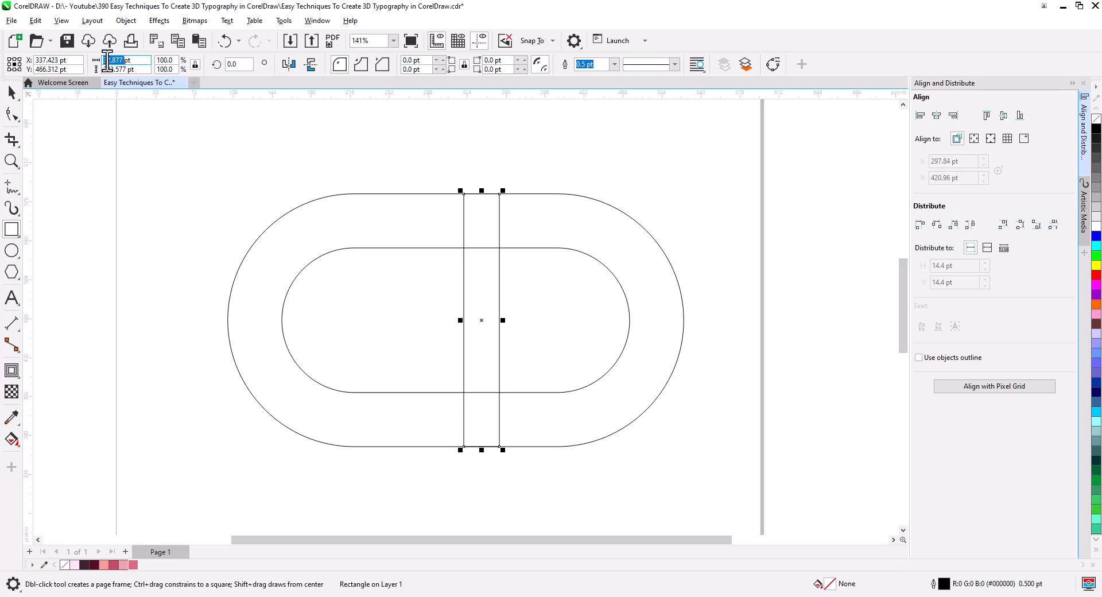
left_click(195, 69)
double_click(115, 61)
key("Return")
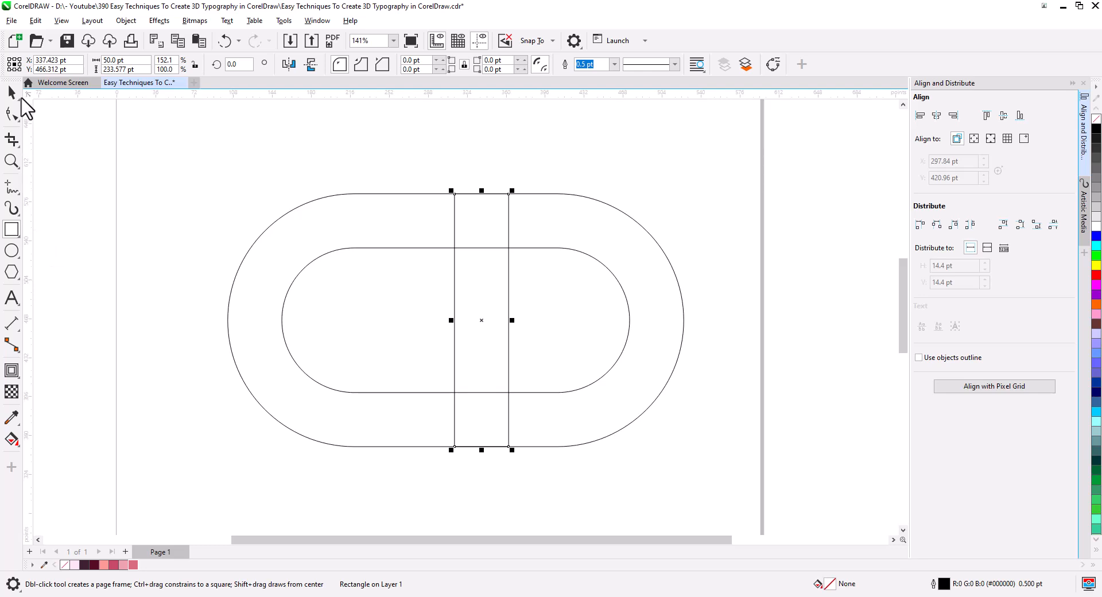
Move the rectangle horizontally to the right, to an X position of about 365.6 pt, and deselect it.
key("space")
scroll(562, 321, "up", 1)
left_click_drag(565, 329, 542, 329)
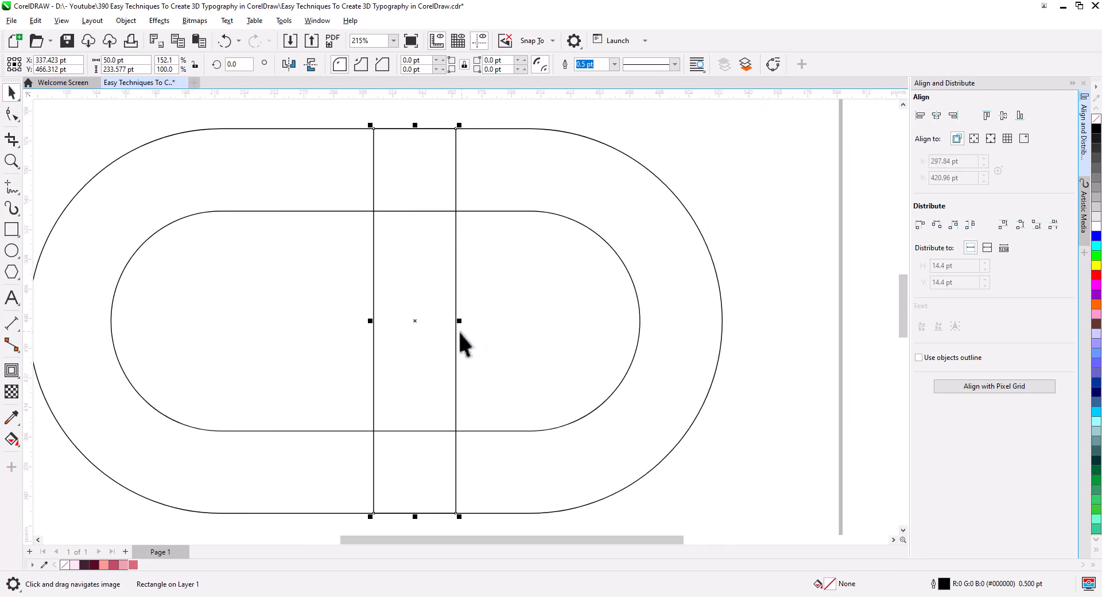
left_click_drag(457, 333, 505, 333)
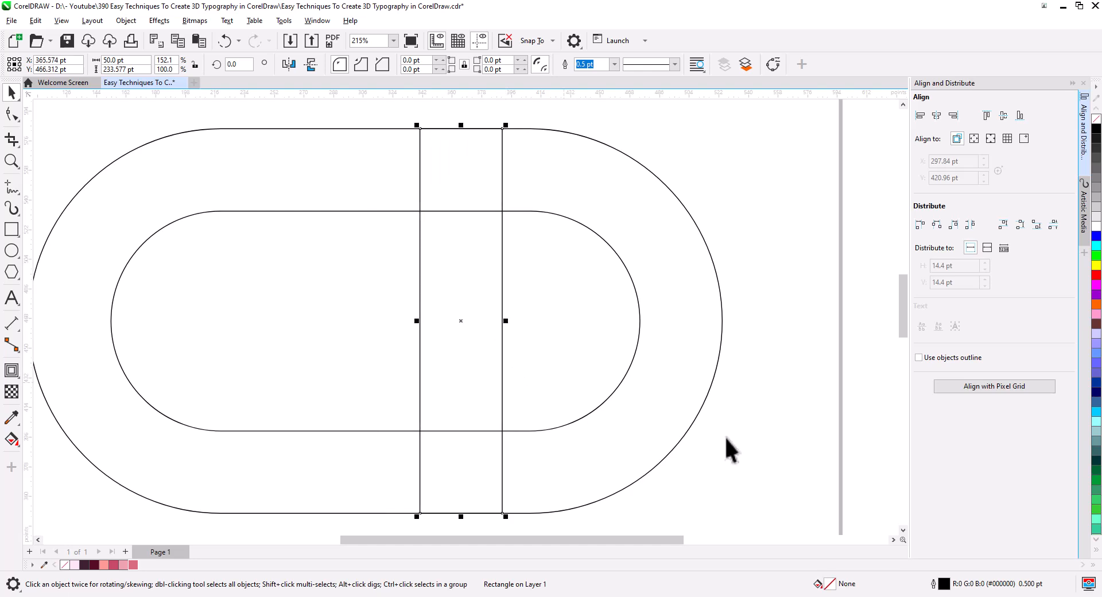
left_click(630, 405)
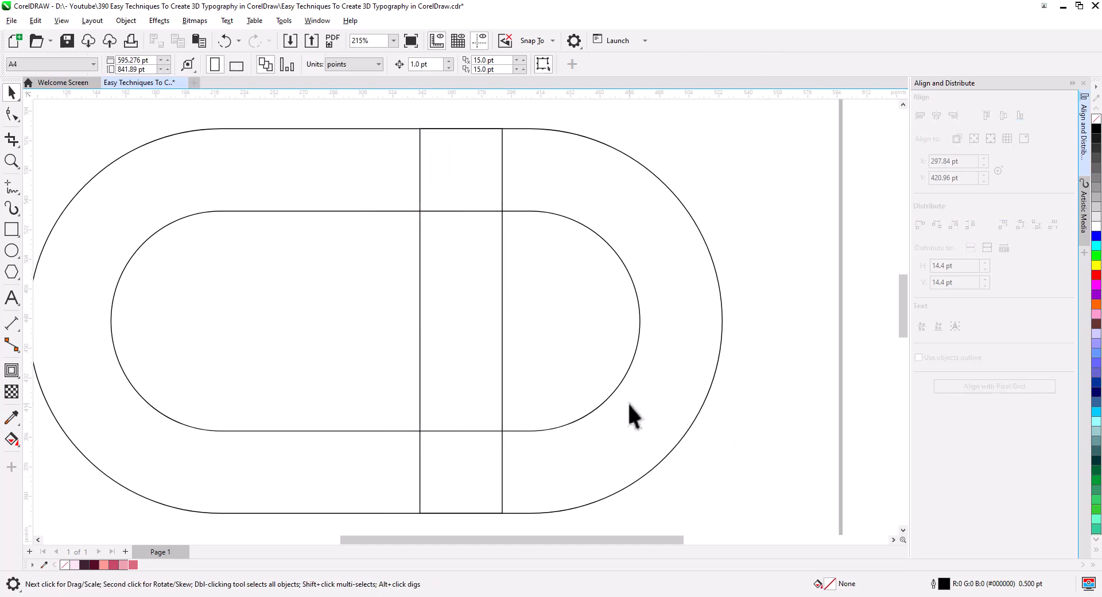
Remove the rectangle's right edge segments between the outer and inner rounded shapes with Virtual Segment Delete.
left_click(15, 144)
left_click(74, 179)
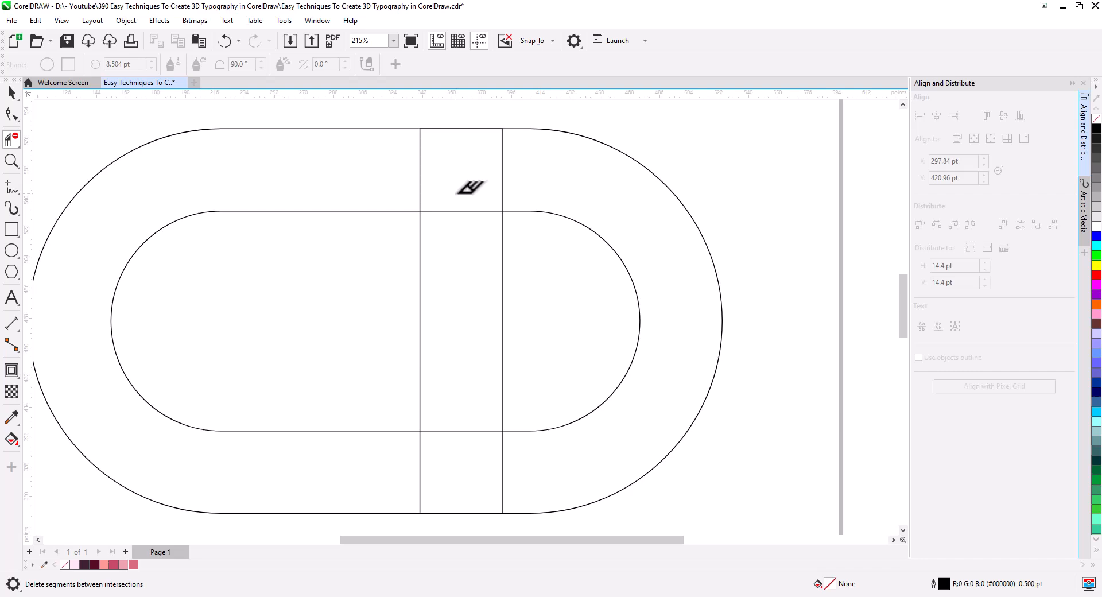
left_click(520, 176)
left_click(519, 468)
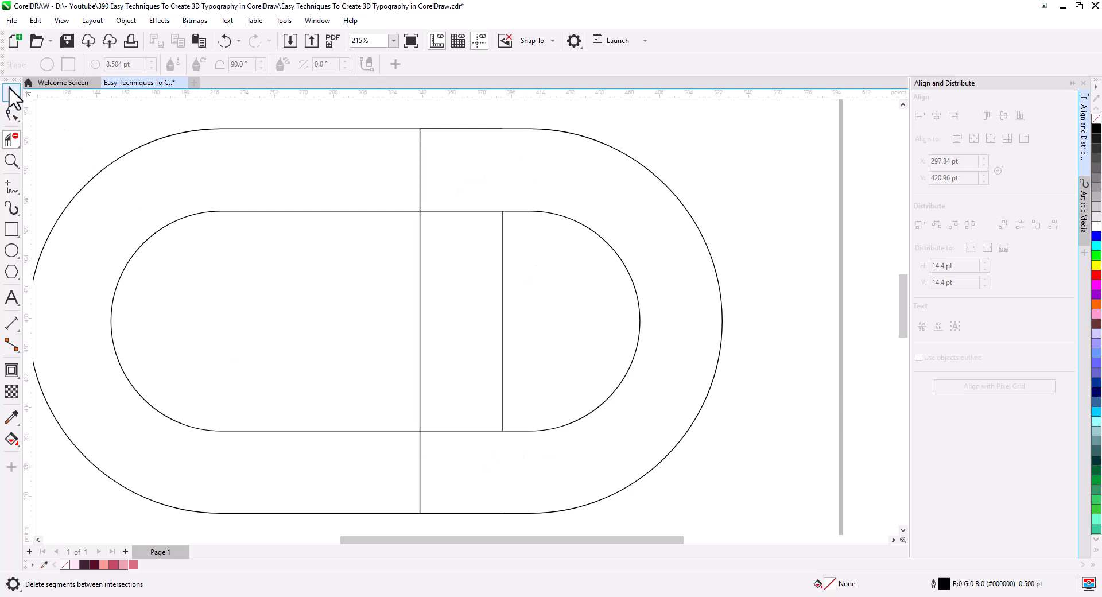
Break the contour group of the rounded shape apart.
left_click(12, 95)
left_click(626, 371)
right_click(627, 371)
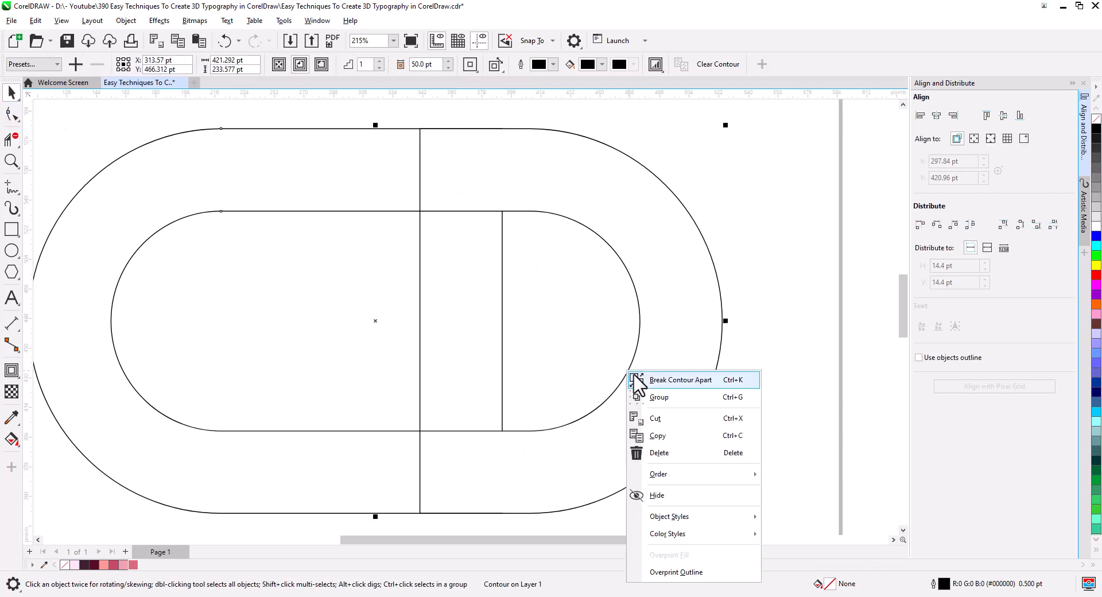
left_click(661, 380)
left_click(86, 280)
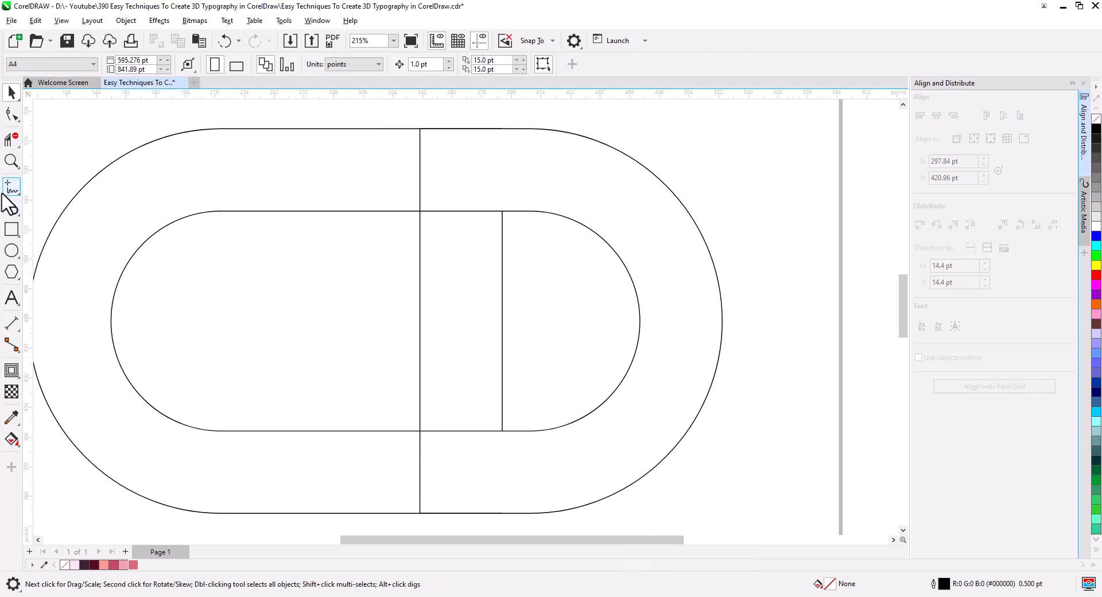
Delete the inner contour's upper and lower segments that cross the rectangle with Virtual Segment Delete.
left_click(12, 139)
left_click(460, 211)
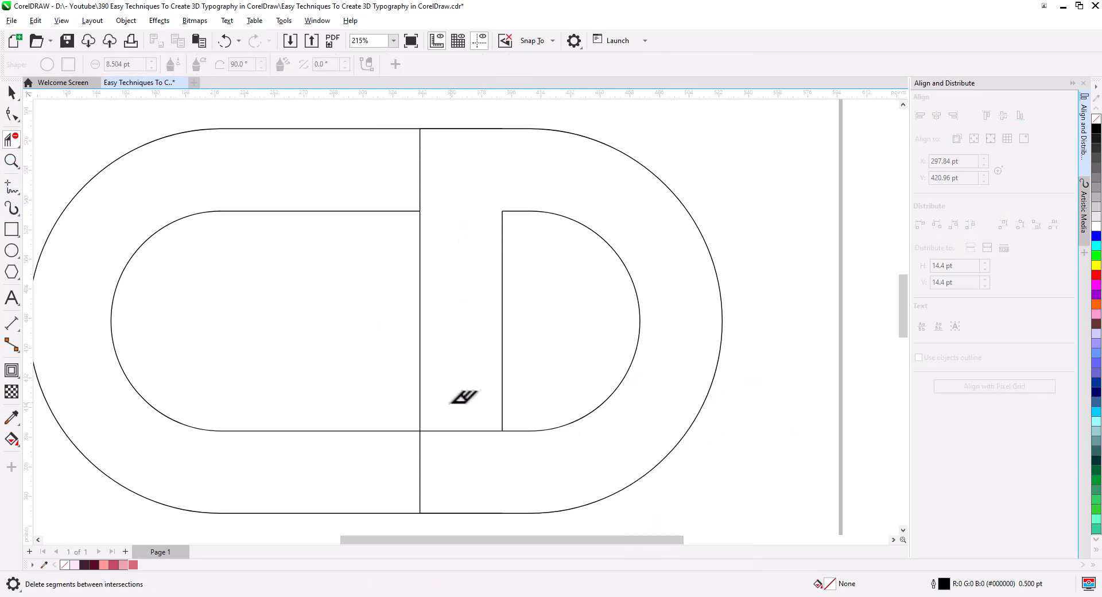
left_click(453, 430)
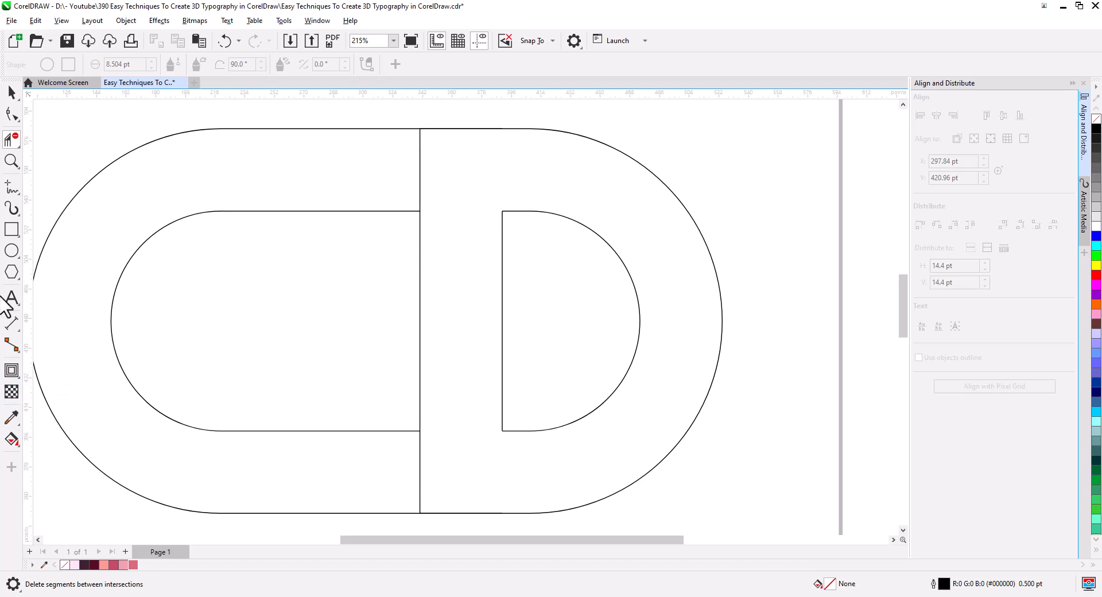
Fill the enclosed D-shaped region with green using Smart Fill with a hairline outline.
left_click(13, 442)
left_click(50, 461)
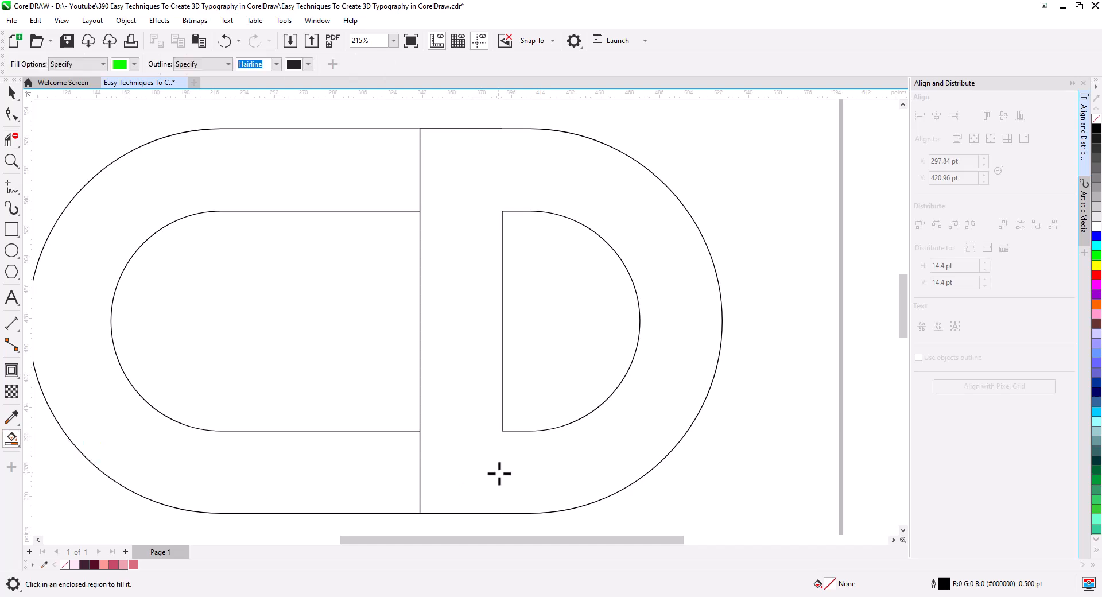
left_click(491, 475)
Select all four objects and place a duplicate off the page, to the left of the originals.
left_click(12, 93)
scroll(431, 425, "down", 4)
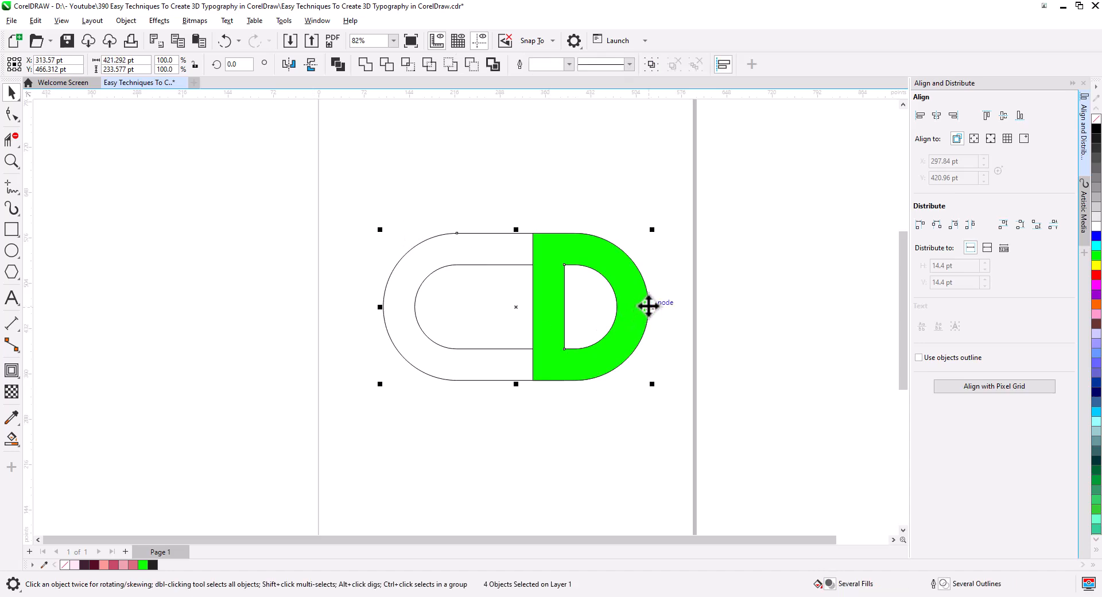
left_click_drag(649, 306, 193, 306)
left_click(230, 337)
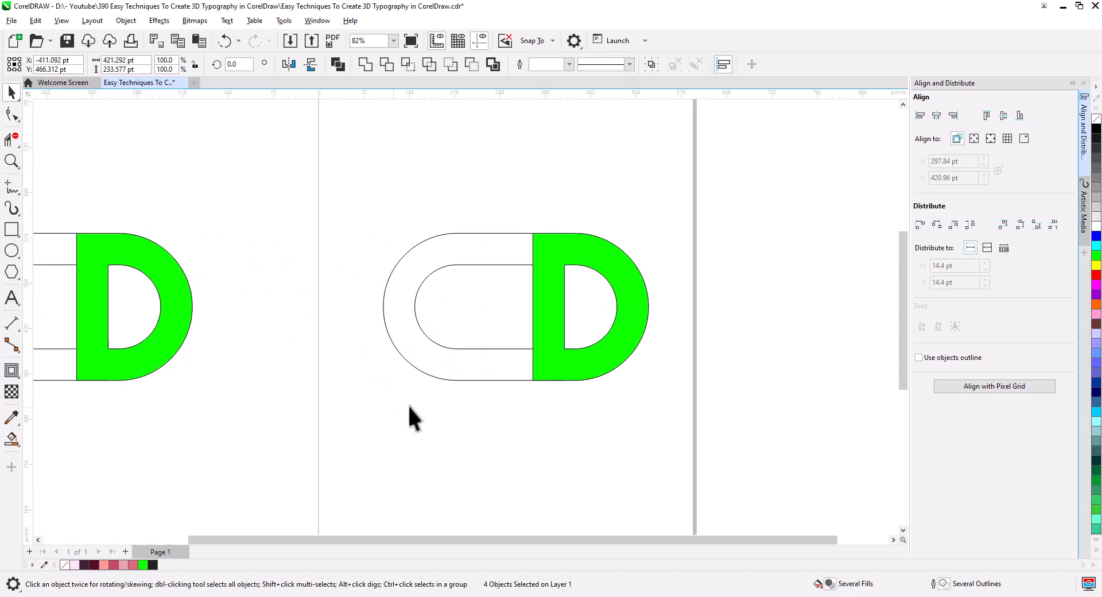
Delete the outer and inner contours on the page, move the green D aside, and delete the leftover rectangle curve.
left_click(459, 380)
key("Delete")
left_click(509, 348)
key("Delete")
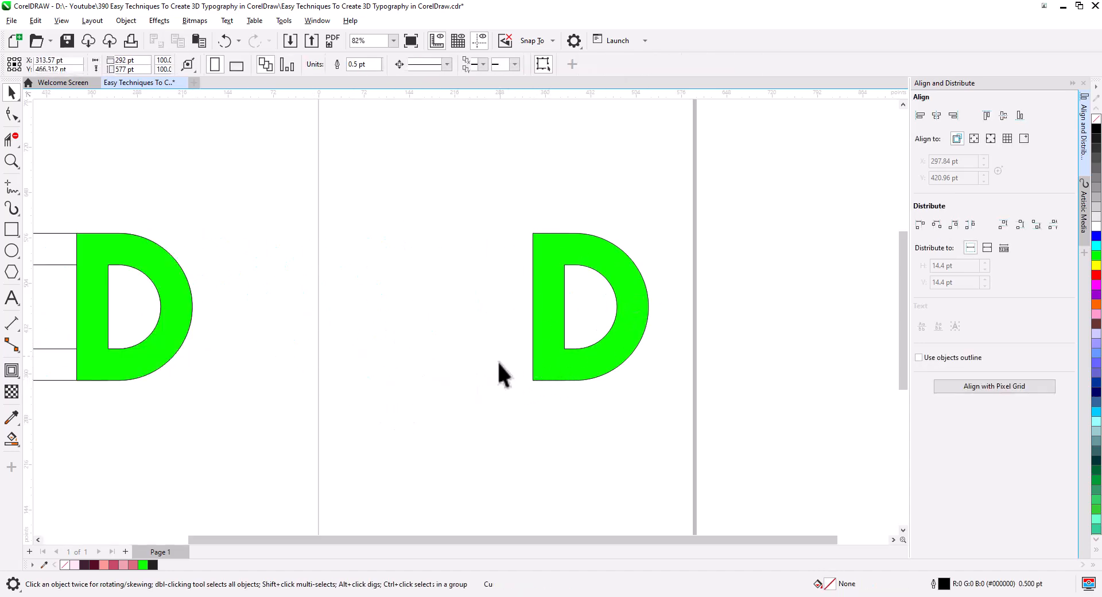
left_click_drag(561, 368, 411, 290)
left_click_drag(563, 351, 522, 227)
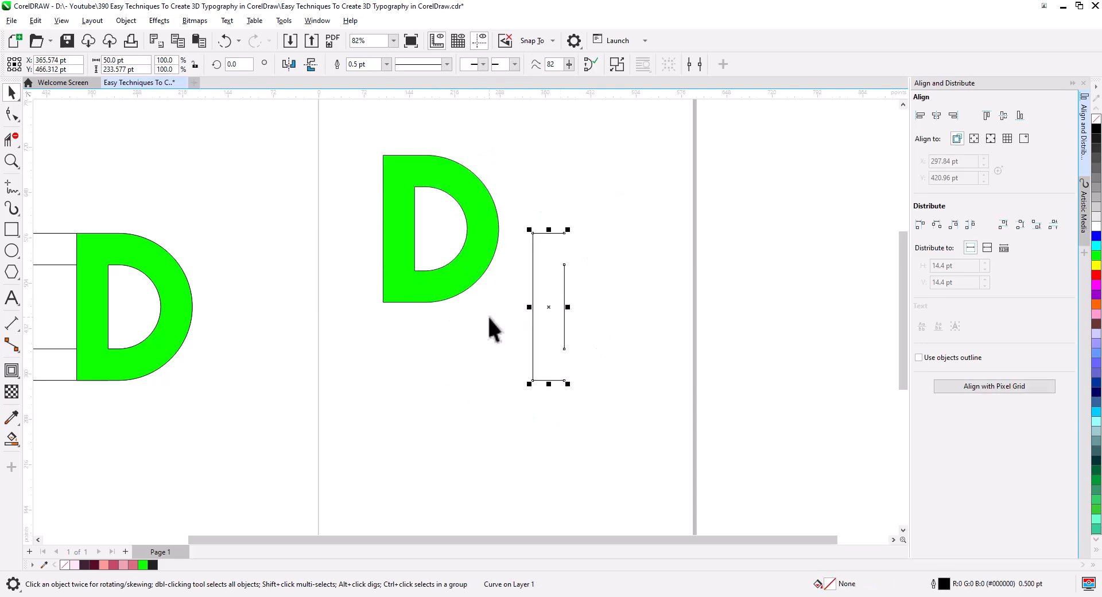
key("Delete")
Center the green D on the page.
left_click(432, 296)
left_click(487, 396)
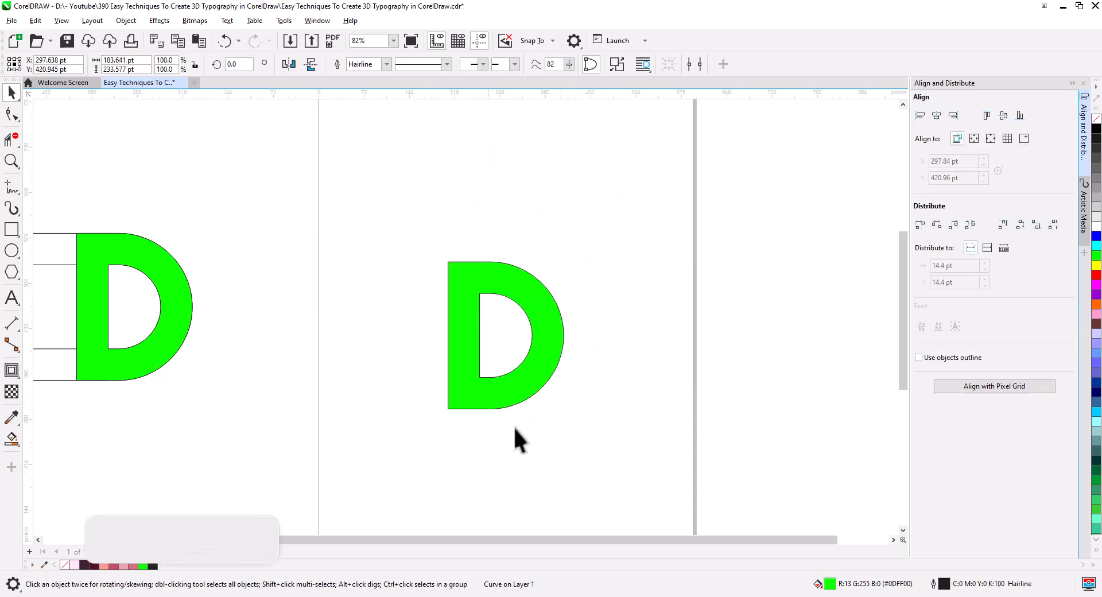
Widen the D by selecting all the nodes of its vertical stem and shifting them horizontally to the left.
scroll(503, 390, "up", 5)
scroll(540, 428, "down", 2)
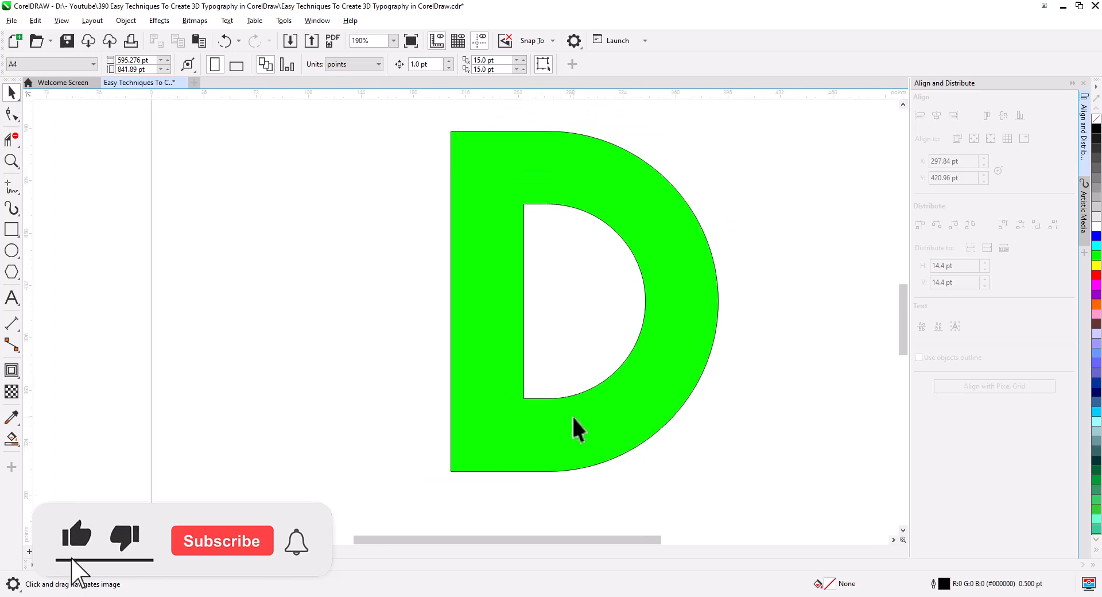
left_click(16, 117)
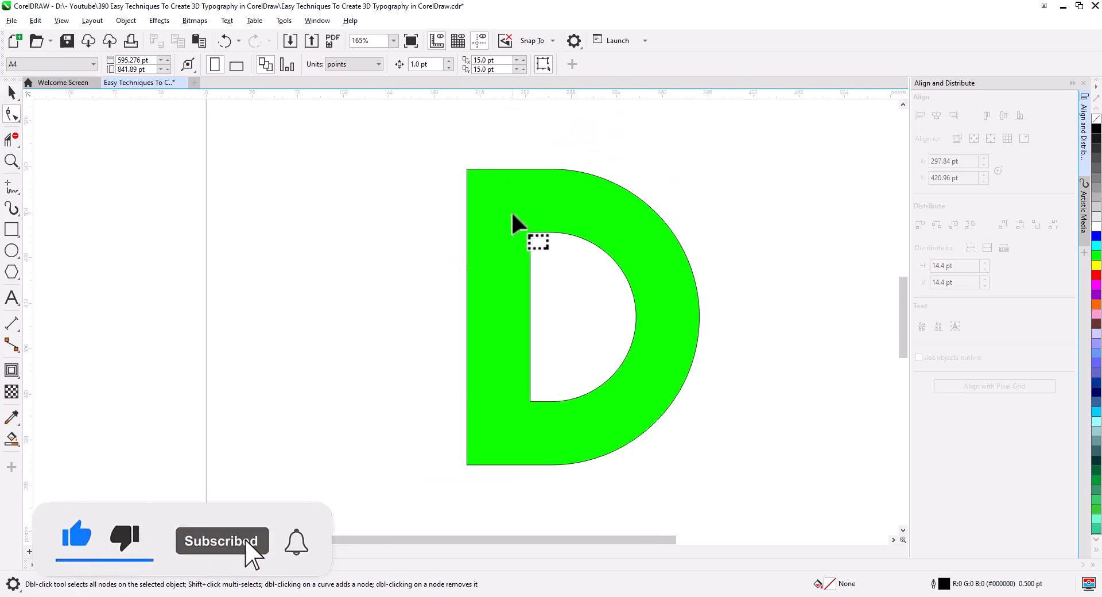
left_click(513, 217)
left_click_drag(419, 151, 538, 487)
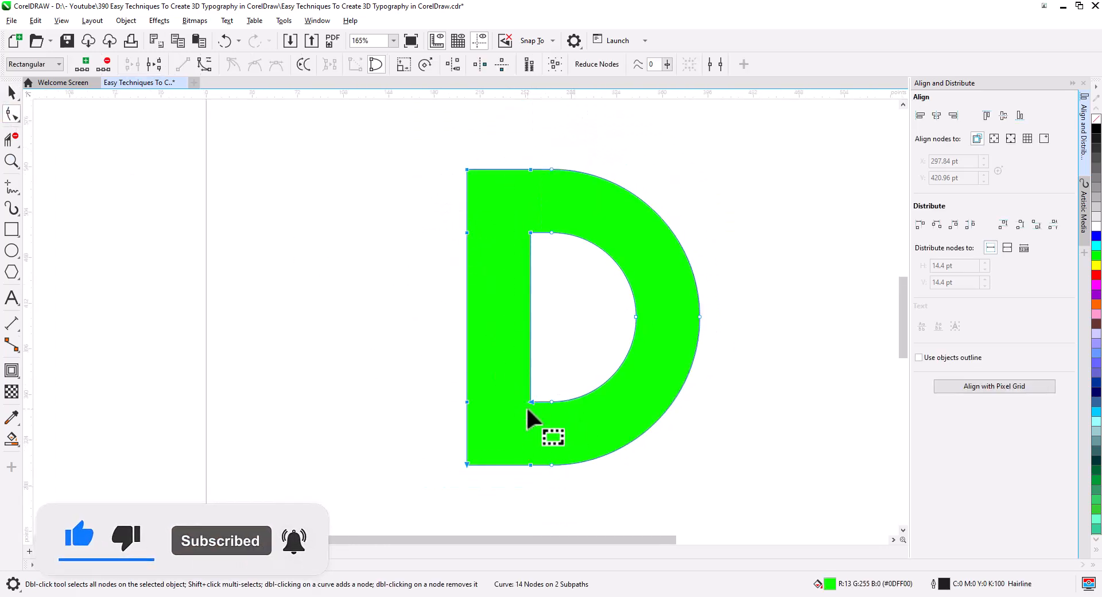
left_click_drag(531, 400, 512, 401)
left_click(12, 93)
left_click(251, 312)
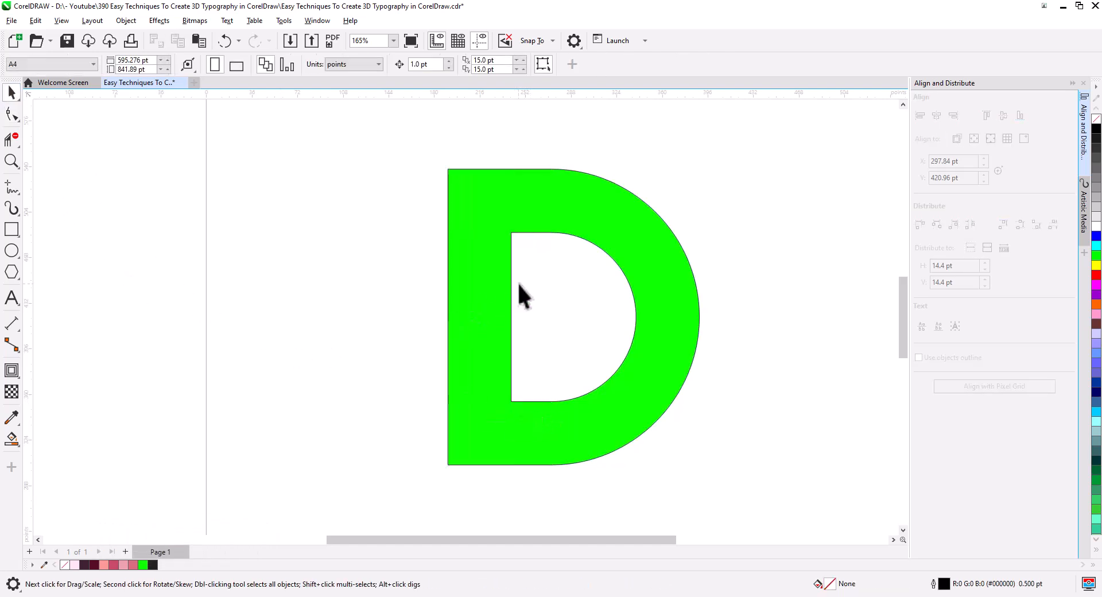
Draw a horizontal rectangle about 88.8 x 34.6 pt across the upper part of the D's stem.
scroll(519, 281, "up", 2)
left_click_drag(522, 284, 542, 337)
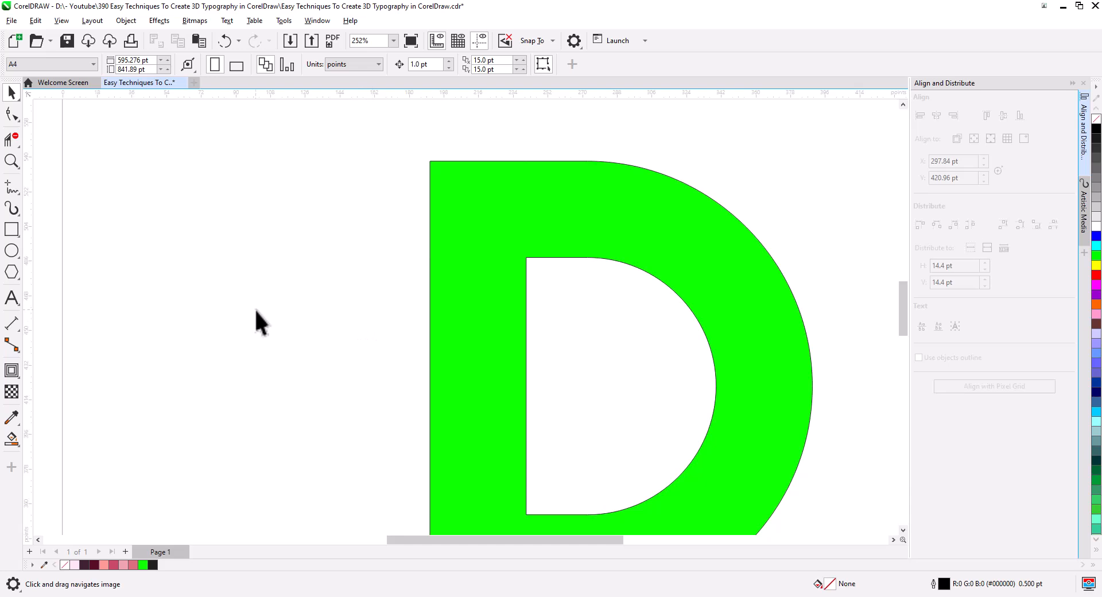
left_click(12, 232)
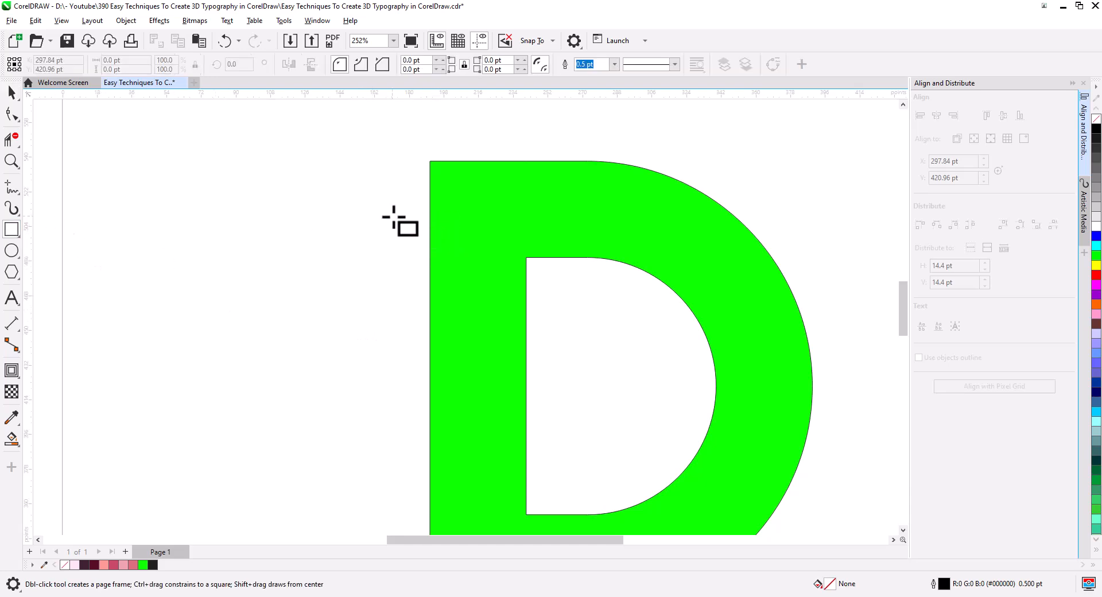
left_click_drag(391, 212, 562, 279)
Skew the rectangle vertically by about 10.7 degrees, lowering its left edge.
left_click(11, 97)
left_click(398, 256)
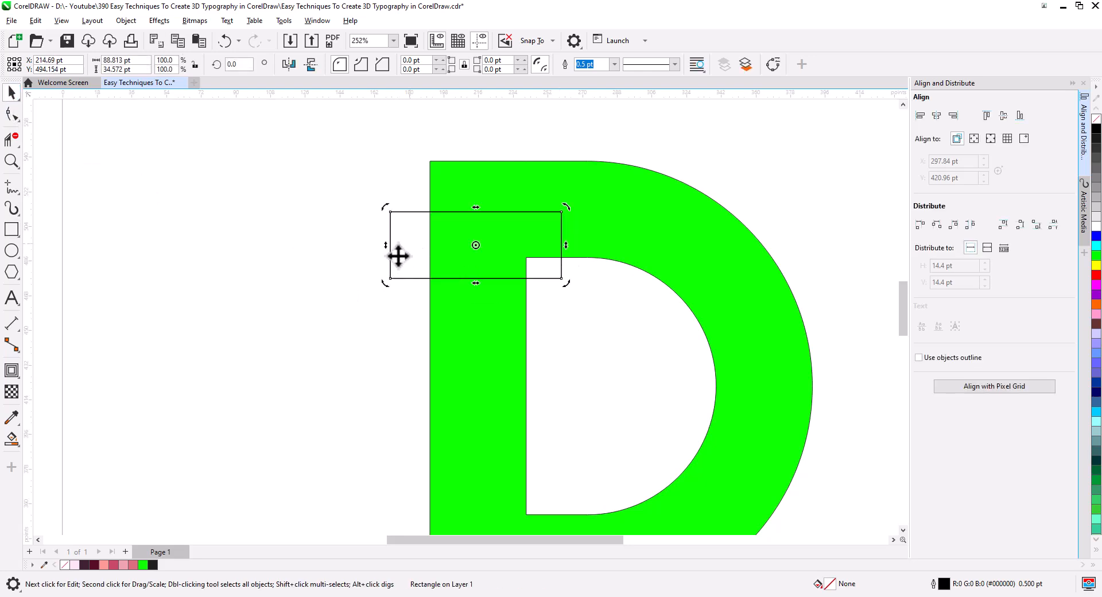
left_click_drag(388, 246, 387, 278)
left_click_drag(550, 316, 537, 263)
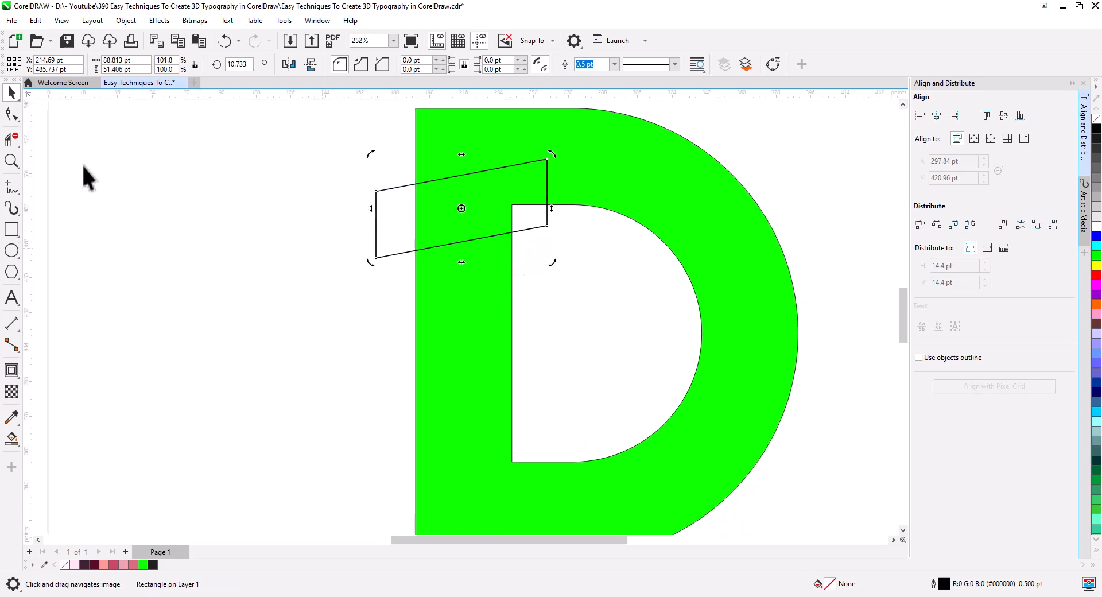
Convert the skewed rectangle to curves and stretch its two left nodes apart, making the shape about 60.5 pt high overall.
right_click(376, 197)
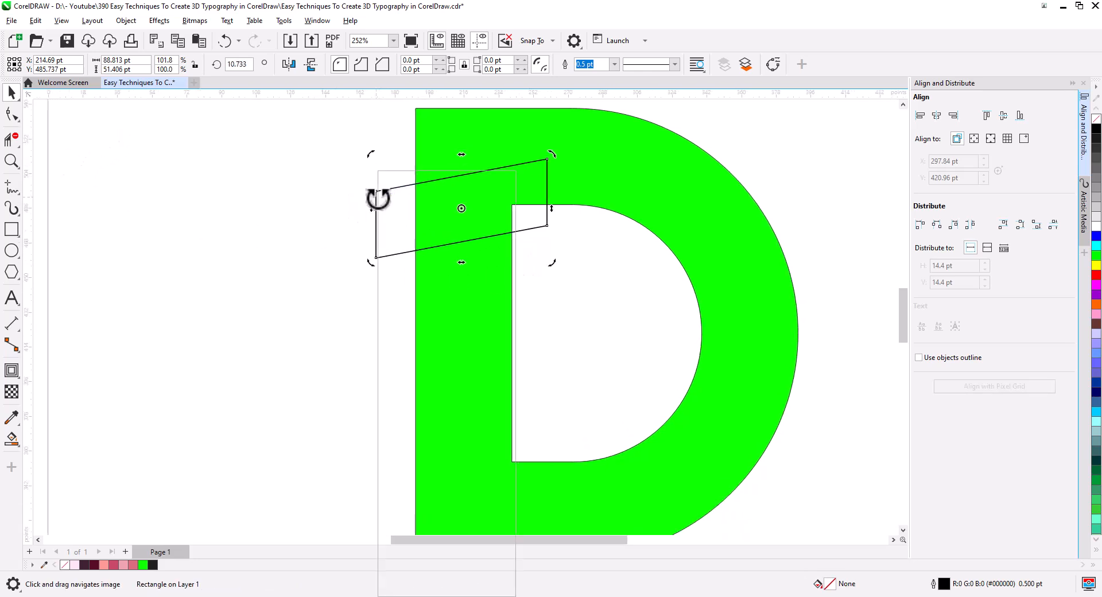
left_click(259, 192)
key("ctrl+q")
left_click(11, 113)
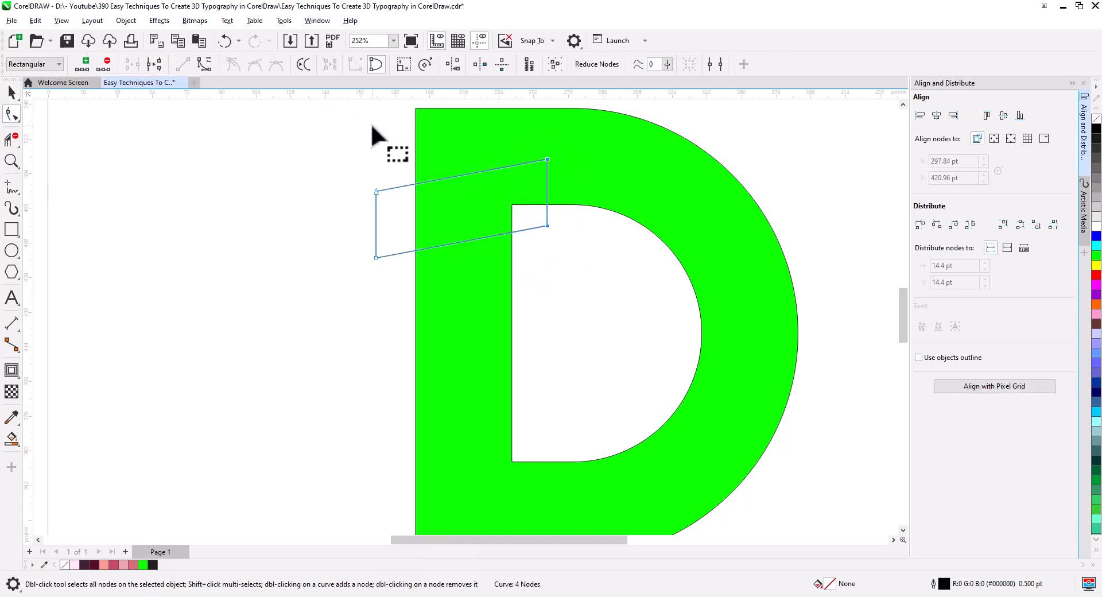
left_click_drag(375, 136, 394, 280)
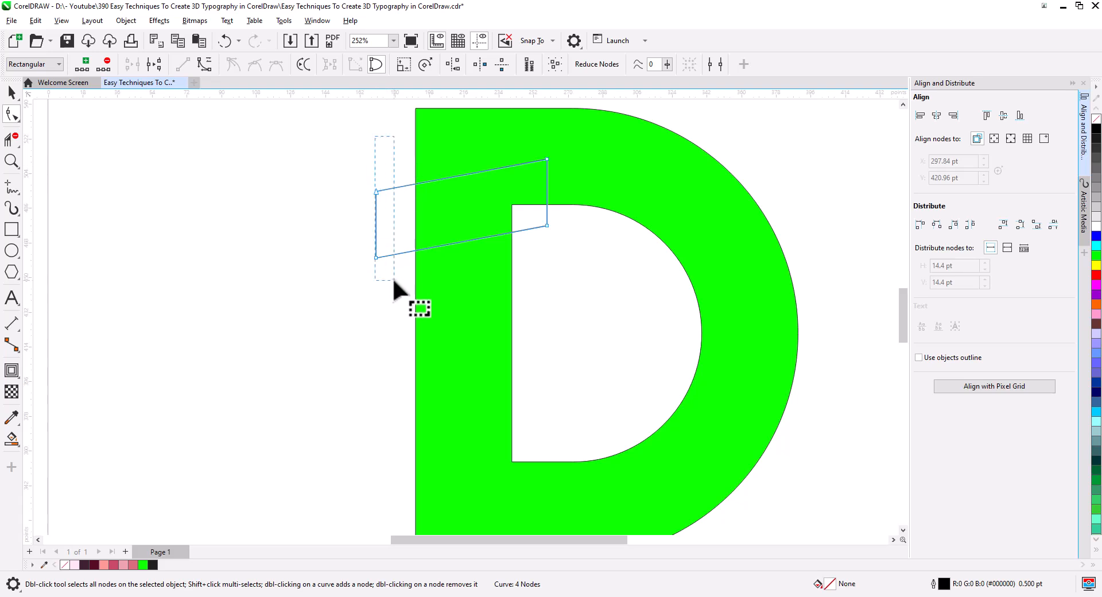
left_click_drag(353, 145, 409, 296)
left_click_drag(461, 261, 465, 280)
left_click(11, 96)
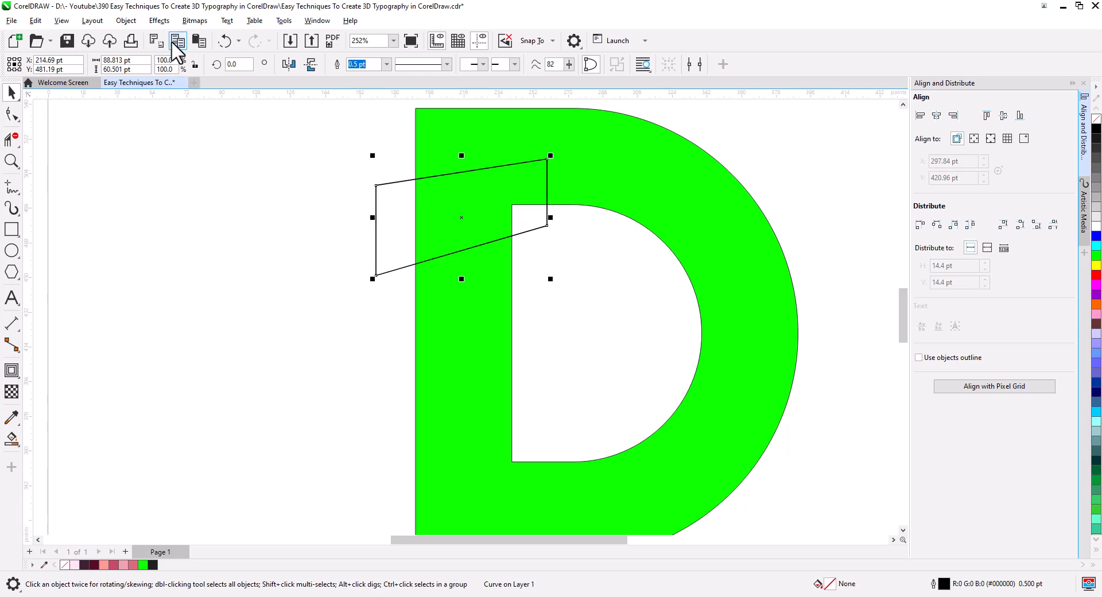
Duplicate the tapered strip and skew the copy's right edge downward, making it about 81.7 pt high overall.
left_click(547, 214)
left_click_drag(556, 221, 559, 343)
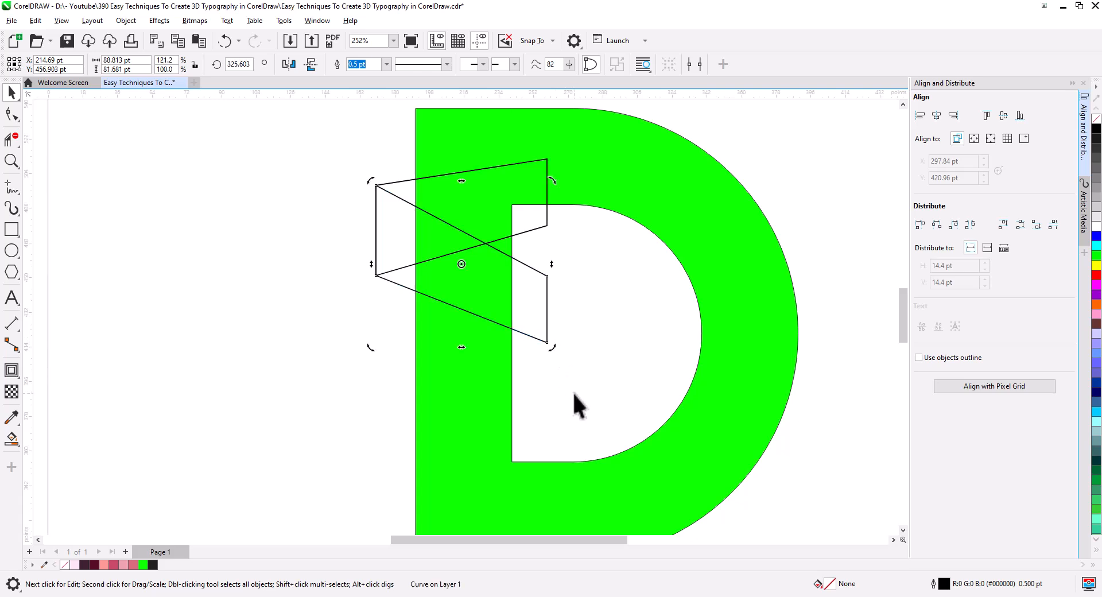
Stretch the copied strip's right nodes downward to heighten its right edge, making the shape about 101.5 pt high overall.
scroll(573, 391, "down", 2)
left_click(12, 113)
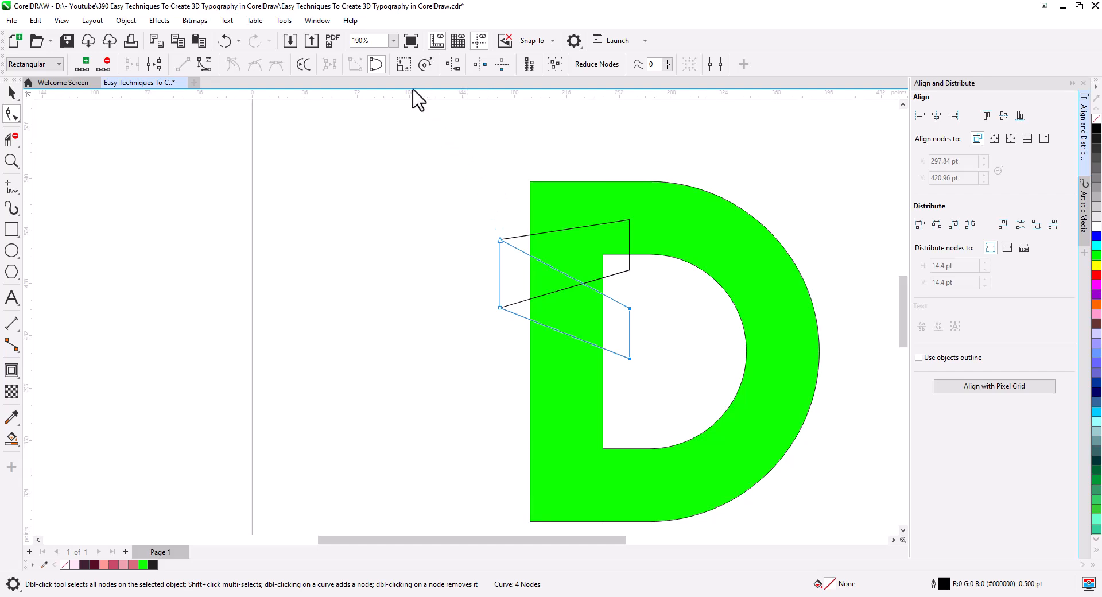
left_click(408, 65)
left_click_drag(564, 362, 566, 389)
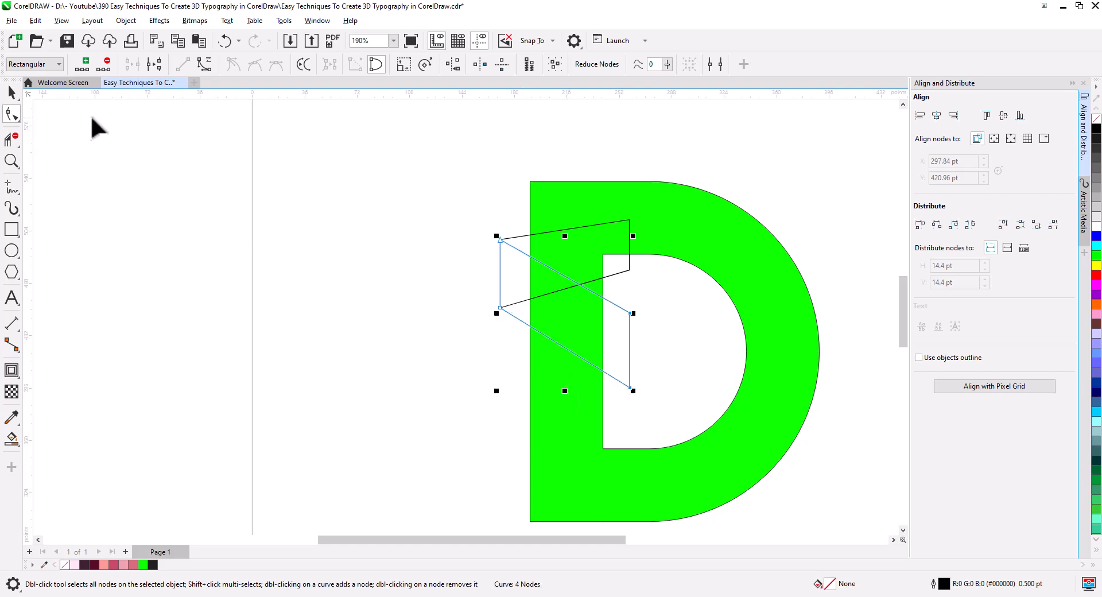
left_click(11, 95)
left_click_drag(623, 409, 567, 405)
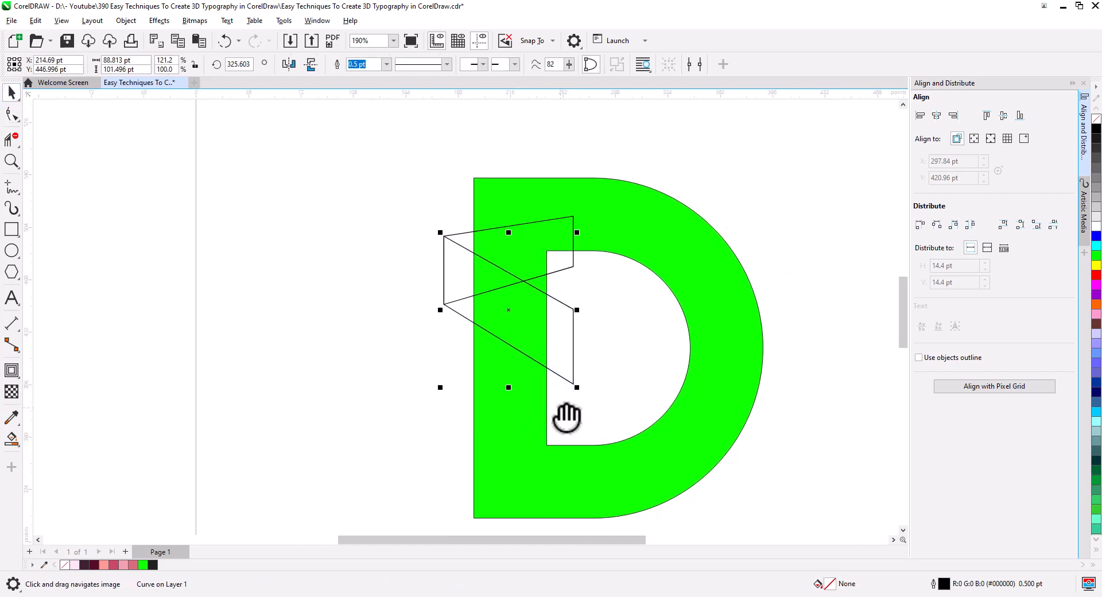
scroll(567, 406, "up", 1)
scroll(568, 405, "up", 2)
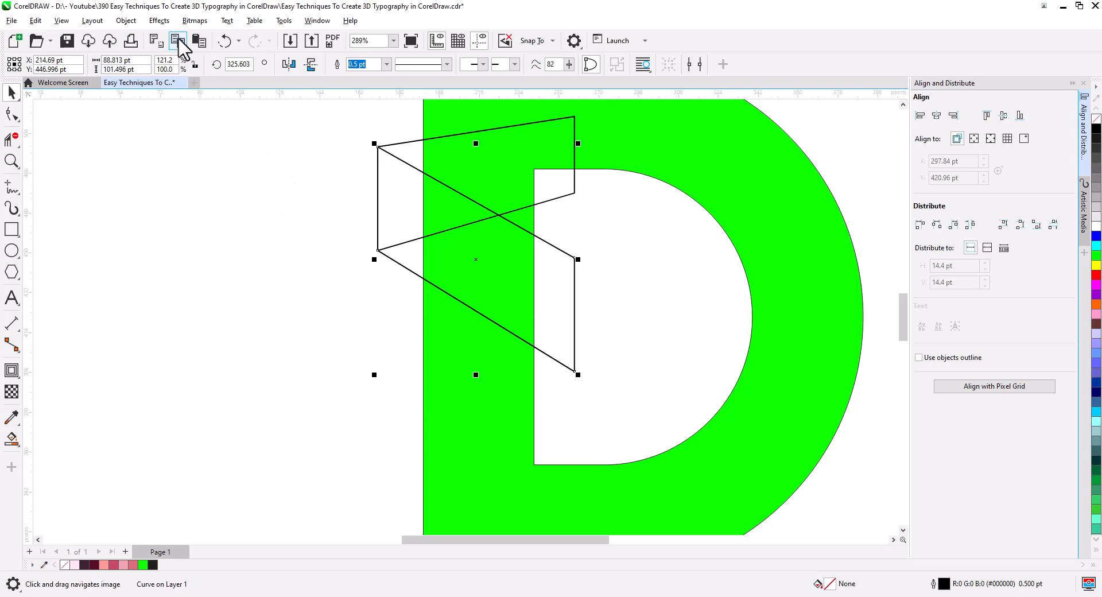
Duplicate the second strip and skew the copy's left edge downward into a reversed third strip about 101.8 pt high overall.
left_click(377, 225)
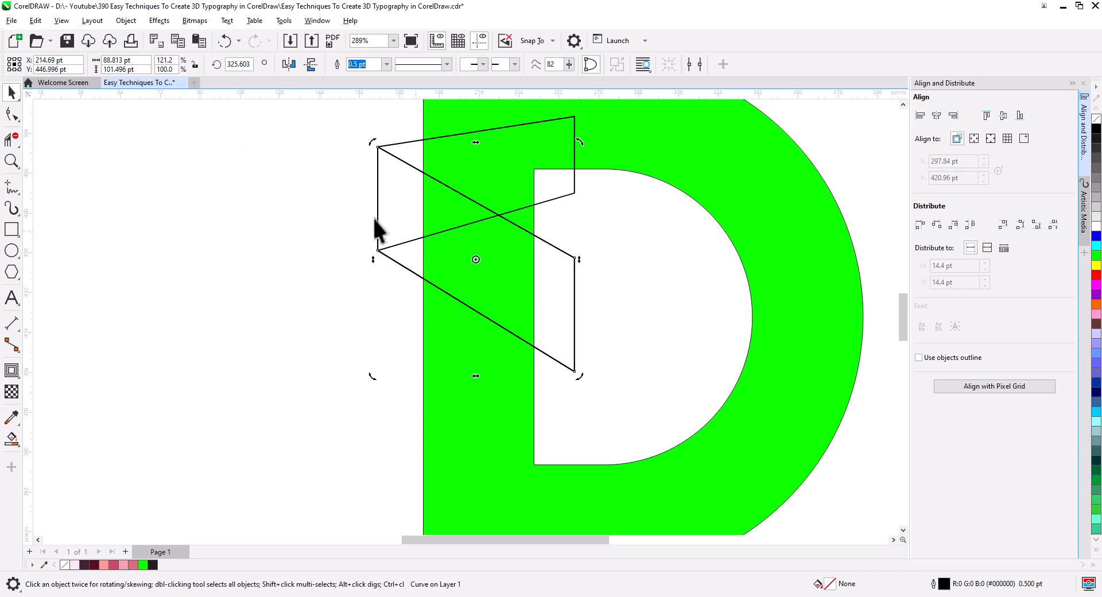
left_click_drag(373, 258, 379, 480)
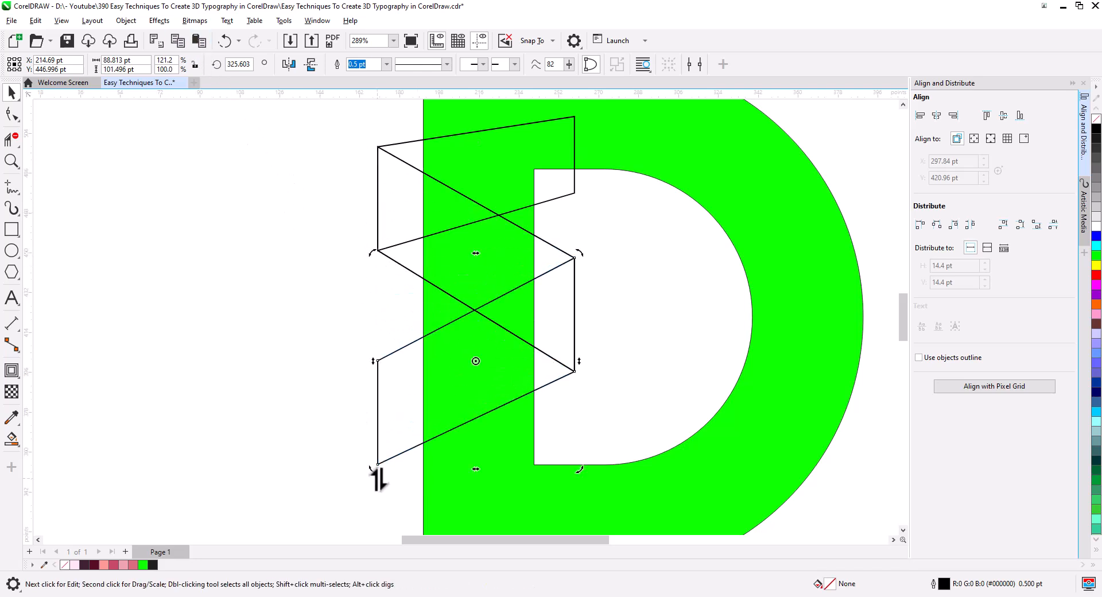
left_click_drag(501, 452, 503, 348)
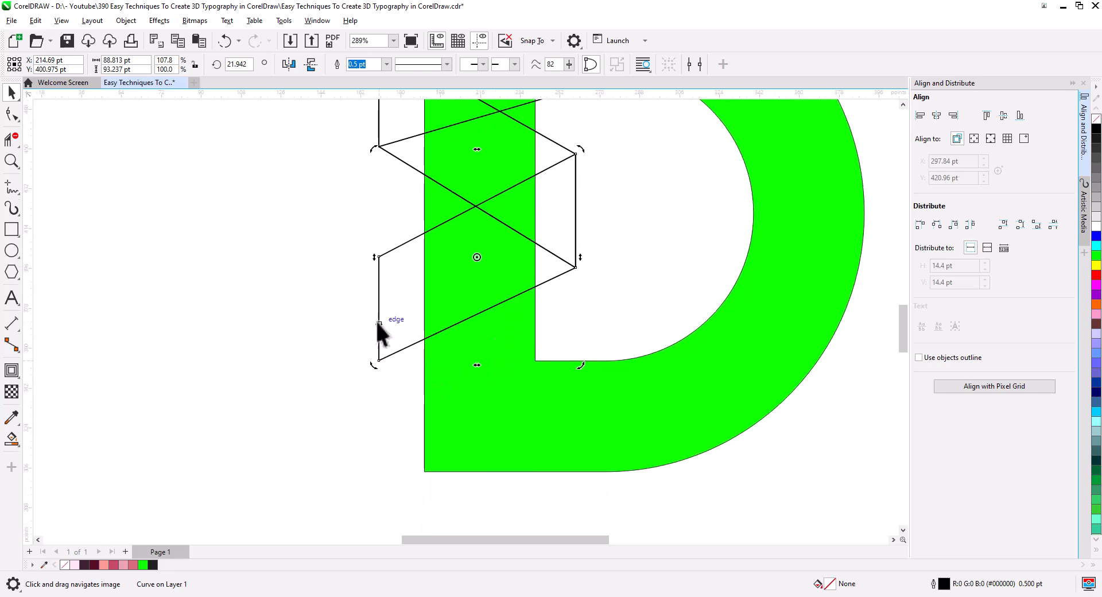
mouse_move(374, 256)
left_mouse_down()
mouse_move(377, 300)
mouse_move(376, 276)
left_mouse_up()
scroll(423, 297, "down", 3)
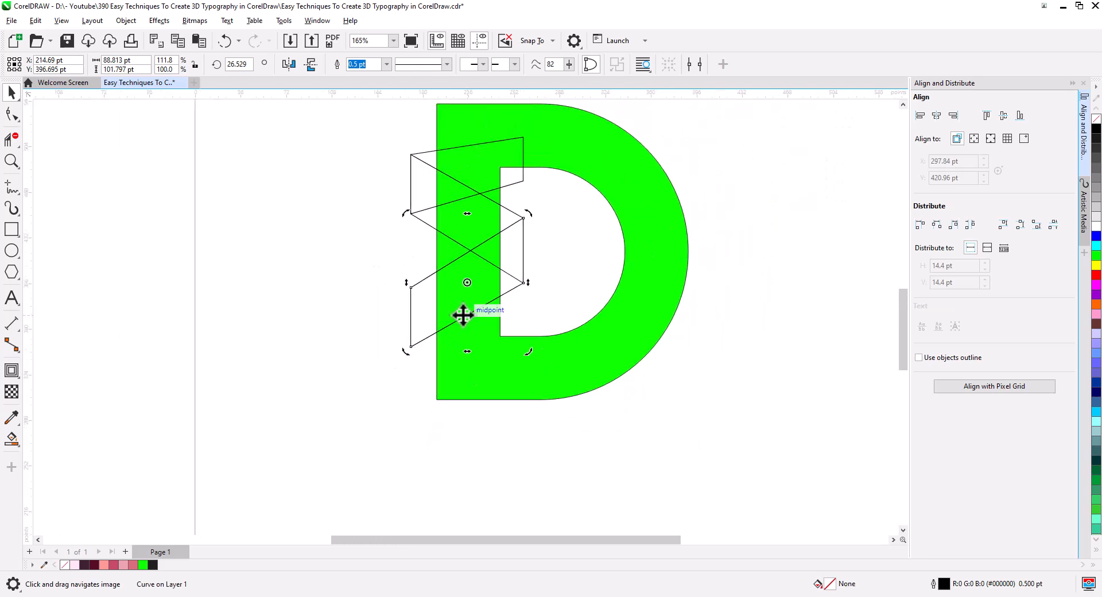
Stretch all three strips together vertically about their centre to about 248.9 pt high overall.
left_click_drag(553, 360, 554, 368)
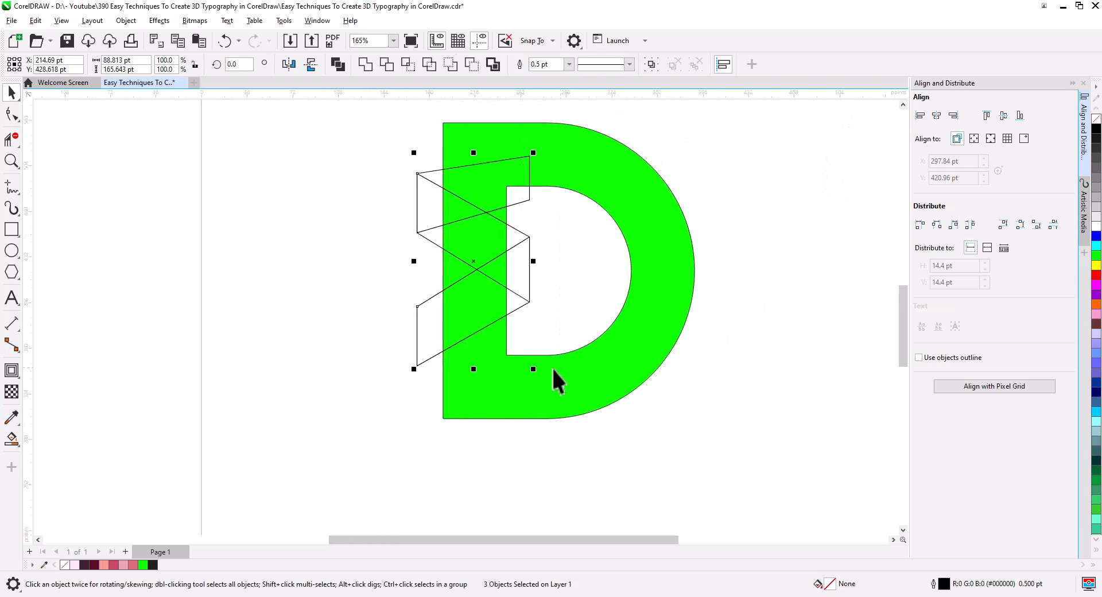
left_click_drag(473, 371, 457, 425)
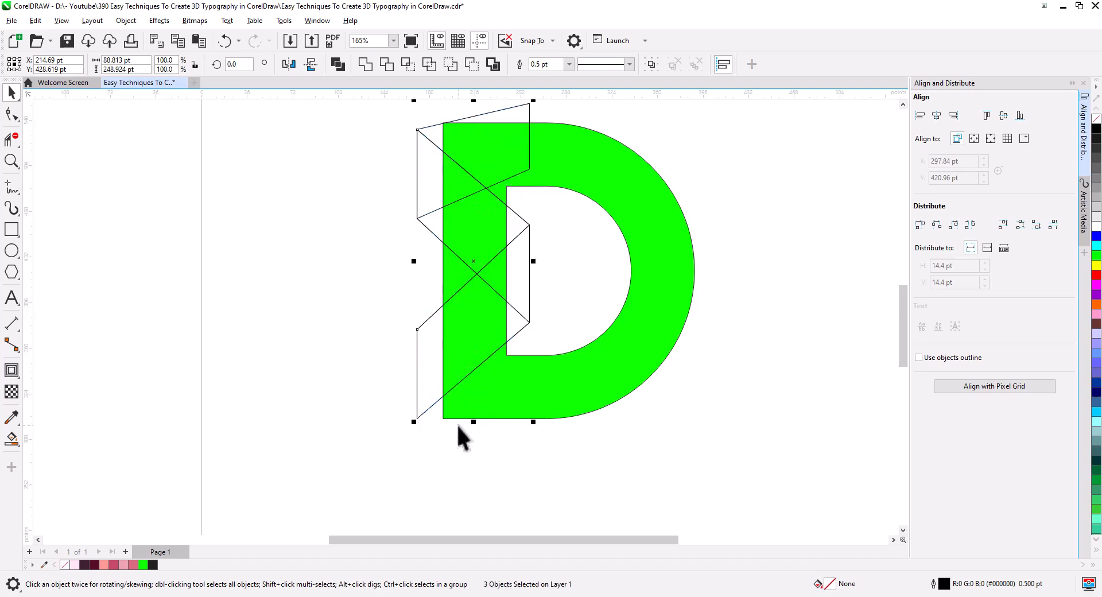
Skew the third strip's left edge upward, making the strip about 143.6 pt high overall.
left_click(343, 388)
left_click(418, 380)
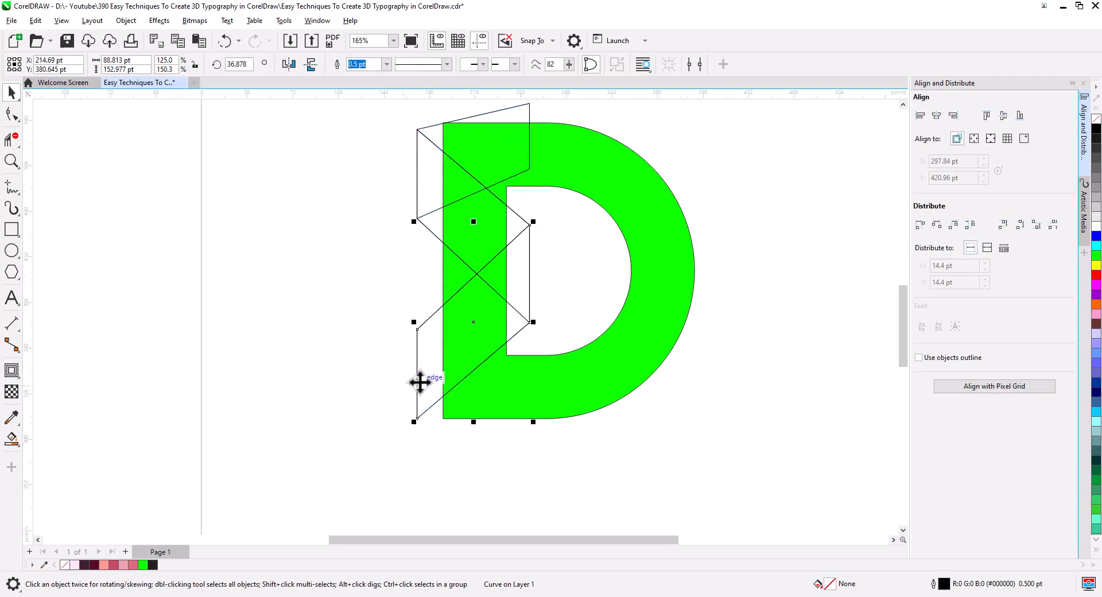
left_click(417, 401)
left_click_drag(413, 324, 413, 316)
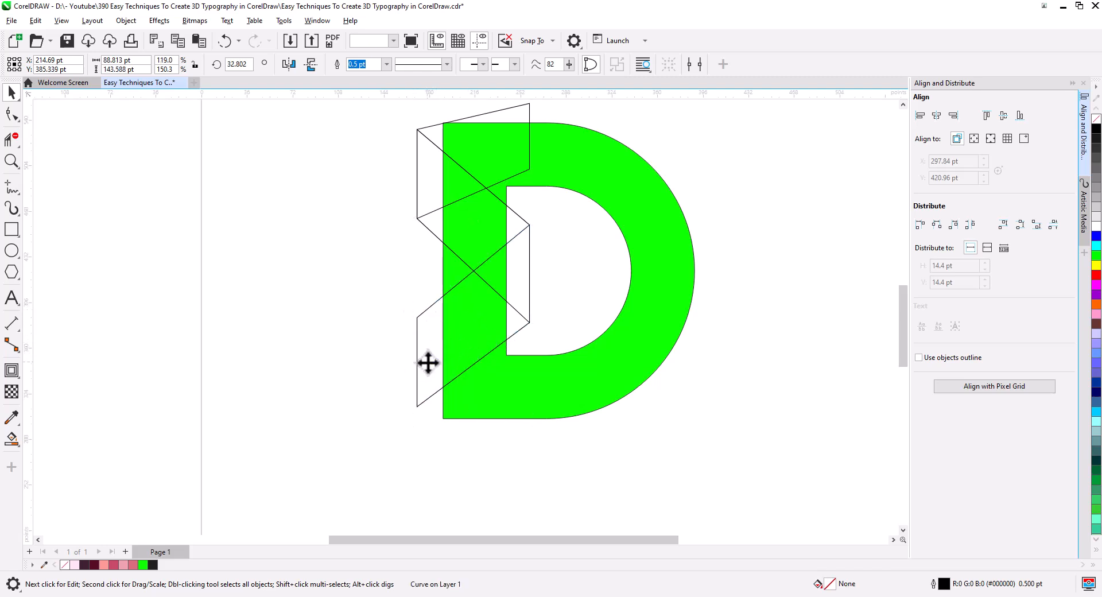
key("Escape")
Skew the second and third strips together so their shared right edge rises, making the third about 154.1 pt high.
left_click(418, 344, "shift")
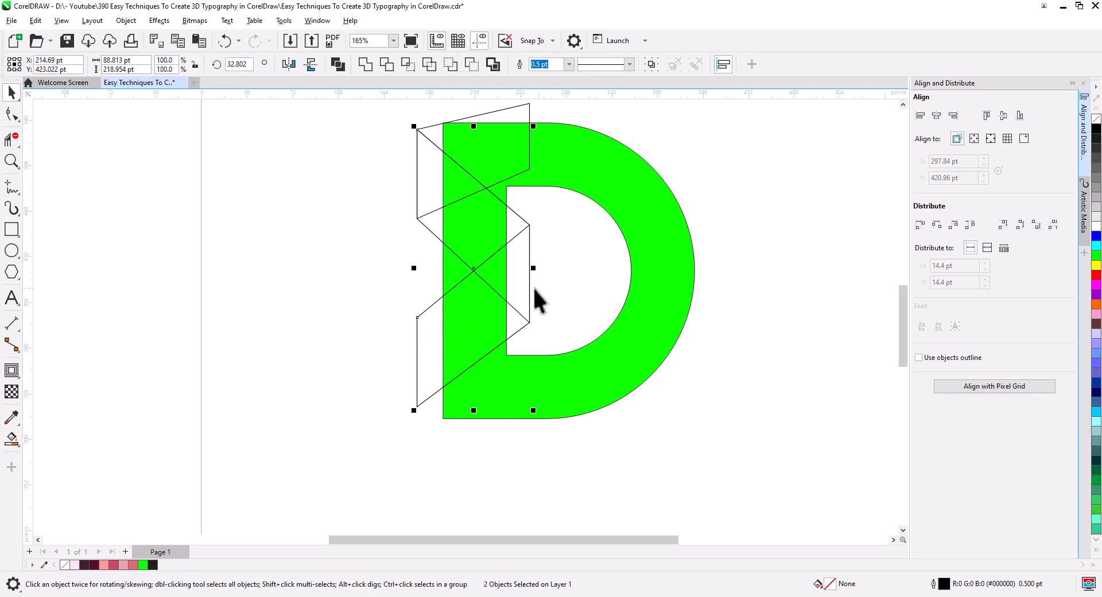
left_click(530, 277)
left_click_drag(535, 272, 535, 257)
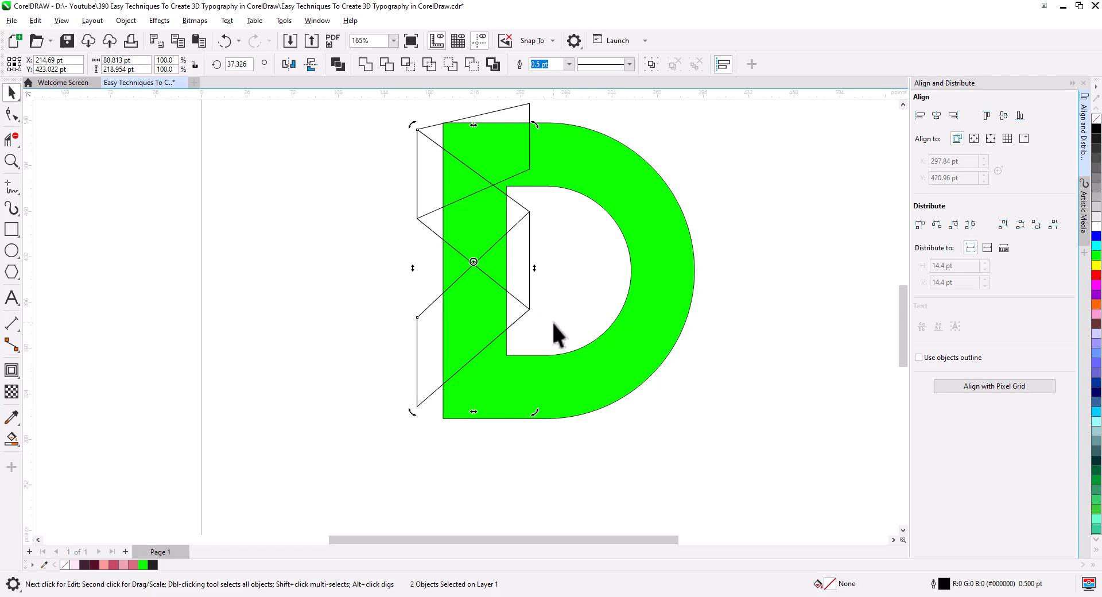
Duplicate the third strip and skew the copy's right edge downward into a nearly horizontal bottom strip about 77.2 pt high.
left_click(433, 393)
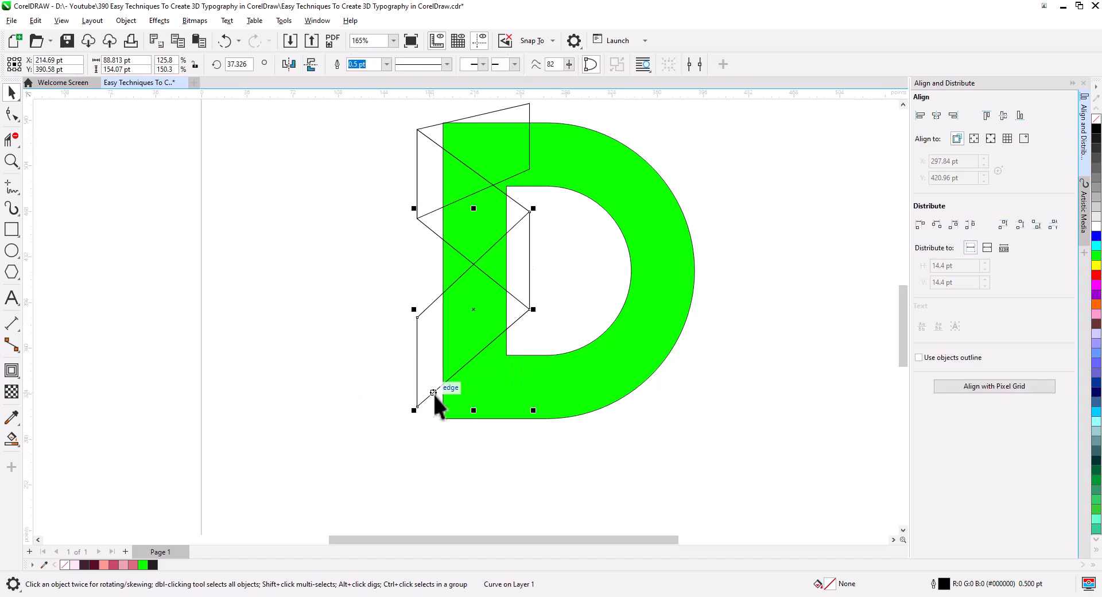
left_click(431, 340)
left_click_drag(535, 308, 530, 424)
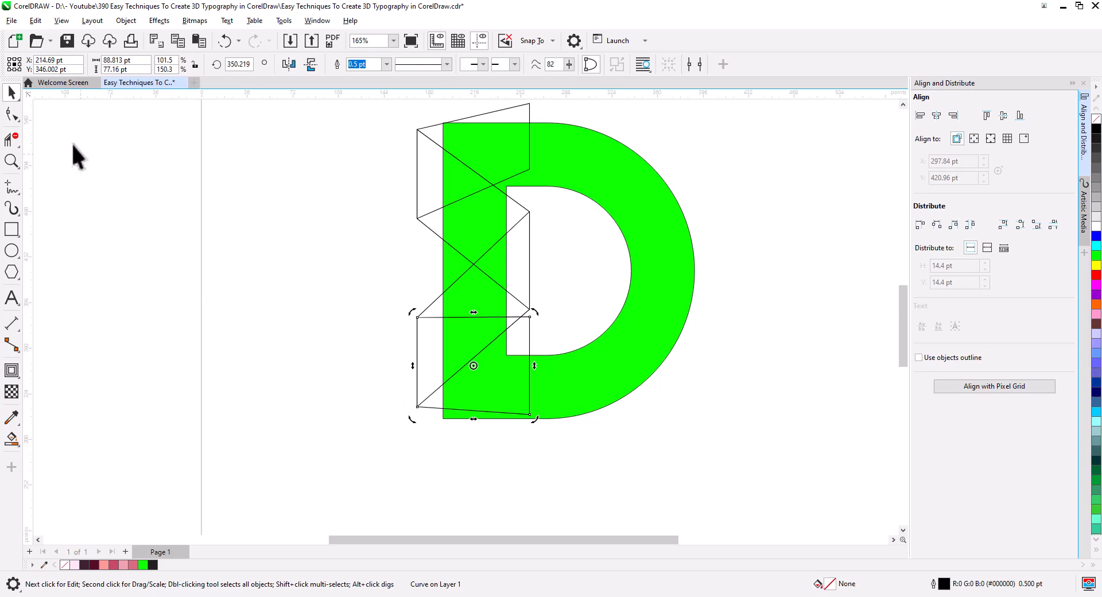
With the Shape tool on the top two strips, move the top strip's upper-right node down, shortening its right edge.
left_click(394, 381)
scroll(475, 401, "up", 5)
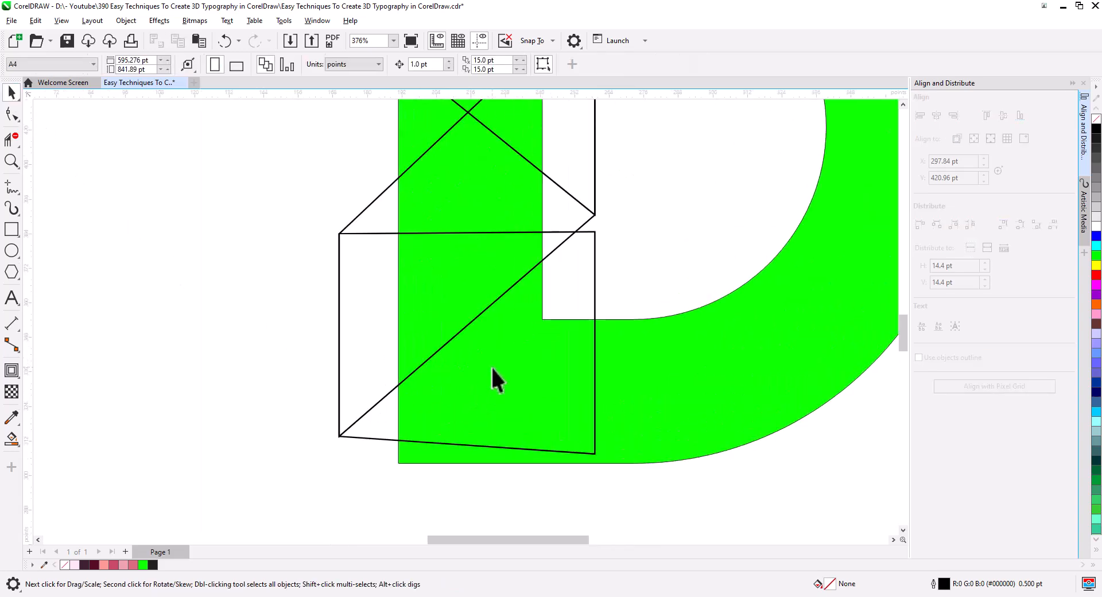
left_click_drag(503, 369, 499, 380)
left_click_drag(477, 291, 452, 476)
left_click_drag(438, 217, 434, 373)
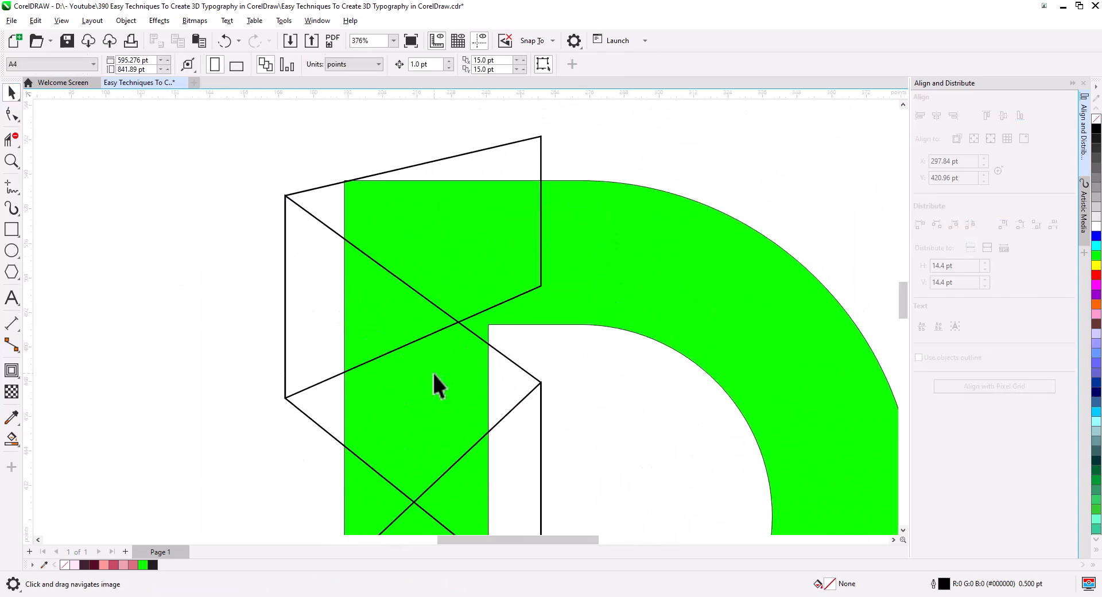
left_click(307, 202)
left_click(305, 412, "shift")
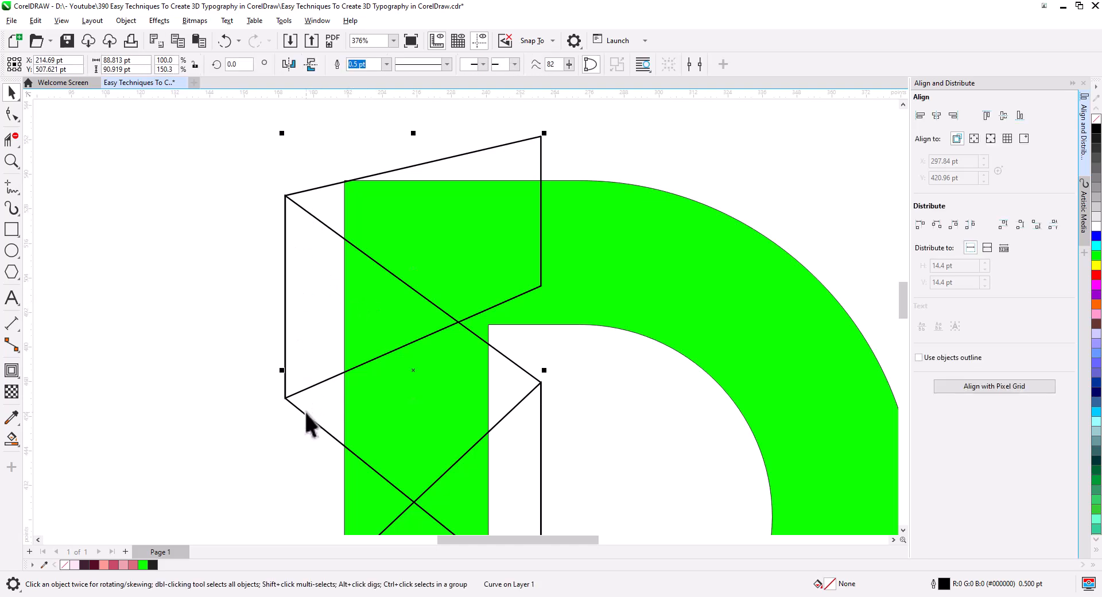
left_click(12, 113)
left_click_drag(588, 228, 588, 230)
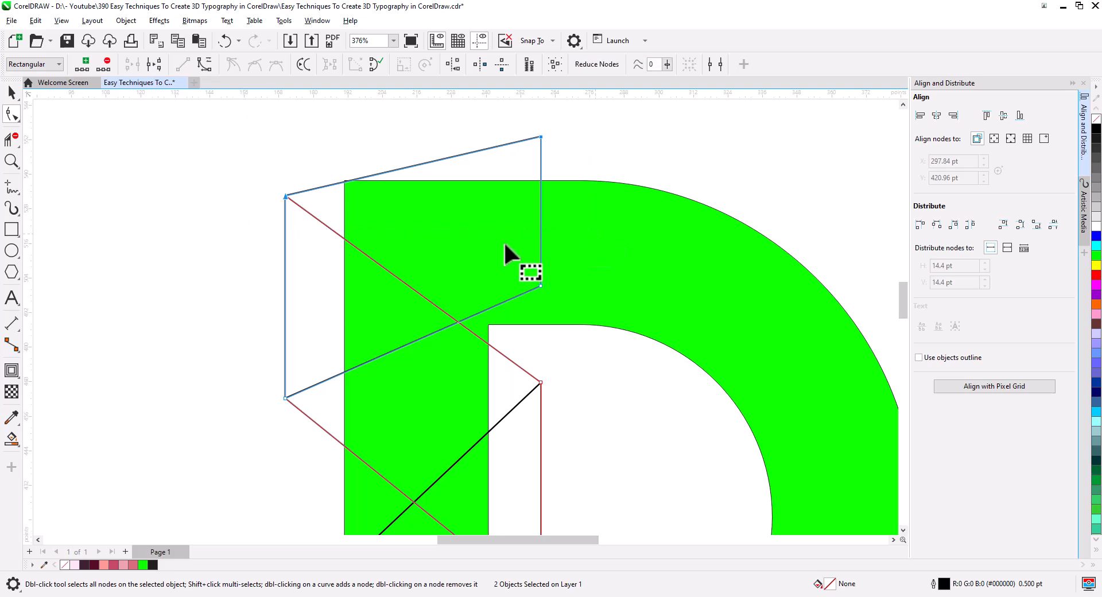
left_click_drag(286, 197, 290, 242)
left_click_drag(474, 149, 535, 222)
left_click_drag(485, 339, 495, 245)
scroll(348, 277, "down", 2)
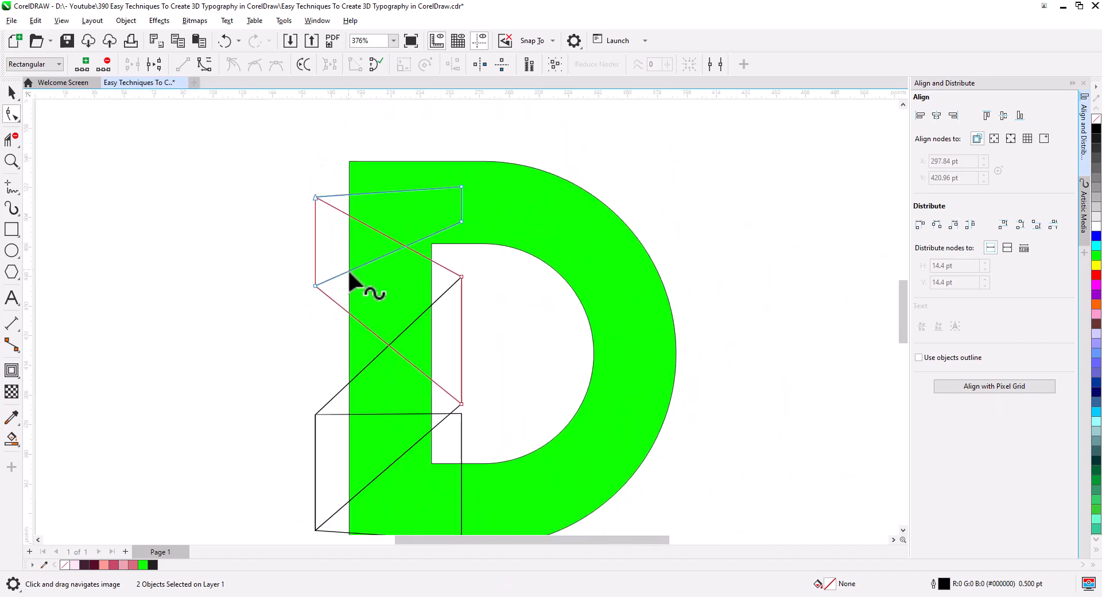
Convert all line segments of the four strips to curves, first the upper pair and then the lower pair.
double_click(12, 115)
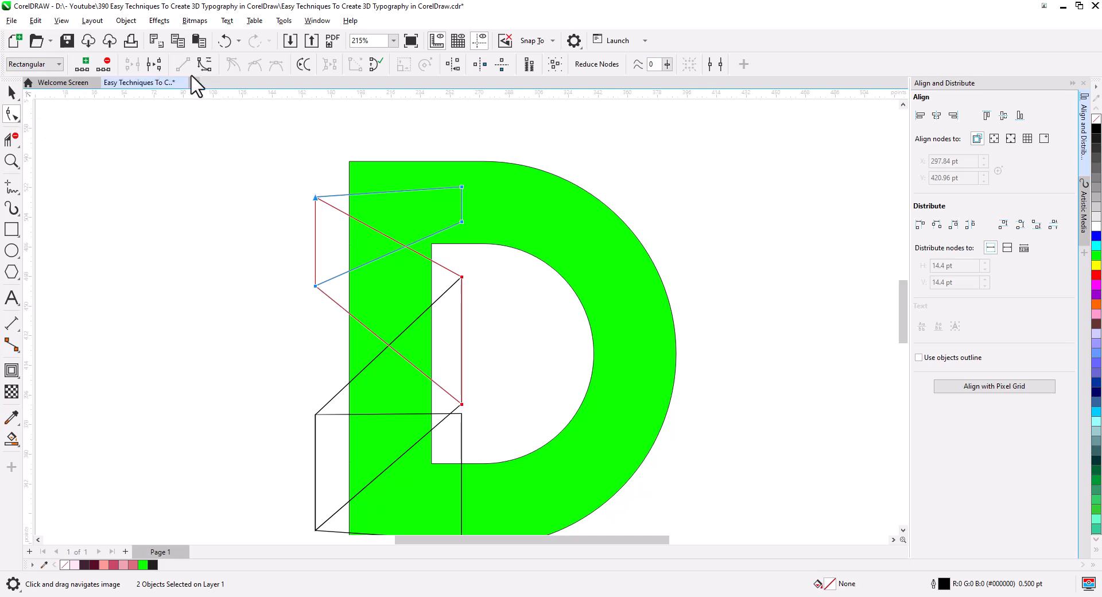
left_click(336, 405)
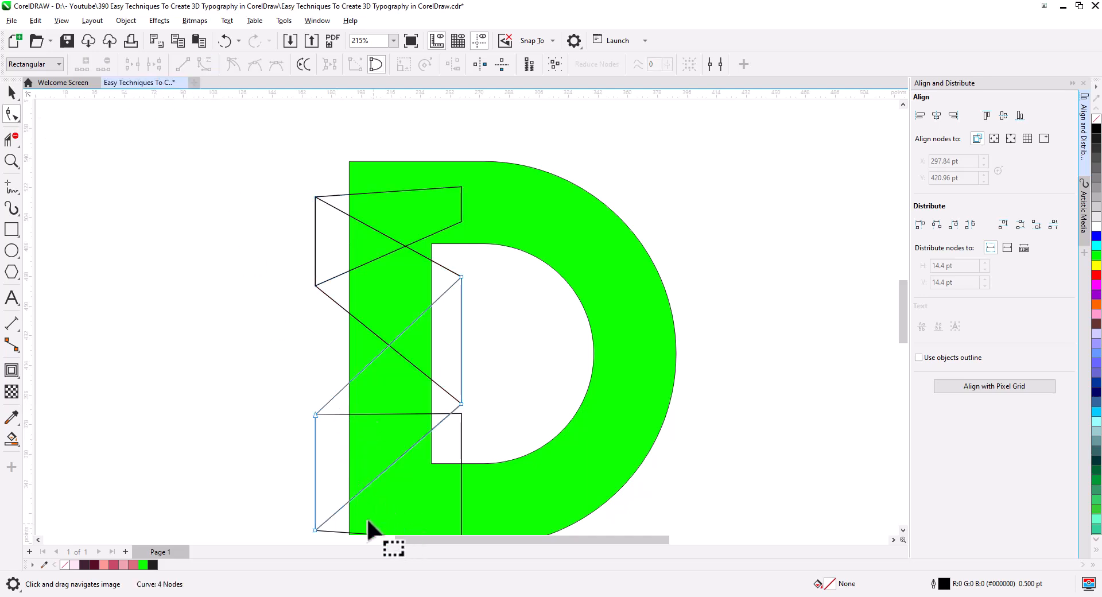
left_click(332, 524, "shift")
double_click(12, 114)
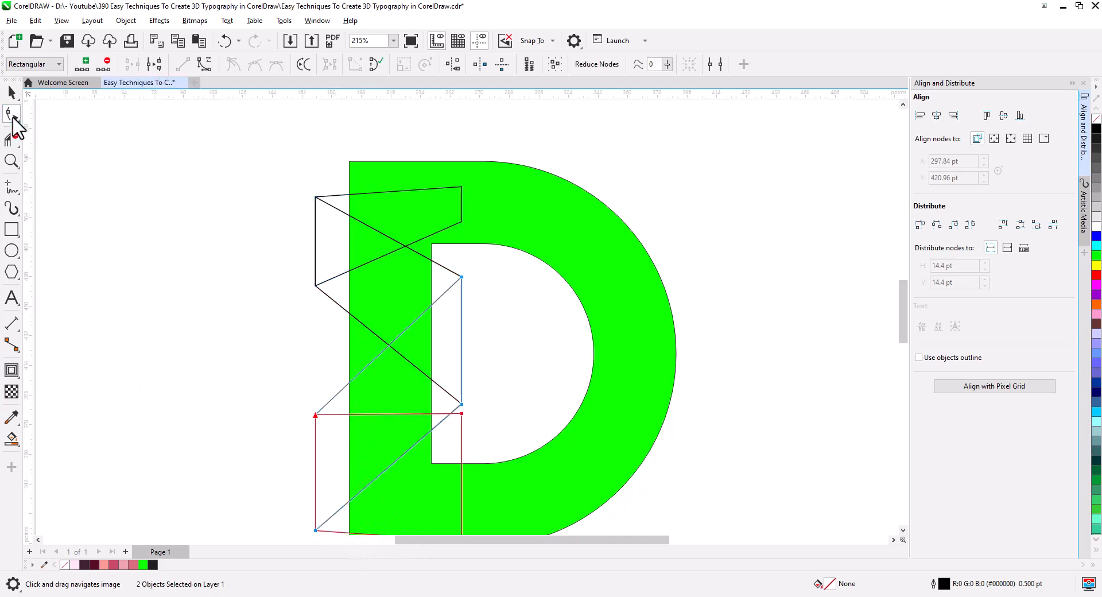
left_click(205, 68)
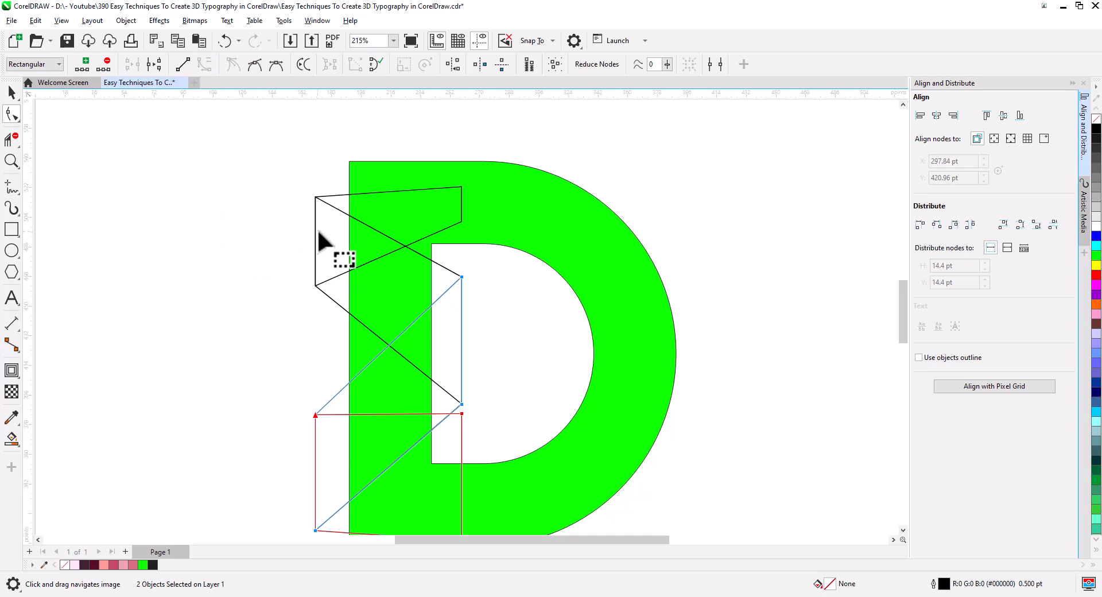
Lower the shared upper-left corner nodes of the top two strips together, shortening their left edge.
left_click(342, 197)
scroll(370, 218, "up", 2)
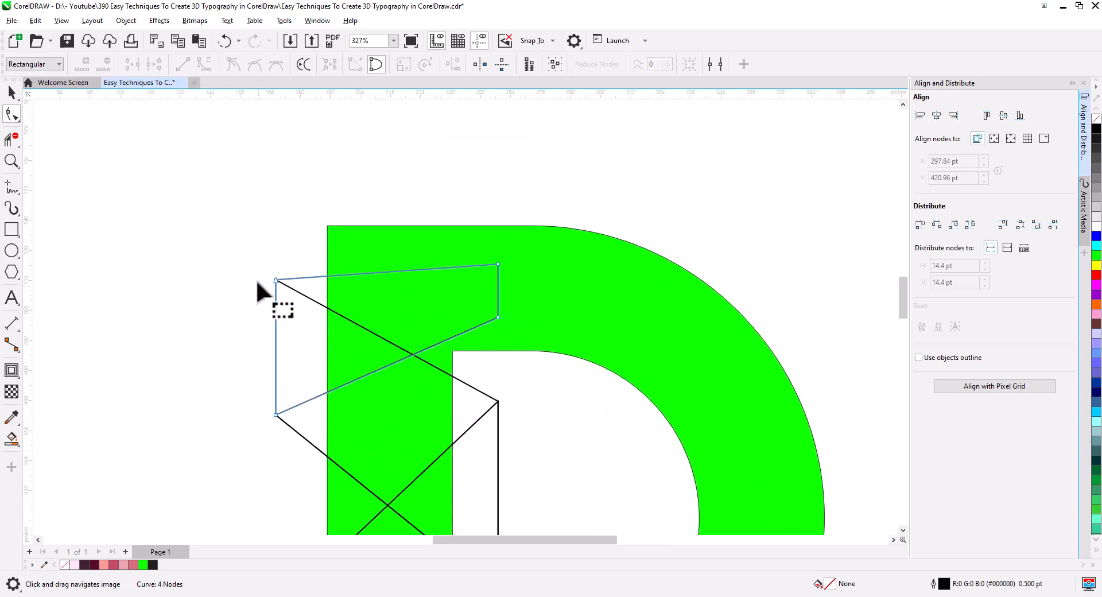
left_click(277, 280)
left_click(299, 435, "shift")
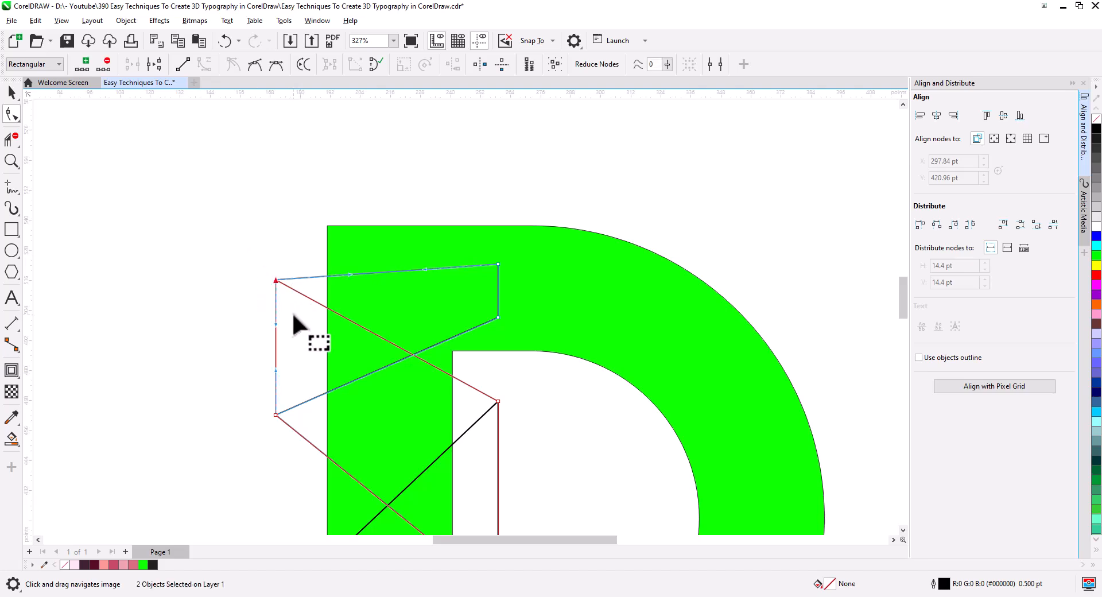
left_click_drag(276, 280, 276, 314)
left_click(226, 327)
scroll(318, 319, "up", 1)
scroll(319, 316, "up", 2)
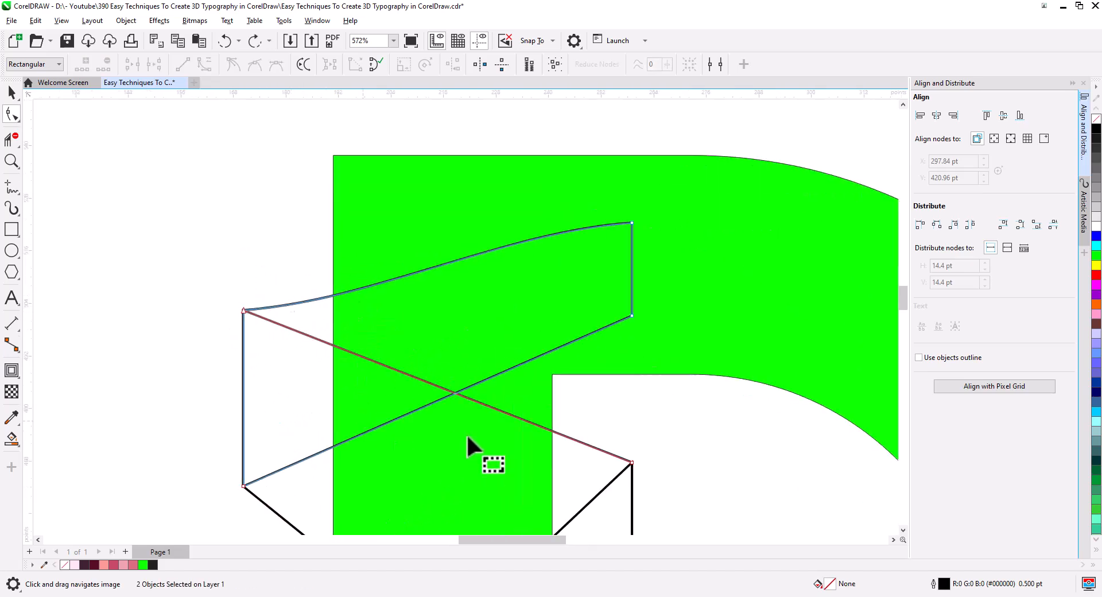
Bow the top strip's upper edge outward by pulling the curve handle of its upper-left node straight up.
left_click(592, 500)
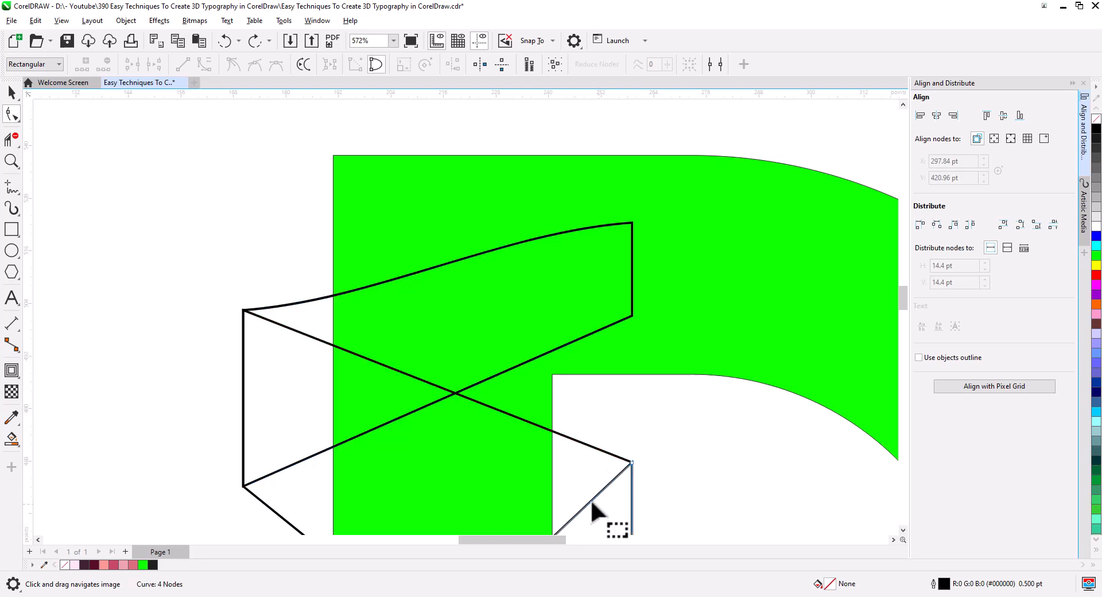
left_click(272, 308)
left_click(244, 310)
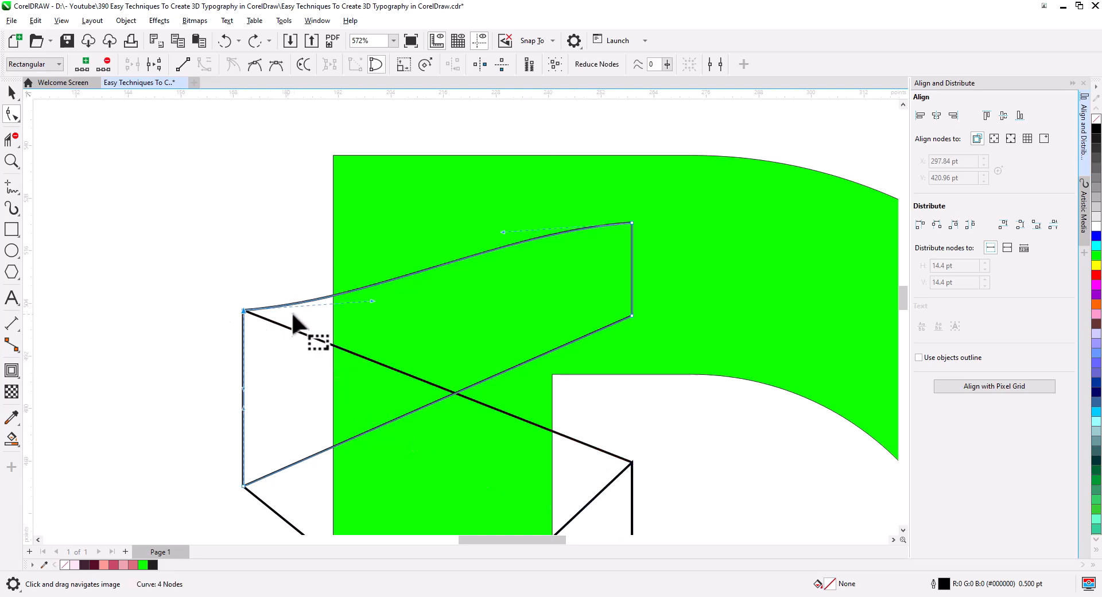
mouse_move(304, 303)
left_mouse_down()
mouse_move(279, 226)
mouse_move(234, 214)
mouse_move(239, 228)
left_mouse_up()
scroll(337, 276, "down", 3)
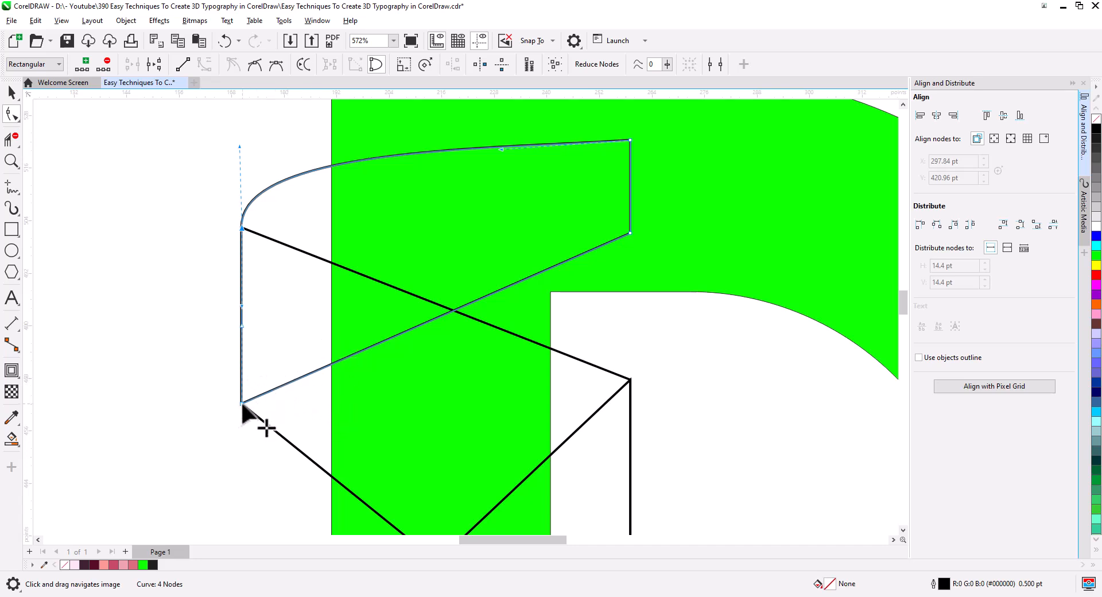
Curve the top strip's lower edge to match, pulling the lower-left node's handle upward and raising the lower-right node's handle.
left_click_drag(315, 334, 238, 314)
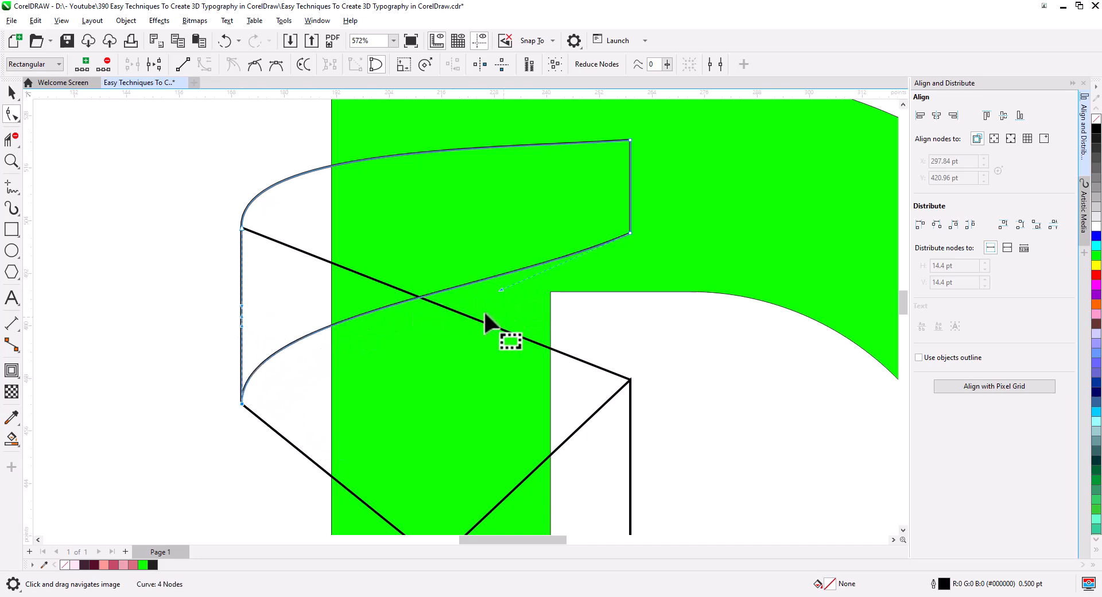
left_click_drag(501, 290, 492, 240)
left_click_drag(544, 266, 538, 337)
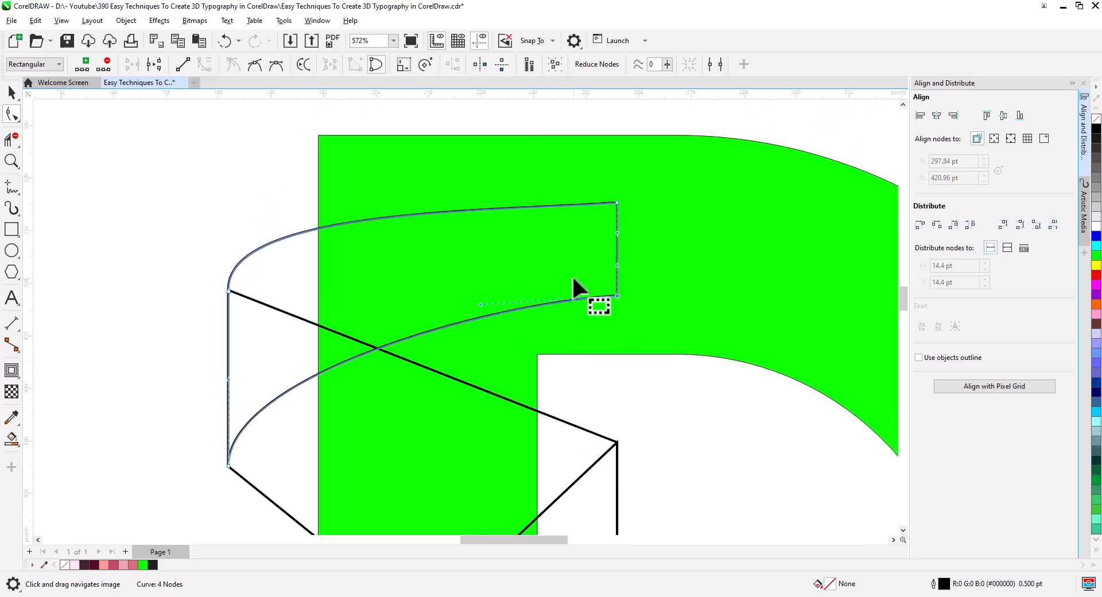
Round the right end of the second strip's upper edge by pulling its upper-right node's curve handle straight up.
left_click_drag(360, 357, 407, 273)
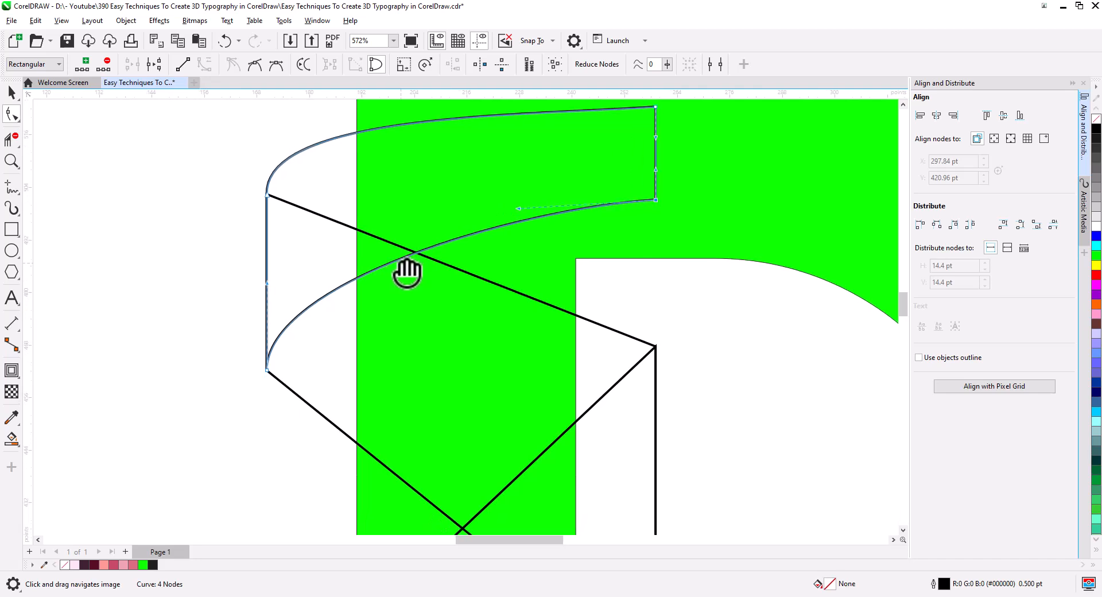
left_click(500, 285)
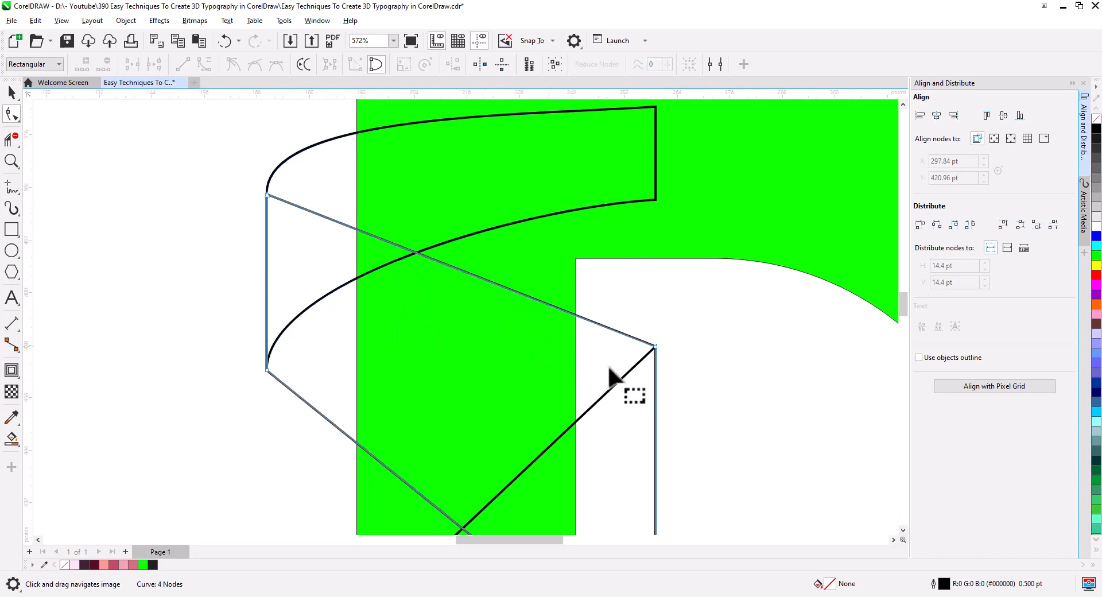
left_click(654, 345)
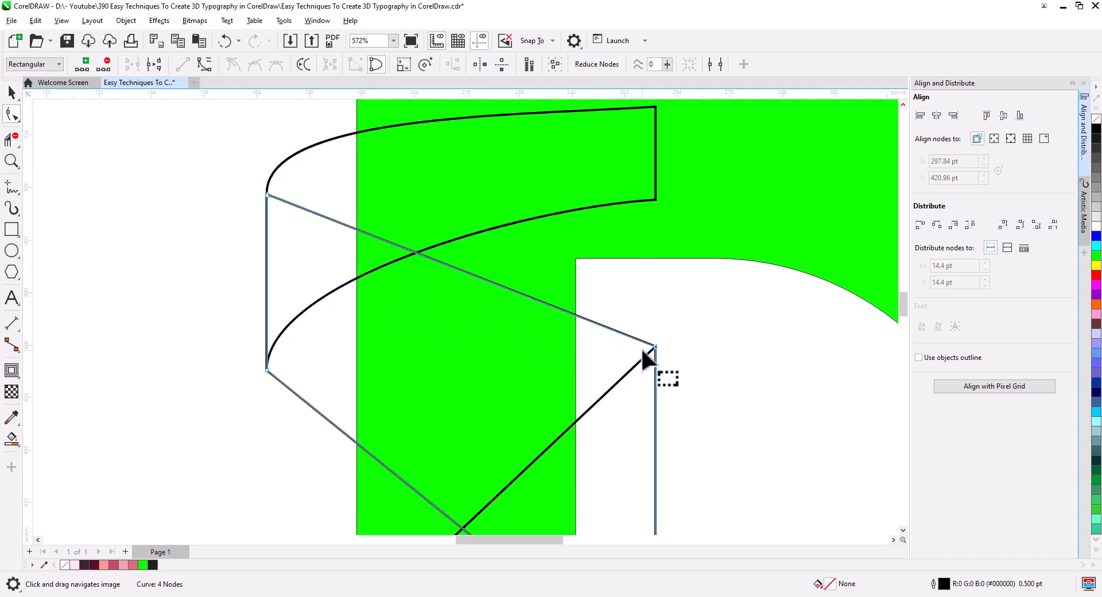
left_click_drag(660, 413, 621, 297)
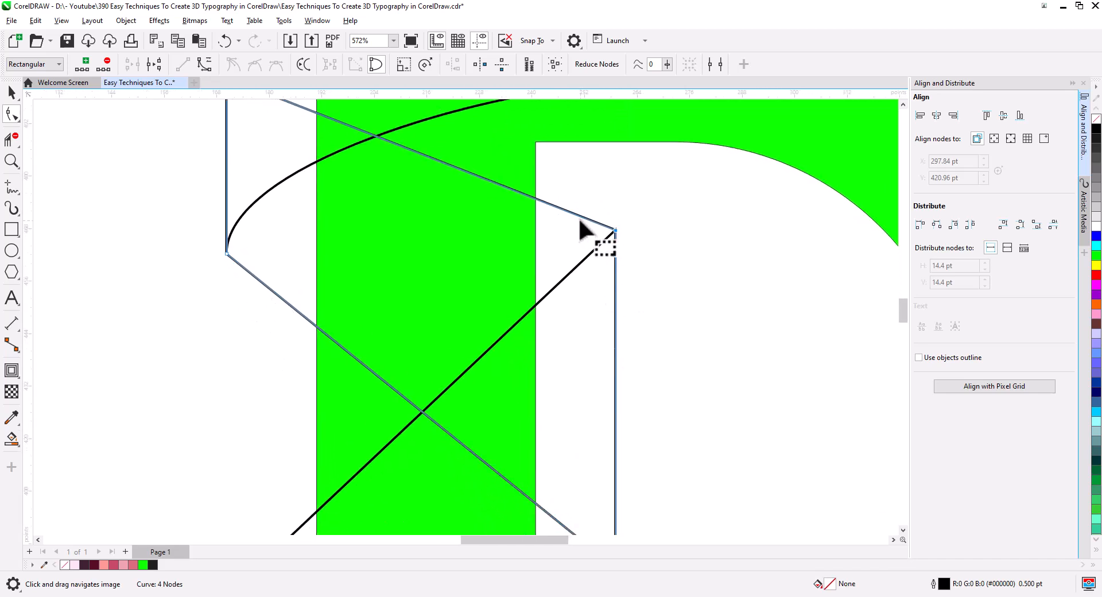
left_click_drag(581, 216, 615, 230)
left_click_drag(627, 246, 600, 211)
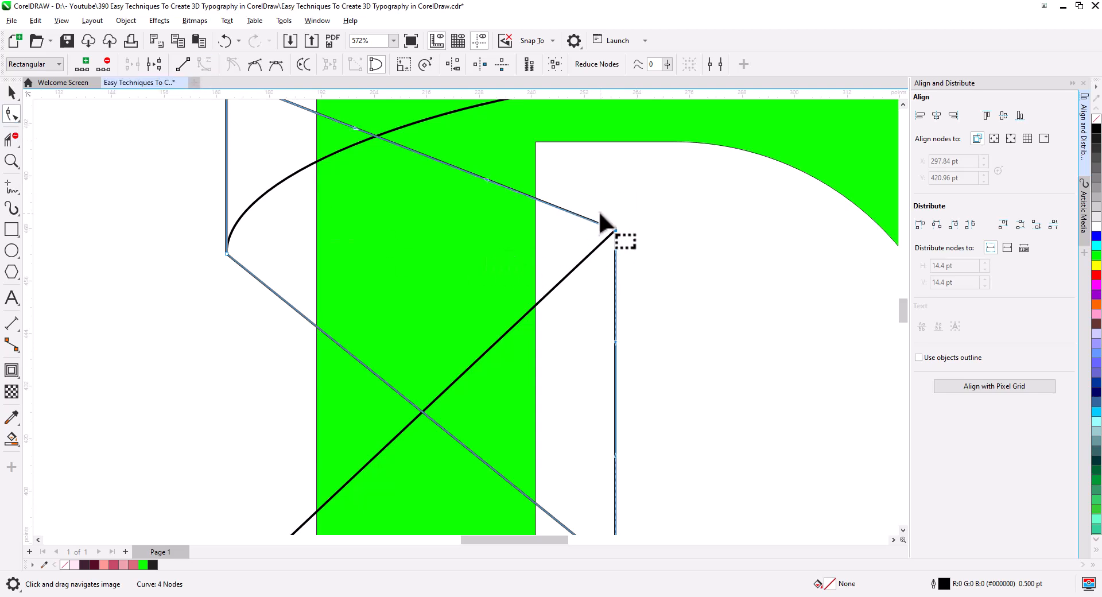
left_click_drag(485, 179, 616, 151)
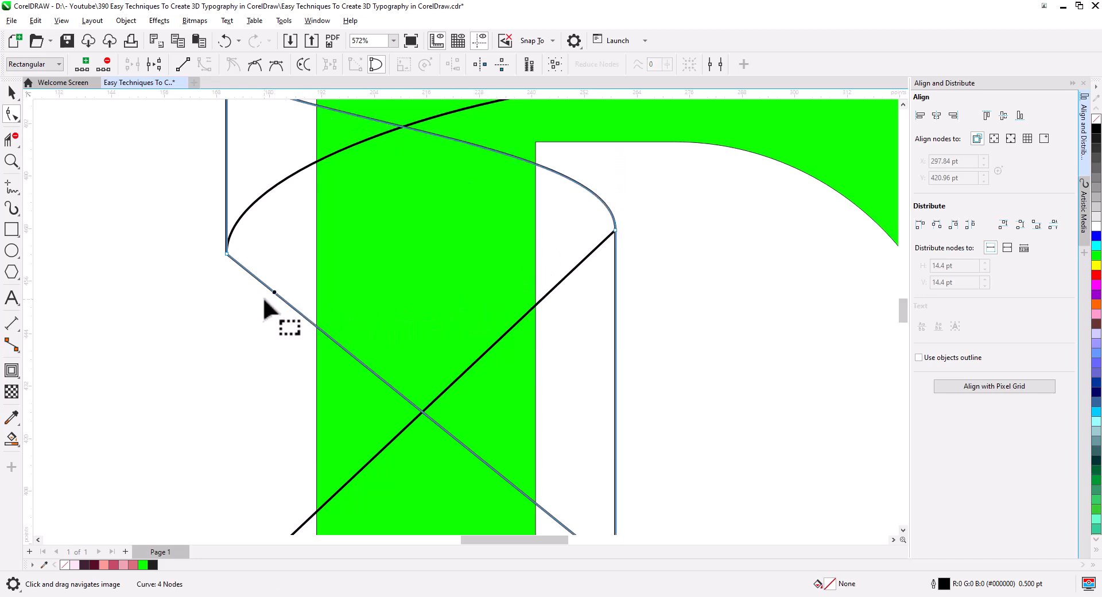
Round the left end of the second strip's lower edge by pulling its lower-left node's curve handle straight down.
left_click(226, 253)
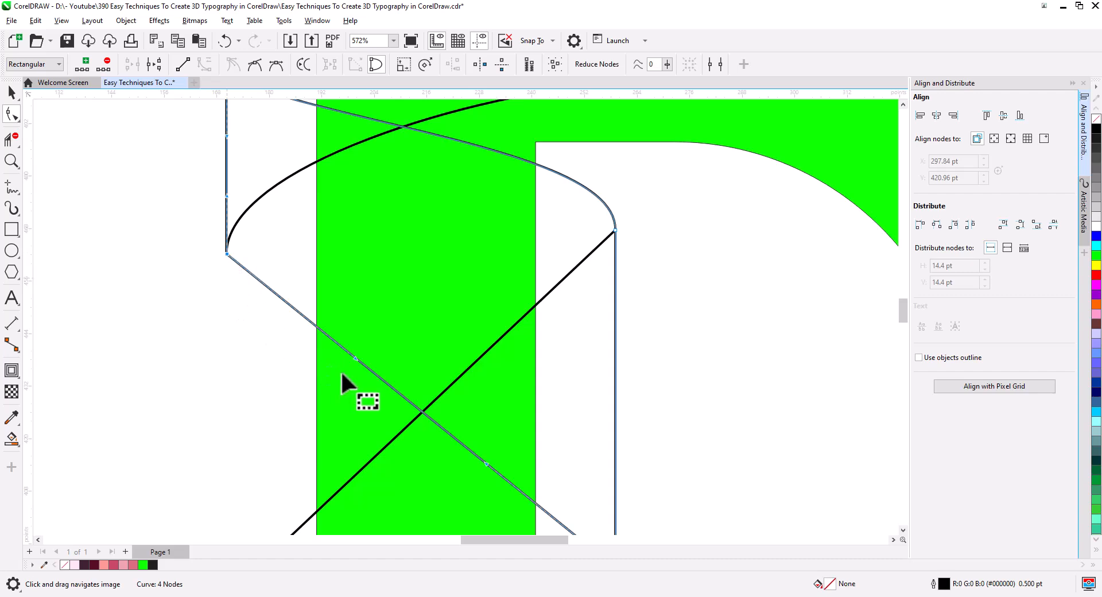
left_click_drag(357, 360, 228, 318)
scroll(270, 340, "down", 2)
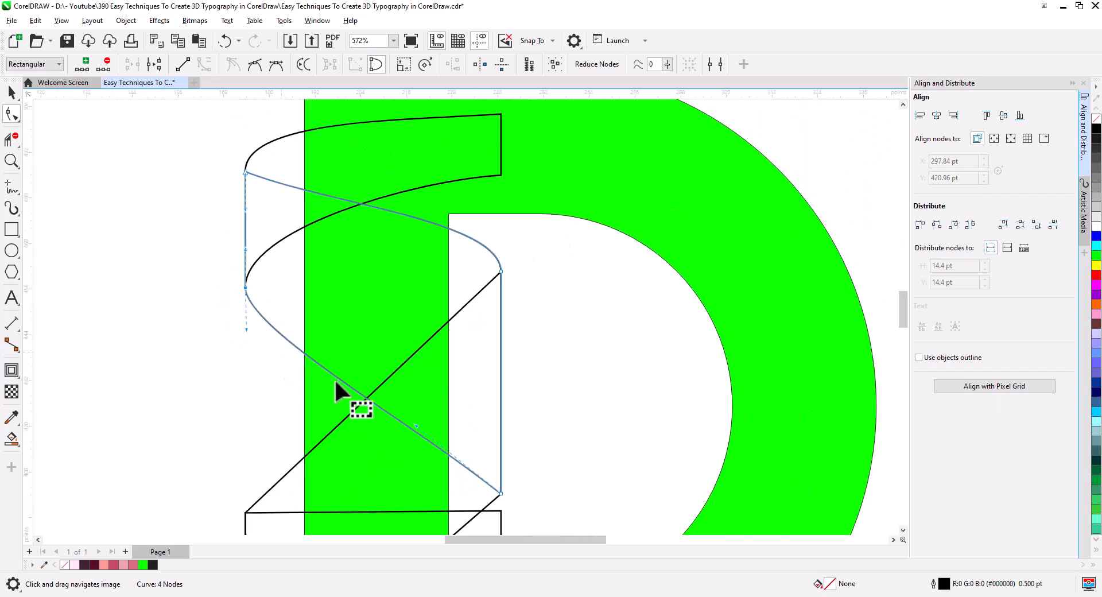
left_click_drag(339, 384, 307, 322)
Round the right ends of the third strip's upper and lower edges by pulling both right nodes' curve handles straight down.
left_click(339, 317)
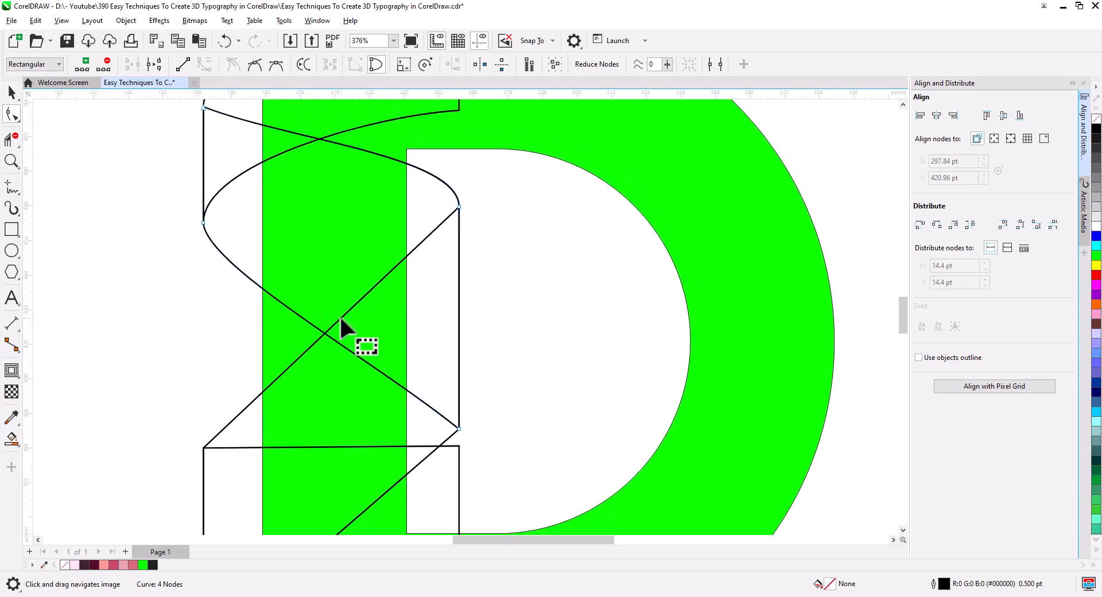
left_click(459, 206)
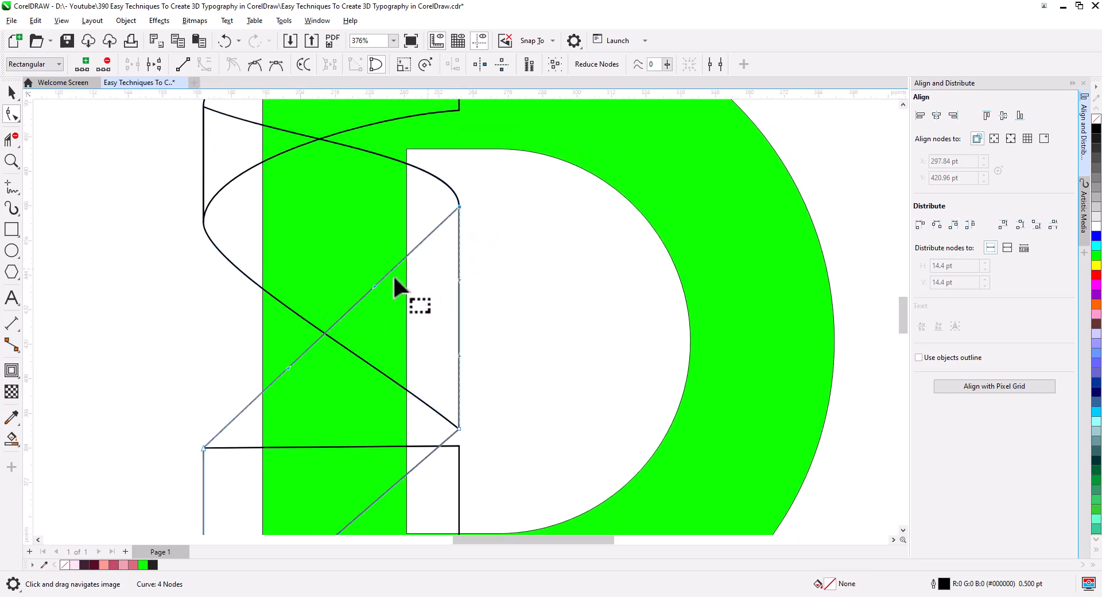
left_click_drag(372, 285, 460, 302)
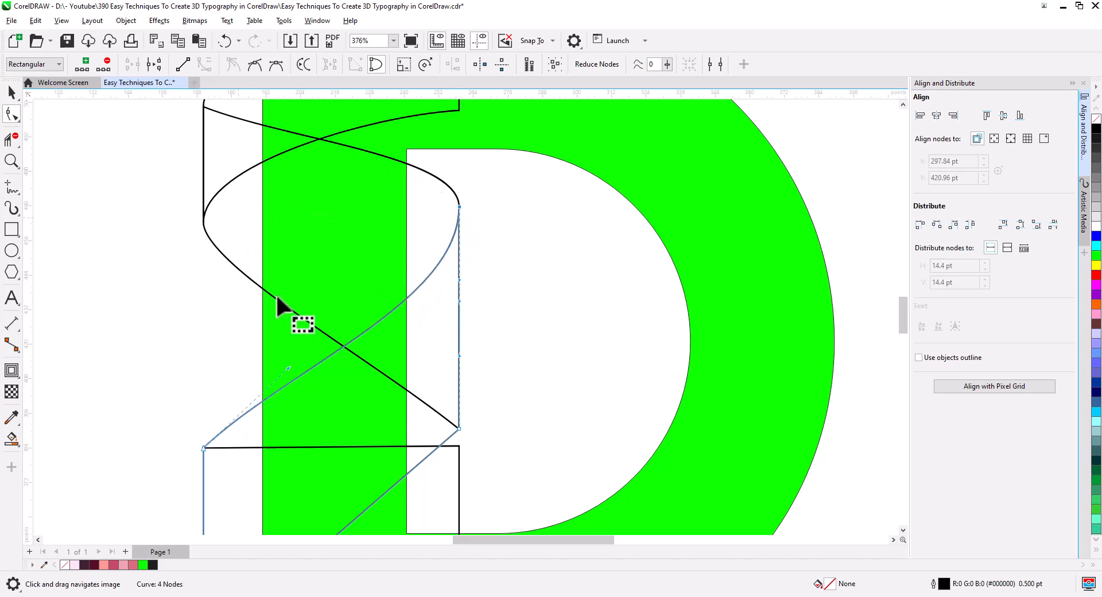
scroll(451, 395, "down", 2)
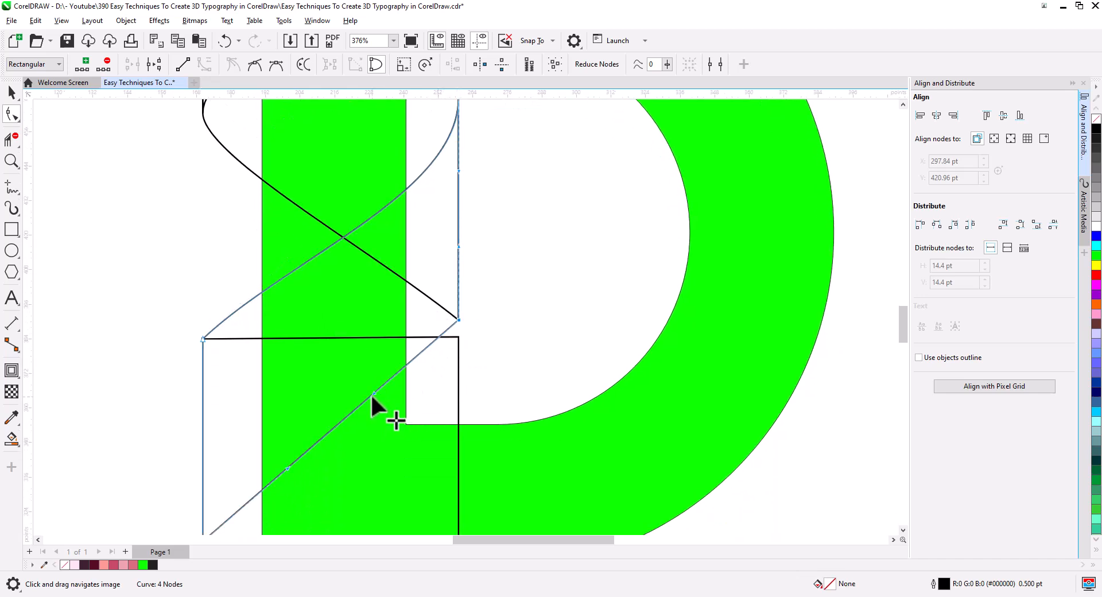
left_click_drag(372, 392, 458, 407)
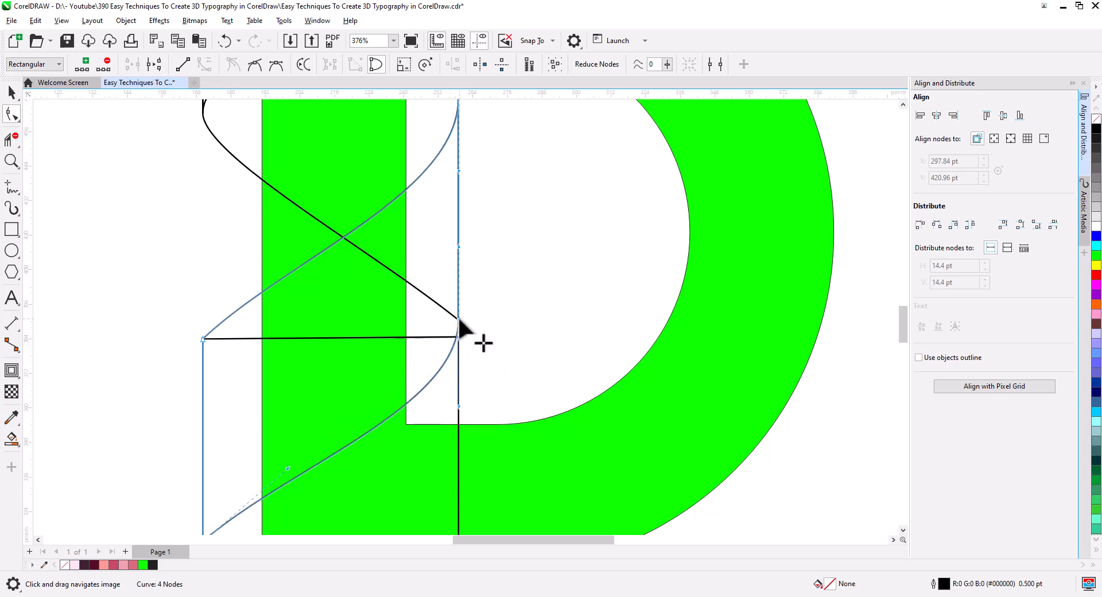
left_click_drag(379, 438, 397, 367)
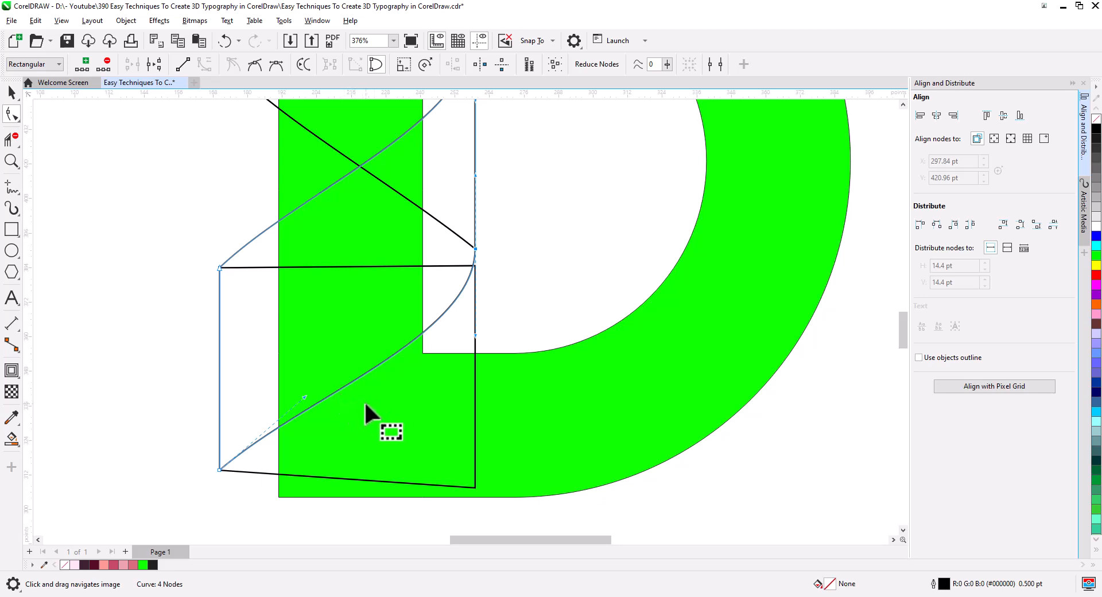
Round the left end of the third strip's upper edge by pulling its upper-left node's curve handle straight up.
left_click(329, 266)
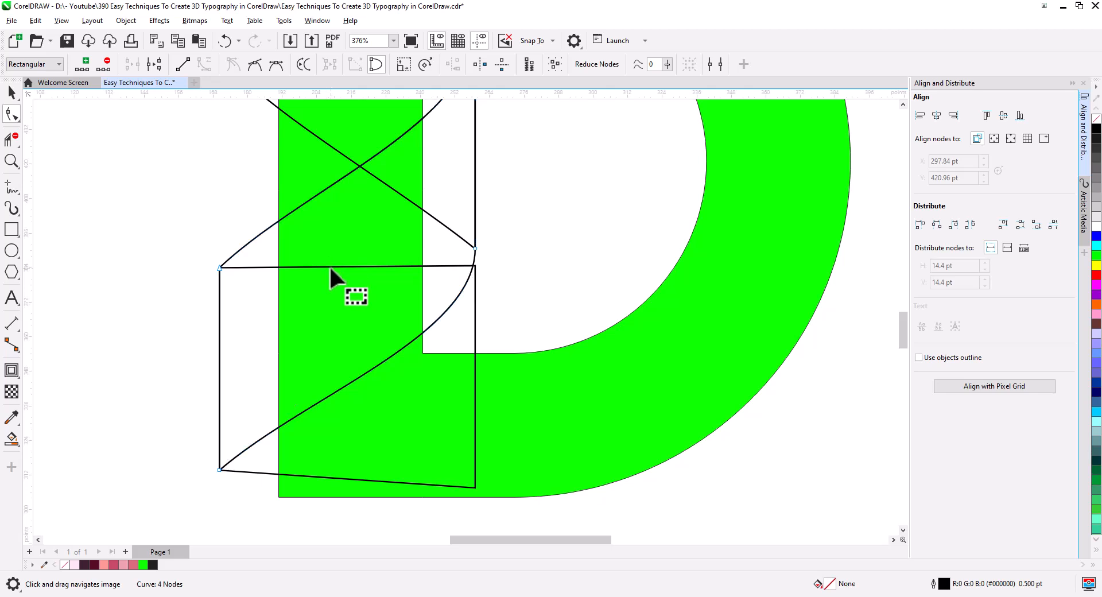
left_click(236, 254)
left_click_drag(219, 268, 265, 225)
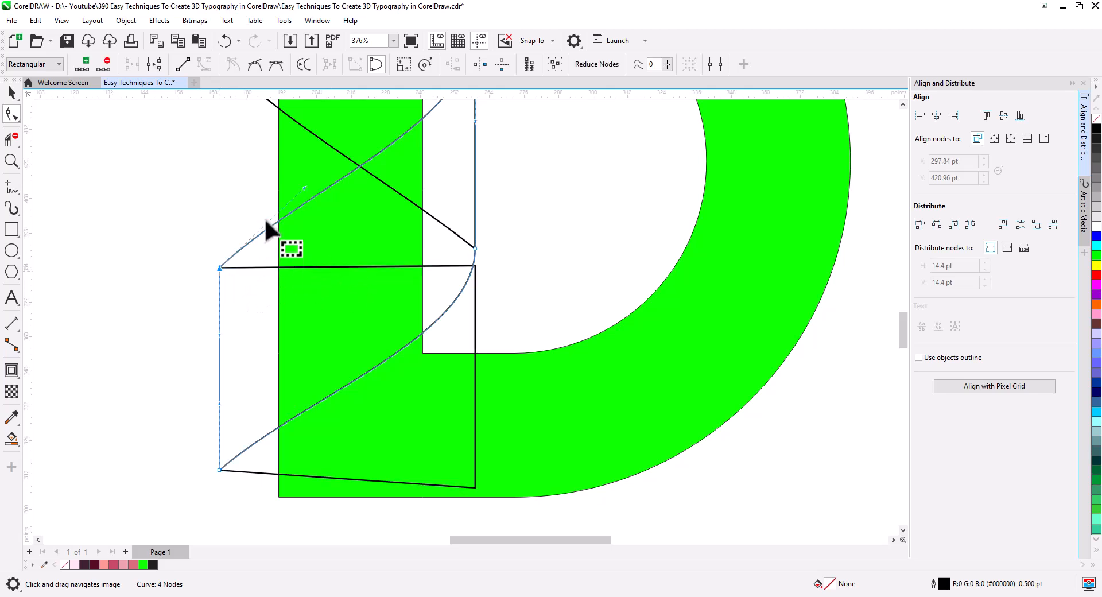
left_click_drag(304, 188, 220, 185)
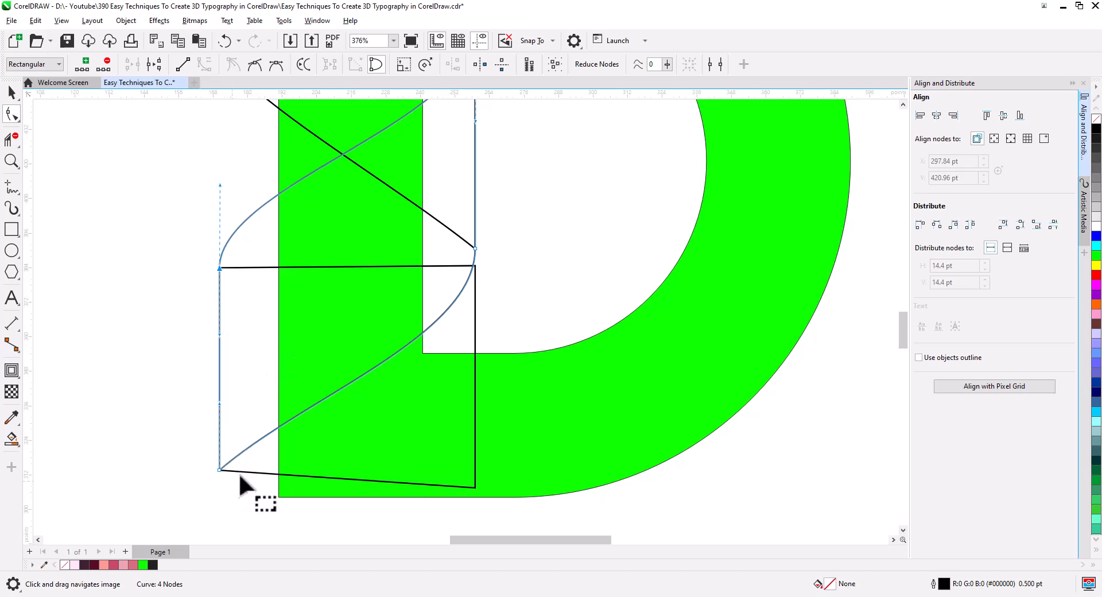
Lower the bottom strip's upper-right corner node and bend its upper edge into an S-curve.
scroll(255, 468, "down", 2)
left_click_drag(333, 406, 329, 464)
left_click_drag(335, 391, 350, 444)
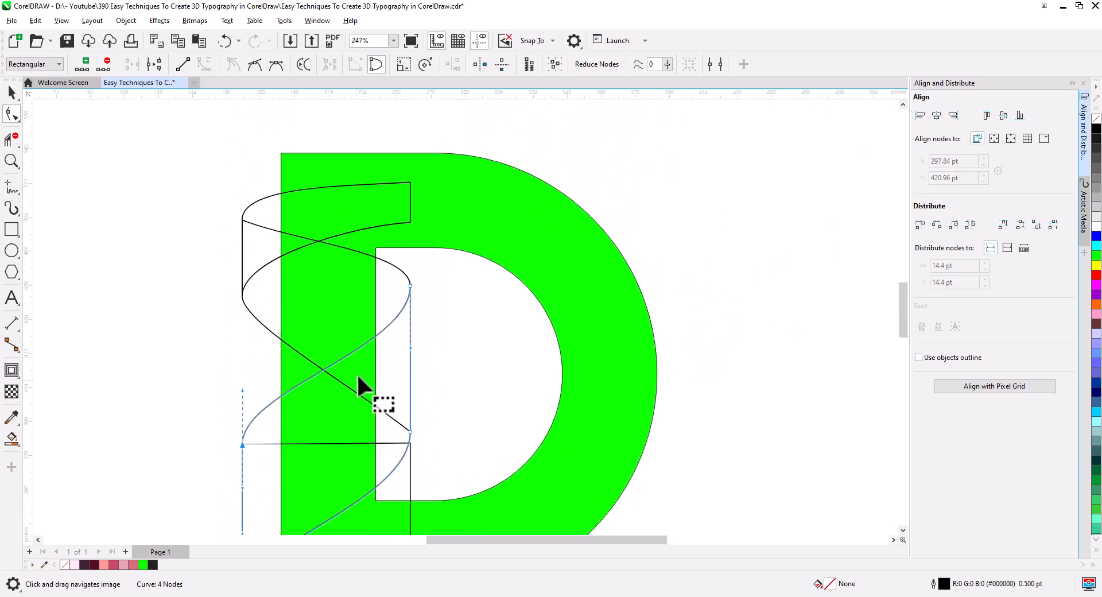
left_click_drag(258, 221, 263, 266)
left_click_drag(410, 439, 407, 317)
left_click_drag(350, 371, 341, 392)
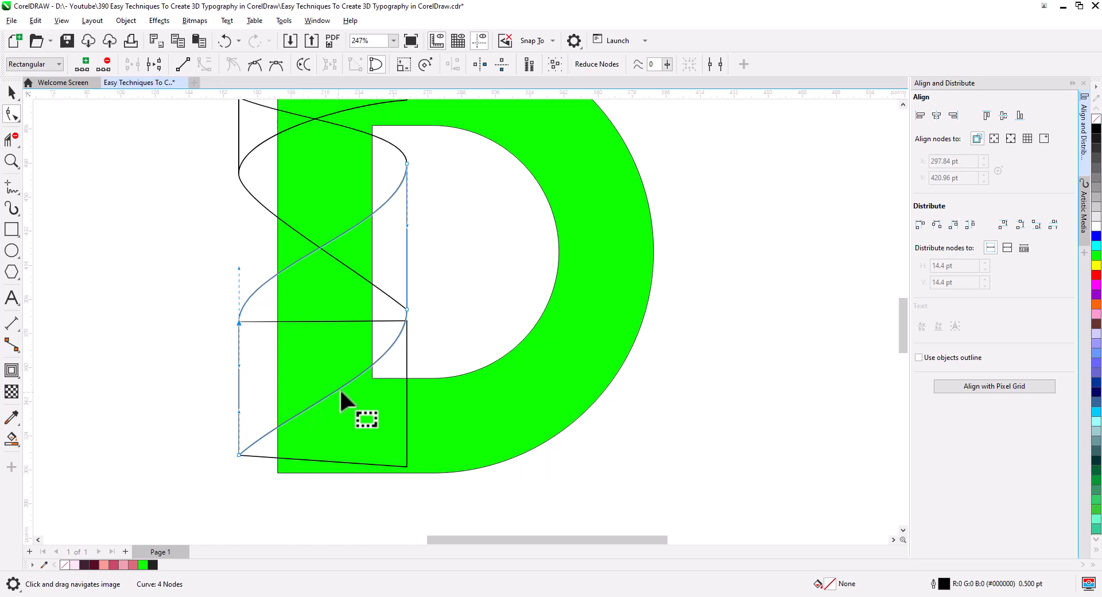
left_click(407, 346)
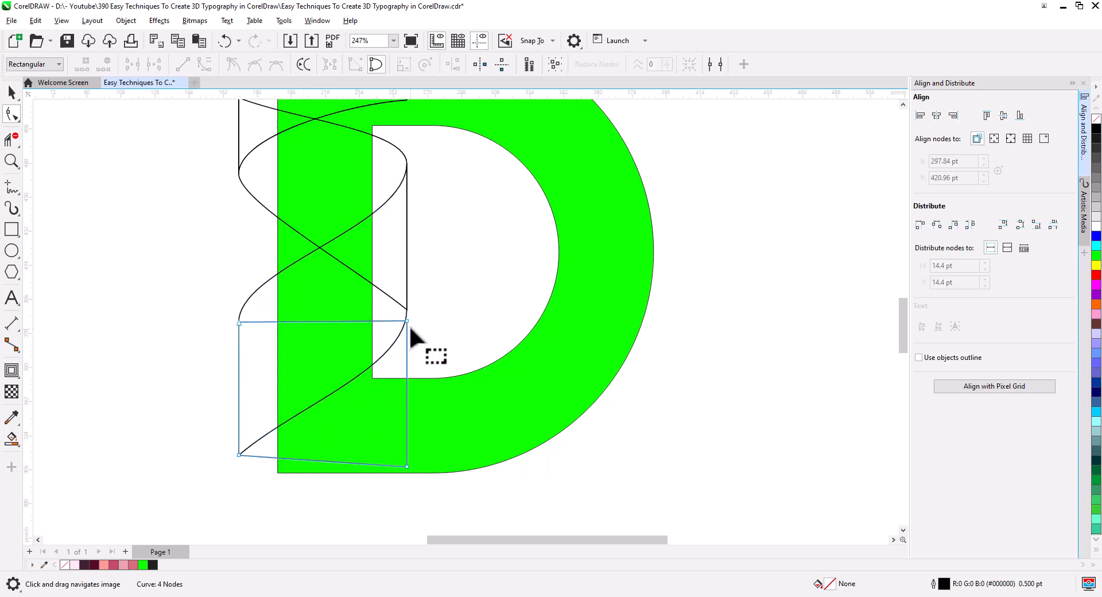
left_click_drag(408, 322, 407, 393)
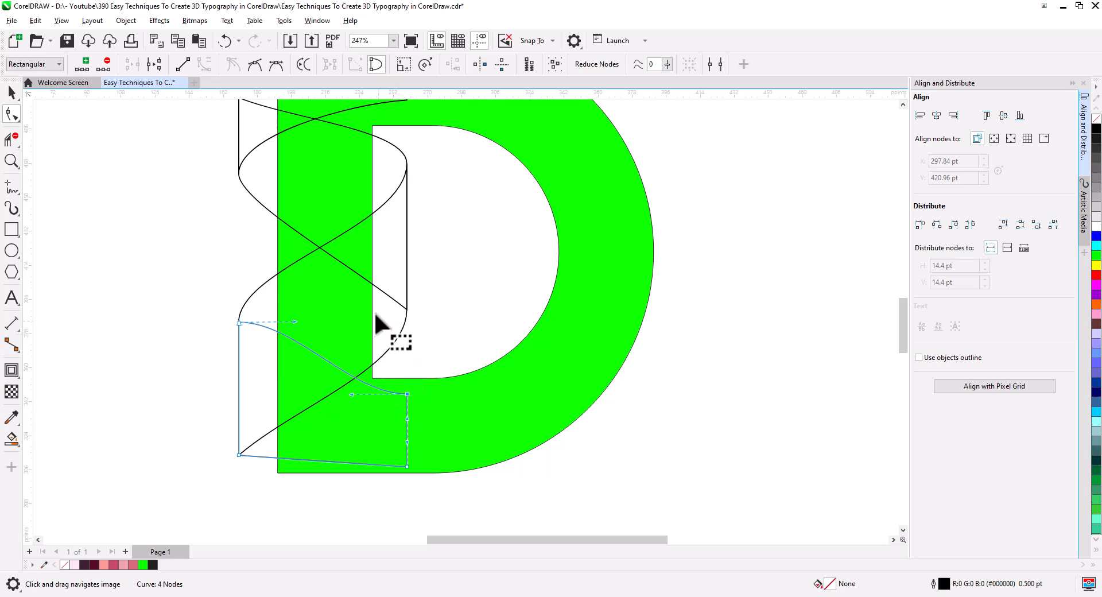
Round the right end of the second strip's lower edge by pulling its lower-right node's curve handle straight up.
left_click(404, 312)
left_click_drag(408, 313, 406, 233)
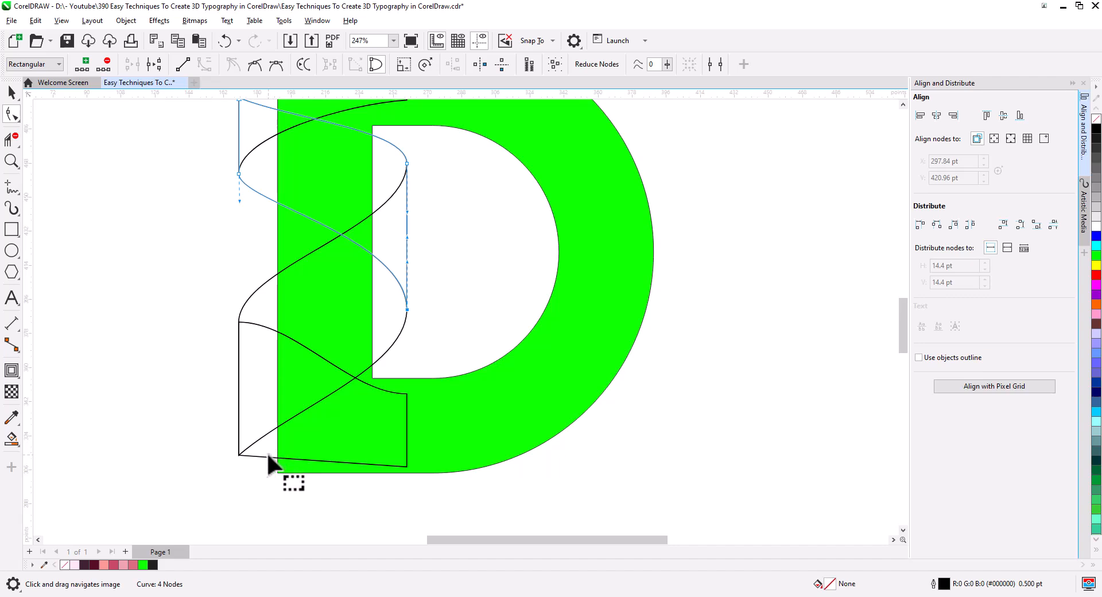
Move the third strip's lower-left node up onto the stem's left edge and bow the strip's left edge outward.
left_click(240, 454)
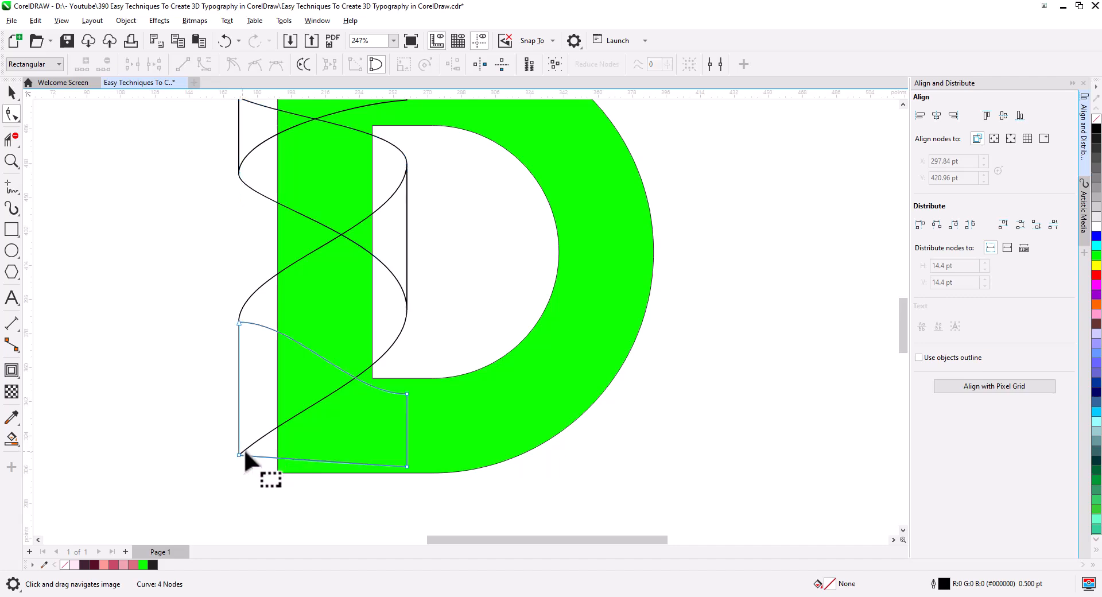
left_click(372, 368)
scroll(294, 442, "up", 3)
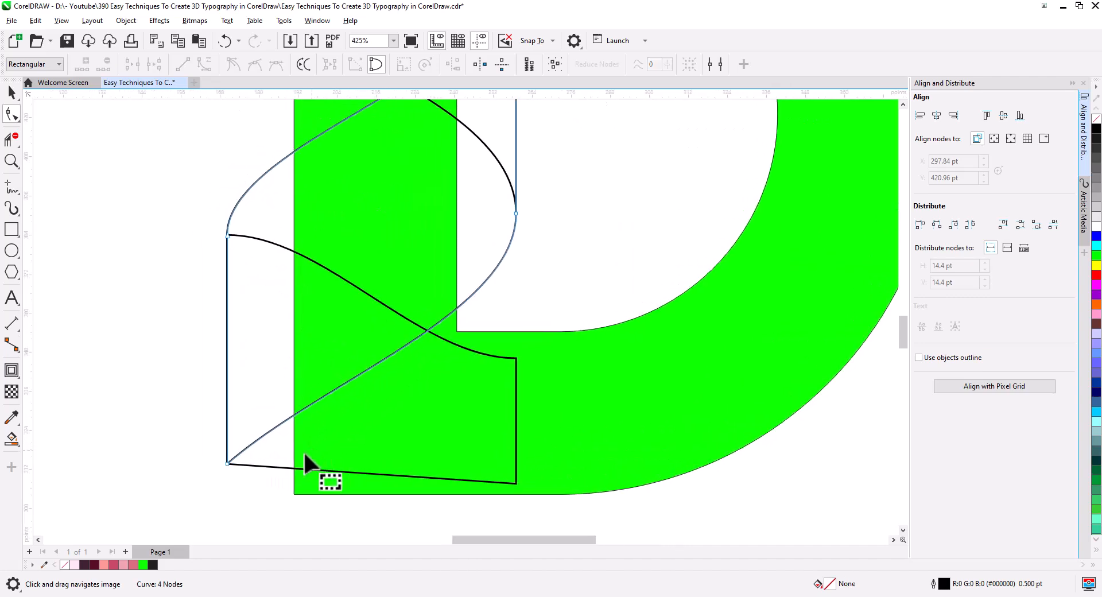
left_click_drag(227, 463, 229, 391)
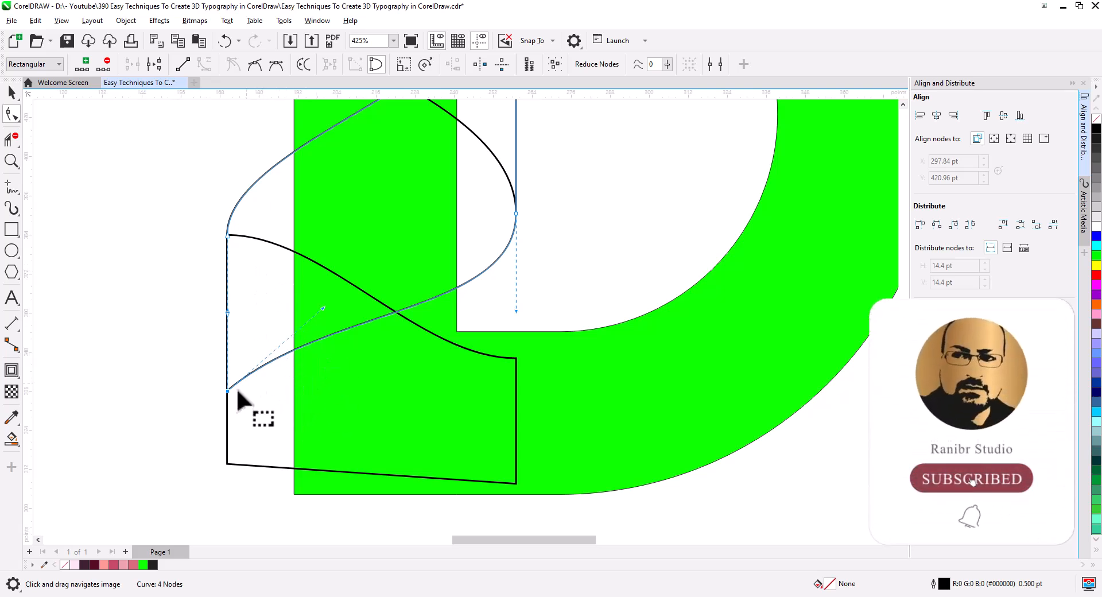
left_click_drag(230, 392, 295, 391)
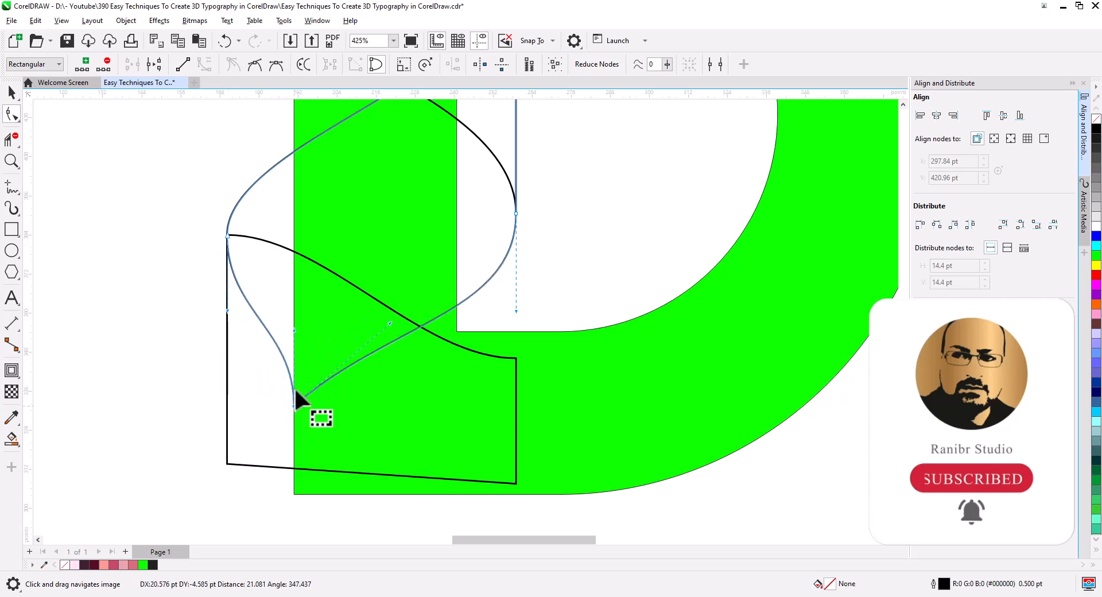
left_click_drag(294, 330, 243, 364)
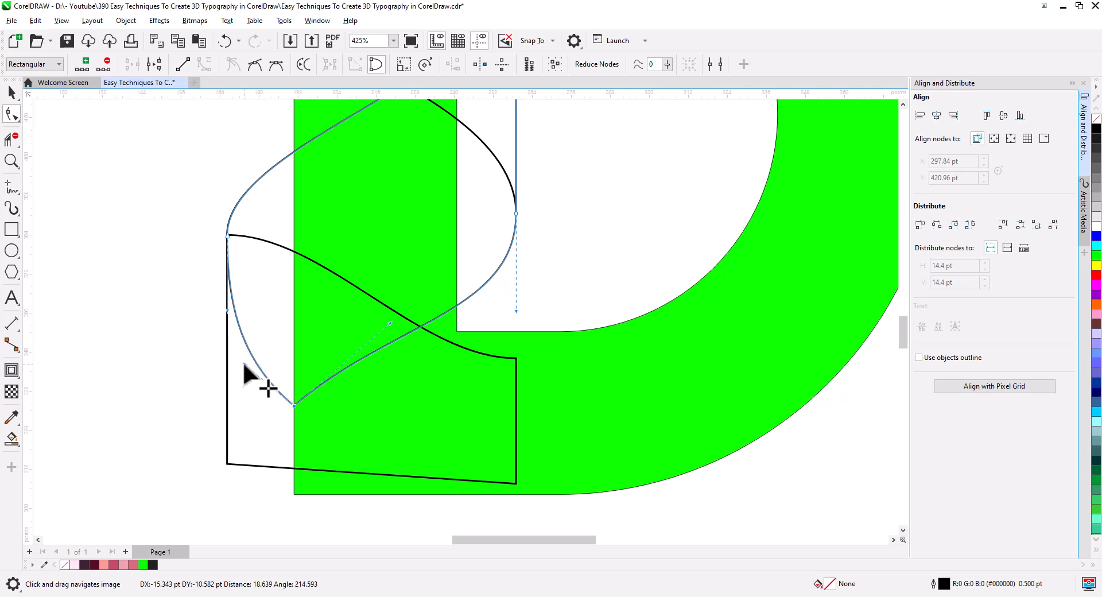
Delete the straight-sided bottom strip at the foot of the D's stem.
left_click(12, 92)
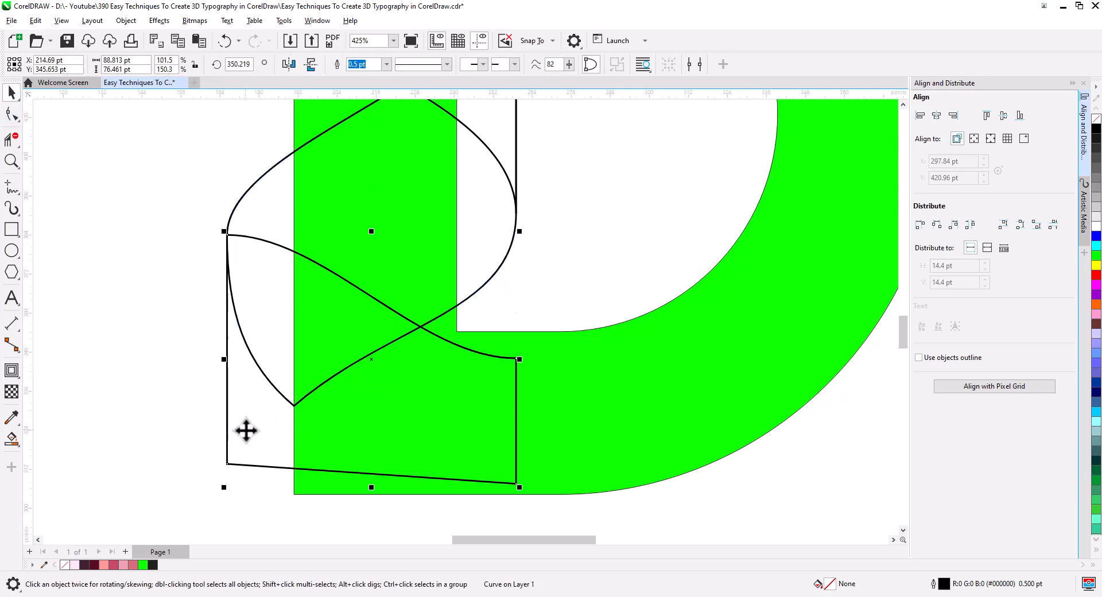
key("Delete")
scroll(247, 385, "down", 2)
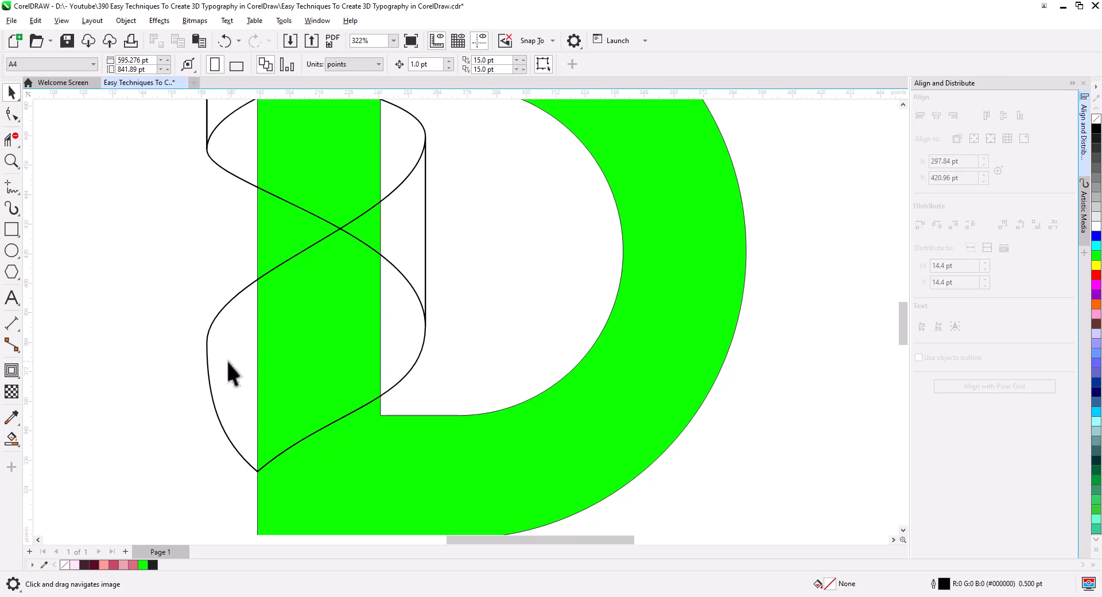
Smooth the third strip's upper-left node, tilting its curve handles and nudging it inward so the left edge bulges more, and deselect.
left_click(208, 366)
left_click(8, 112)
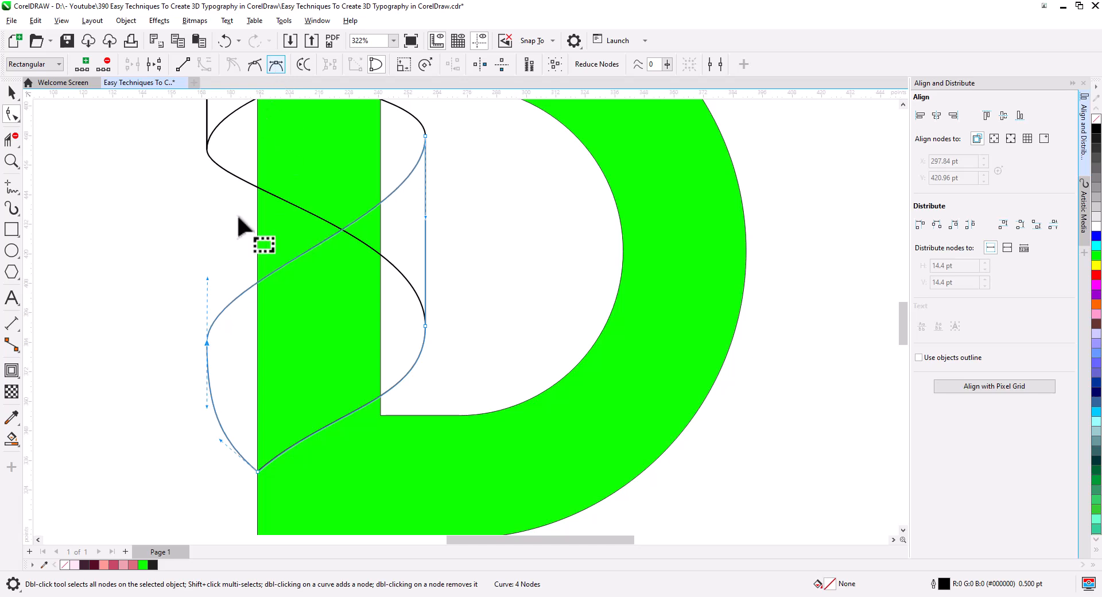
left_click_drag(207, 271, 228, 279)
left_click_drag(205, 343, 209, 337)
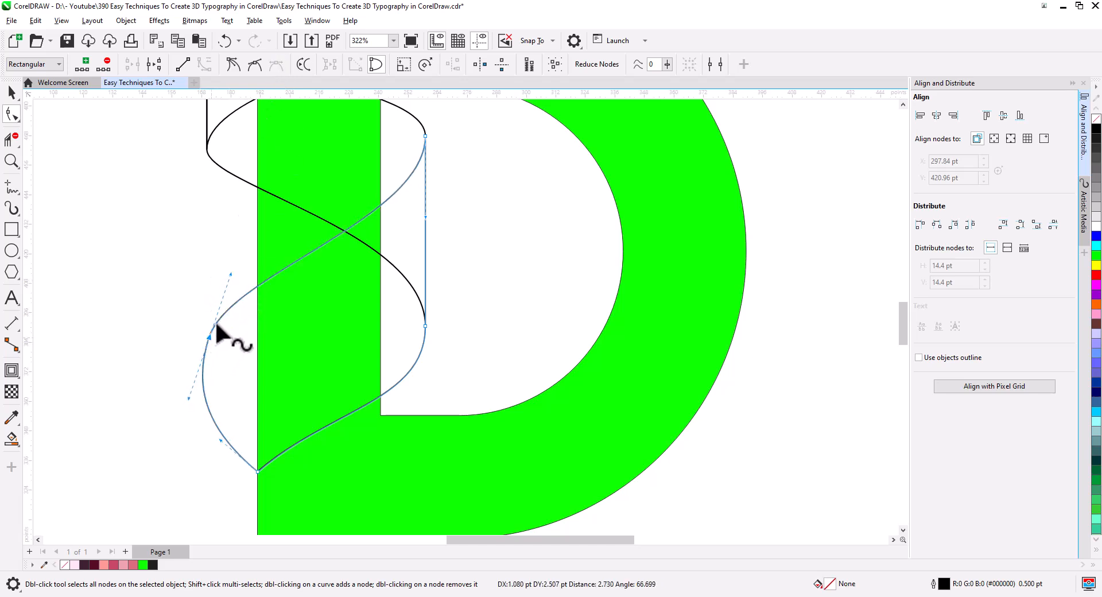
left_click_drag(231, 274, 270, 336)
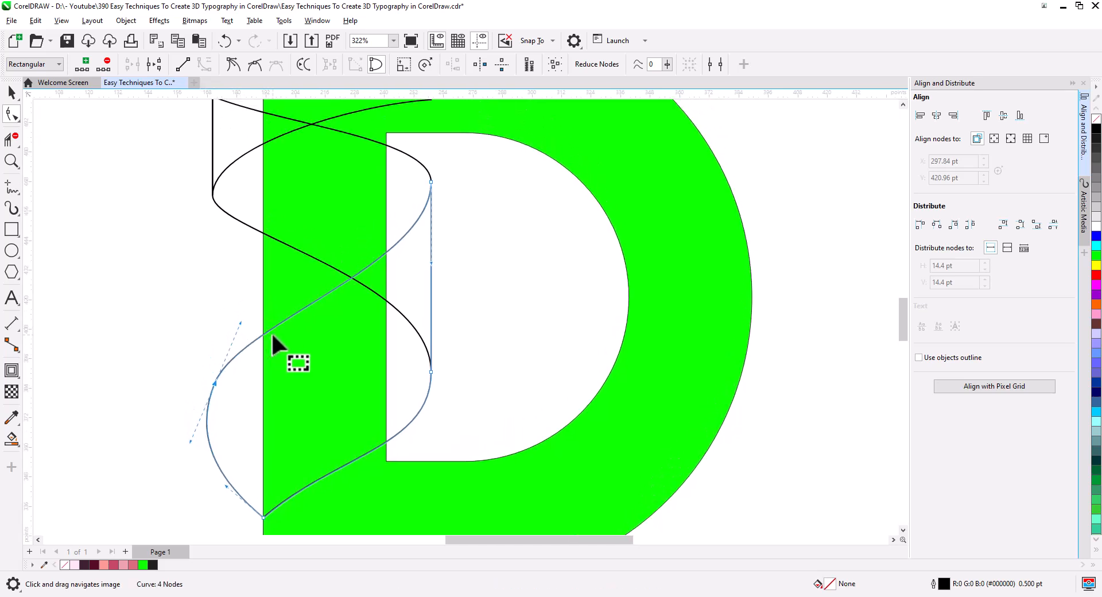
left_click(11, 92)
left_click(109, 237)
Draw a wavy freehand line, about 51 × 42 pt, from the top strip's lower-right corner around its right end to the upper edge.
left_click_drag(167, 269, 155, 399)
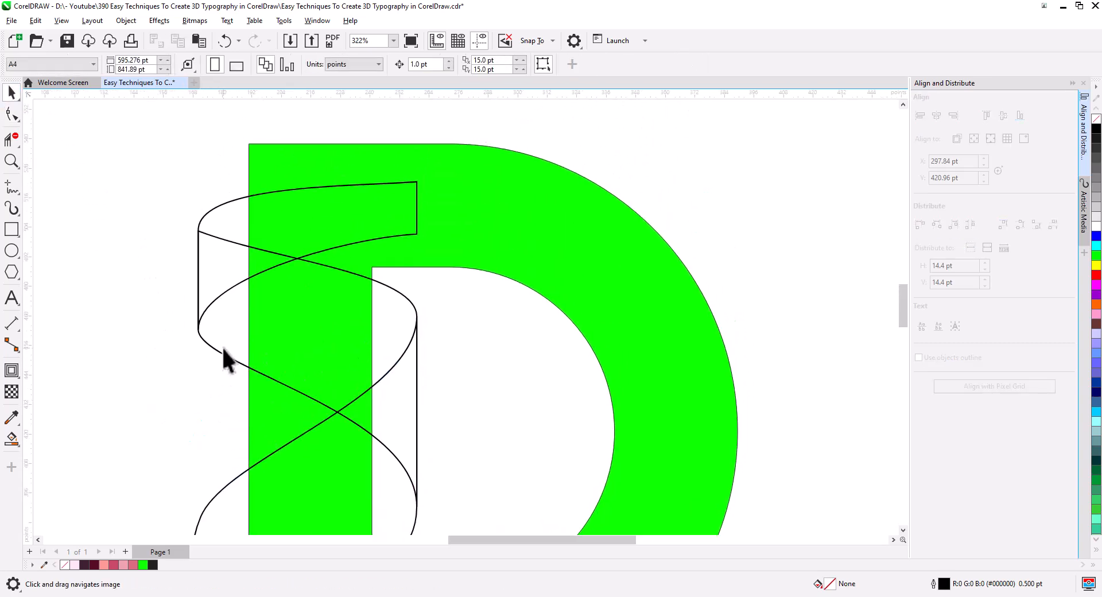
scroll(322, 296, "up", 2)
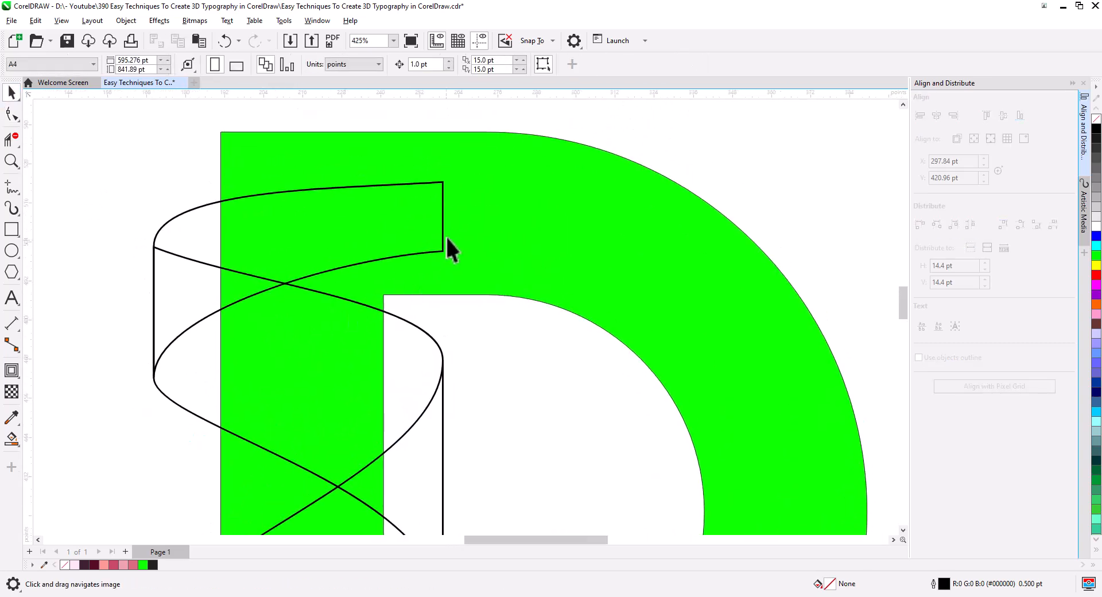
left_click(444, 236)
left_click_drag(457, 278, 364, 369)
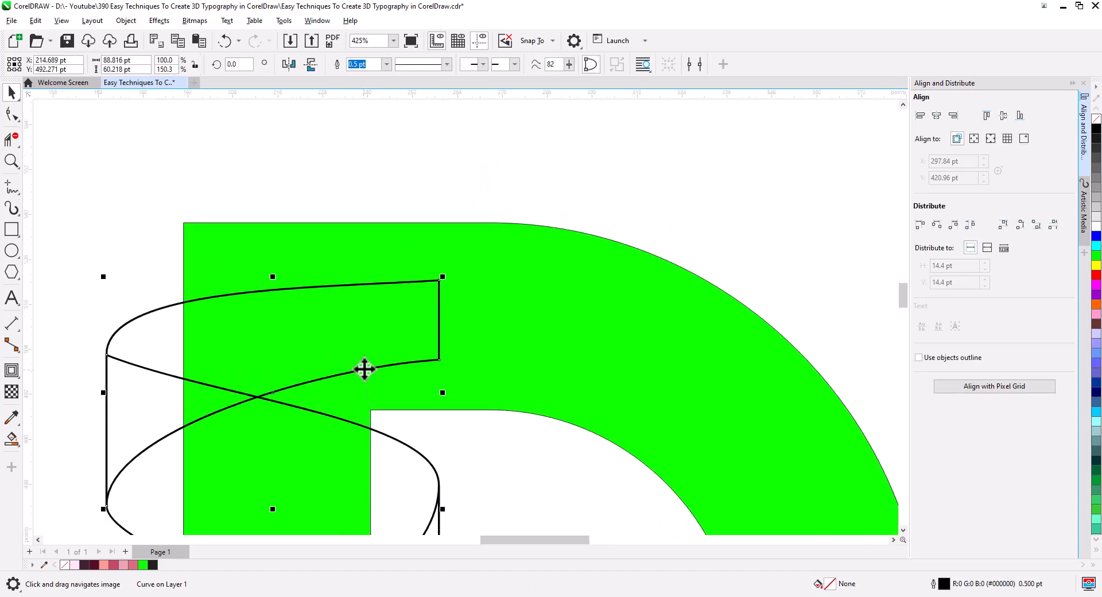
scroll(364, 369, "up", 3)
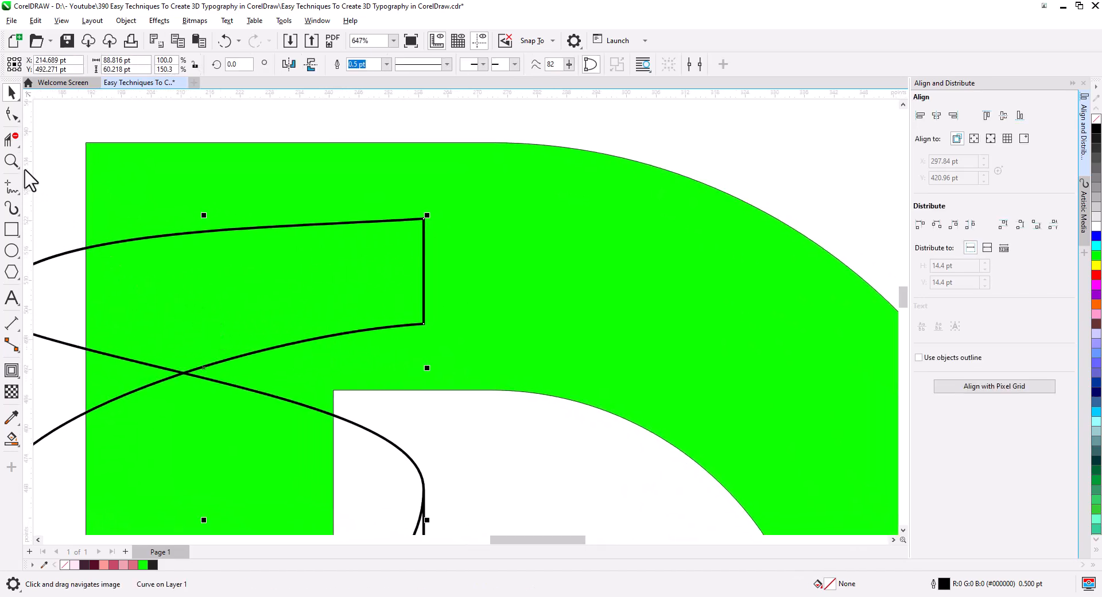
left_click(11, 189)
left_click(54, 187)
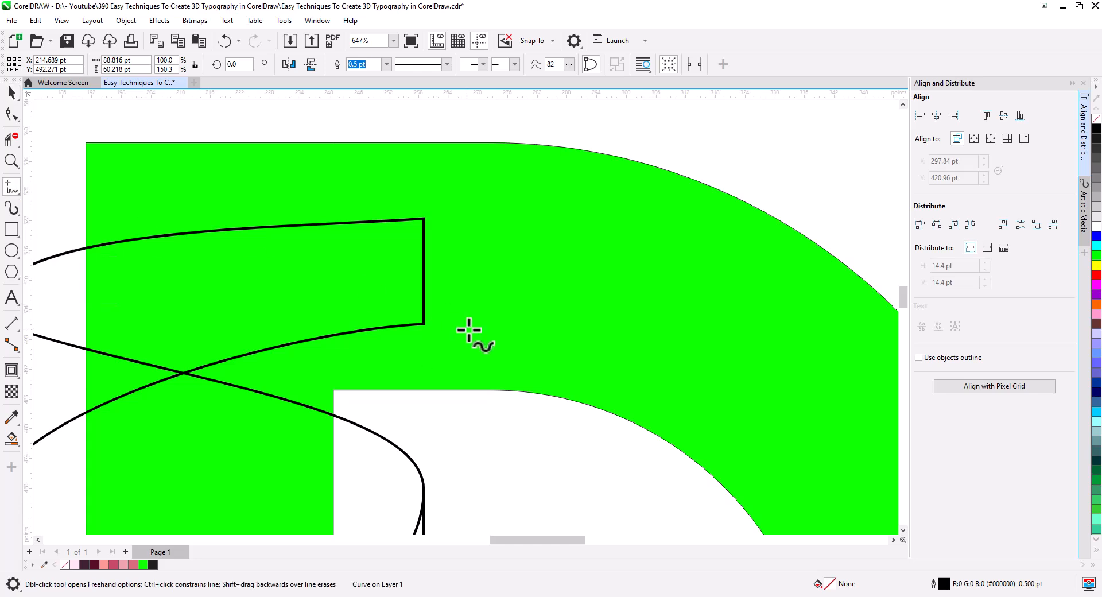
mouse_move(414, 317)
left_mouse_down()
mouse_move(442, 338)
mouse_move(463, 303)
mouse_move(447, 232)
mouse_move(372, 210)
mouse_move(351, 182)
mouse_move(280, 172)
mouse_move(242, 154)
mouse_move(225, 125)
mouse_move(216, 169)
mouse_move(273, 225)
left_mouse_up()
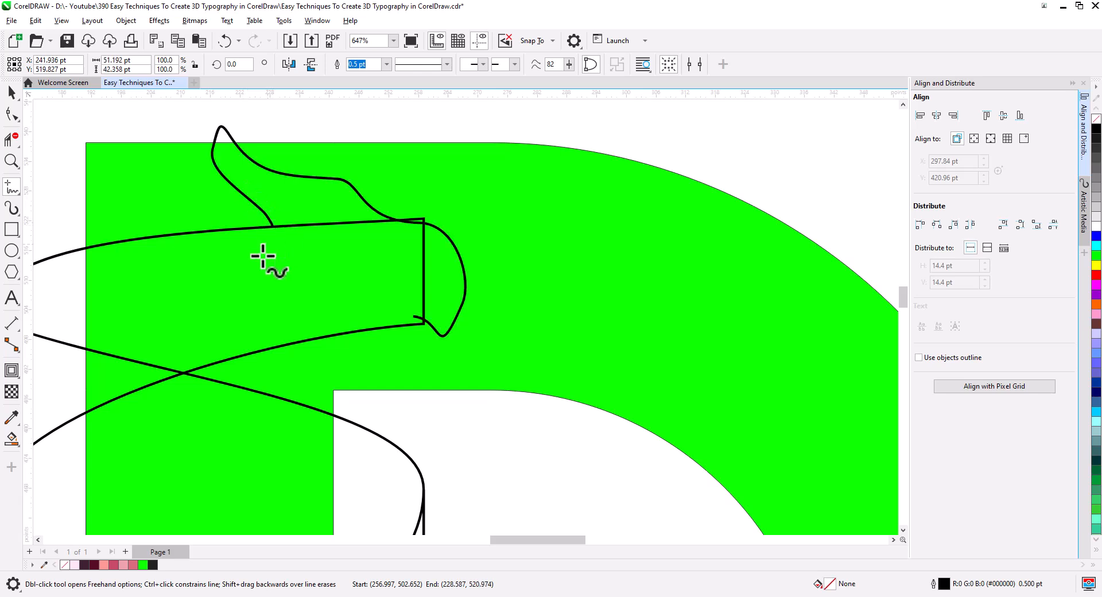
Smooth the wavy line around the top strip's end by deleting surplus nodes and bowing its upper stretch down towards the strip.
left_click(11, 114)
left_click_drag(420, 222, 374, 214)
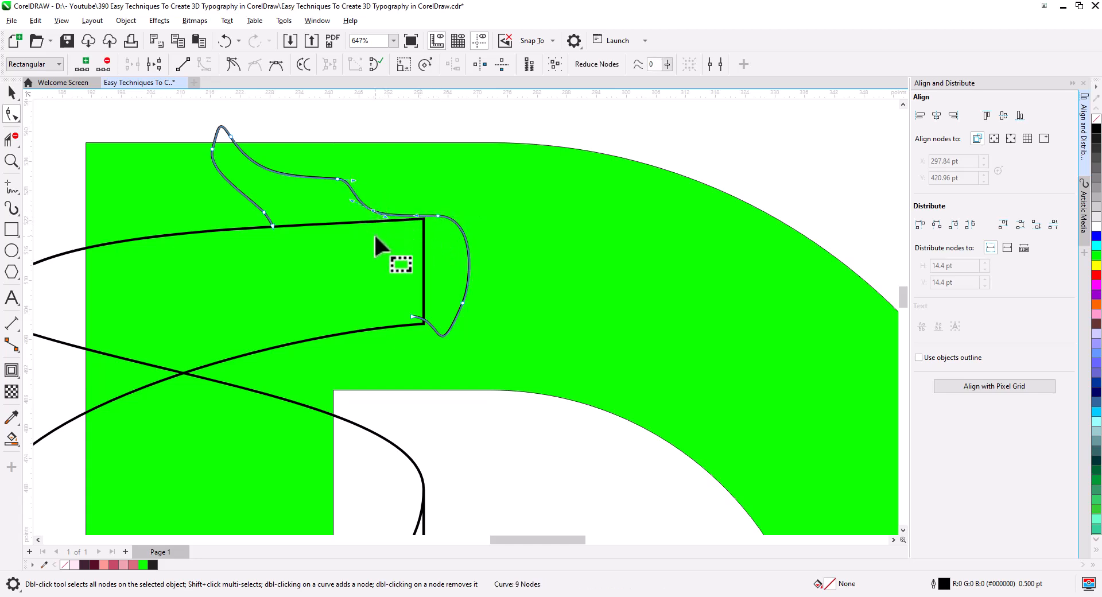
left_click(339, 179)
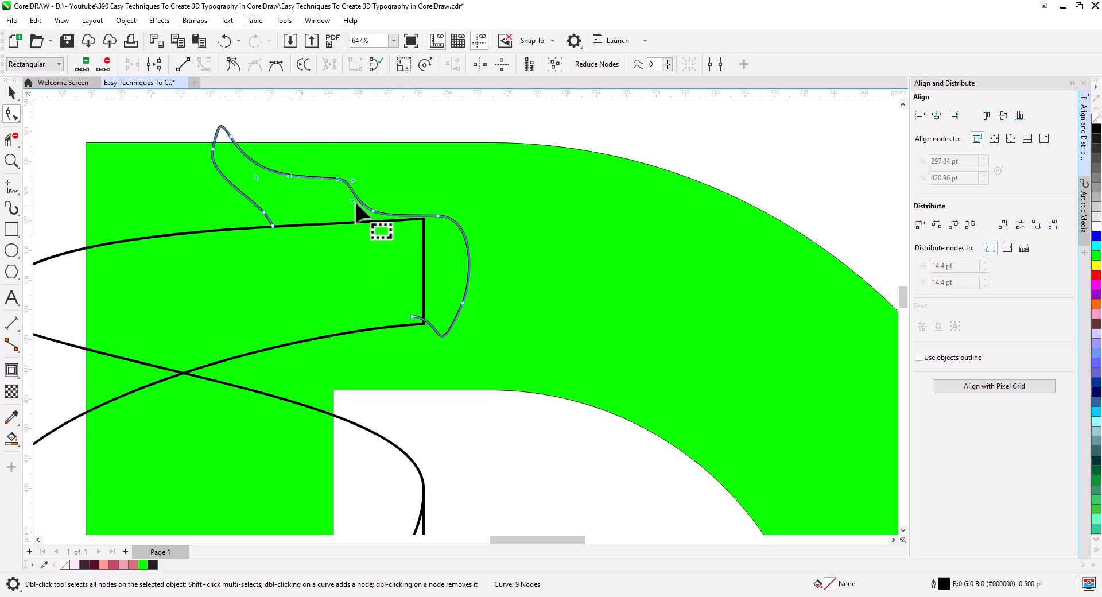
key("Delete")
left_click(230, 137)
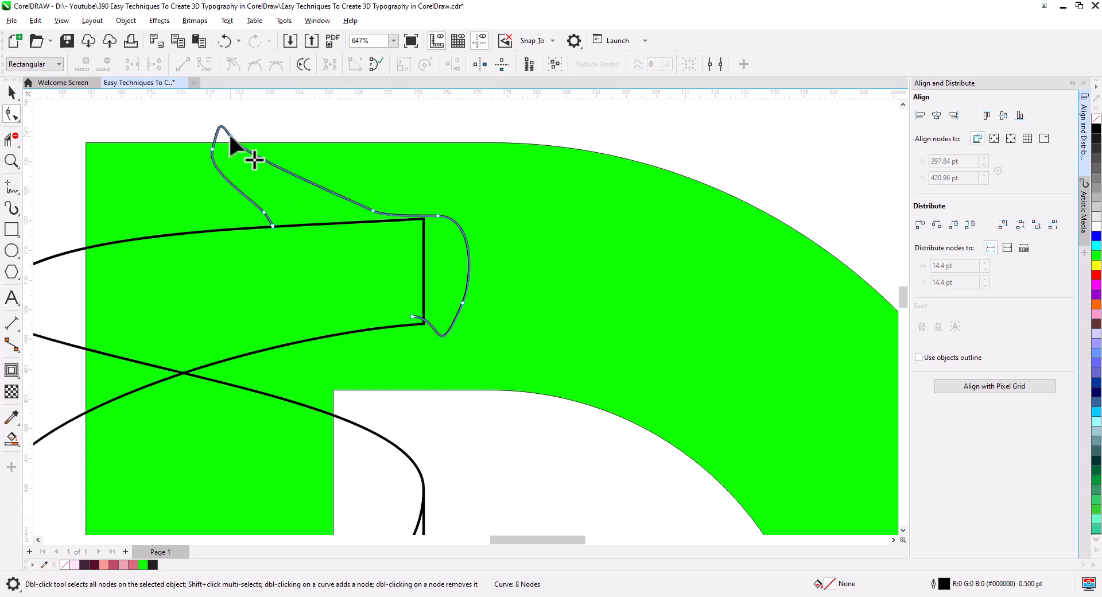
left_click_drag(241, 154, 256, 212)
left_click_drag(339, 194, 330, 213)
double_click(438, 215)
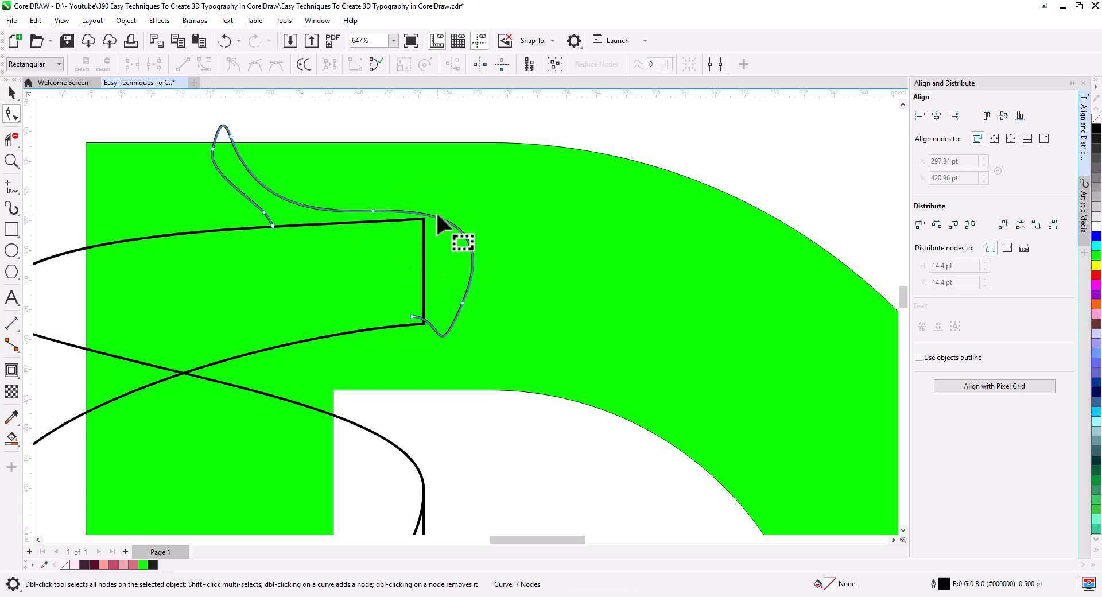
Add two nodes on the wavy line's upper stretch and raise the right one into a small bump.
double_click(326, 211)
double_click(285, 201)
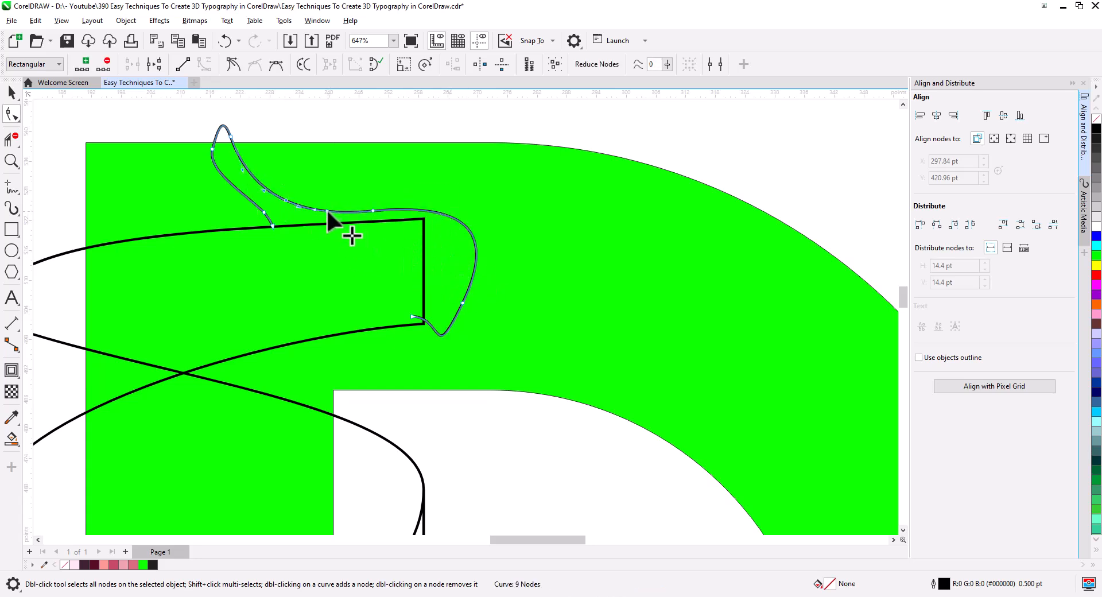
left_click_drag(326, 211, 333, 191)
Reshape the wavy line's peak into a sharp tip with smoothly curved sides, removing surplus nodes and ending it inside the top strip.
key("Delete")
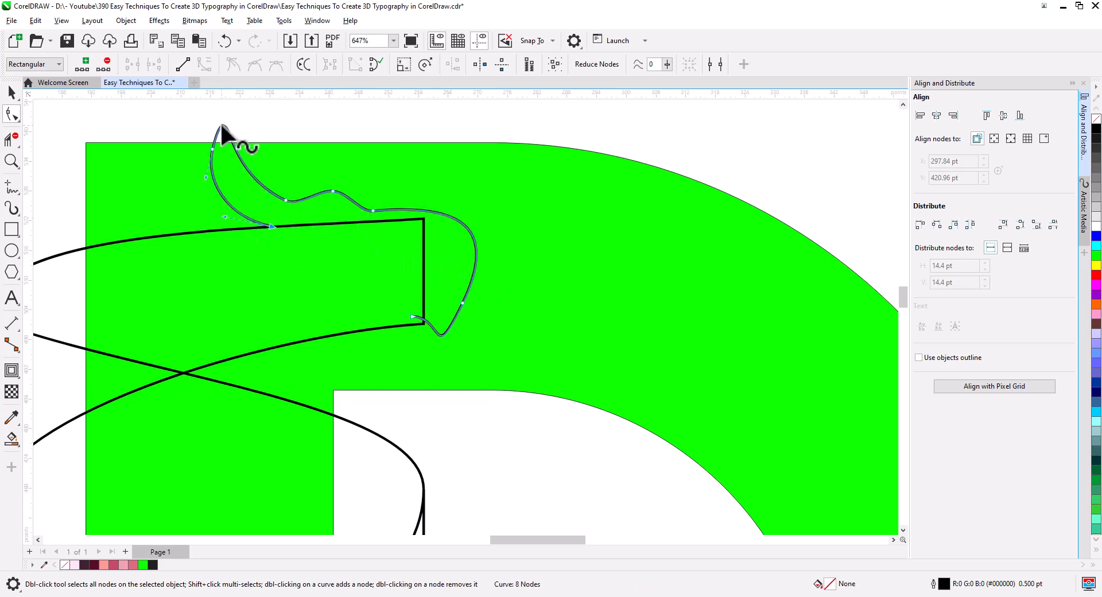
double_click(221, 125)
key("Delete")
left_click_drag(201, 138, 203, 156)
left_click_drag(240, 142, 234, 161)
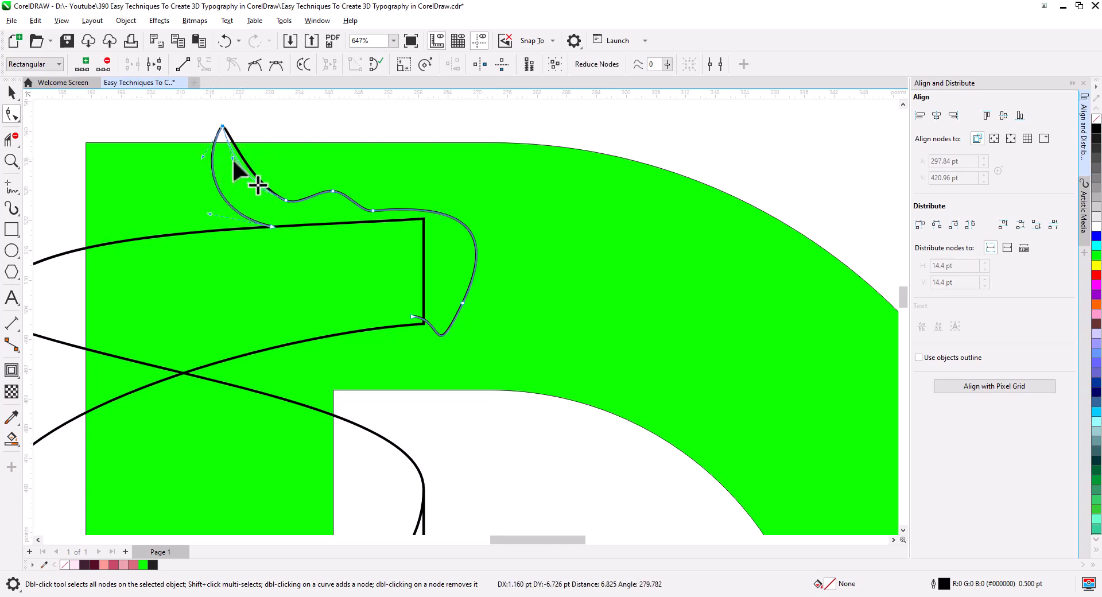
left_click_drag(273, 227, 248, 240)
Attach the wavy line's lower end to the strip's bottom edge, make its lower corner a cusp and delete the surplus node above.
left_click_drag(413, 317, 430, 292)
double_click(435, 337)
left_click(238, 67)
scroll(453, 353, "up", 3)
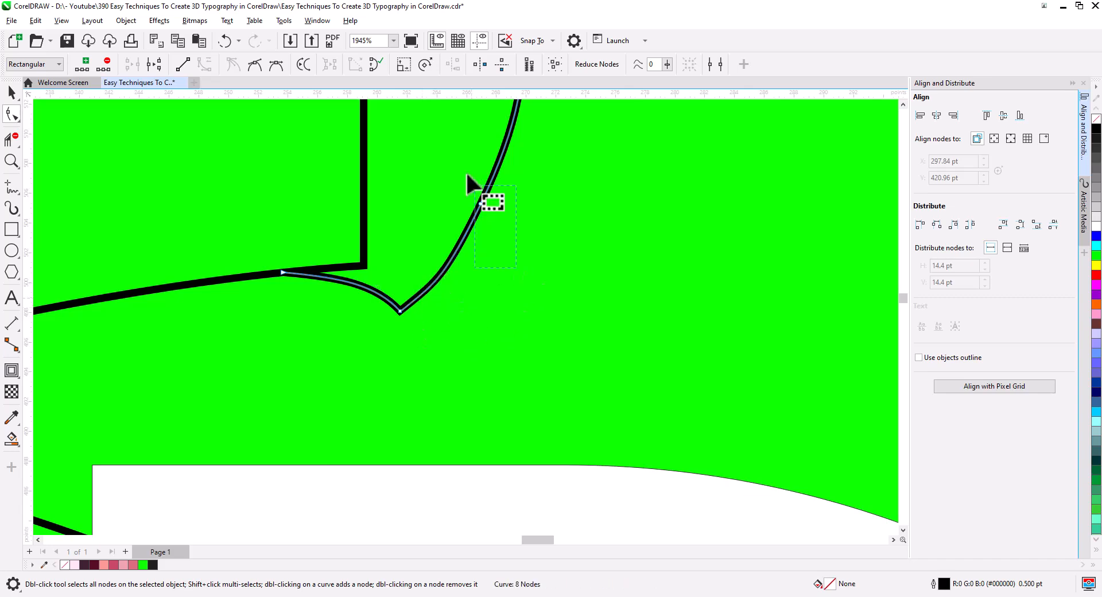
left_click_drag(466, 171, 498, 229)
key("Delete")
scroll(494, 322, "down", 4)
Try to smart-fill the area enclosed by the wavy line around the top strip's right end with green.
left_click(12, 92)
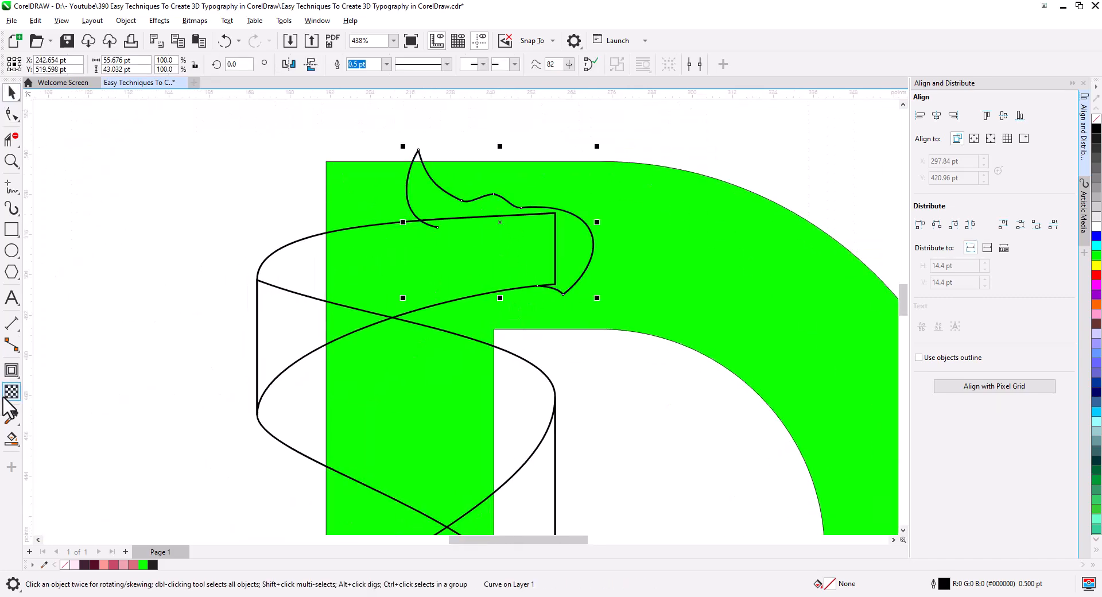
left_click(12, 438)
left_click(576, 256)
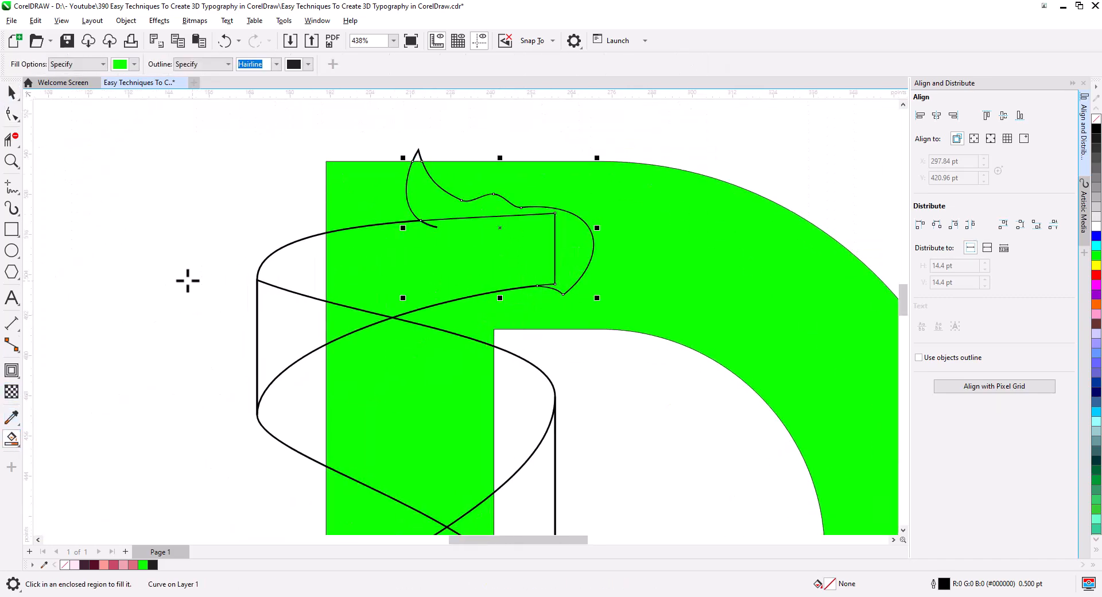
Copy the top strip, the wavy line and the smart-filled shape onto a new second page.
left_click(12, 92)
left_click_drag(366, 119, 538, 247)
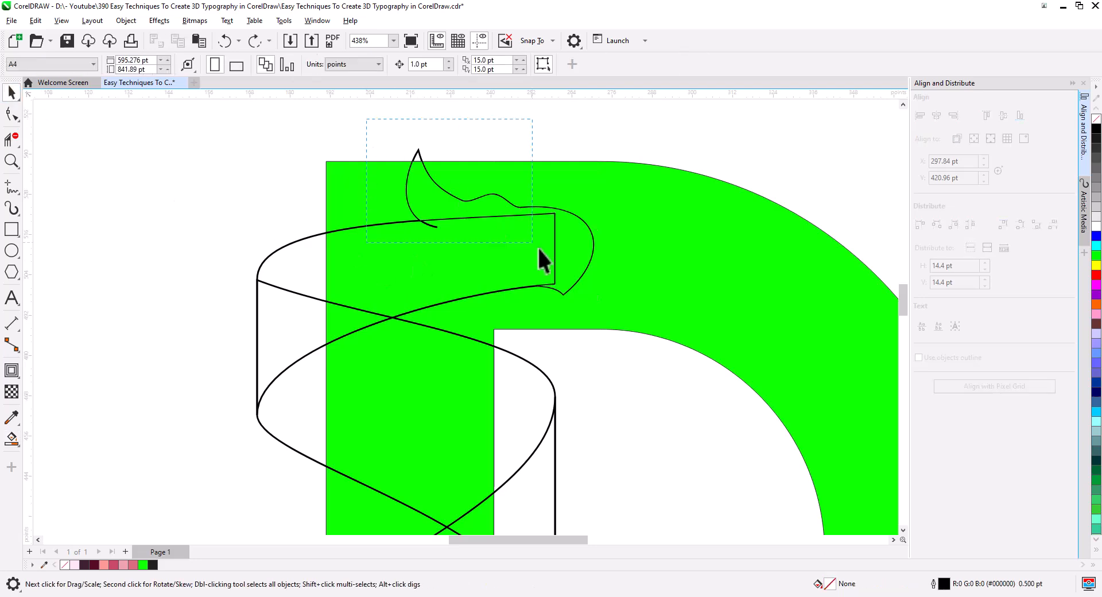
left_click_drag(630, 313, 630, 313)
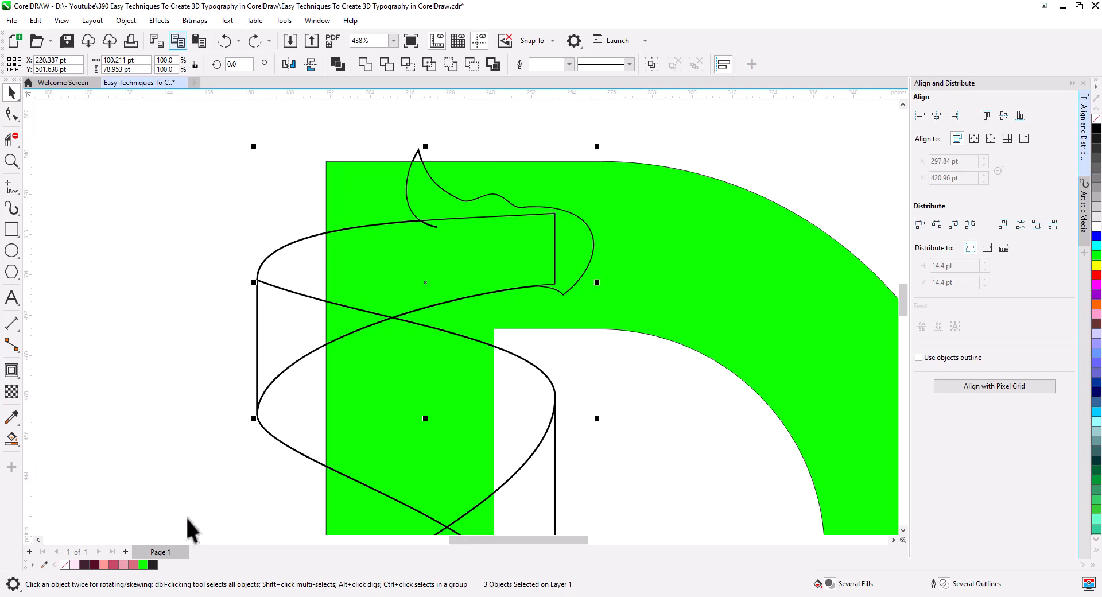
left_click(126, 551)
key("ctrl+v")
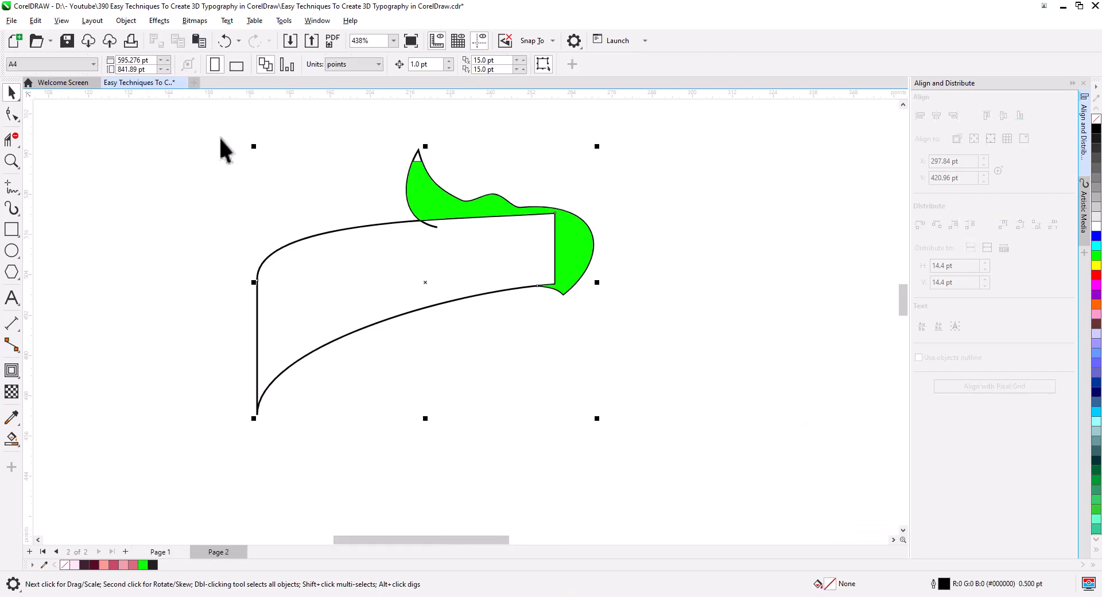
left_click(197, 307)
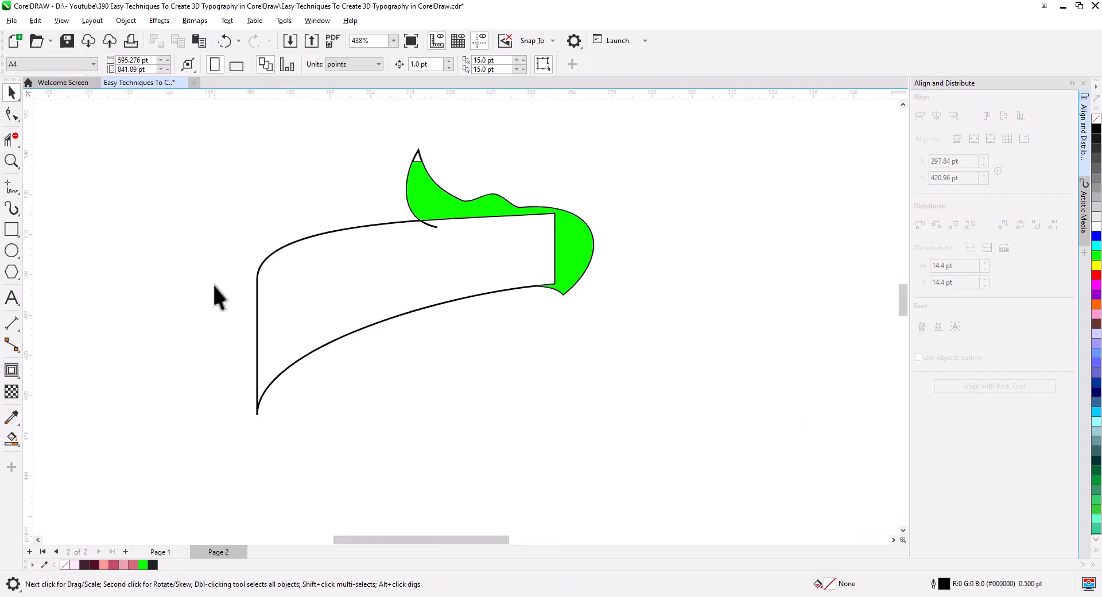
Delete the copied fill shape on Page 2 and smart-fill the wavy end and the strip with green.
left_click(418, 197)
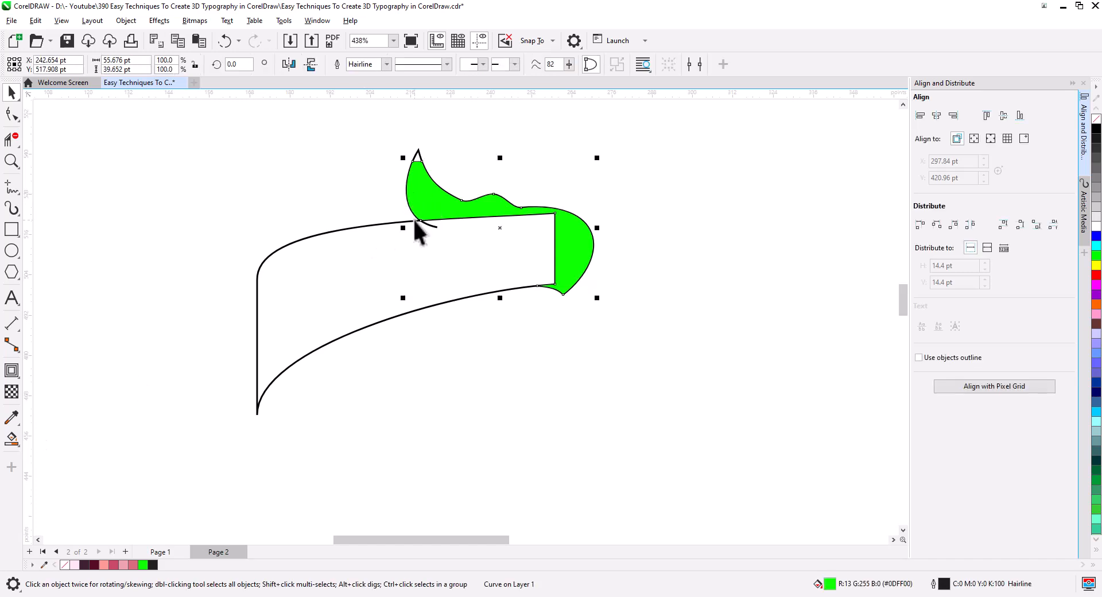
key("Delete")
left_click(12, 438)
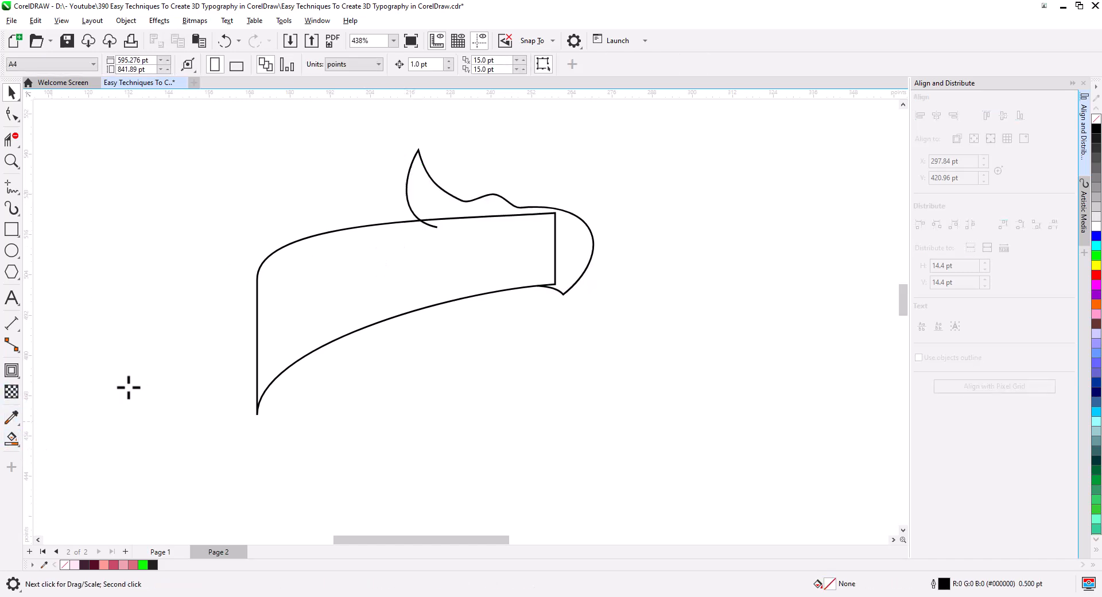
left_click(433, 201)
left_click(468, 260)
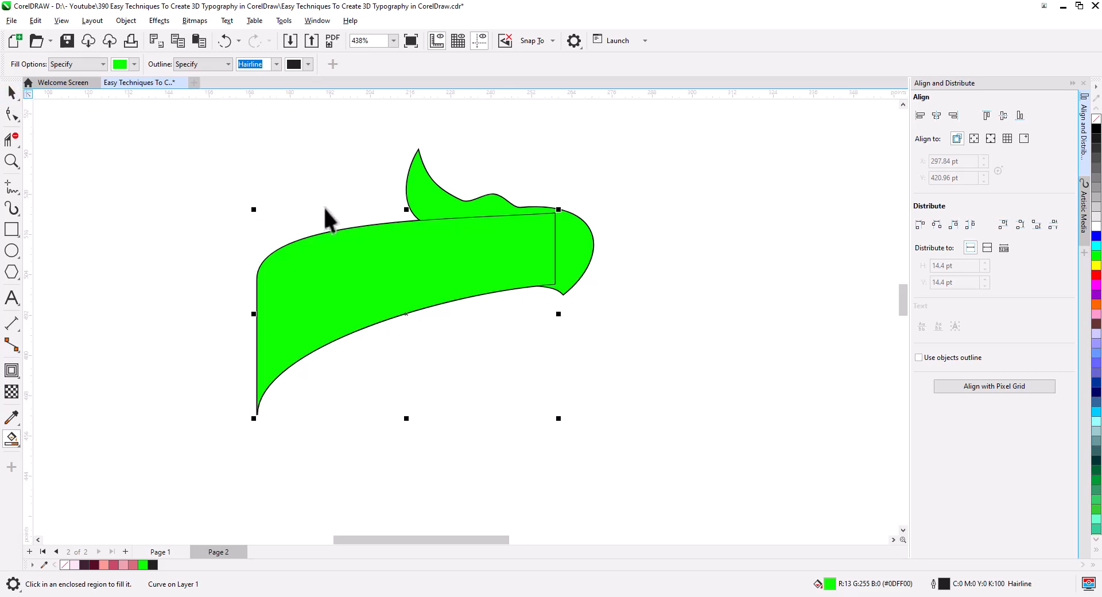
Weld the filled strip and its wavy end into a single shape.
key("space")
left_click(426, 202, "shift")
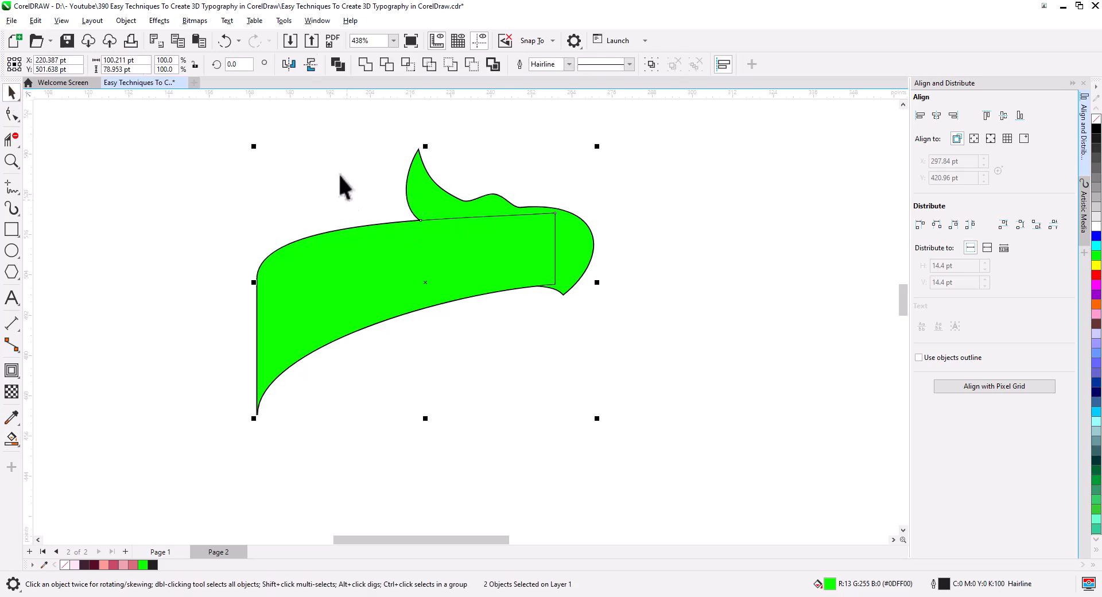
left_click(366, 64)
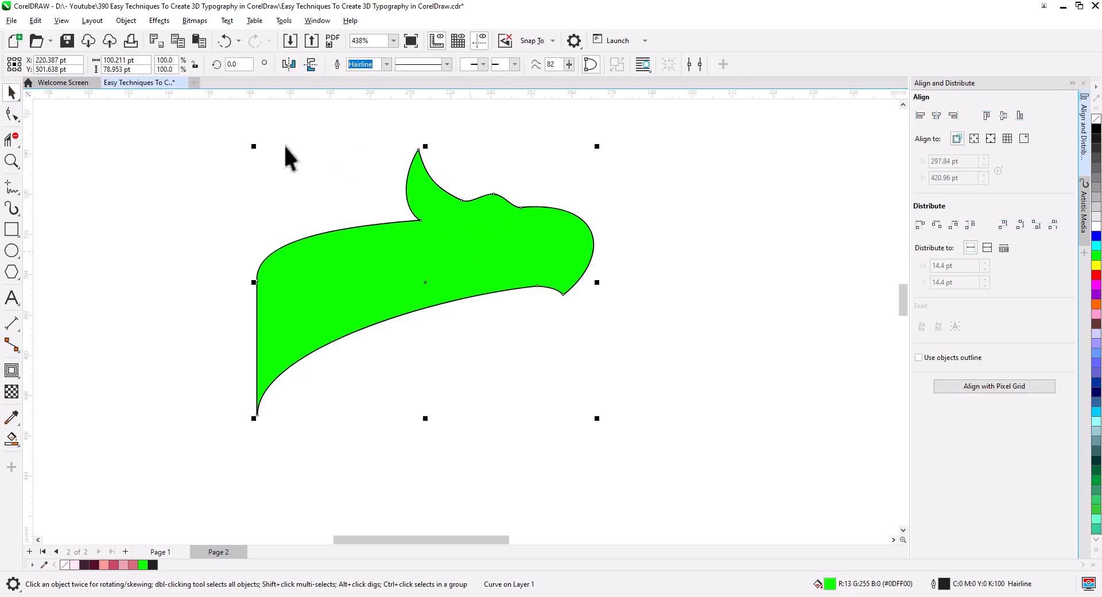
Delete the original top strip, the leftover fill shape and the wavy line on Page 1.
left_click(159, 551)
left_click(289, 263)
key("Delete")
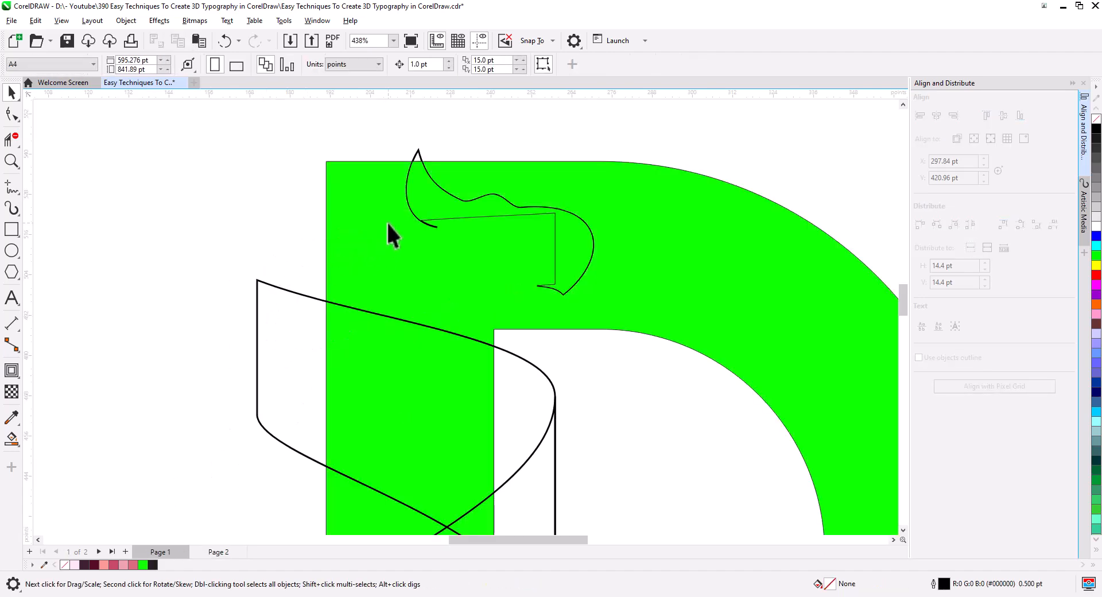
left_click(407, 200)
key("Delete")
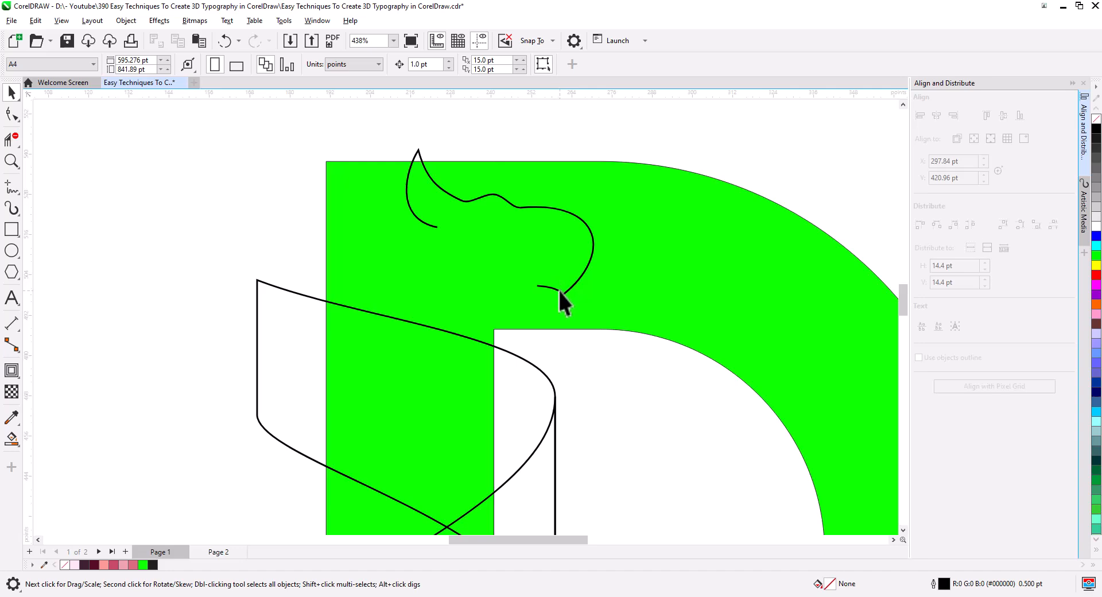
left_click(559, 293)
key("Delete")
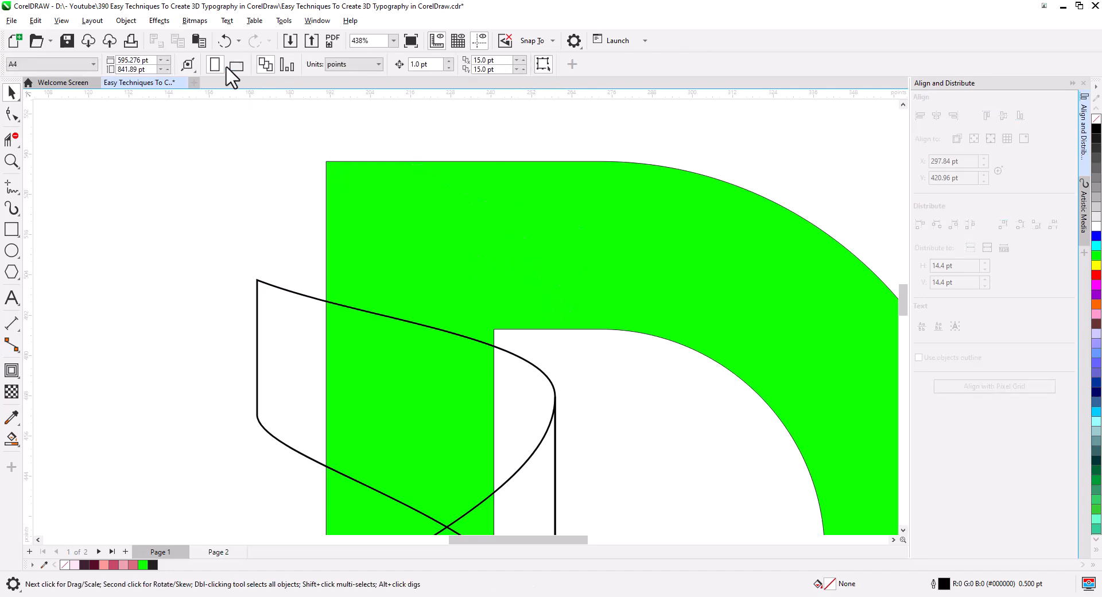
Paste the welded strip onto Page 1 over the D's stem and fill it with salmon pink.
left_click(199, 40)
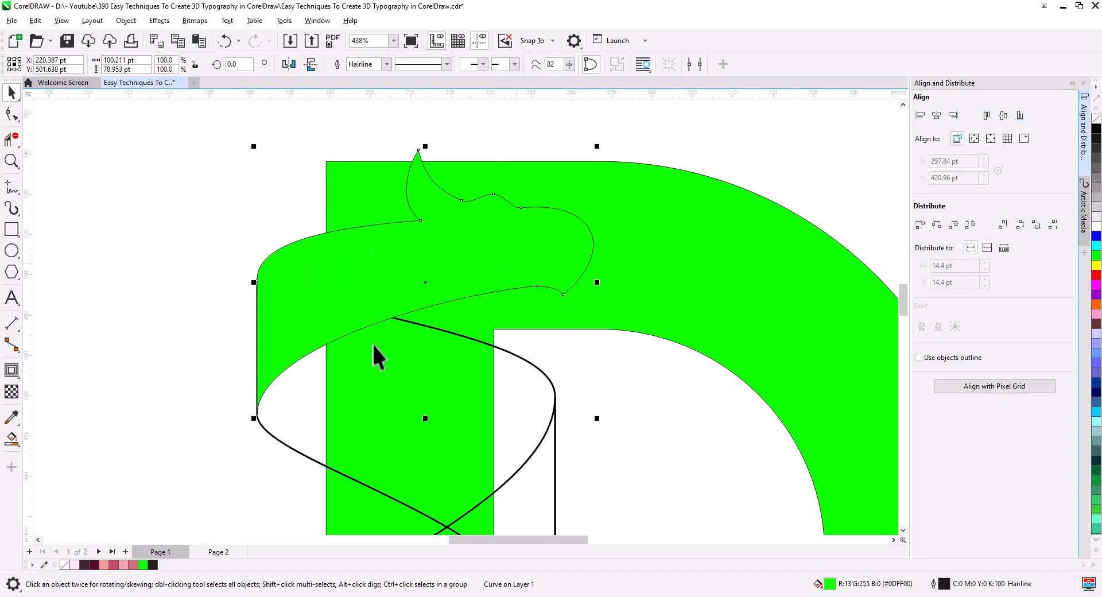
left_click(104, 565)
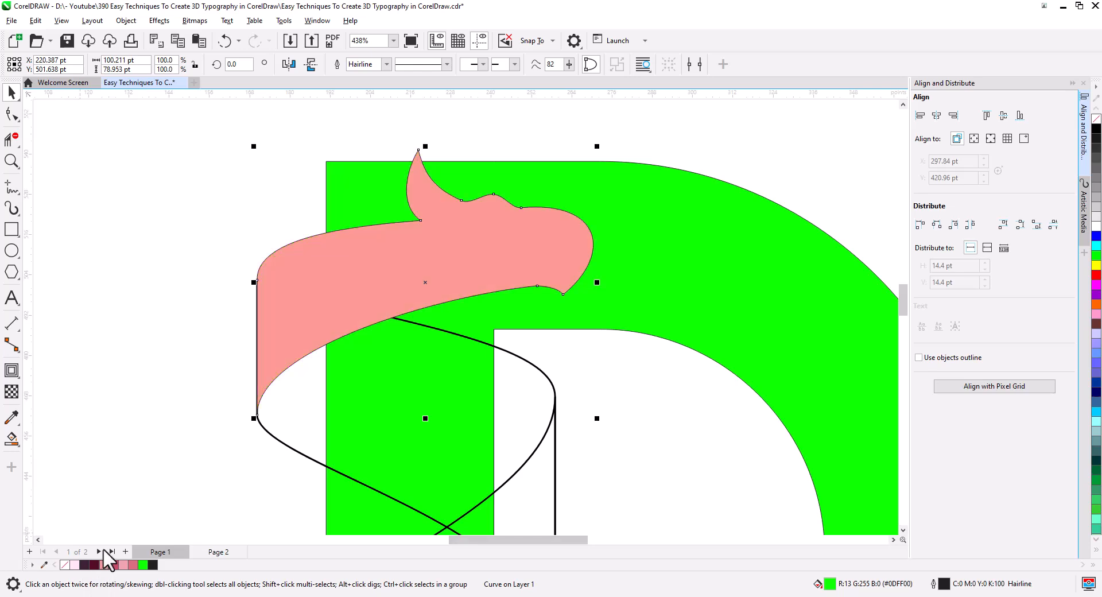
left_click(172, 381)
Smart-fill the second strip's two areas projecting on either side of the stem with dark green #0C6108.
scroll(373, 394, "down", 1)
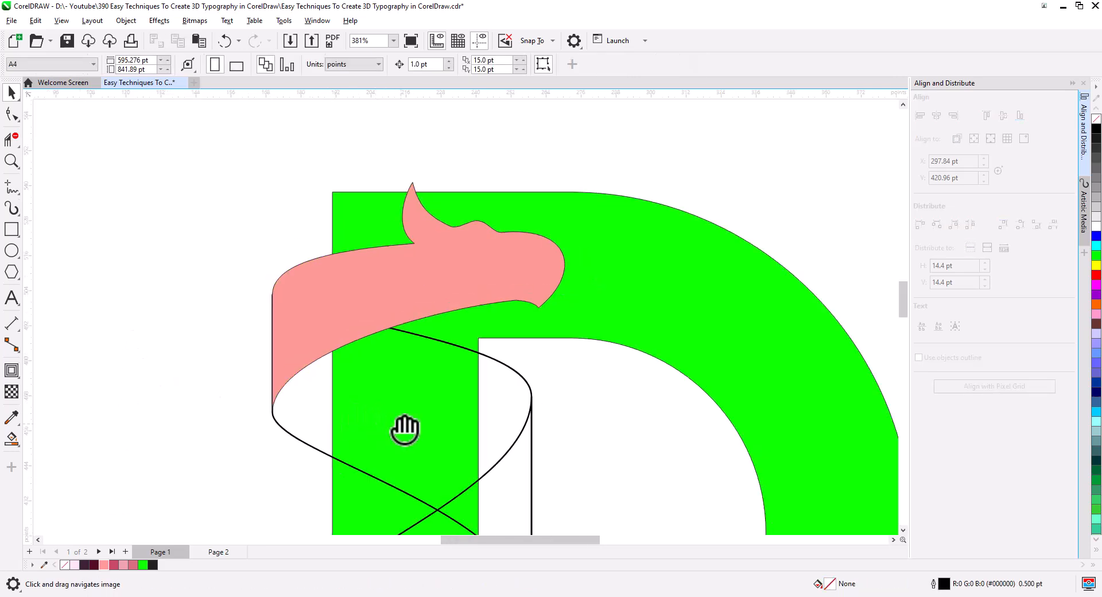
mouse_move(406, 432)
left_mouse_down()
mouse_move(369, 280)
mouse_move(364, 327)
left_mouse_up()
scroll(356, 291, "up", 1)
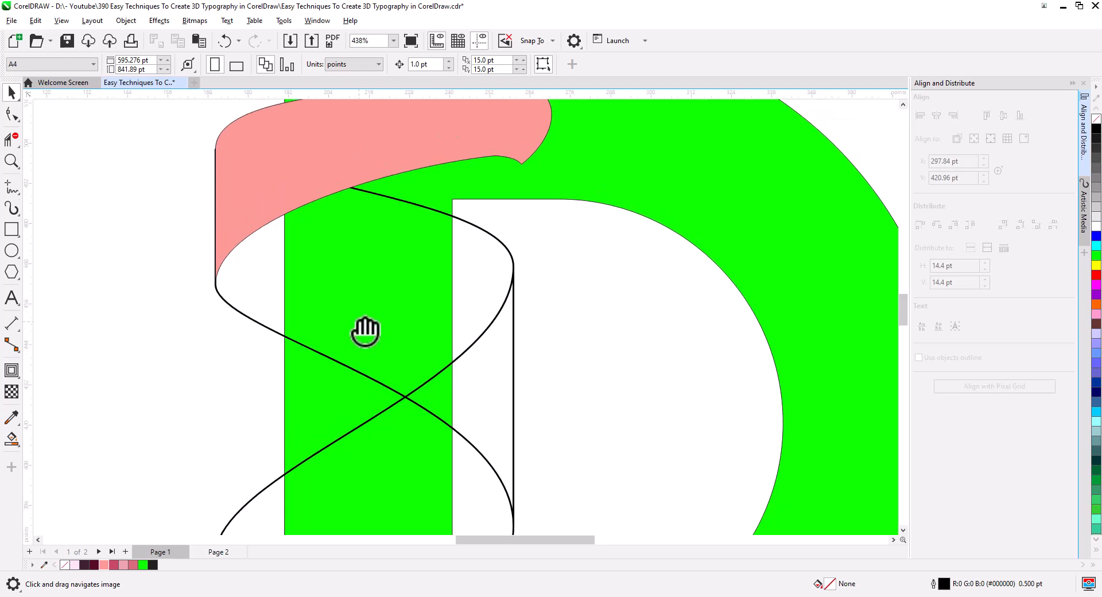
left_click(11, 439)
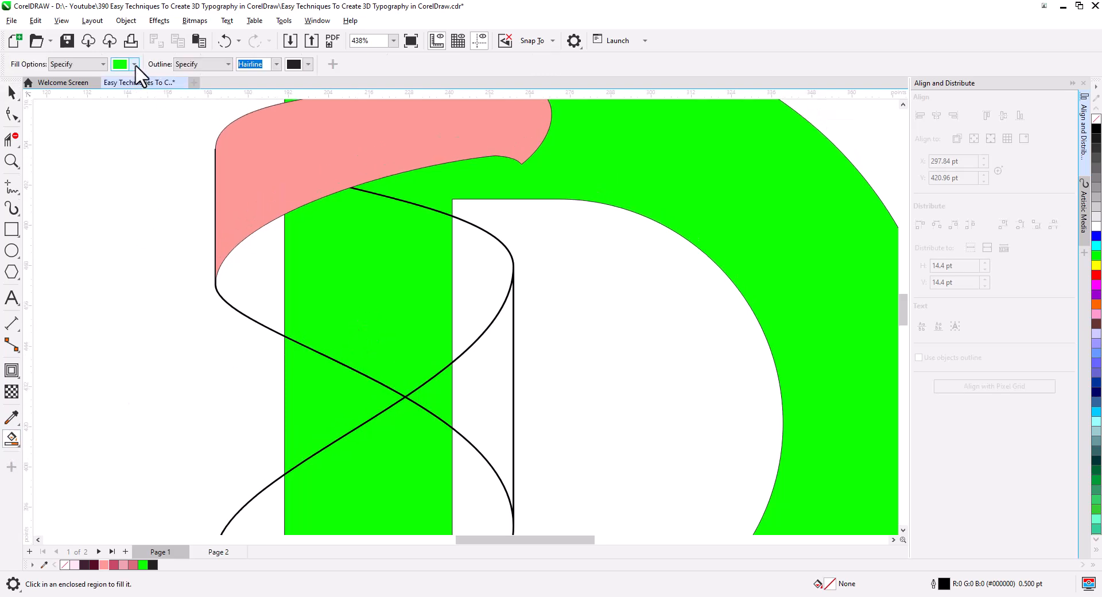
left_click(133, 64)
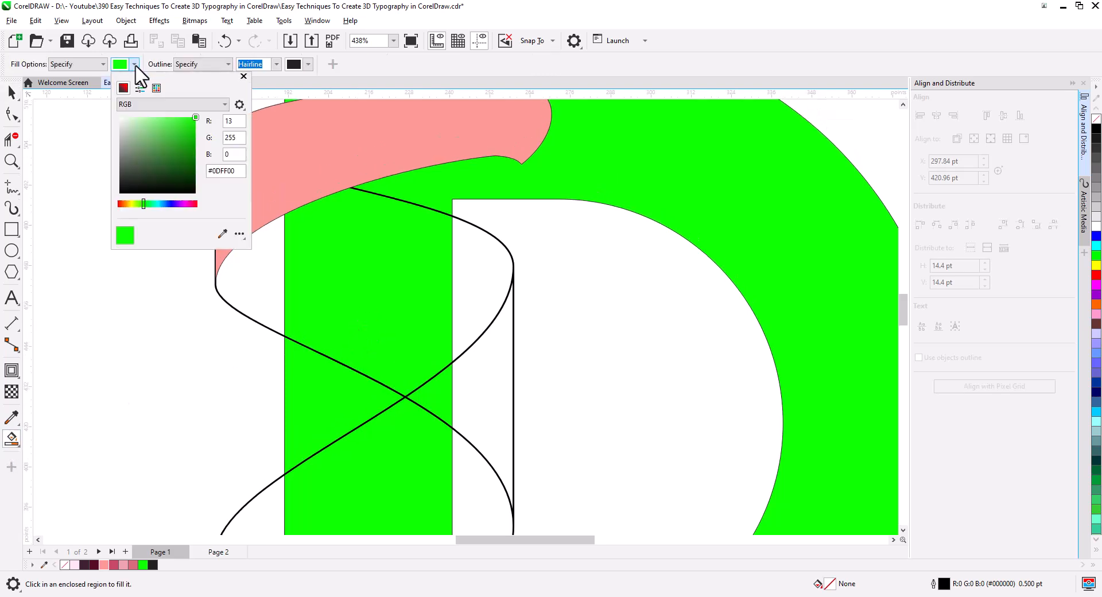
left_click(189, 164)
left_click(264, 292)
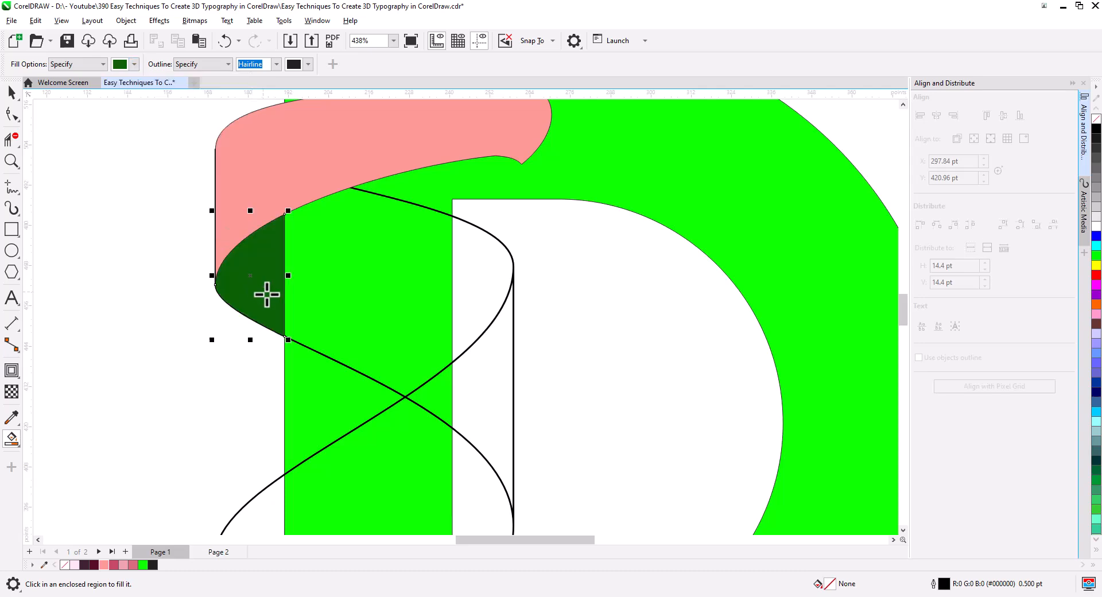
left_click(471, 304)
Delete the unfilled second strip that crosses the stem beneath the pink one.
left_click_drag(421, 413, 438, 320)
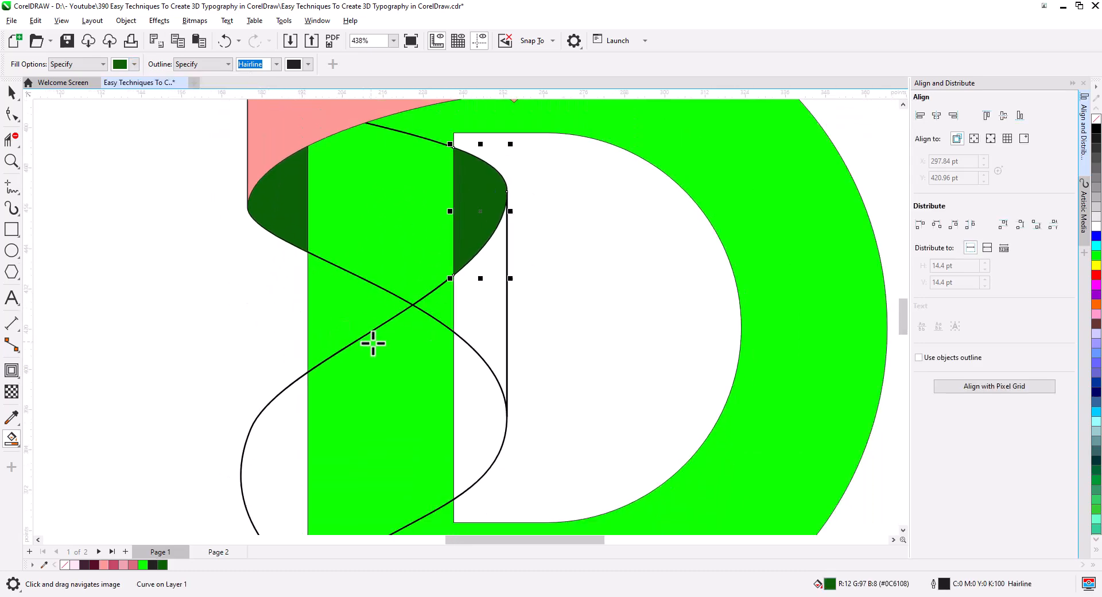
scroll(373, 344, "down", 2)
left_click_drag(402, 411, 394, 327)
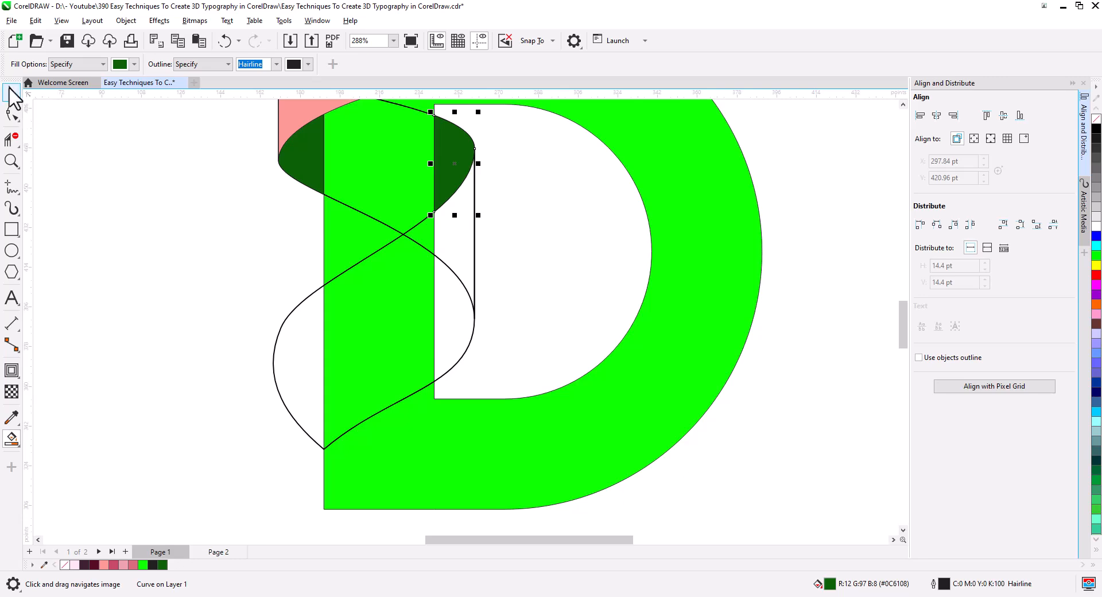
left_click(13, 94)
left_click(164, 229)
left_click(361, 213)
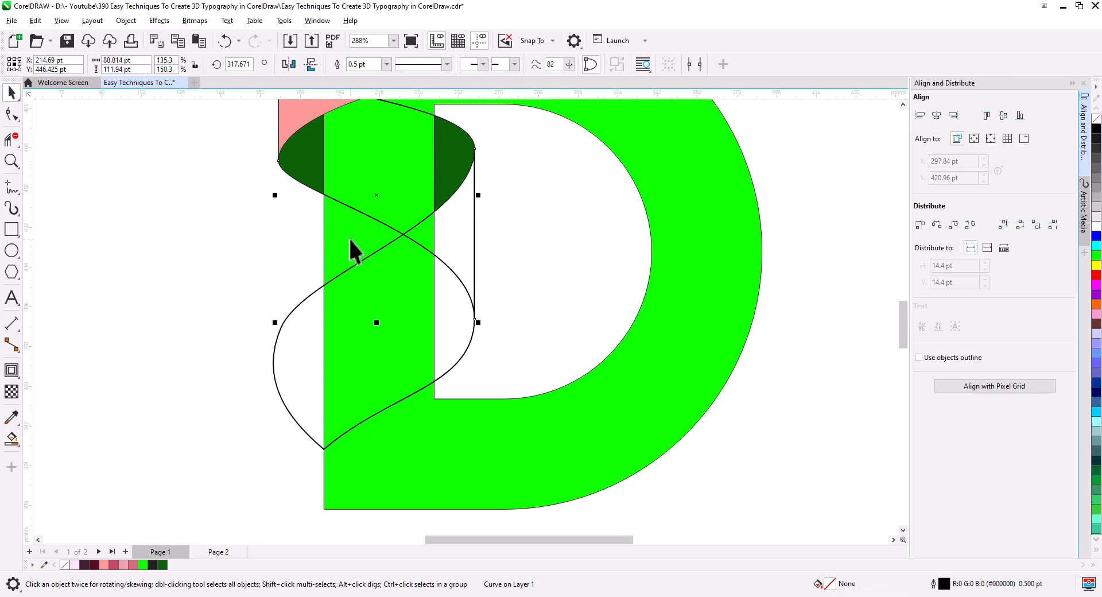
key("Delete")
Pull the unfilled strip's lower tip down along the stem's outer edge and straighten the short end segment against that edge.
left_click_drag(208, 290, 187, 332)
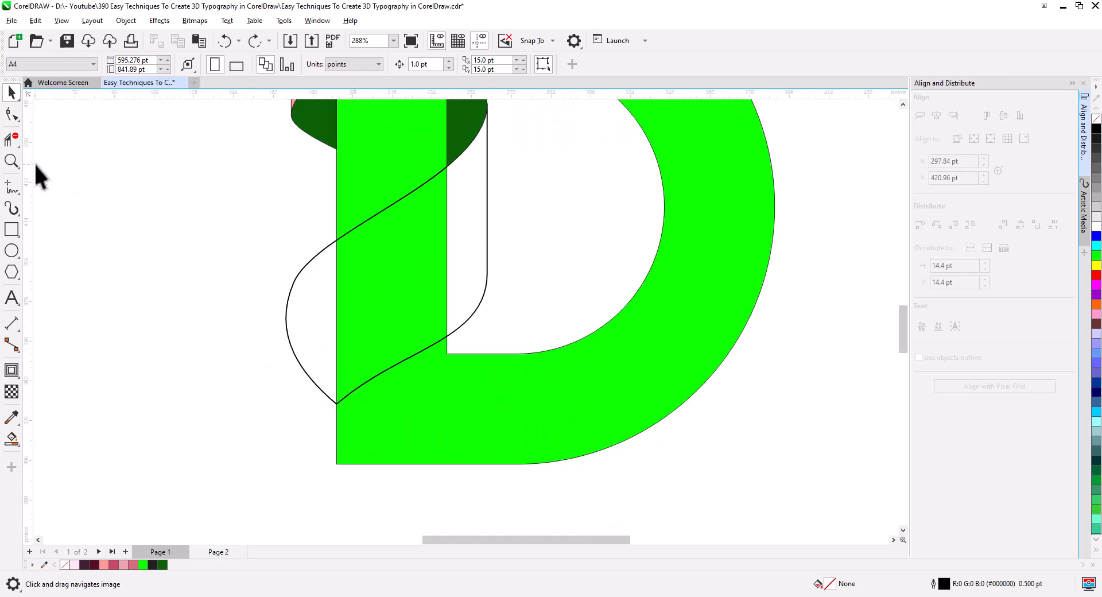
left_click(12, 114)
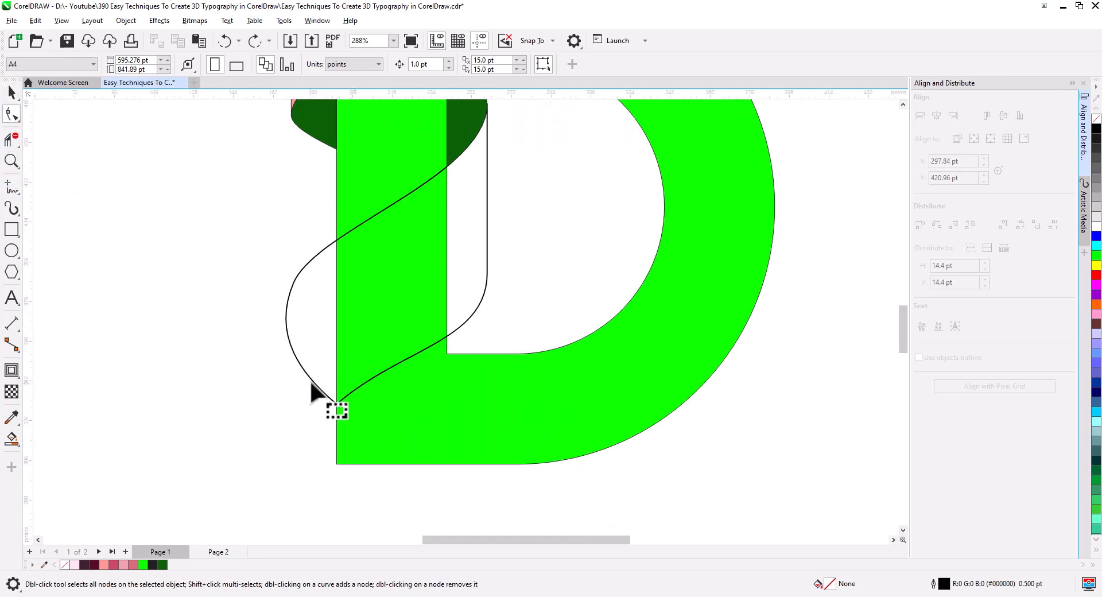
left_click(313, 385)
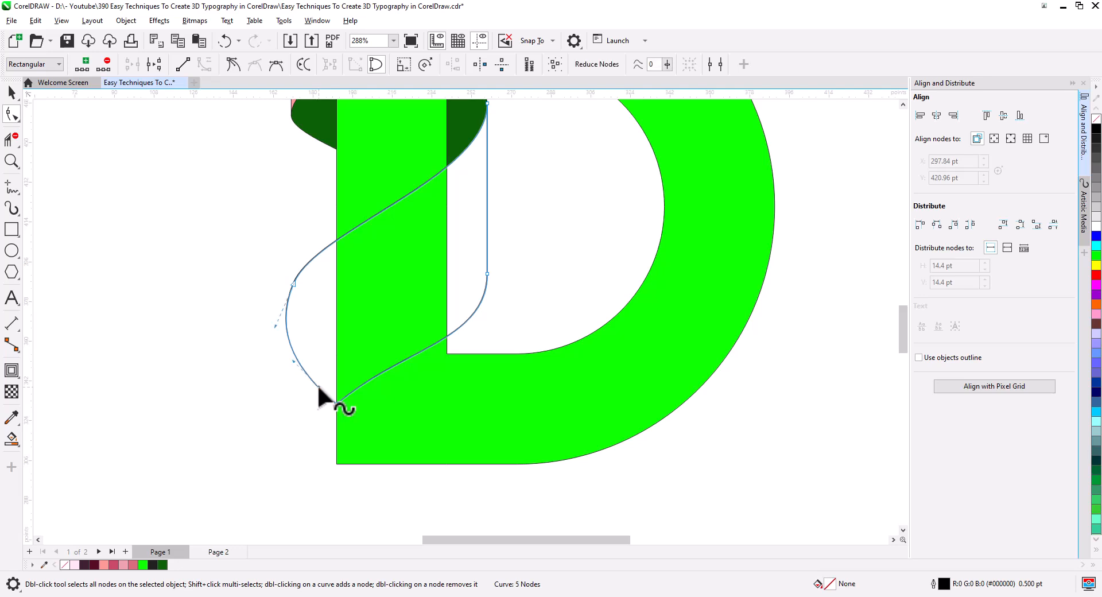
left_click_drag(319, 386, 336, 443)
left_click(336, 404)
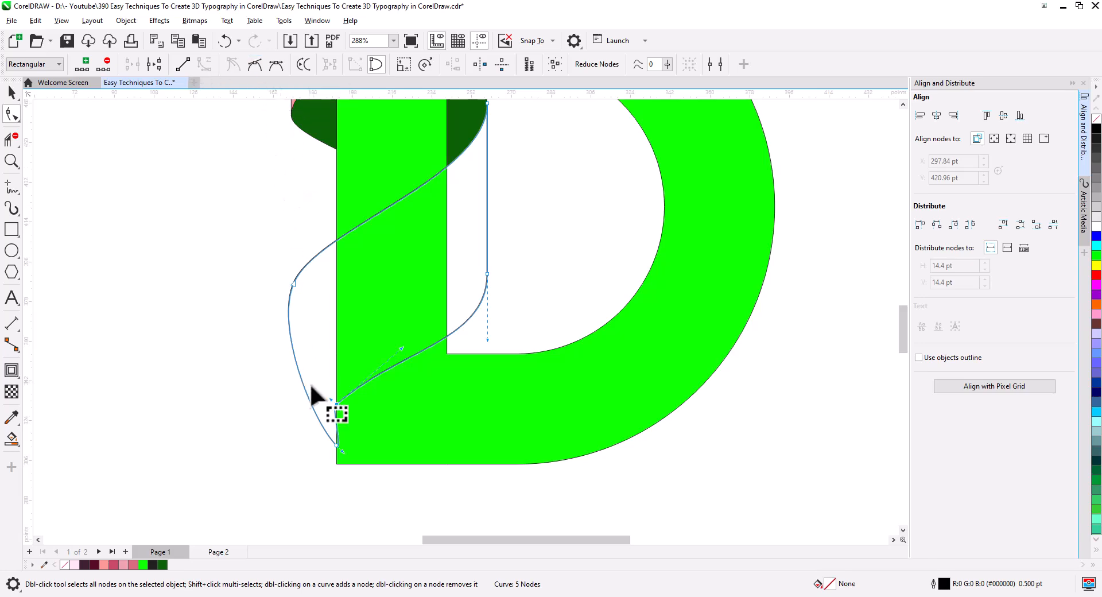
left_click_drag(334, 436, 338, 456)
scroll(338, 457, "up", 2)
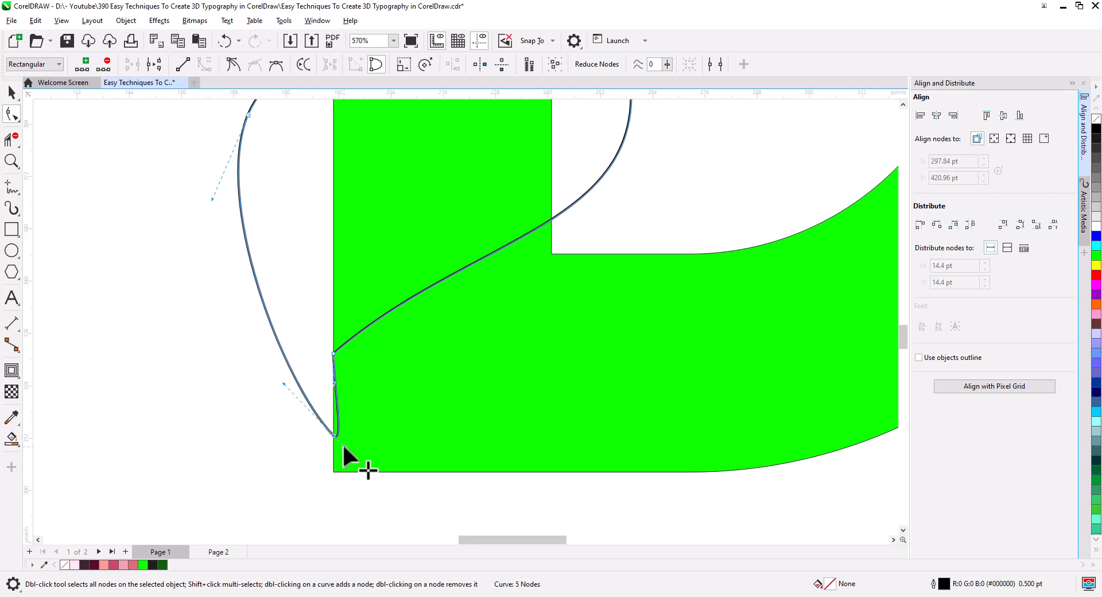
left_click(236, 65)
left_click_drag(344, 443, 329, 400)
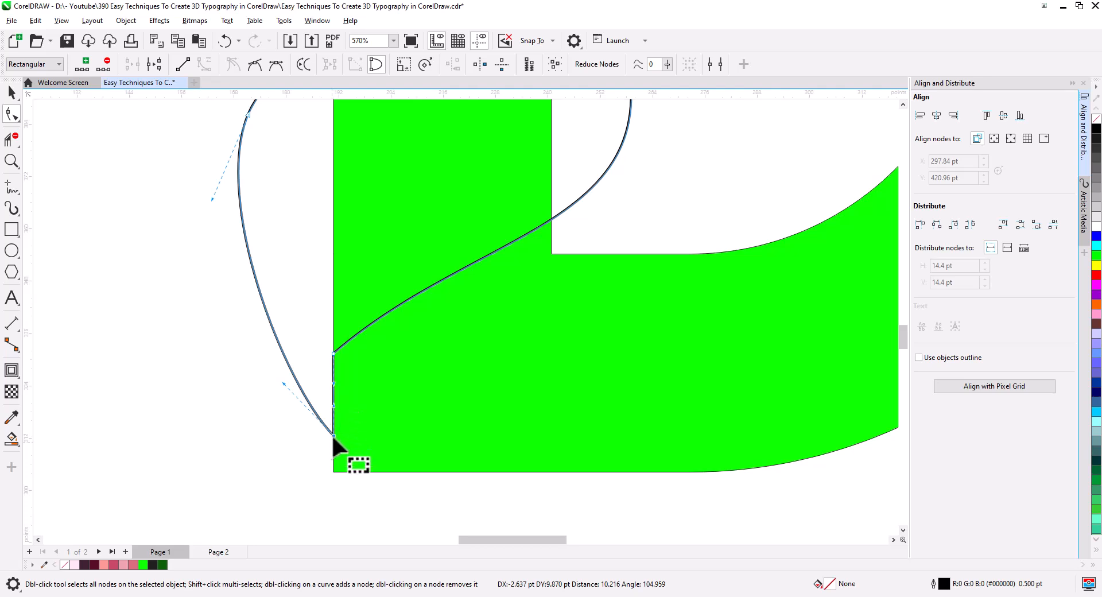
Reshape the unfilled strip's lower edge so it curves vertically into the stem's outer edge.
left_click(12, 94)
left_click(120, 225)
scroll(368, 372, "down", 2)
left_click_drag(368, 377, 348, 415)
left_click(328, 379)
key("F10")
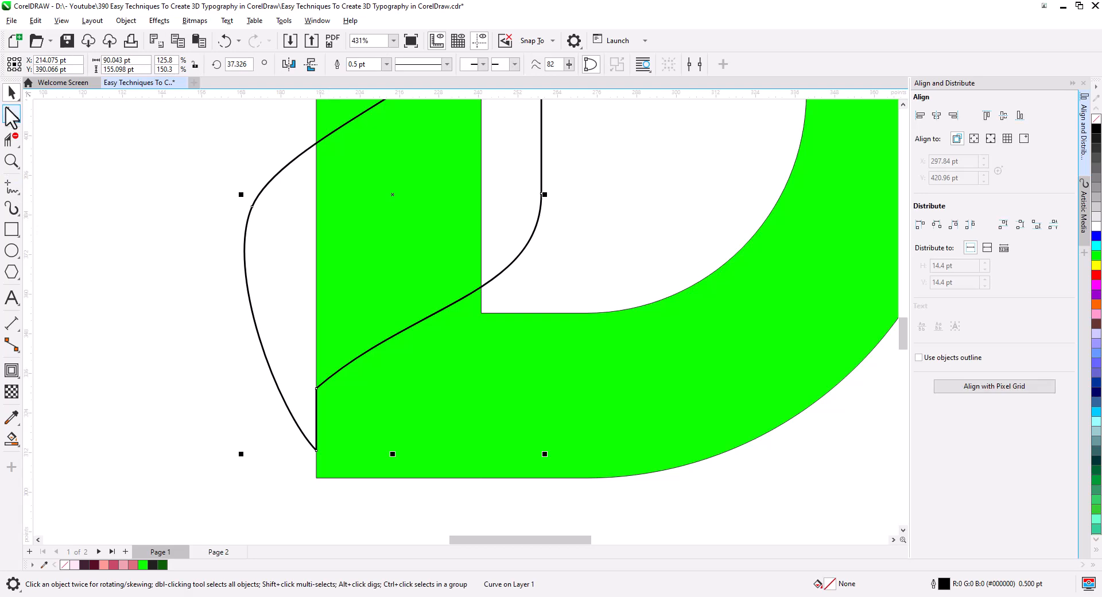
left_click(316, 388)
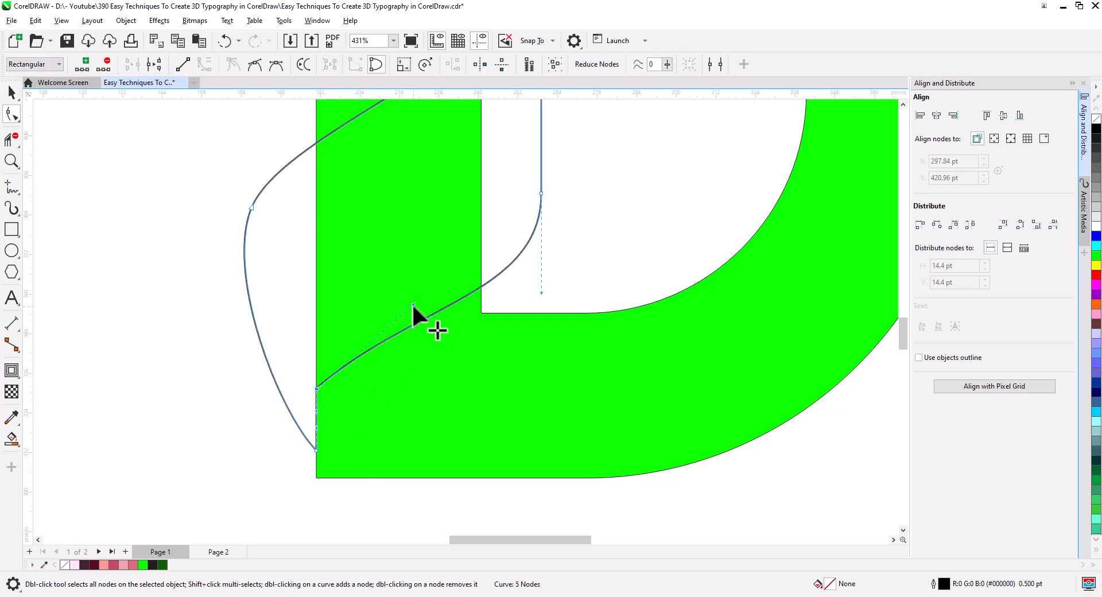
left_click_drag(410, 304, 316, 297)
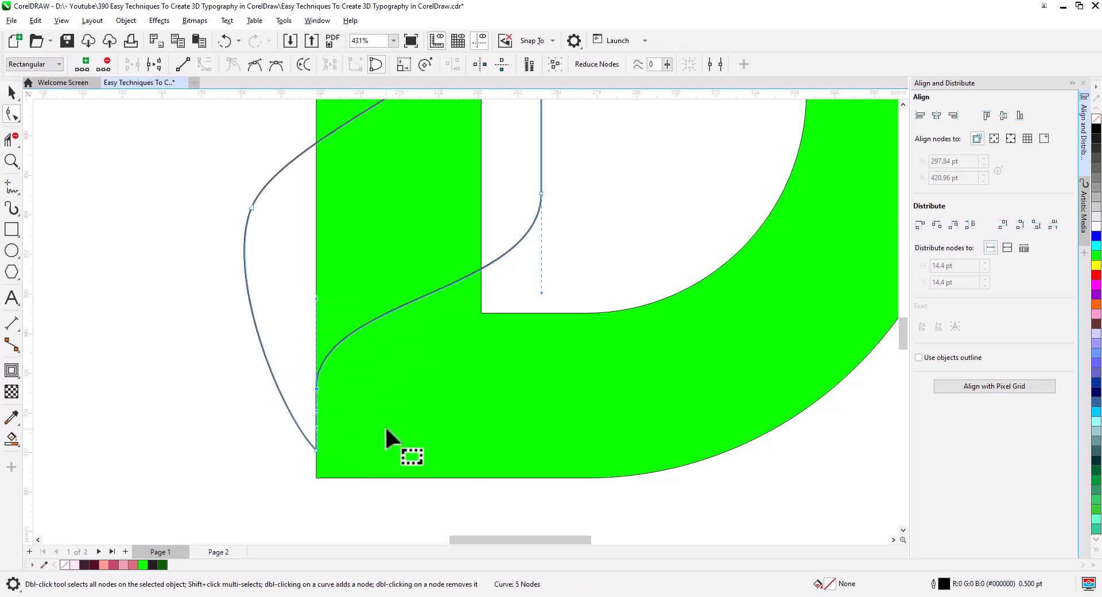
Fill the reshaped lower strip with the document's dark rose pink.
scroll(256, 361, "down", 2)
left_click_drag(311, 404, 306, 454)
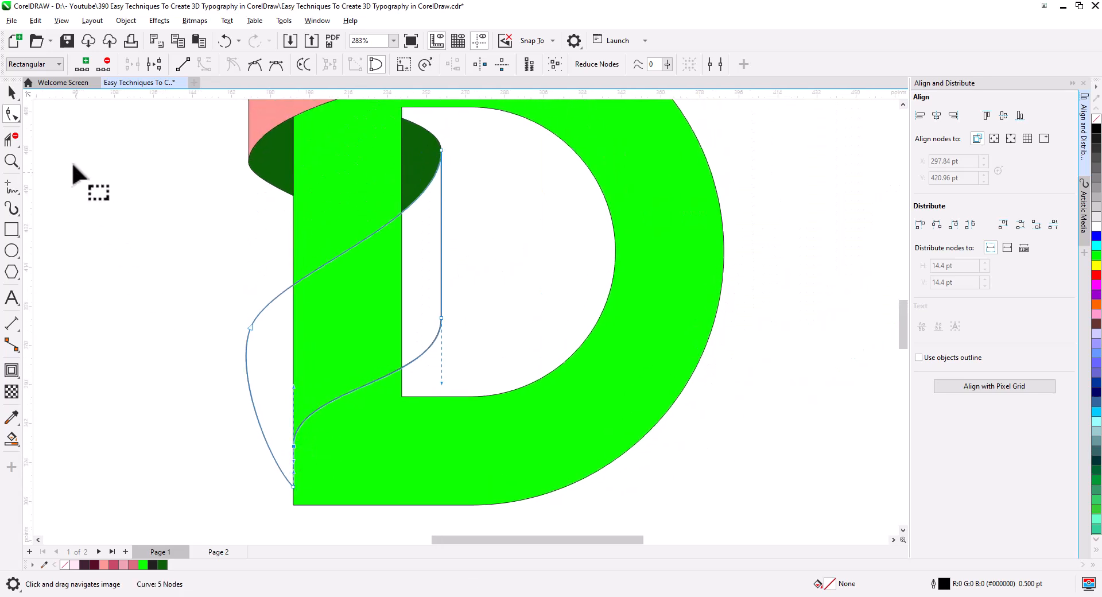
left_click(11, 94)
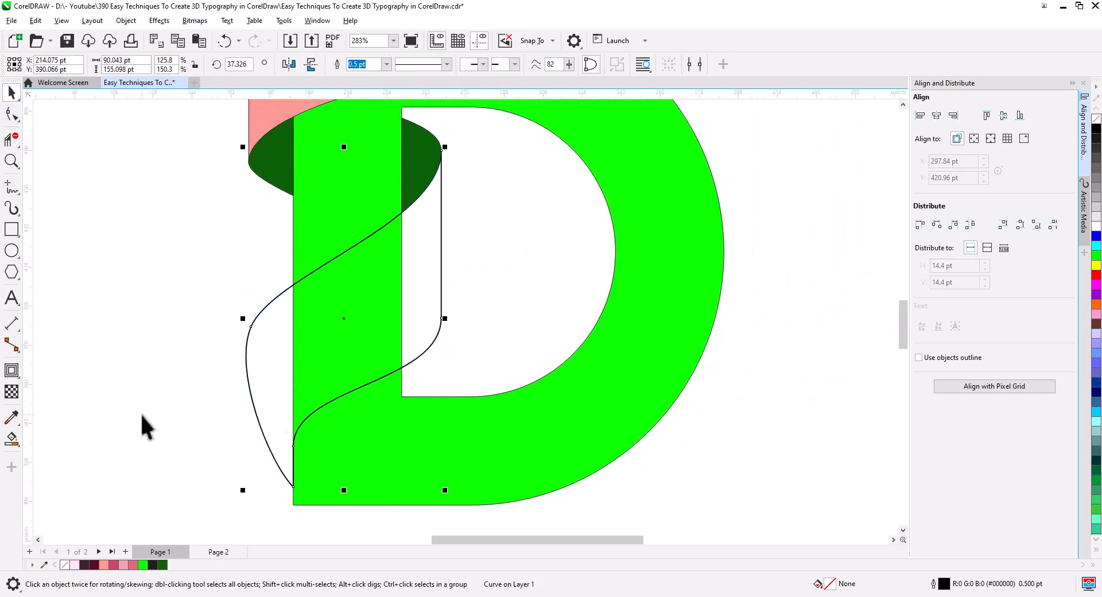
left_click(277, 388)
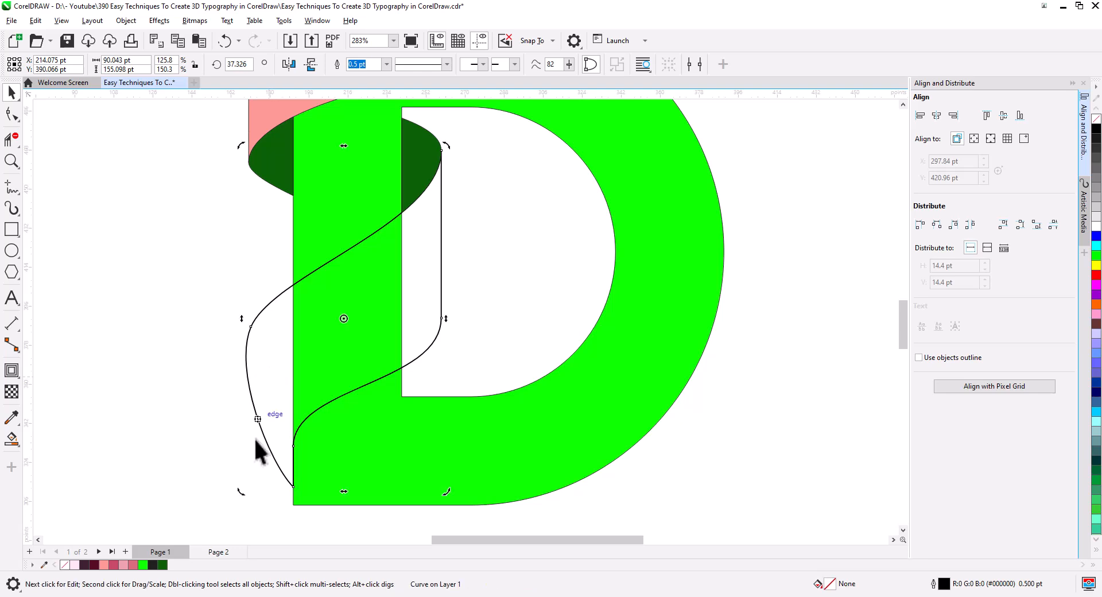
left_click(114, 565)
left_click(176, 376)
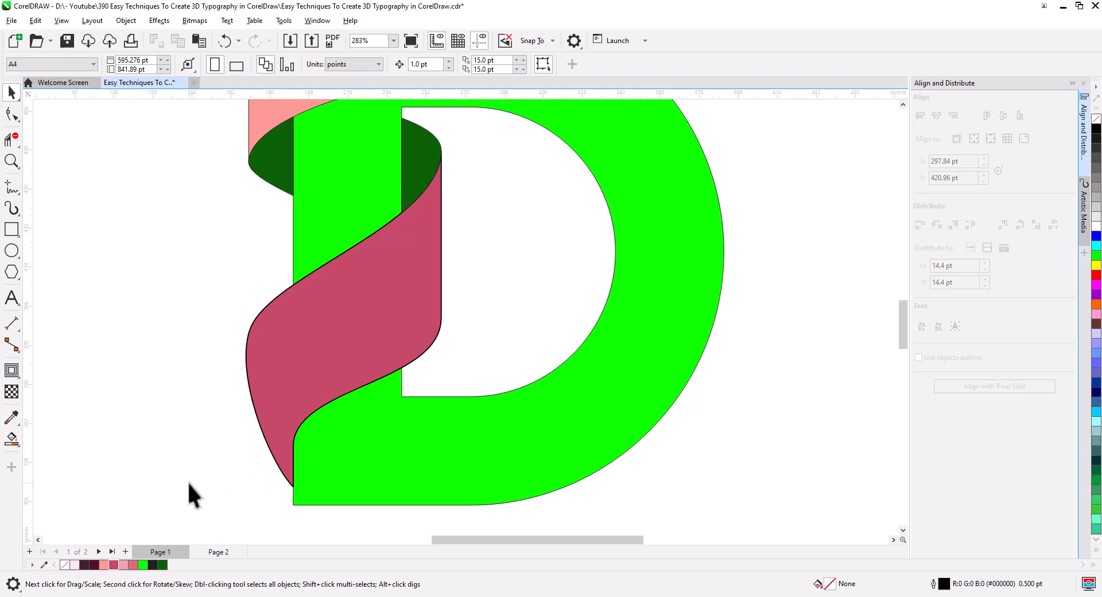
Select the salmon strip, the dark green fold on the stem's outer side and the rose strip, and copy them.
left_click_drag(275, 428, 257, 475)
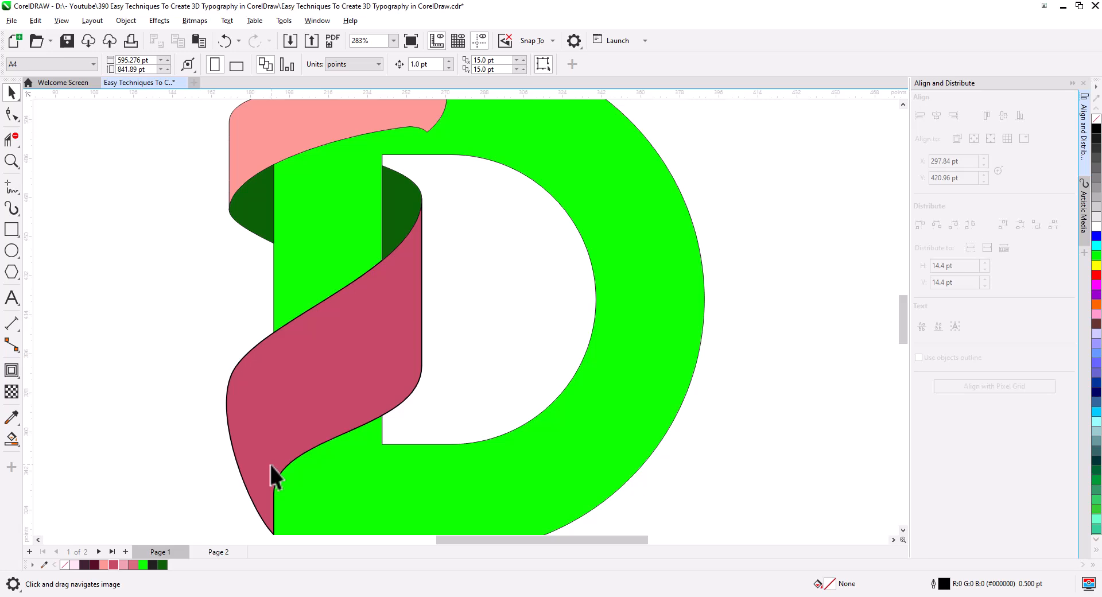
left_click_drag(300, 408, 287, 473)
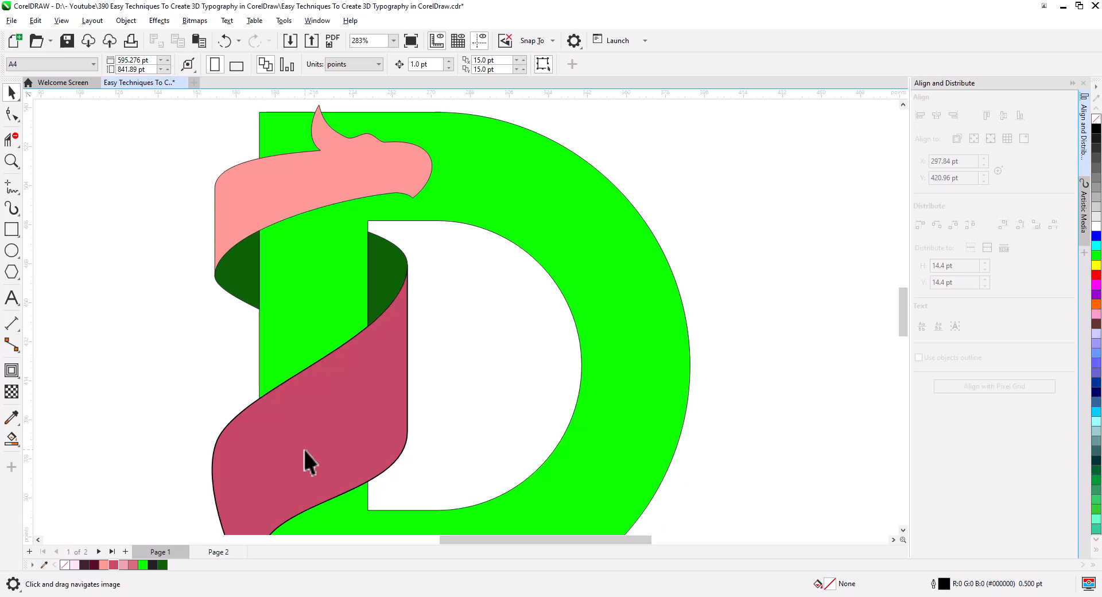
left_click(225, 239)
left_click(228, 282, "shift")
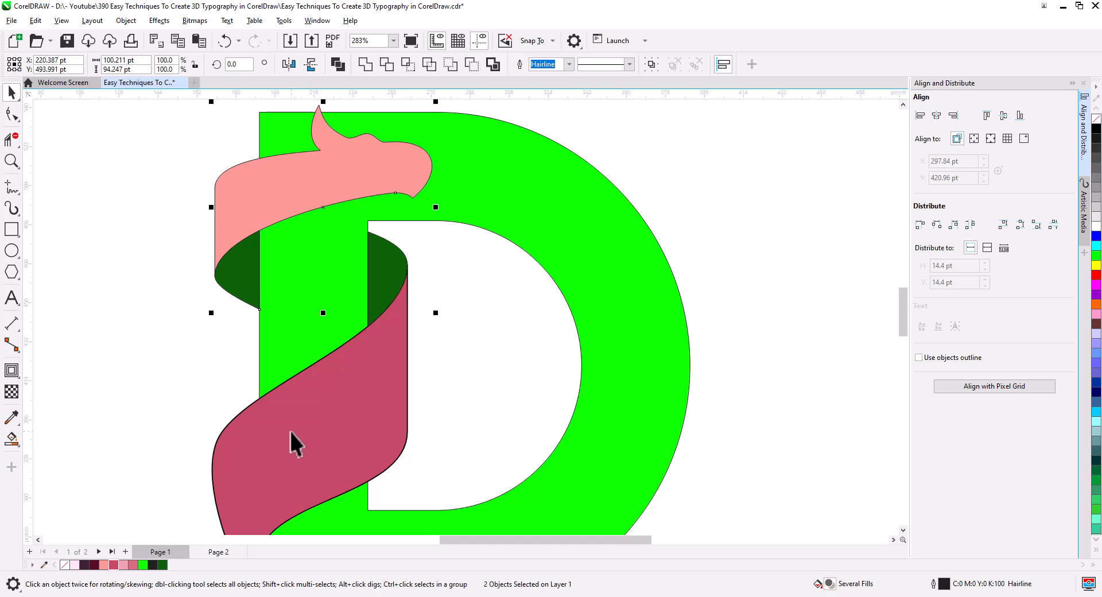
left_click(289, 436, "shift")
left_click_drag(387, 491, 459, 381)
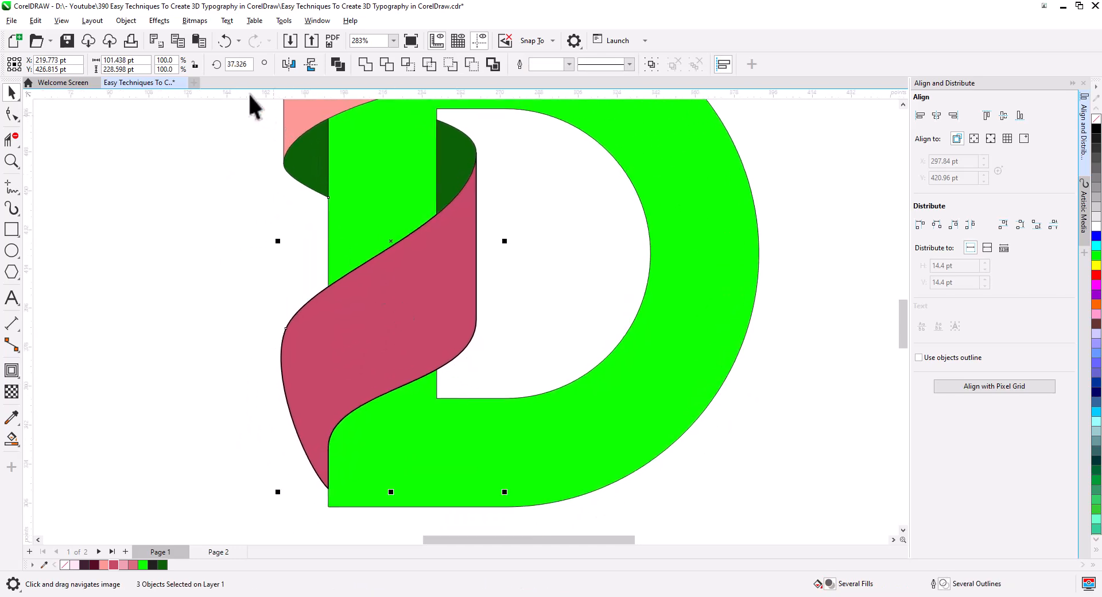
Delete the leftover green shape on Page 2 and paste the three copied ribbon pieces there.
left_click(211, 552)
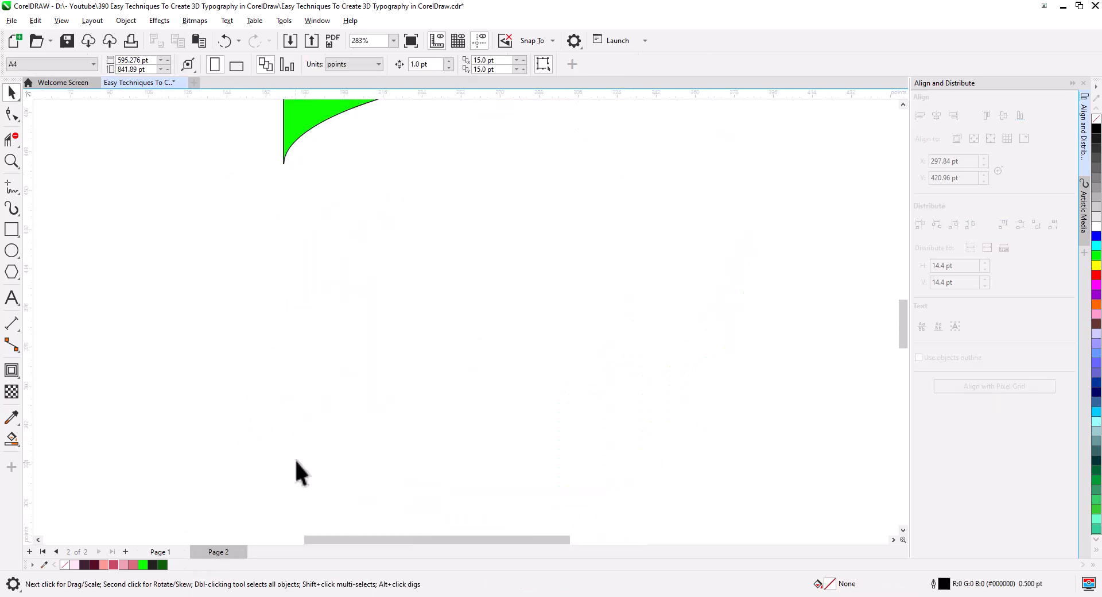
scroll(377, 401, "down", 1)
left_click(359, 201)
key("Delete")
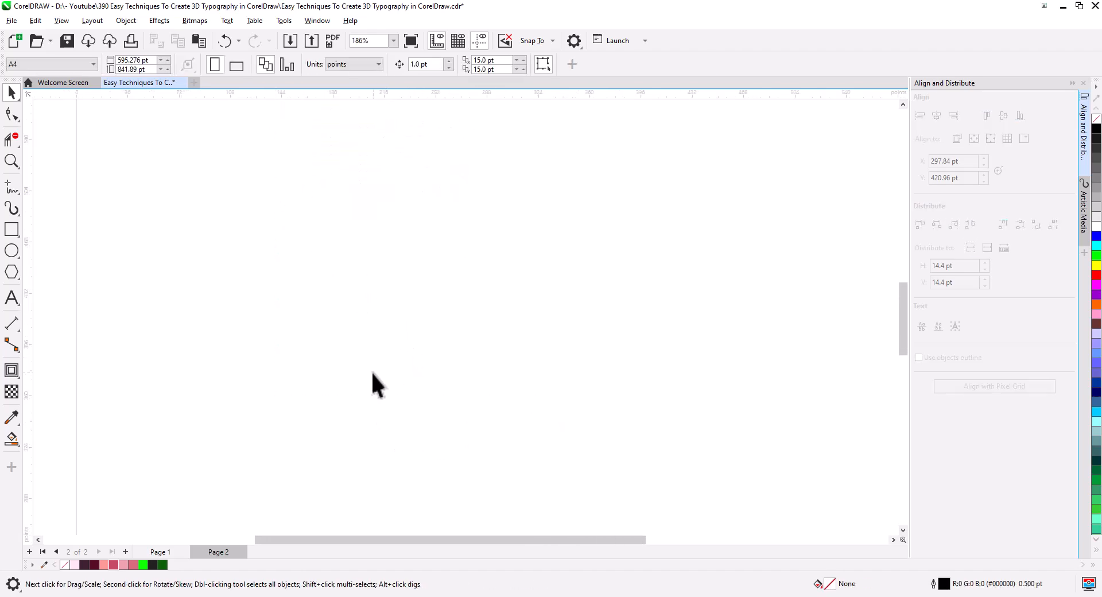
left_click(196, 41)
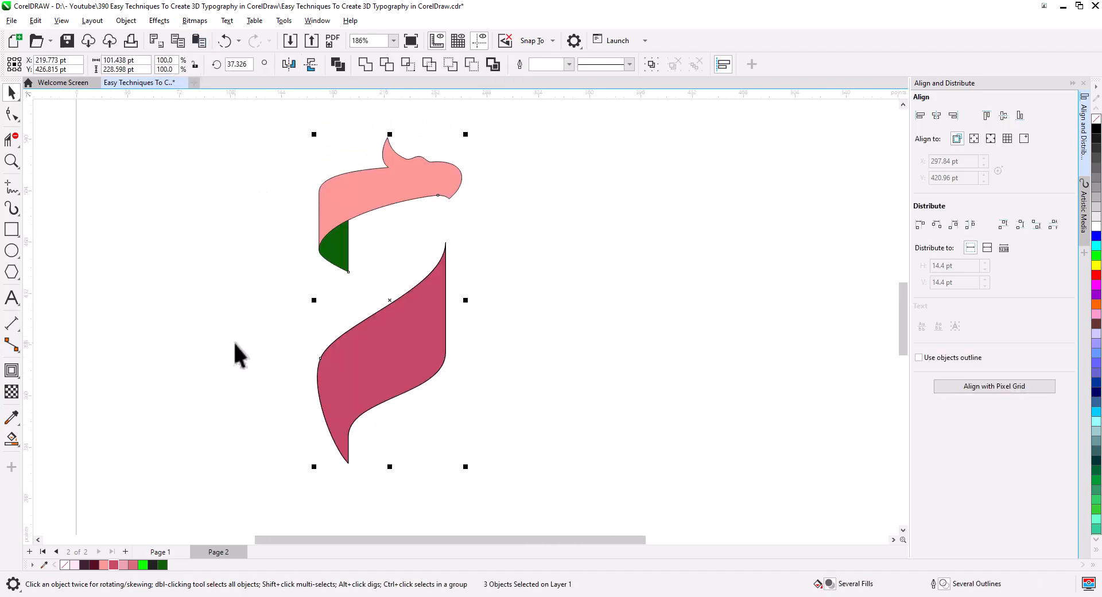
Break the salmon strip and dark green fold outlines at the strip's lower right tip, the shared left corner and the fold's bottom corner.
left_click(268, 314)
left_click(340, 216)
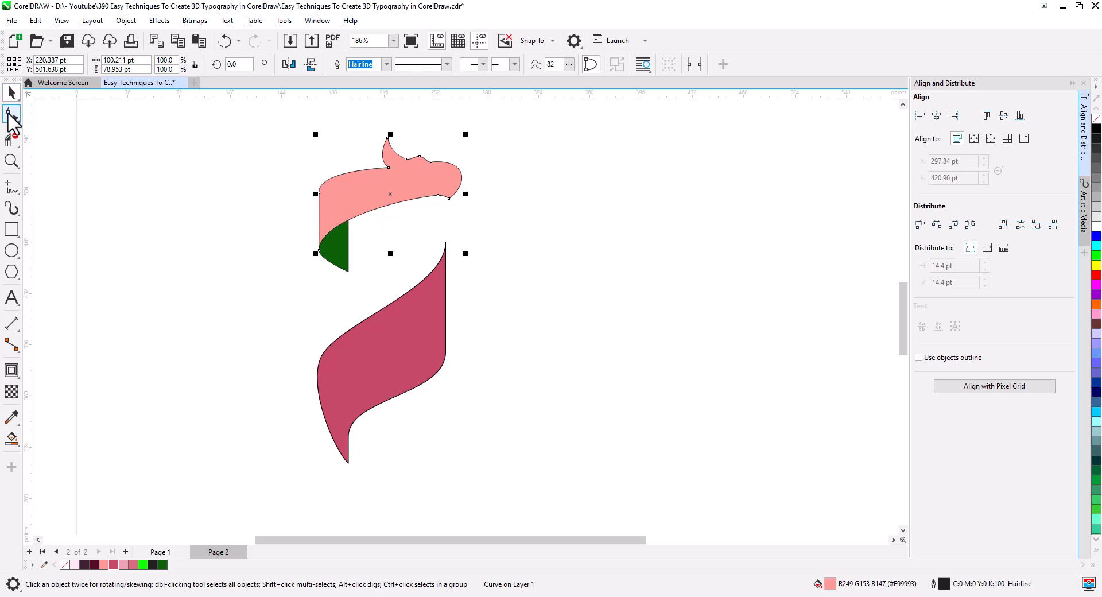
left_click(12, 114)
scroll(364, 174, "up", 2)
left_click_drag(409, 208, 402, 246)
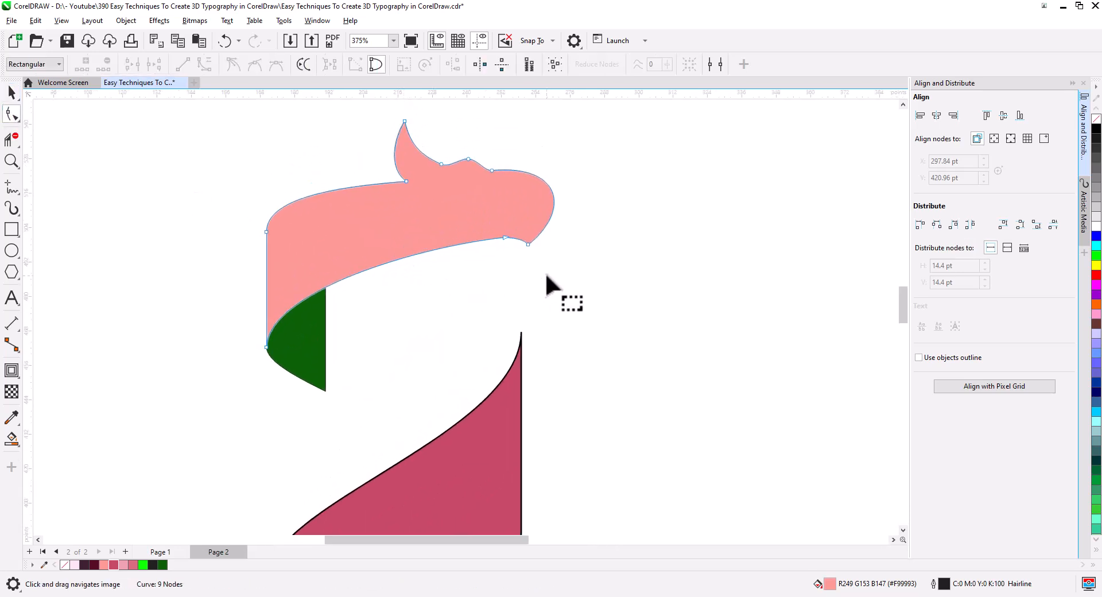
left_click(529, 245)
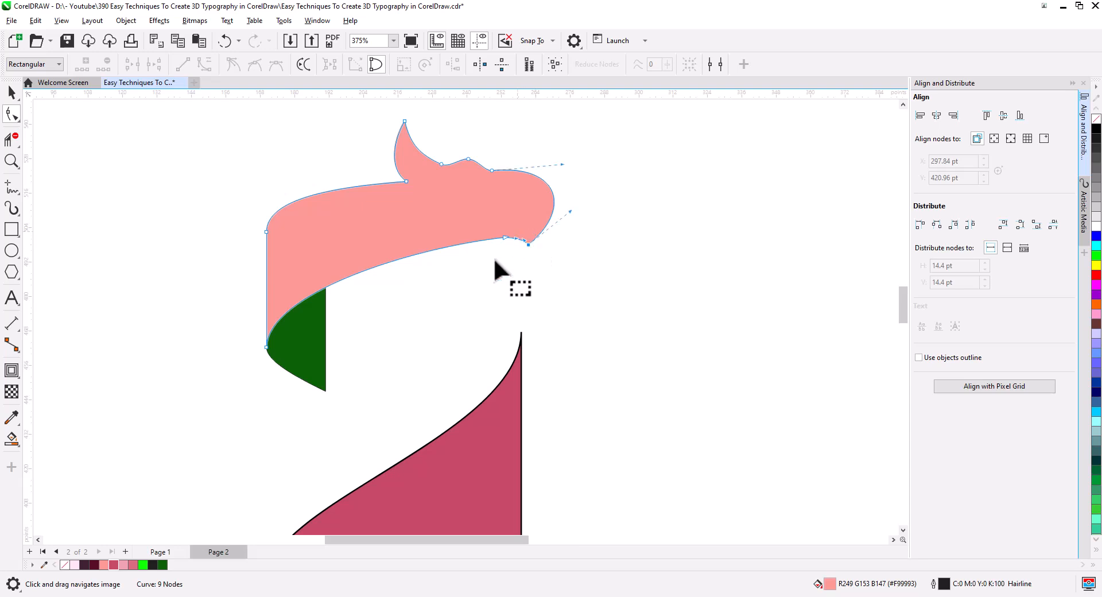
left_click(287, 365, "shift")
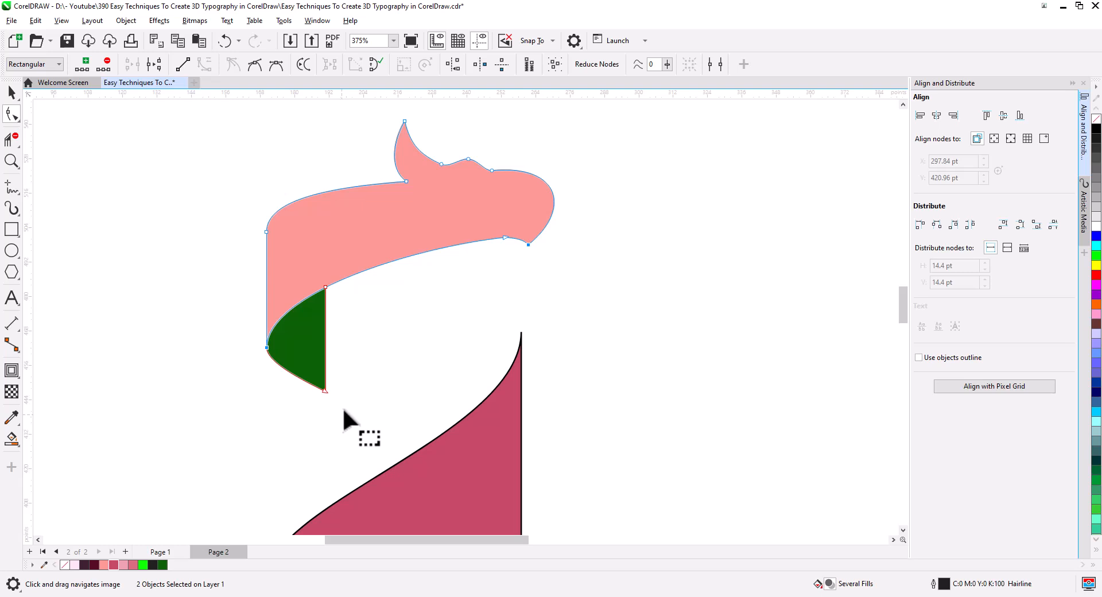
left_click_drag(340, 406, 309, 388)
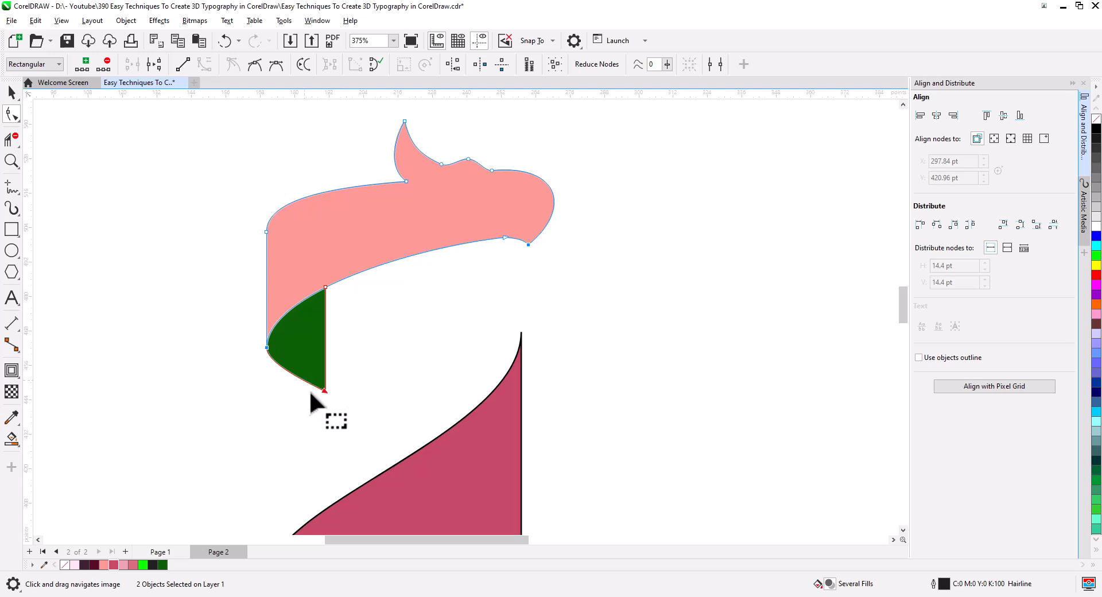
left_click(154, 64)
Break apart the opened salmon strip and dark green fold curves into separate edge lines.
left_click(12, 92)
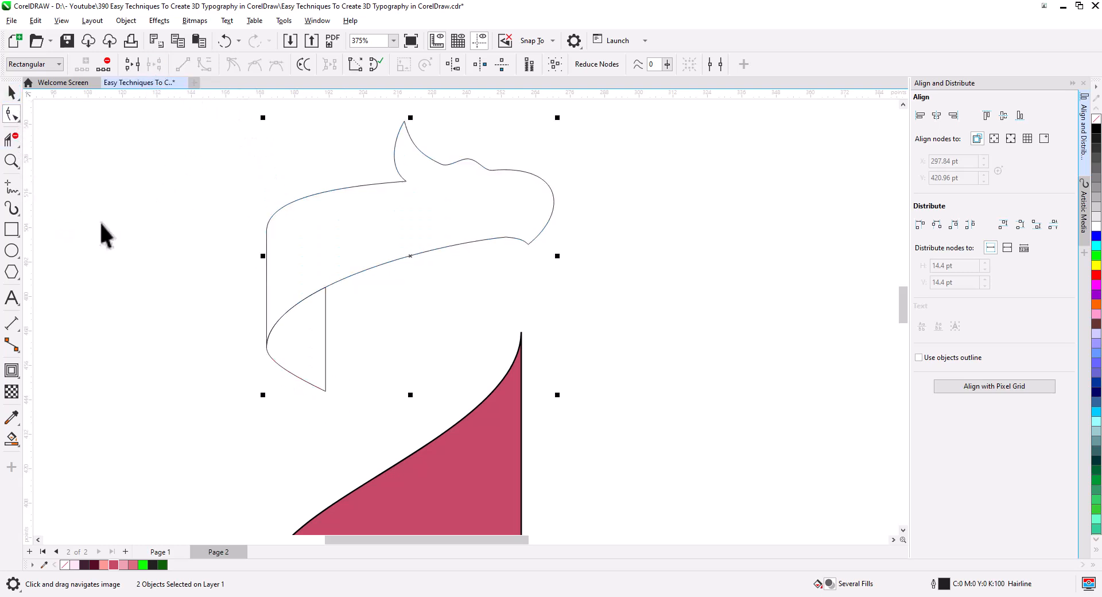
right_click(386, 201)
left_click(436, 198)
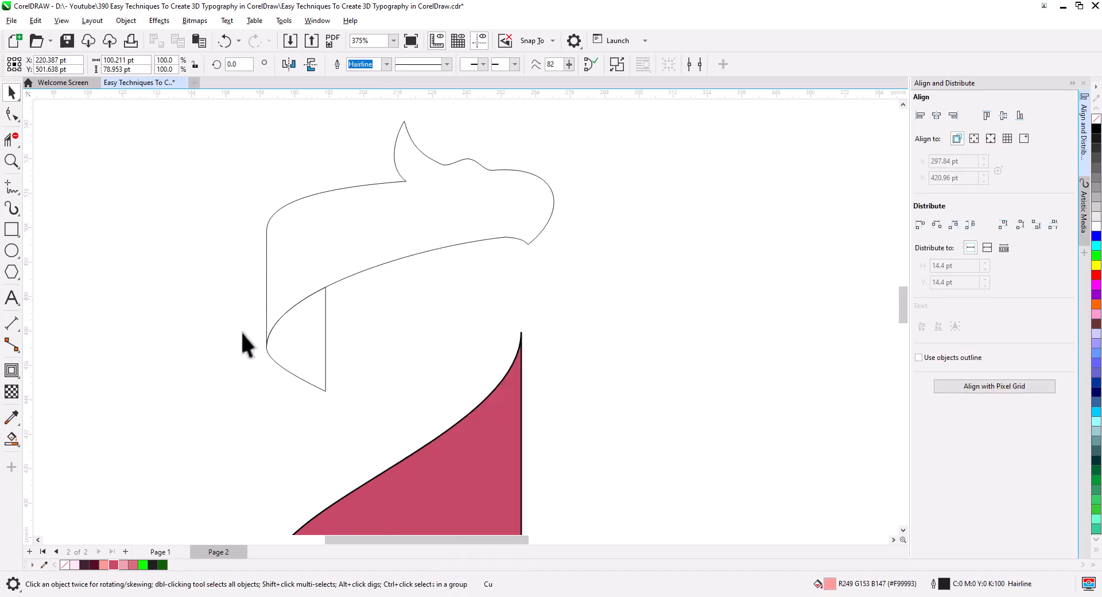
left_click(313, 340)
right_click(313, 340)
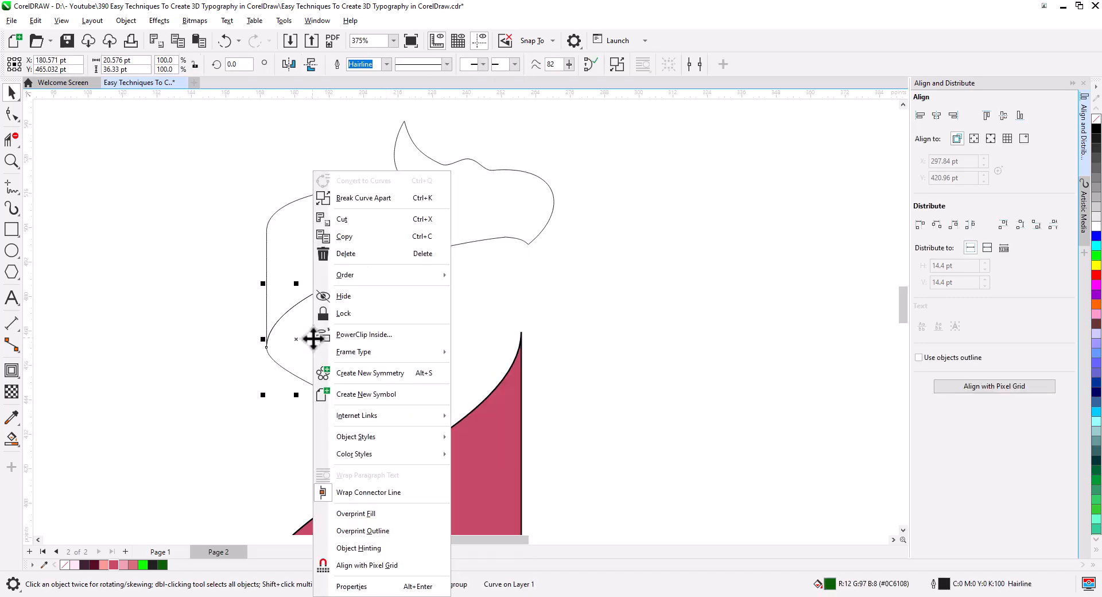
left_click(345, 196)
Combine the salmon strip's lower edge line with the fold's lower edge line and select their end node at the left corner.
left_click(291, 361)
left_click(374, 267)
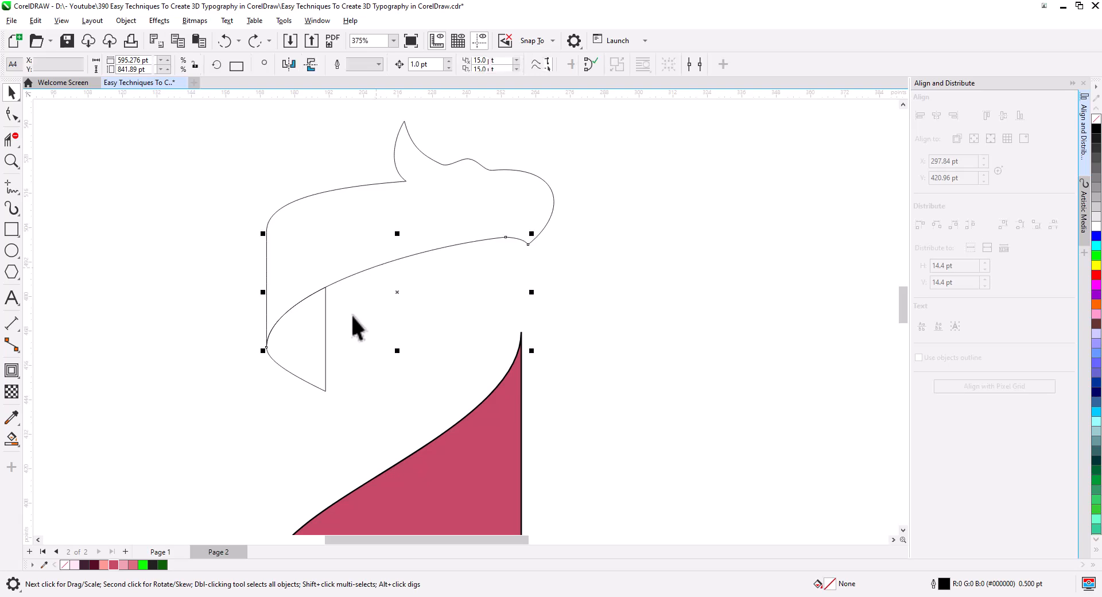
left_click(297, 374, "shift")
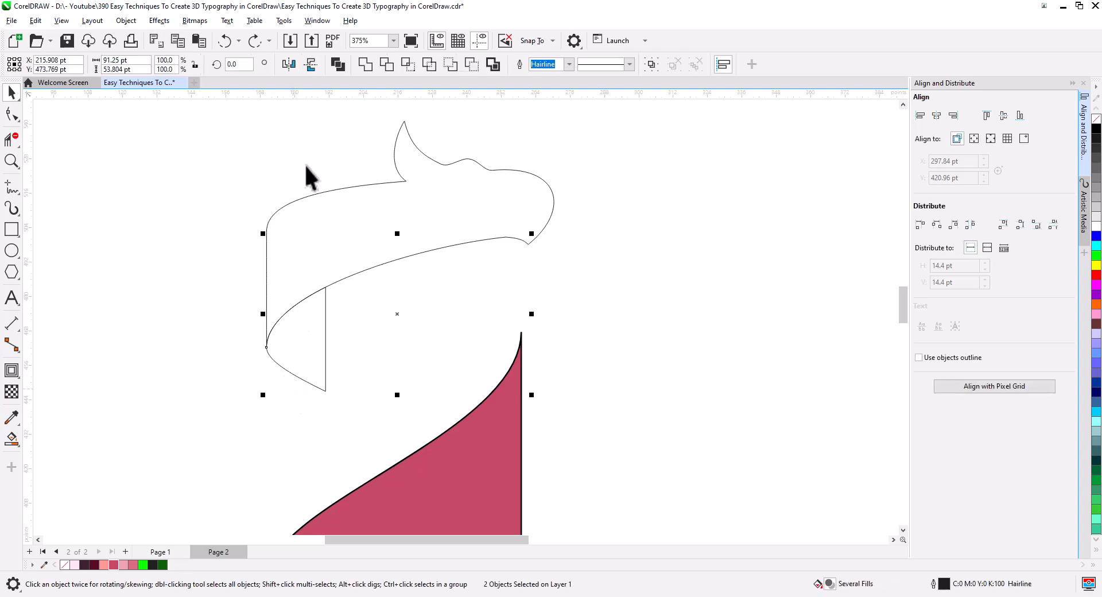
left_click(11, 113)
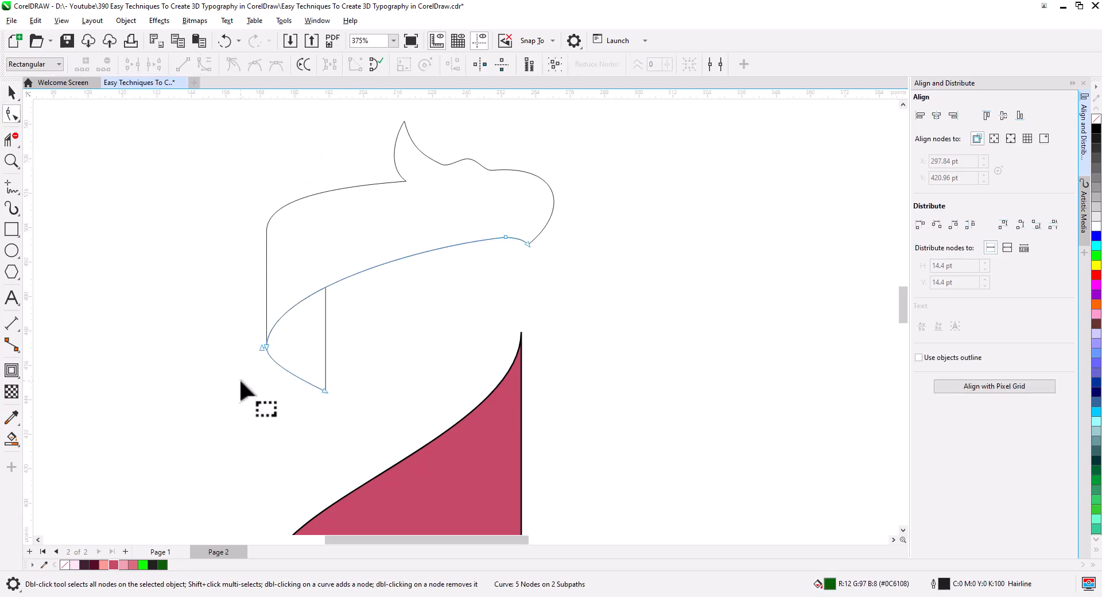
left_click(263, 348)
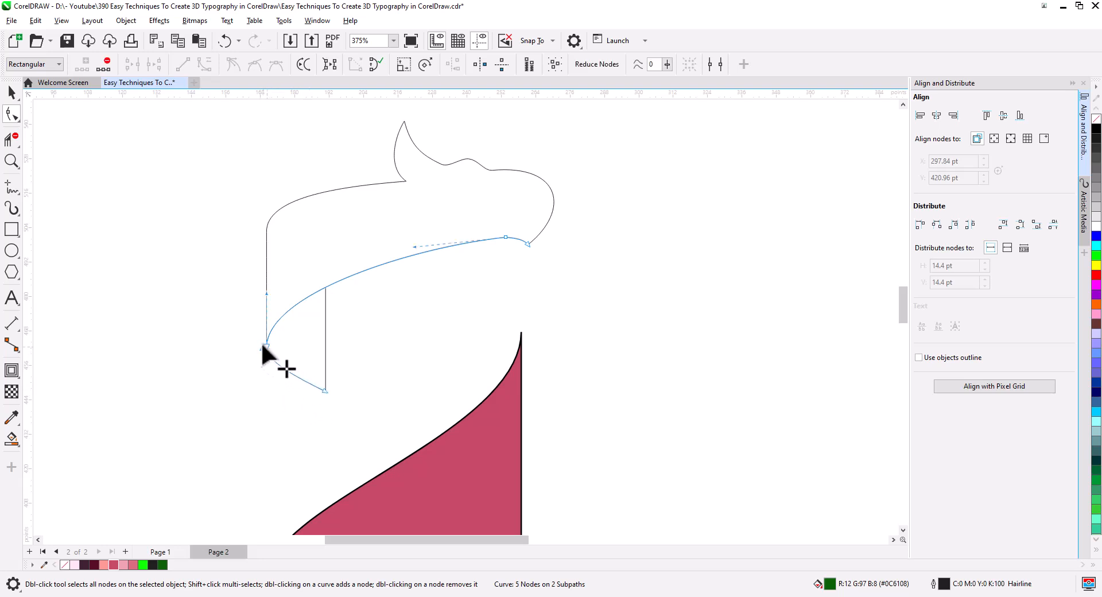
Scale the combined edge curve down to 95.9% toward its lower right corner, then open it for node editing.
left_click(12, 93)
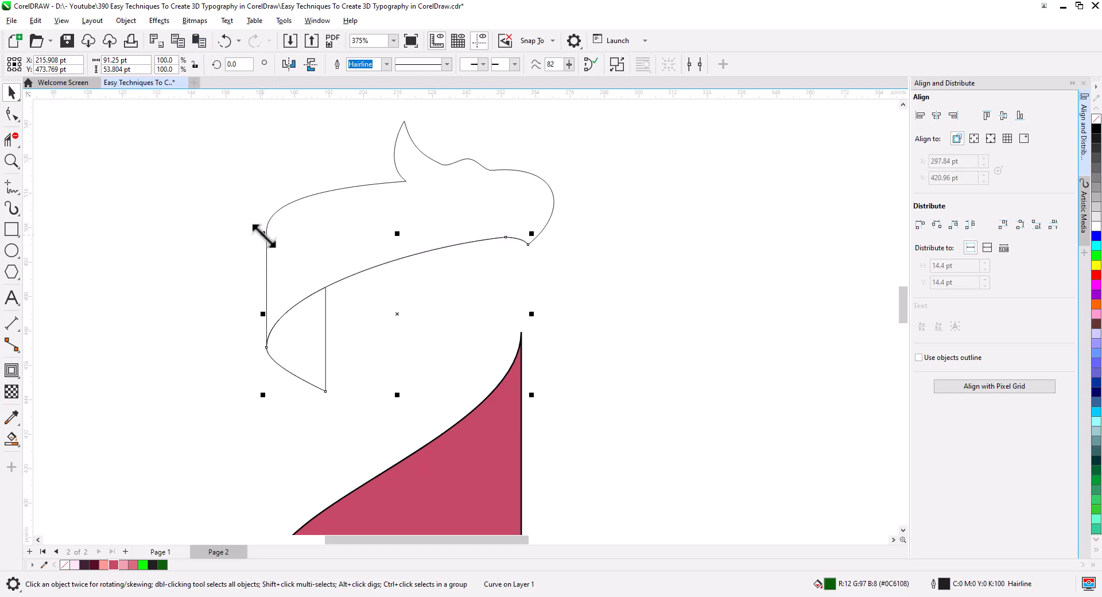
left_click_drag(263, 234, 274, 240)
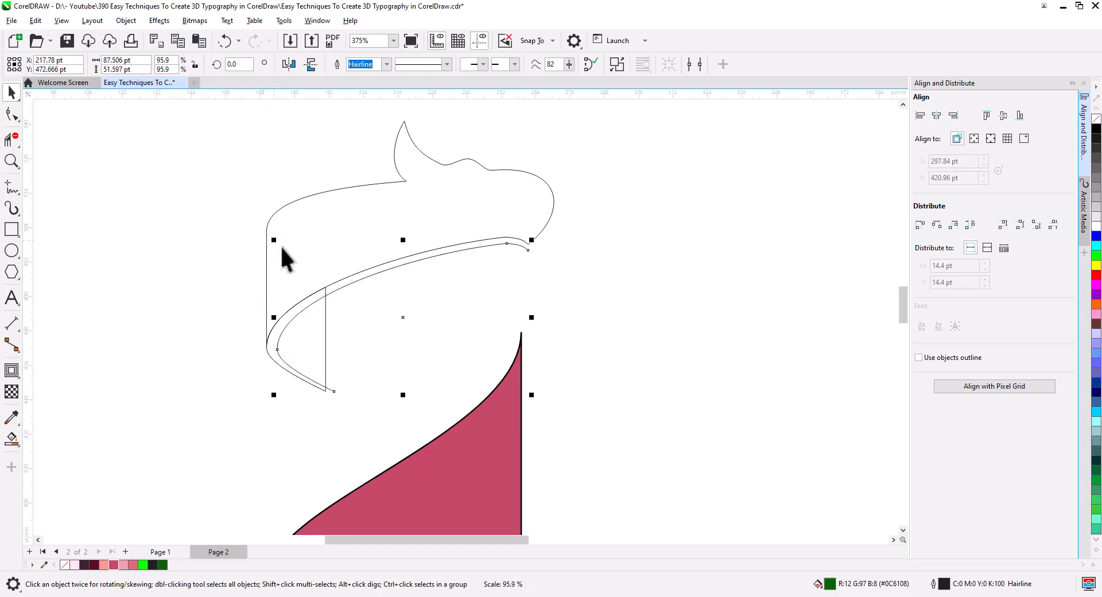
left_click(11, 113)
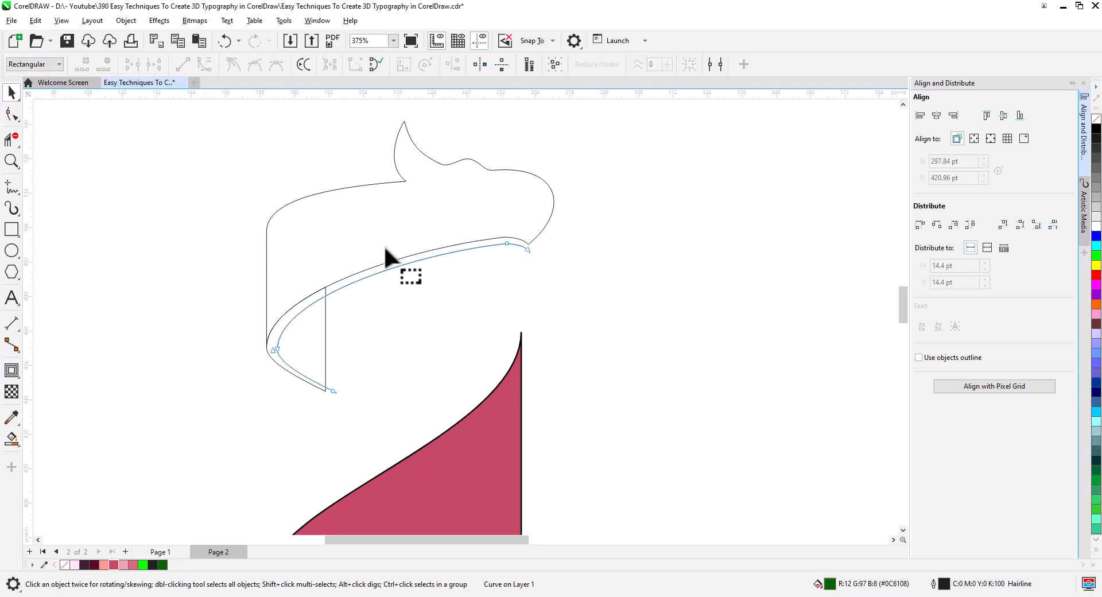
Move the inset curve's upper end node onto the salmon strip's tip and its lower end node past the fold's vertical edge.
scroll(457, 240, "up", 3)
left_click_drag(573, 256, 557, 243)
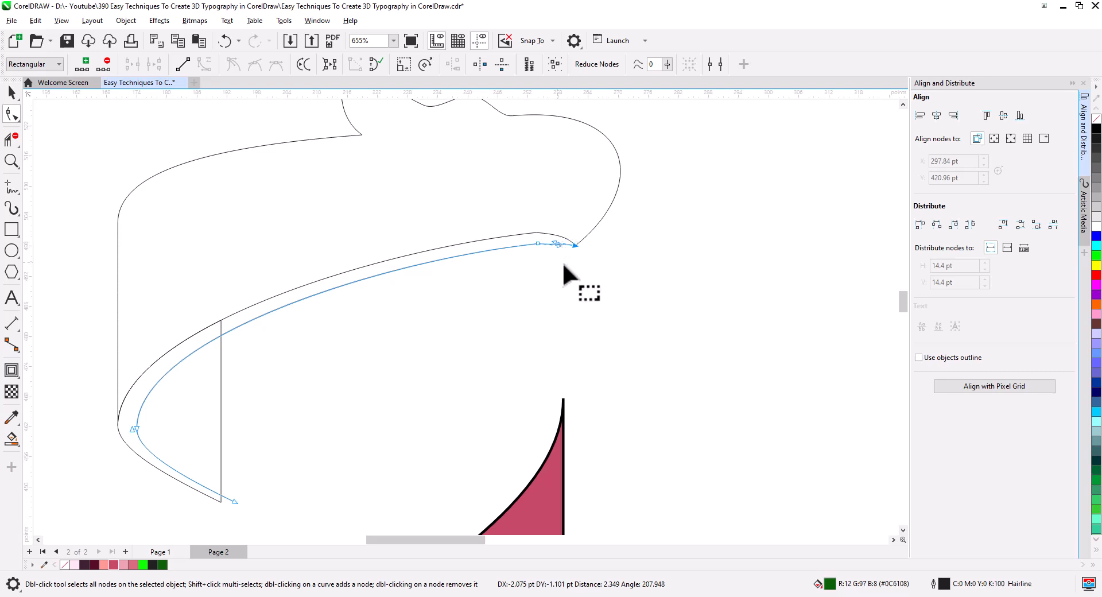
left_click_drag(448, 310, 519, 289)
left_click_drag(490, 328, 531, 288)
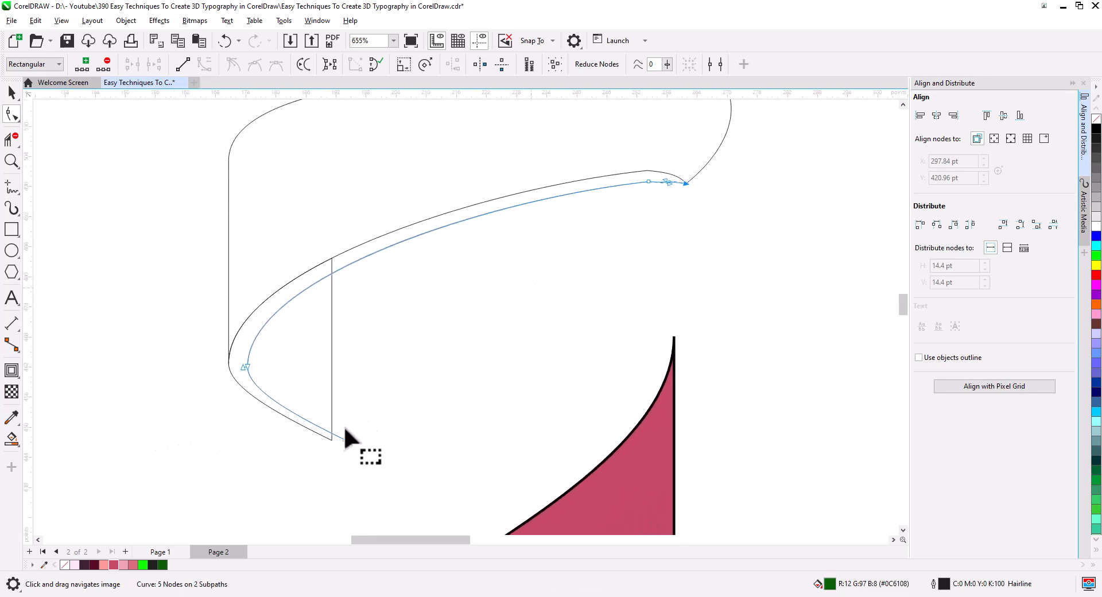
left_click_drag(343, 432, 347, 429)
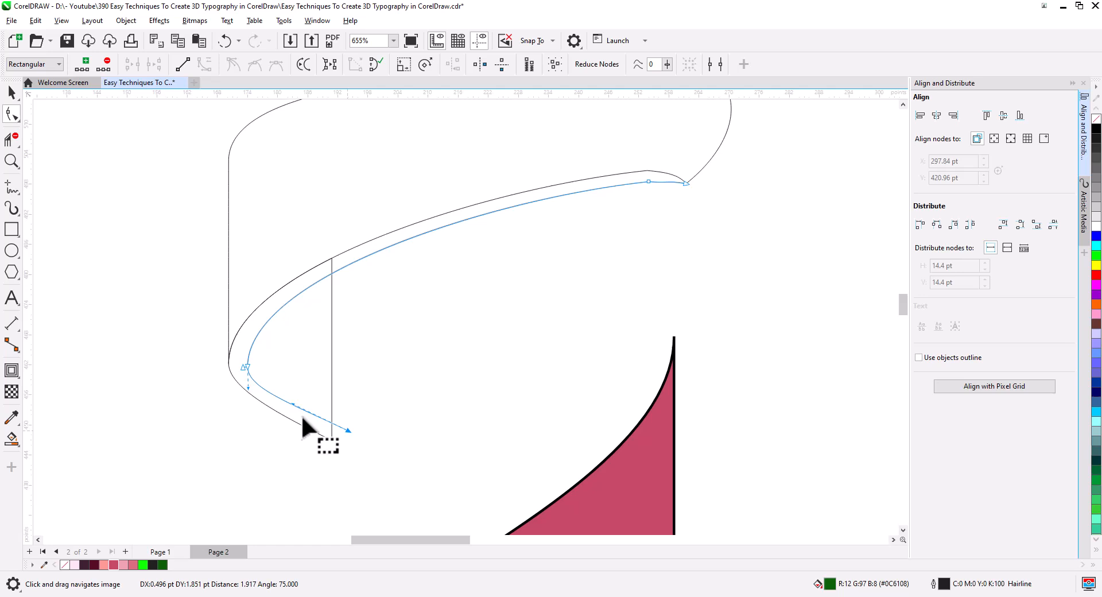
left_click(11, 94)
left_click(202, 426)
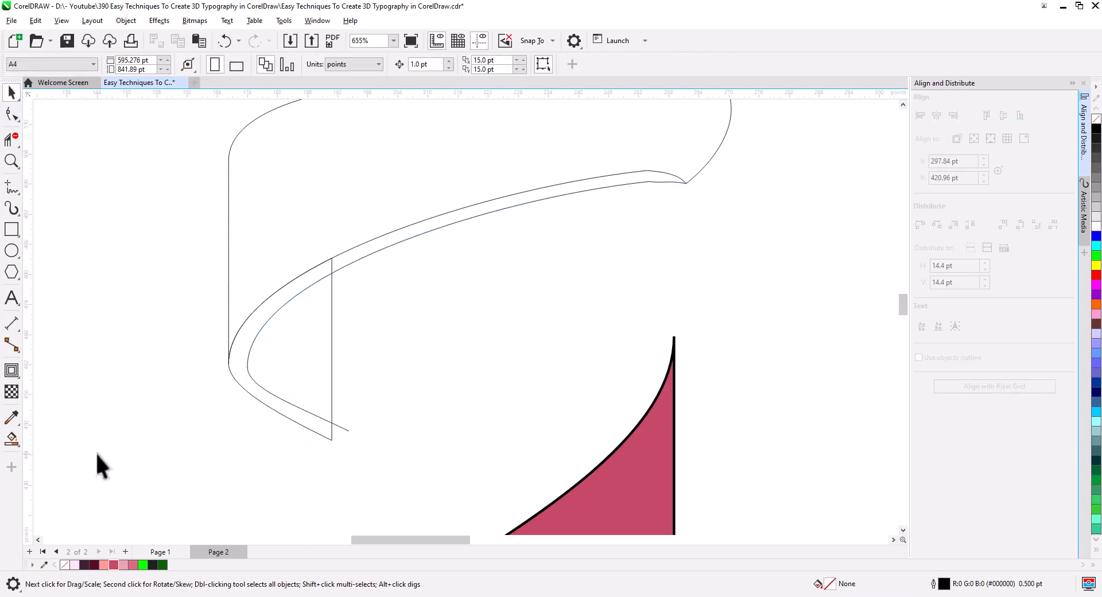
Join the inset curve's two end nodes at the left corner and adjust the upper handle to smooth the bend.
left_click(14, 115)
left_click(255, 382)
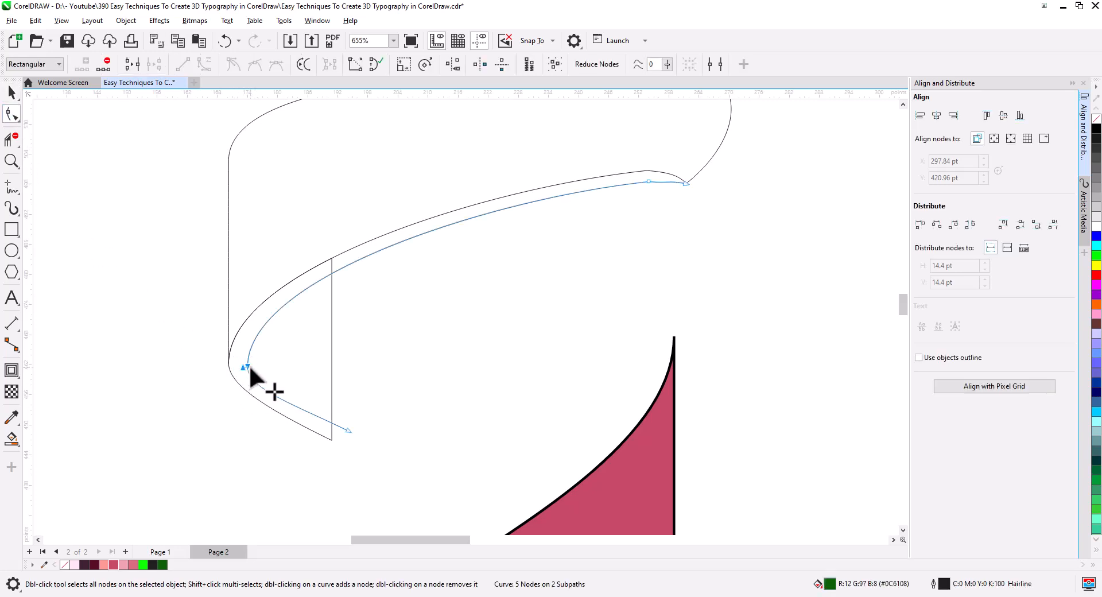
left_click_drag(246, 360, 246, 357)
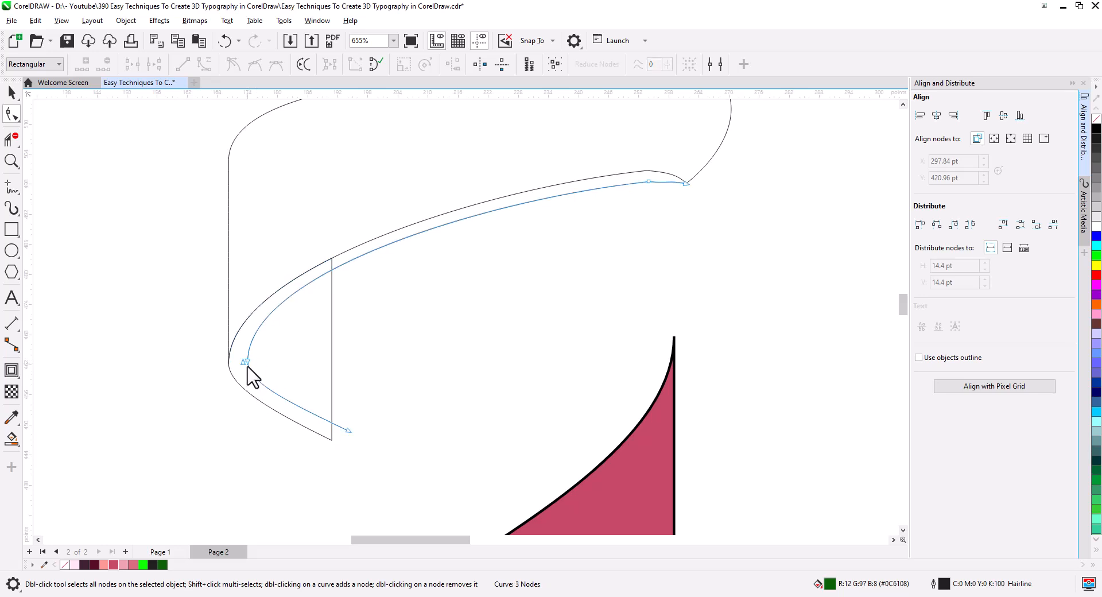
mouse_move(247, 361)
left_mouse_down()
mouse_move(249, 376)
mouse_move(248, 360)
left_mouse_up()
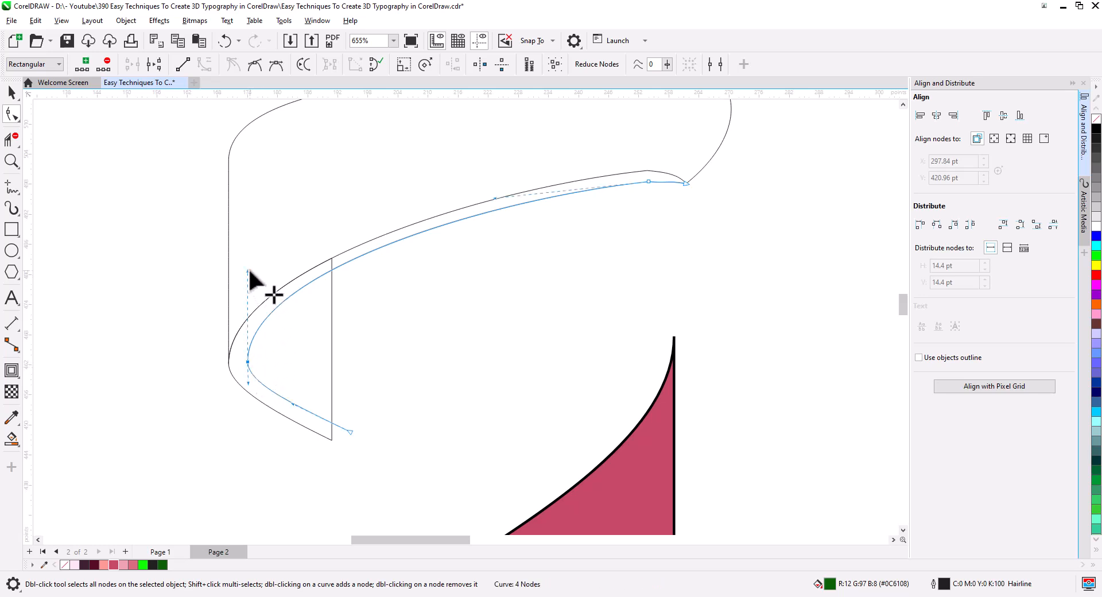
left_click_drag(248, 270, 255, 279)
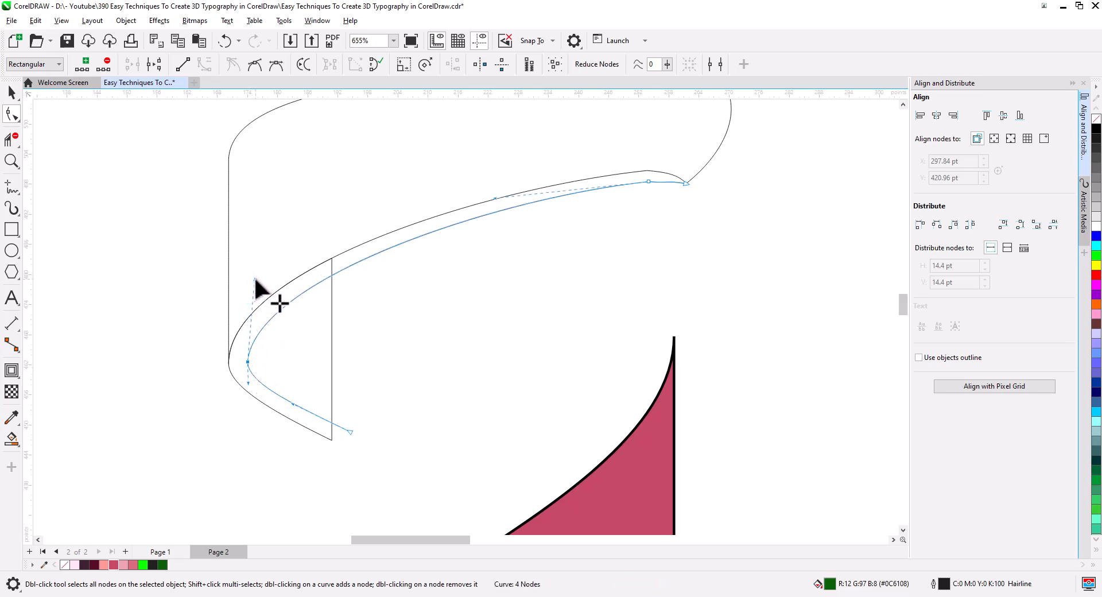
left_click(11, 92)
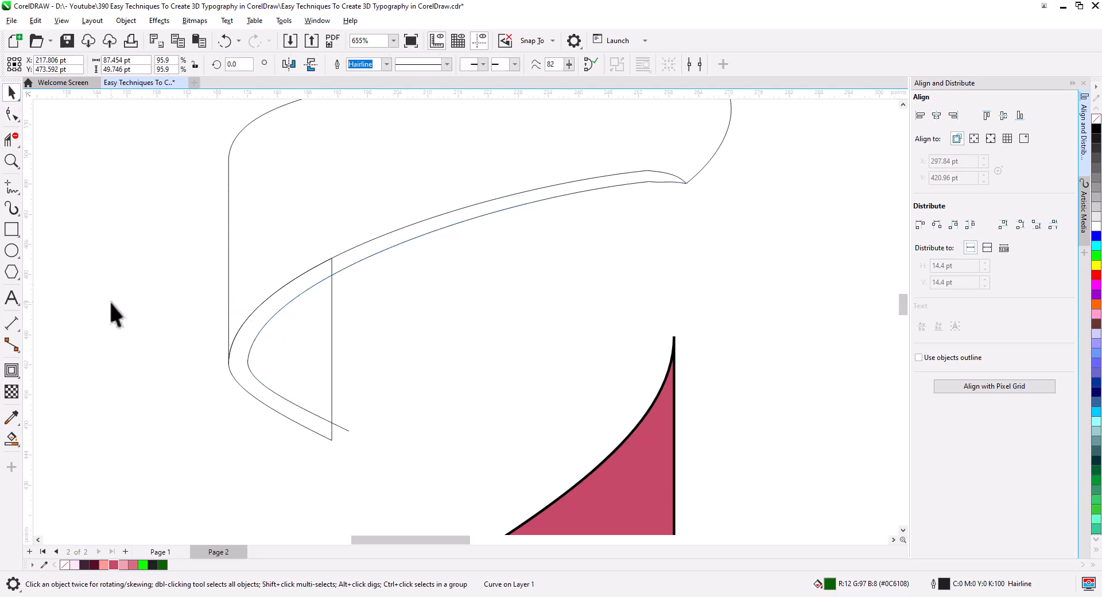
left_click(109, 301)
Smart-fill the two regions between the outlines and the inset curve with dark green and weld them into one band.
left_click(11, 438)
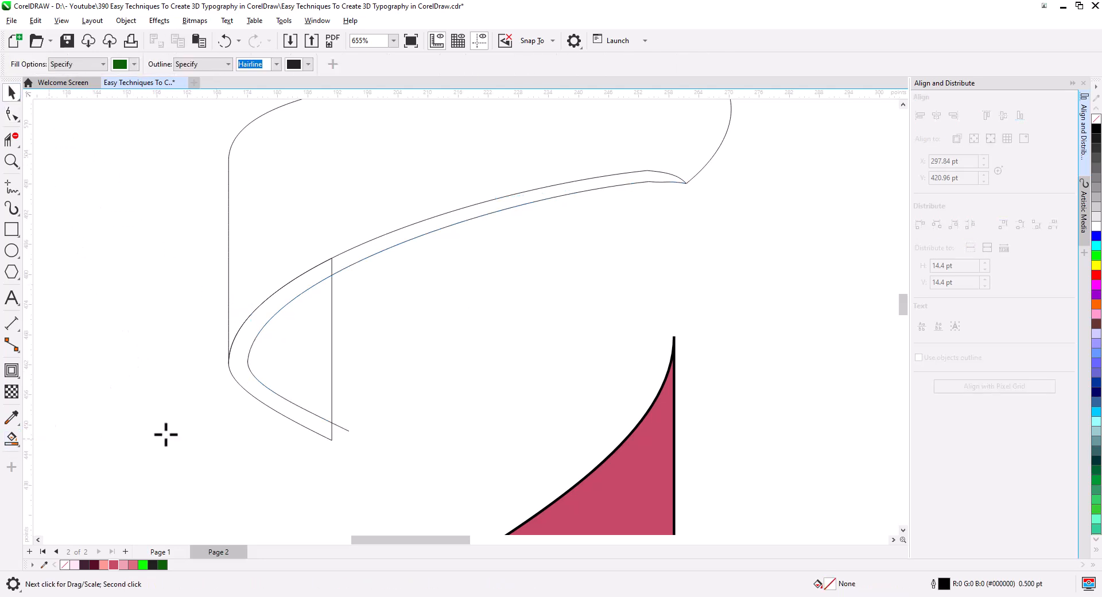
left_click(266, 405)
left_click(378, 248)
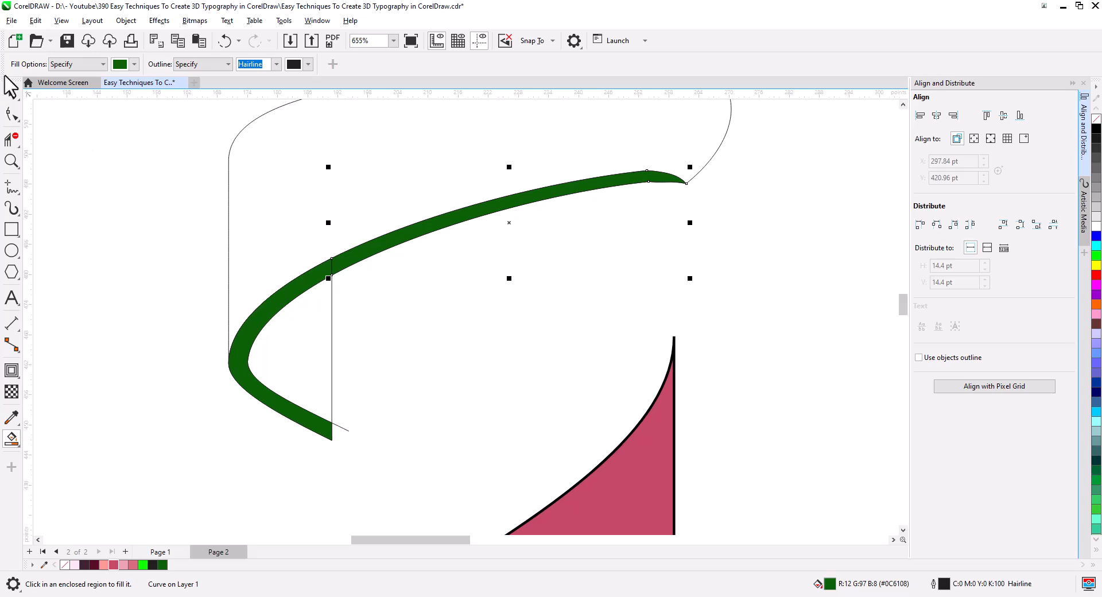
left_click(12, 92)
left_click(321, 430)
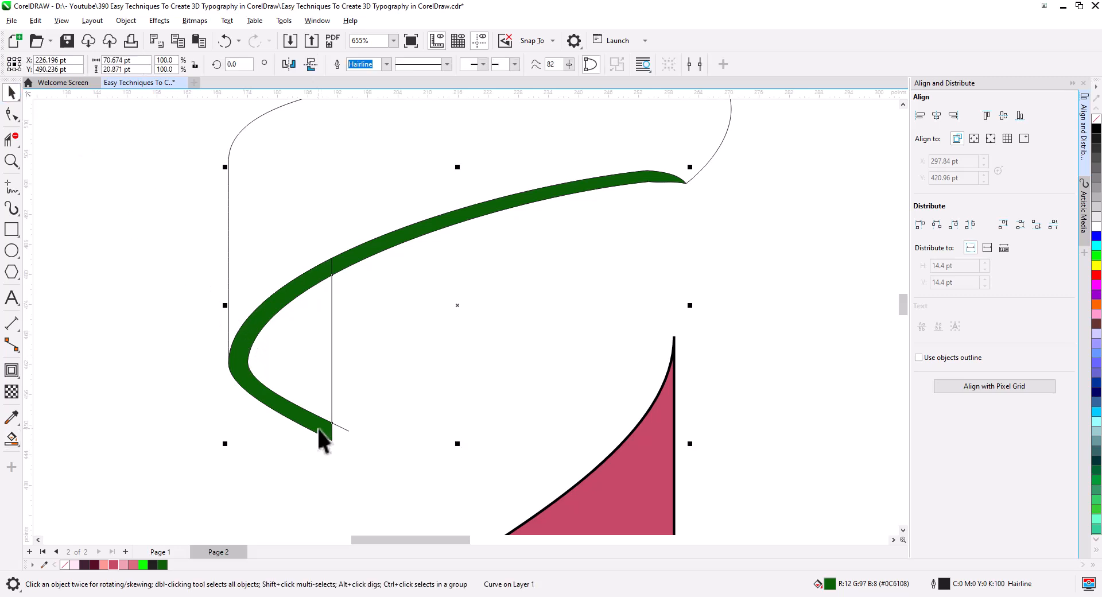
left_click(345, 261, "shift")
left_click(369, 64)
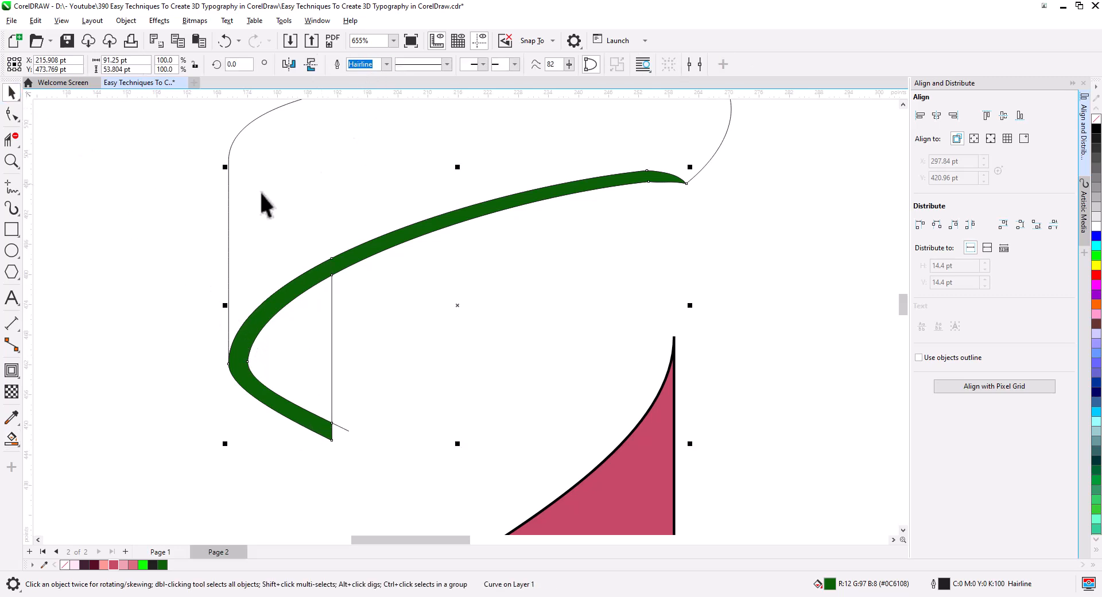
Copy the welded band to Page 1 along the salmon strip's lower edge and fill it black.
left_click(177, 40)
left_click(163, 552)
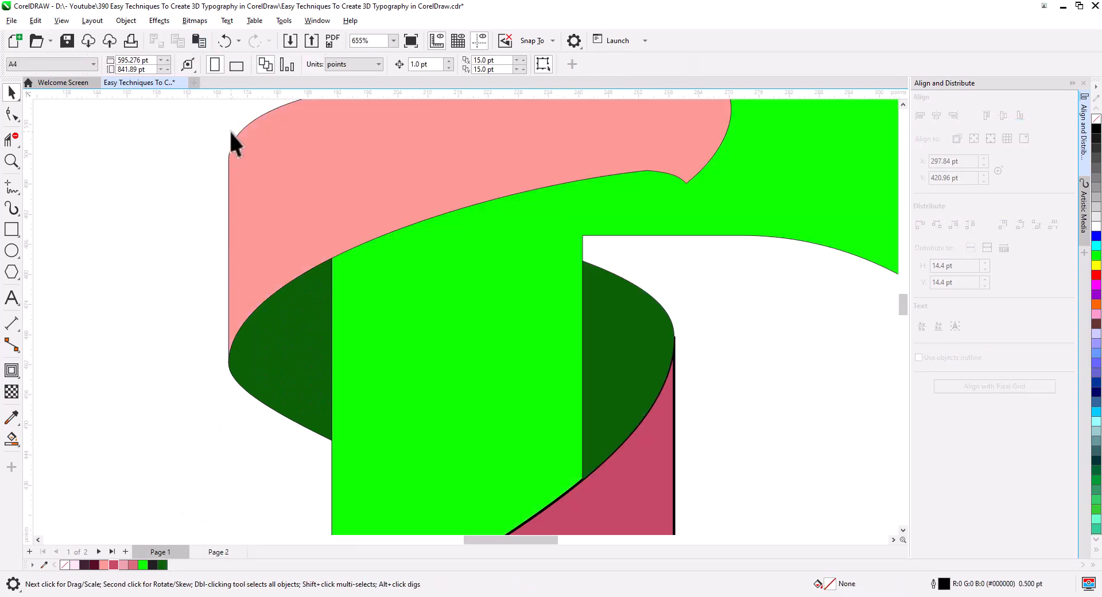
left_click(199, 40)
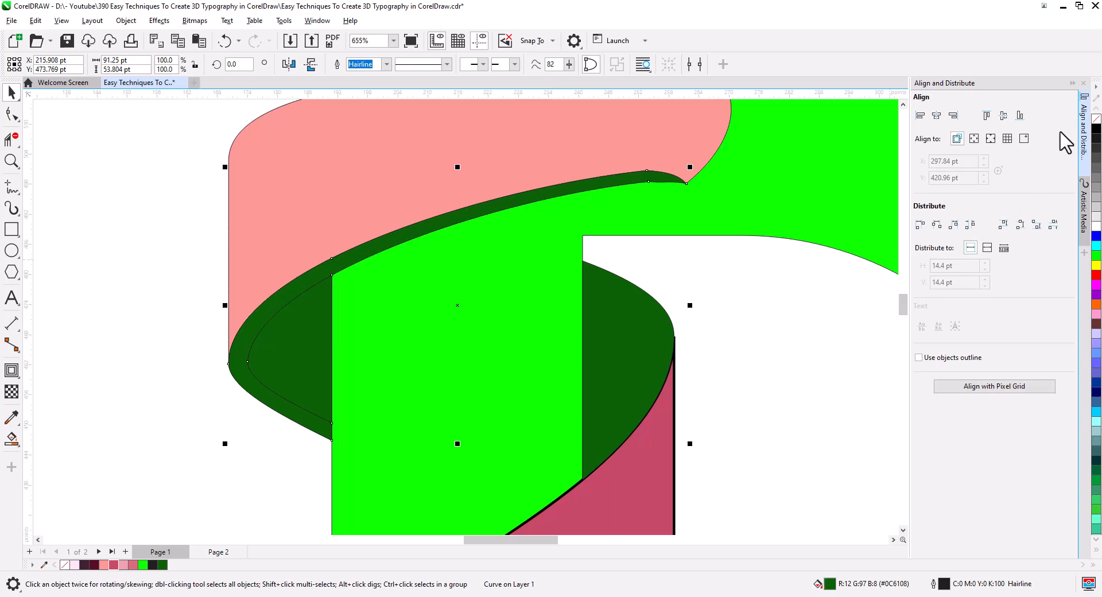
left_click(1097, 128)
left_click(163, 366)
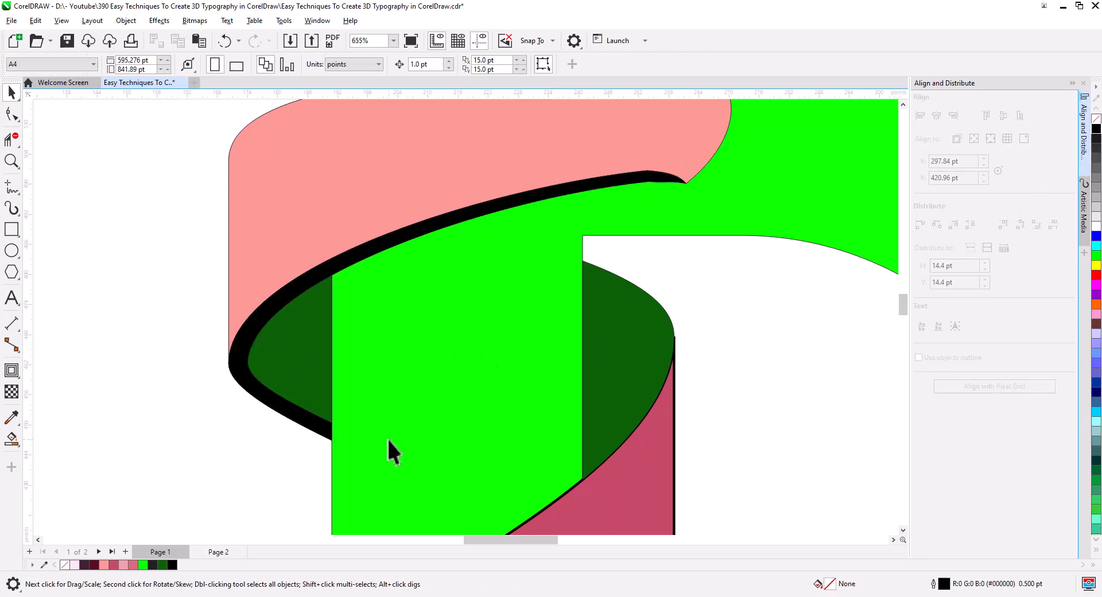
Select and copy the dark green fold inside the D's counter together with the crimson strip below it.
left_click_drag(405, 418, 358, 283)
scroll(426, 346, "down", 2)
left_click_drag(458, 376, 448, 318)
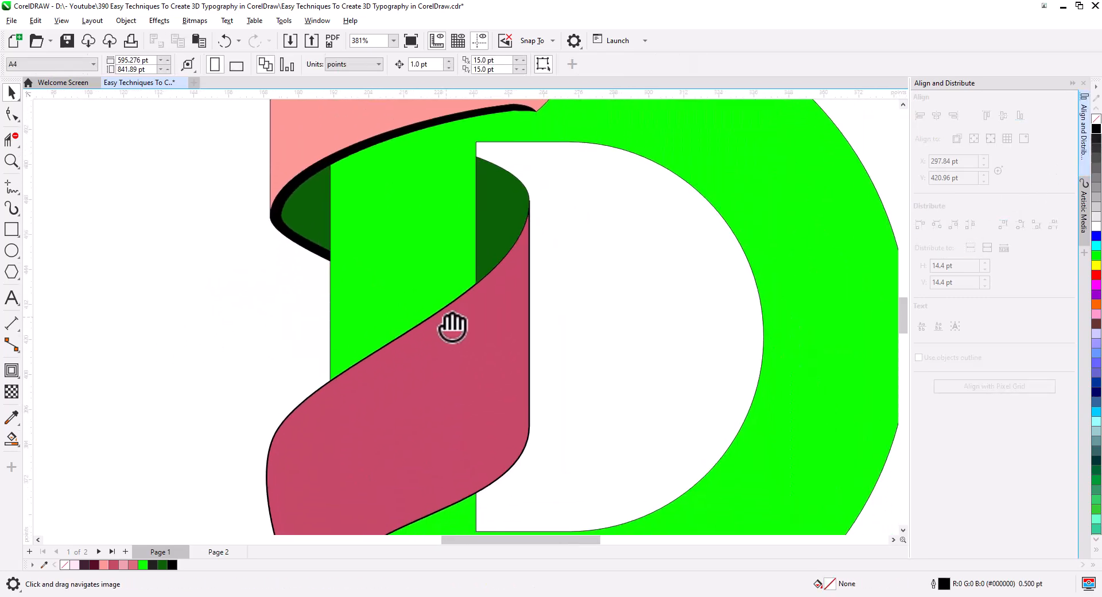
scroll(447, 333, "down", 1)
left_click(487, 256)
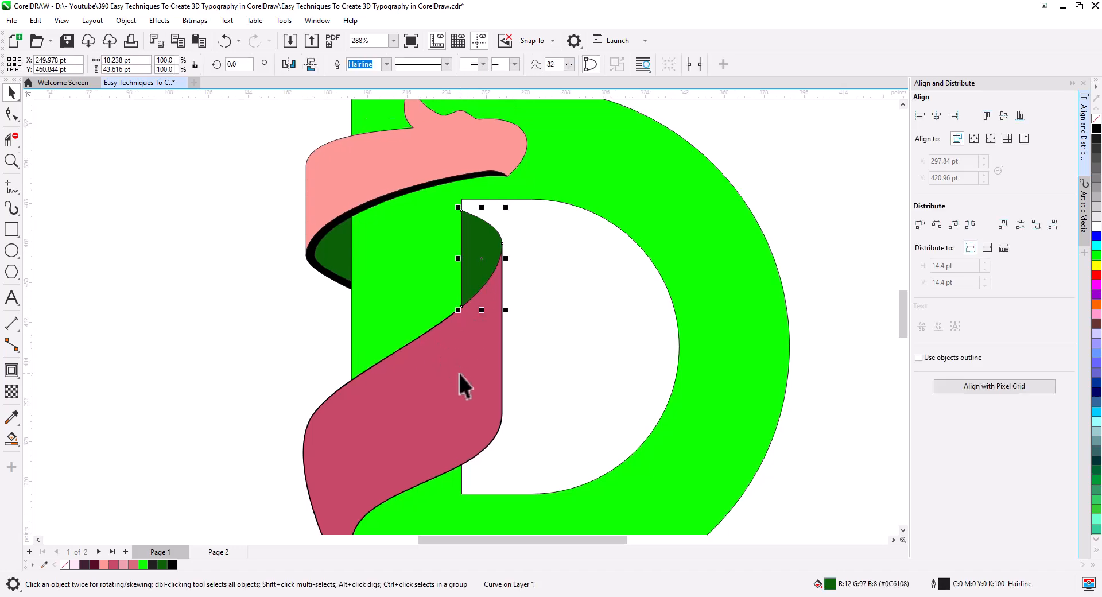
left_click(458, 371, "shift")
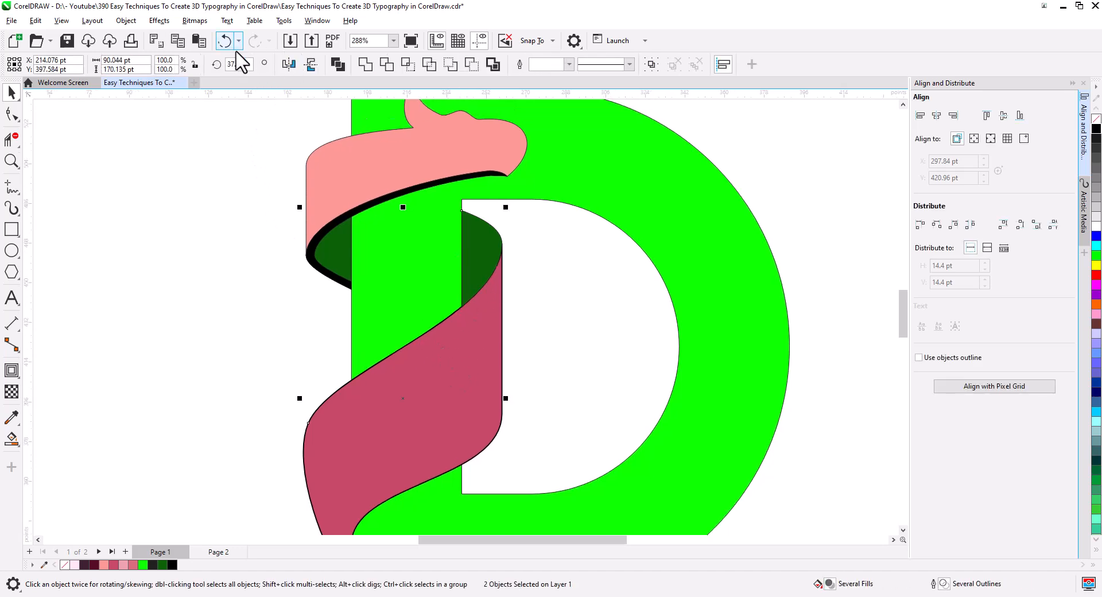
Delete all the shapes on Page 2 and paste the copied dark green fold and crimson strip there.
left_click(217, 551)
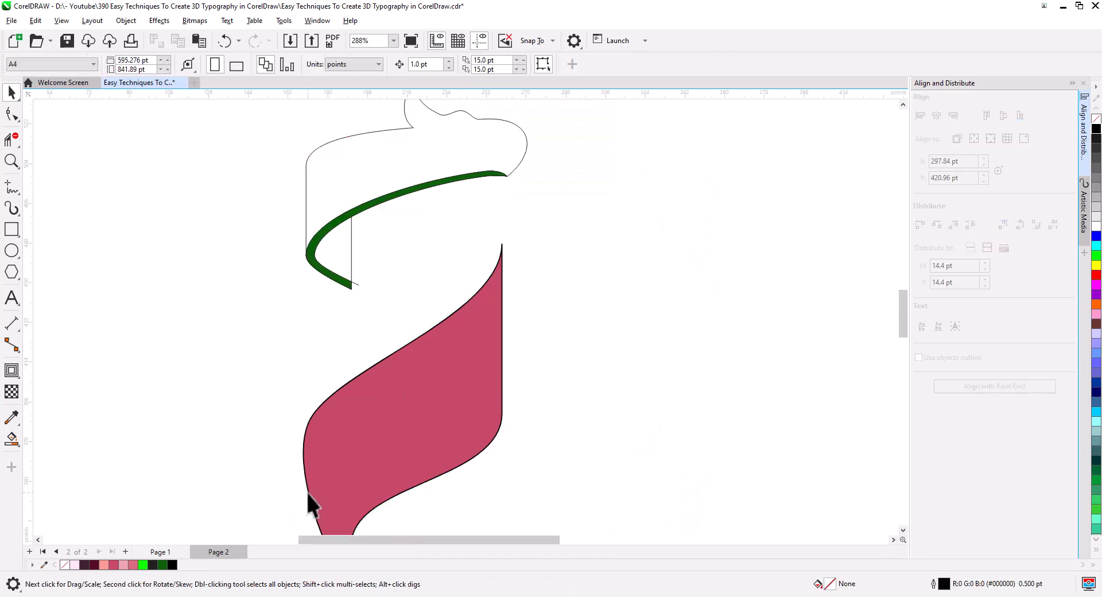
scroll(313, 339, "down", 1)
left_click_drag(415, 434, 458, 376)
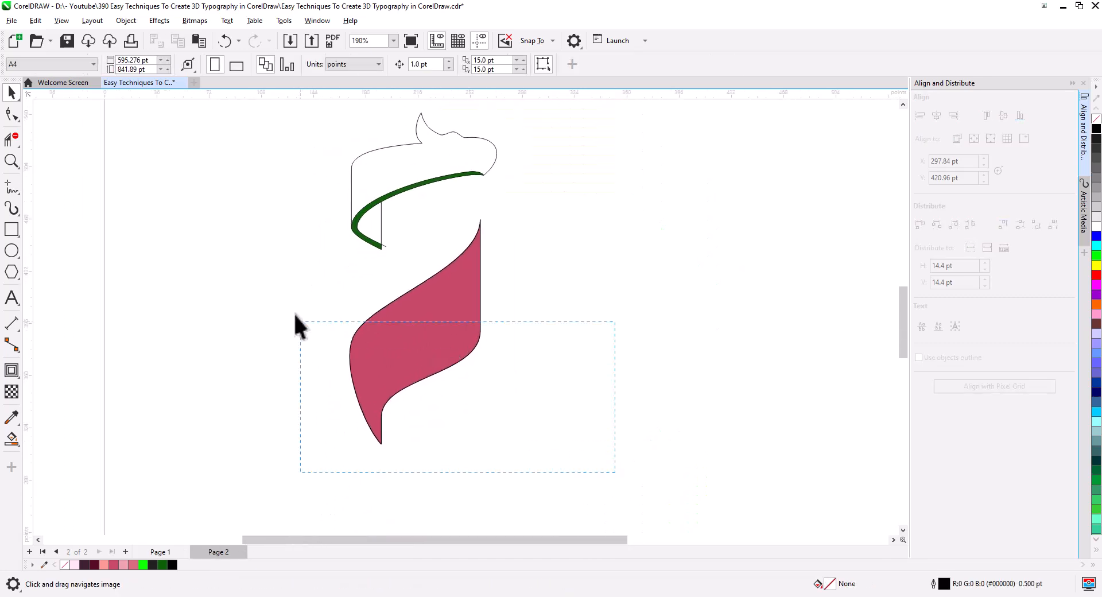
left_click_drag(293, 312, 233, 99)
key("Delete")
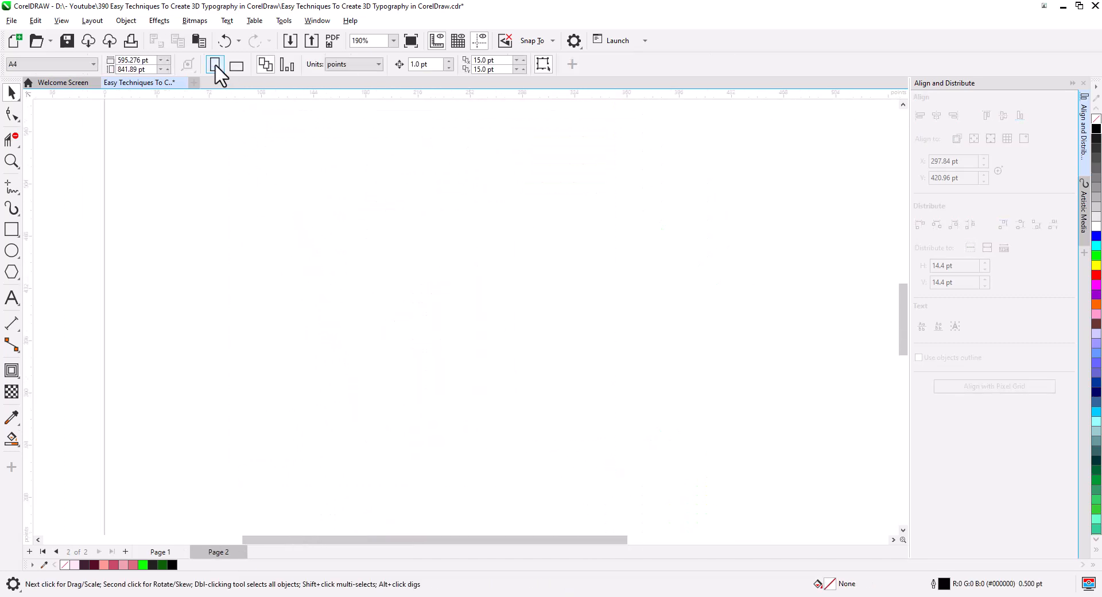
left_click(199, 40)
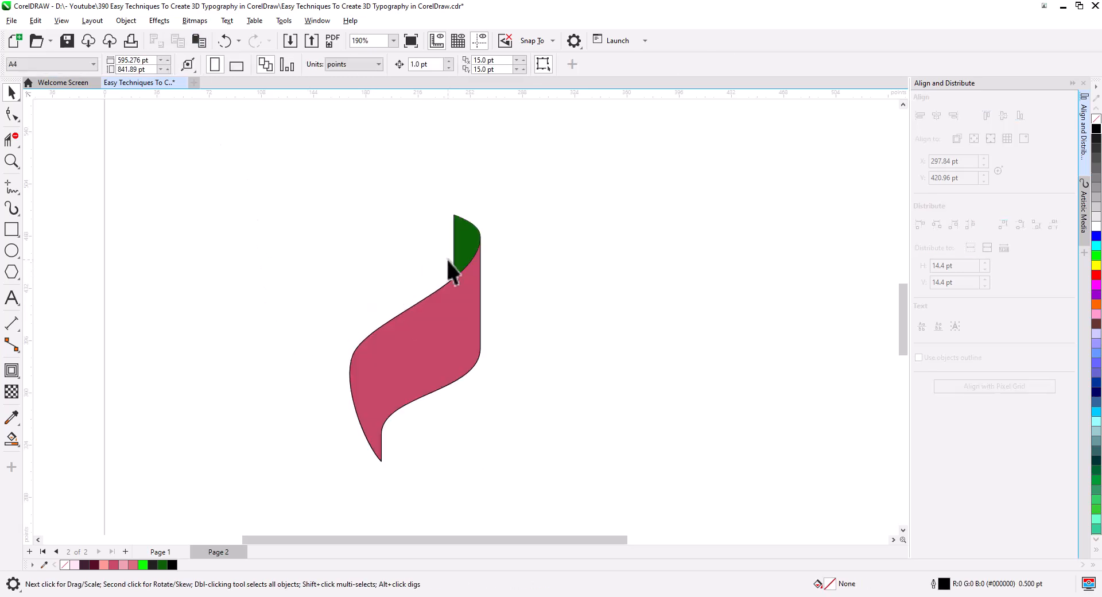
Break the dark green fold's outline at its top corner and its rightmost node.
scroll(467, 250, "up", 1)
left_click(467, 249)
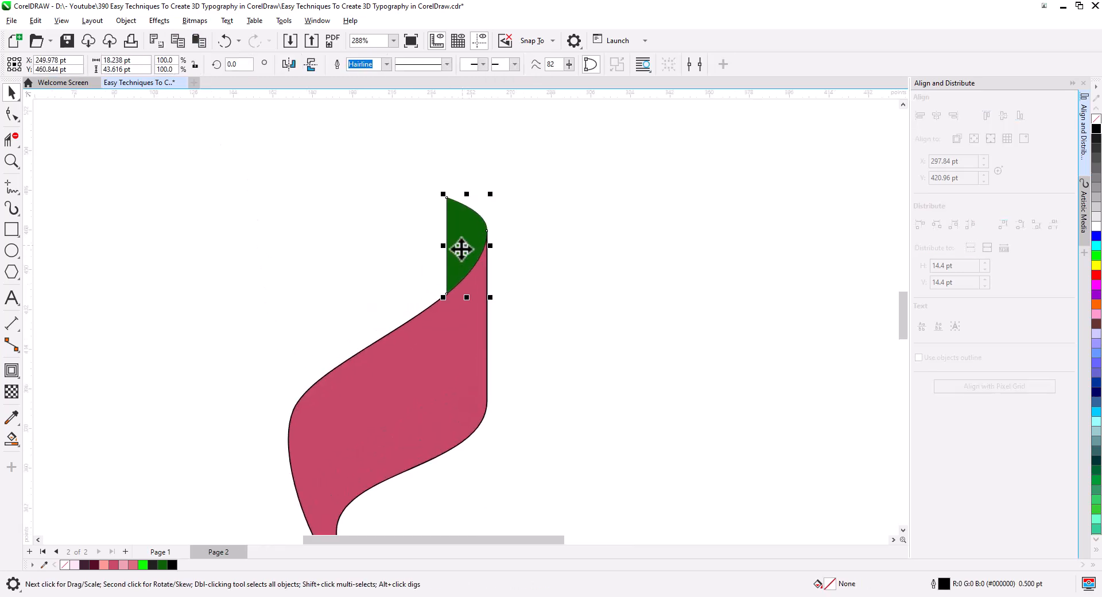
left_click(11, 114)
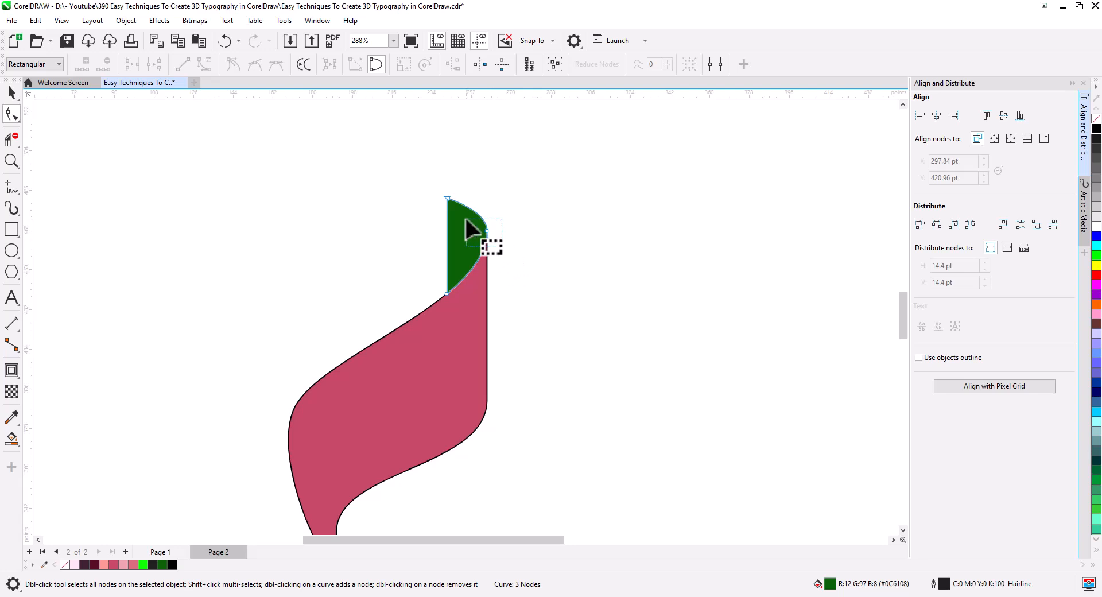
left_click_drag(492, 243, 434, 194)
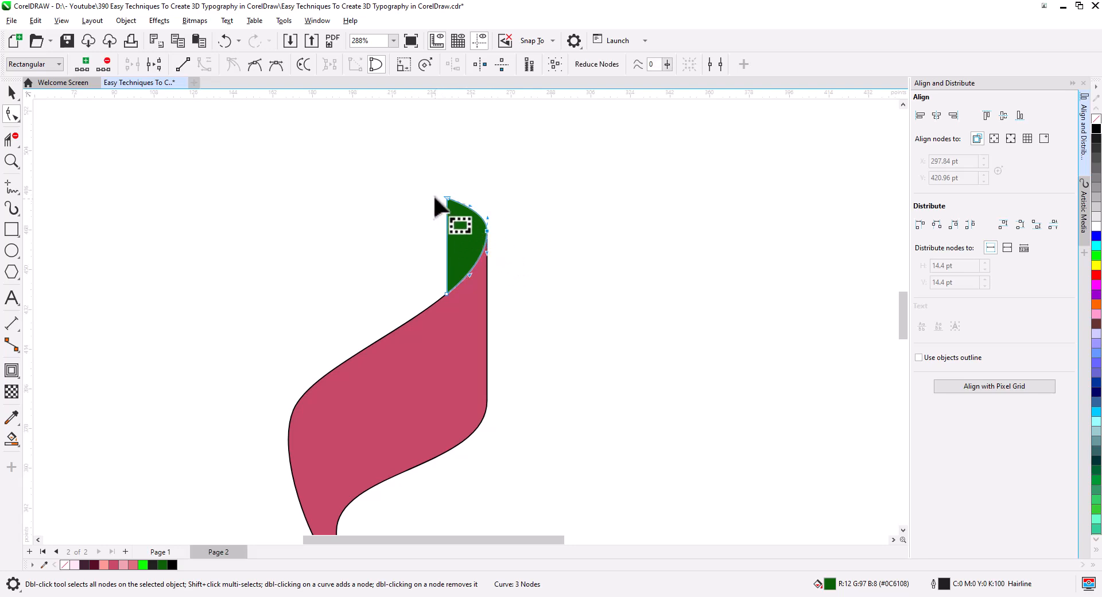
left_click(154, 64)
Break the crimson strip's outline at its upper right tip and its bottom tip.
left_click(418, 395)
left_click_drag(424, 400, 374, 331)
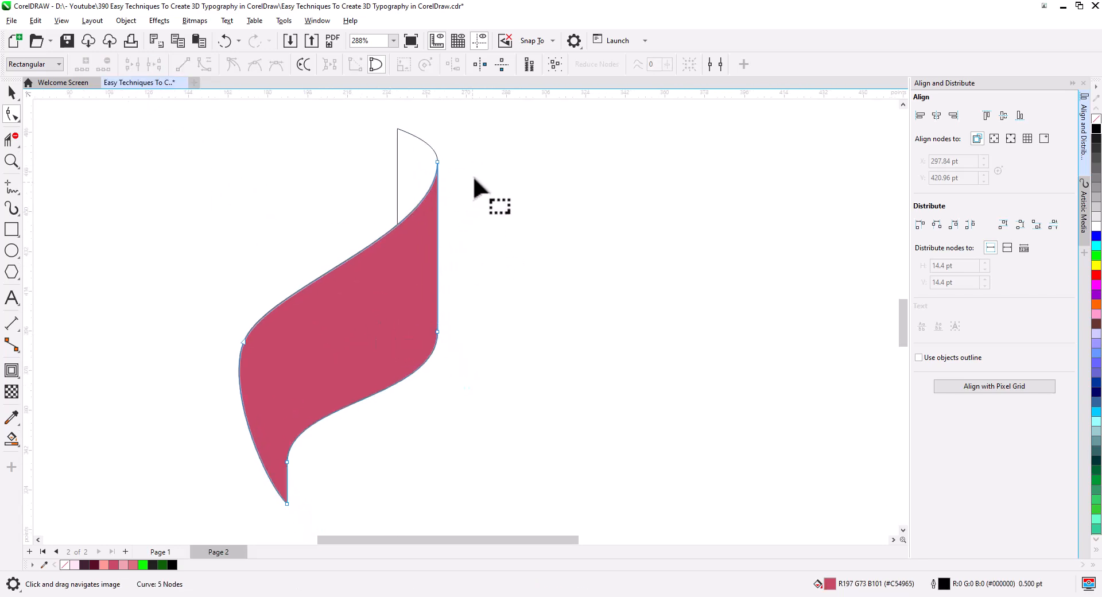
left_click_drag(462, 179, 427, 148)
left_click_drag(298, 518, 276, 500)
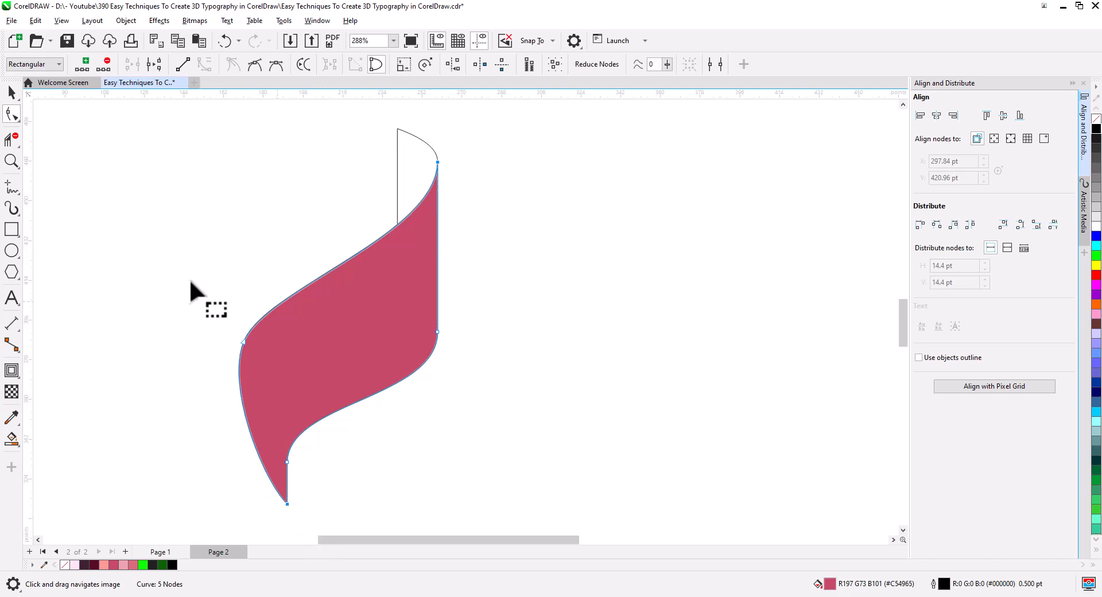
left_click(154, 64)
Break apart the opened crimson strip and dark green fold curves into separate edge lines.
left_click(12, 92)
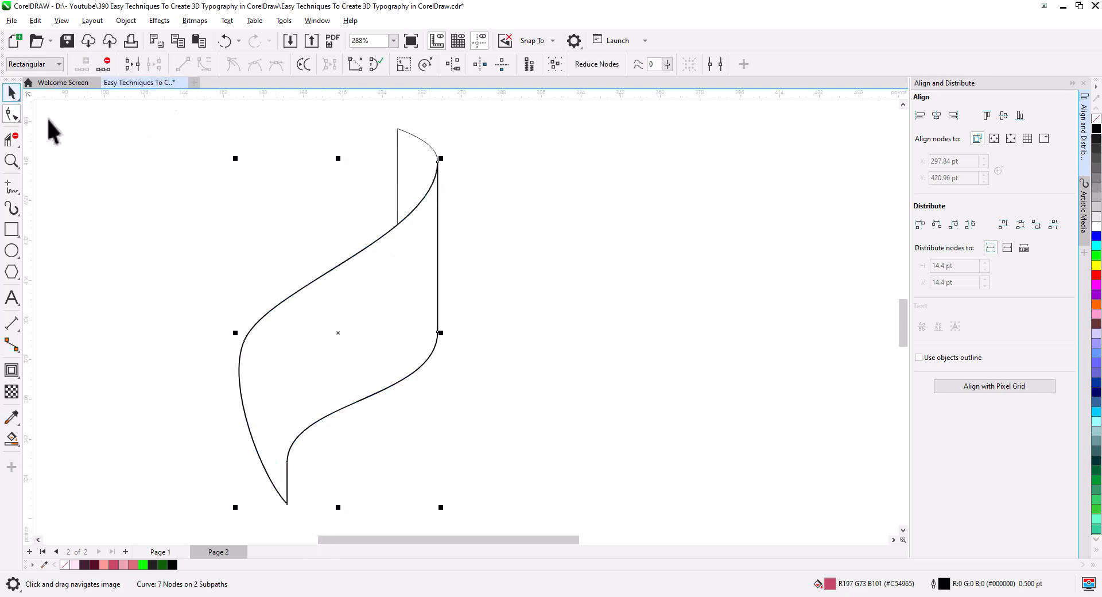
right_click(438, 247)
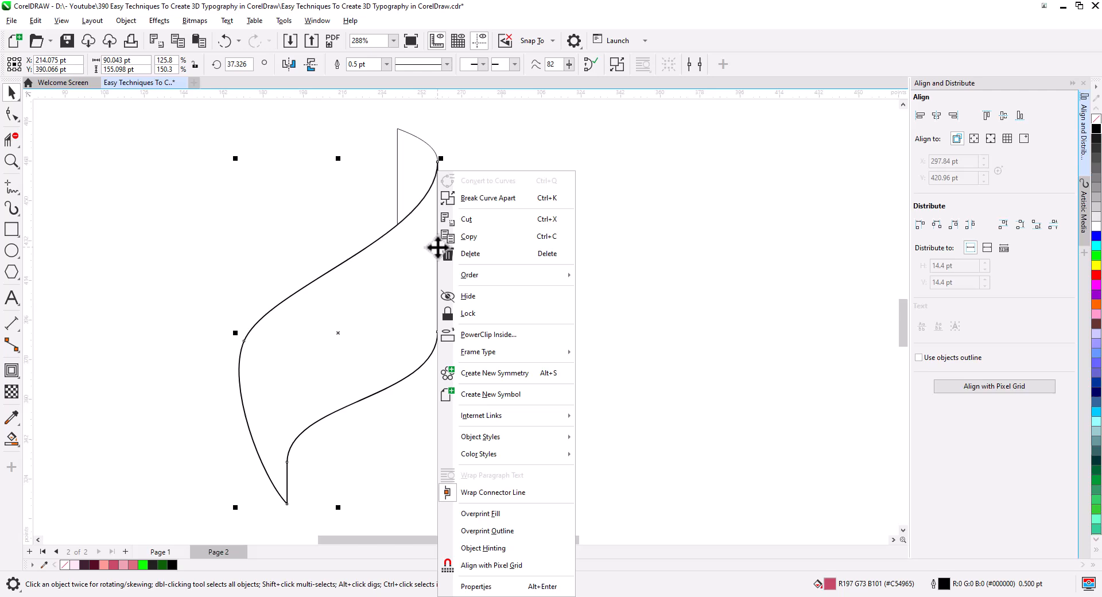
left_click(480, 198)
left_click(401, 151)
right_click(402, 151)
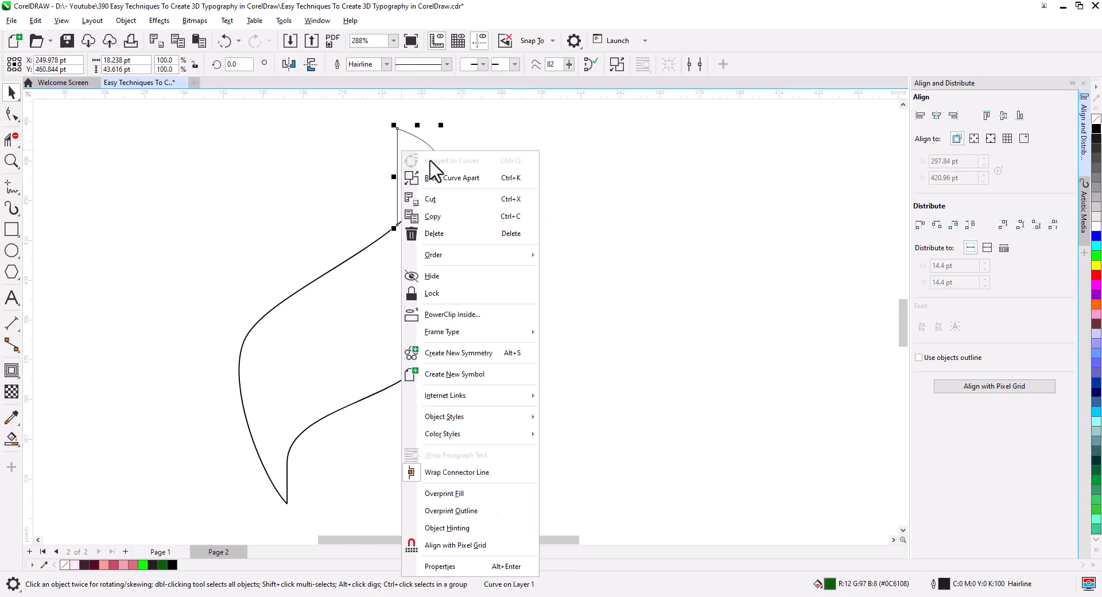
left_click(446, 179)
Combine the fold's upper edge line with the crimson strip's left edge curve and select their end nodes at the upper right corner.
left_click(432, 156)
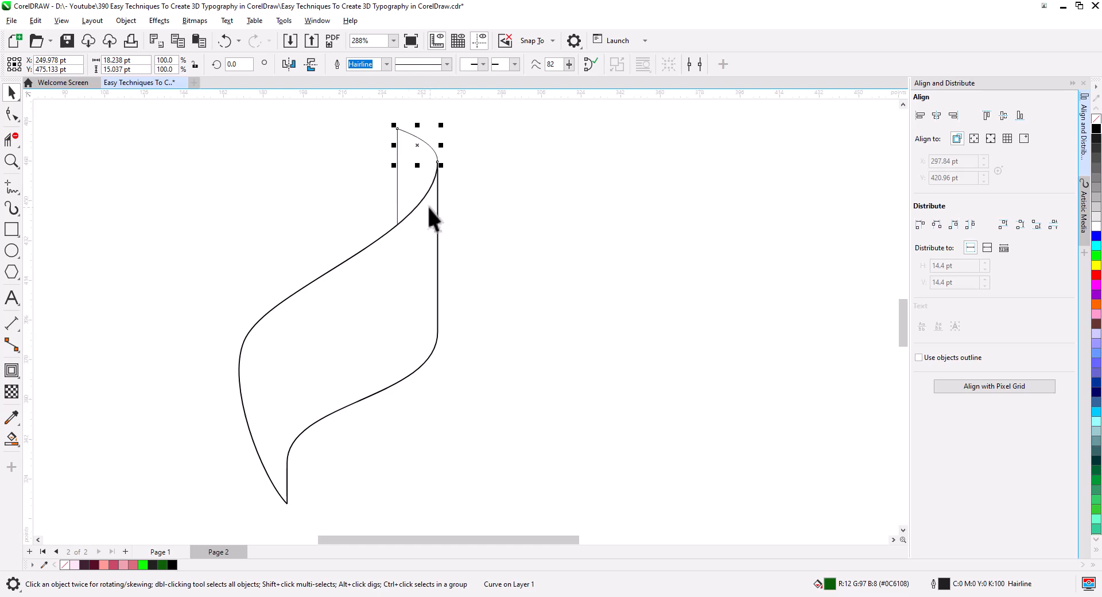
left_click(363, 249, "shift")
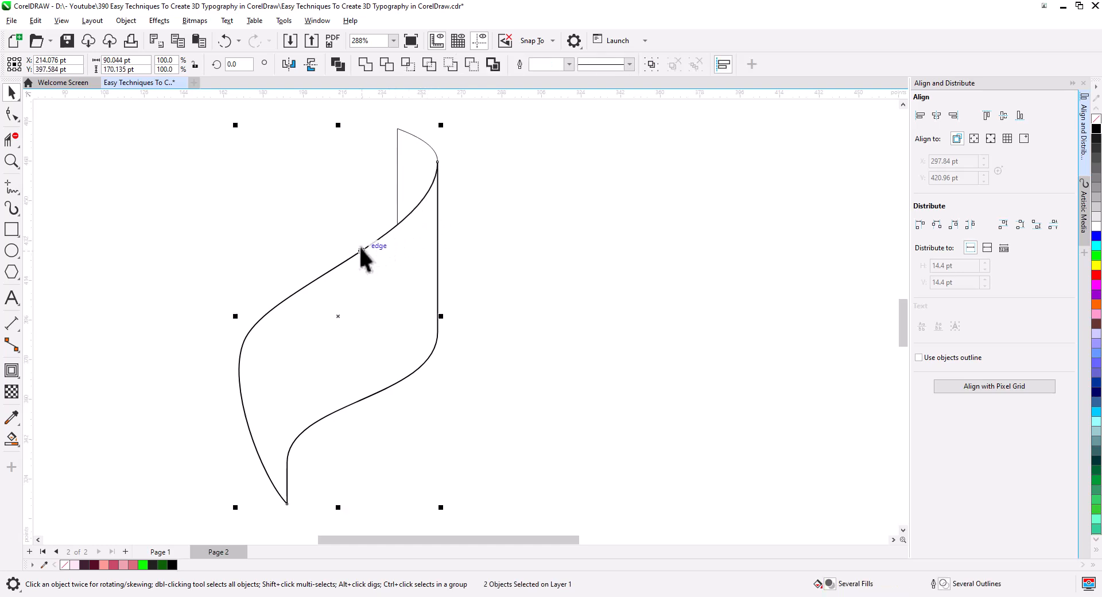
left_click(338, 63)
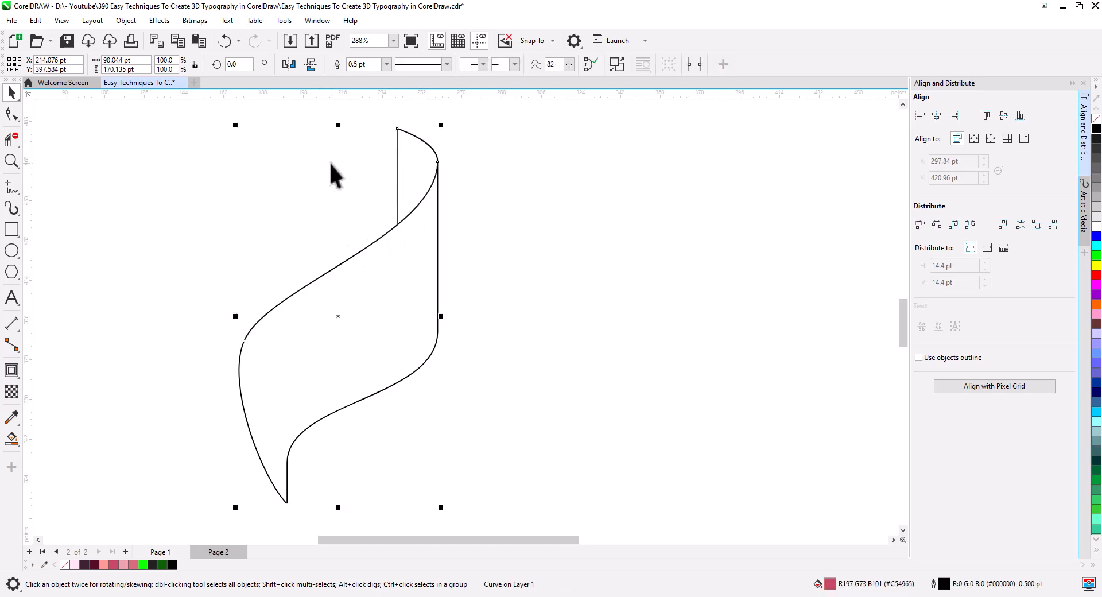
left_click(8, 112)
left_click_drag(439, 164, 437, 163)
left_click(8, 93)
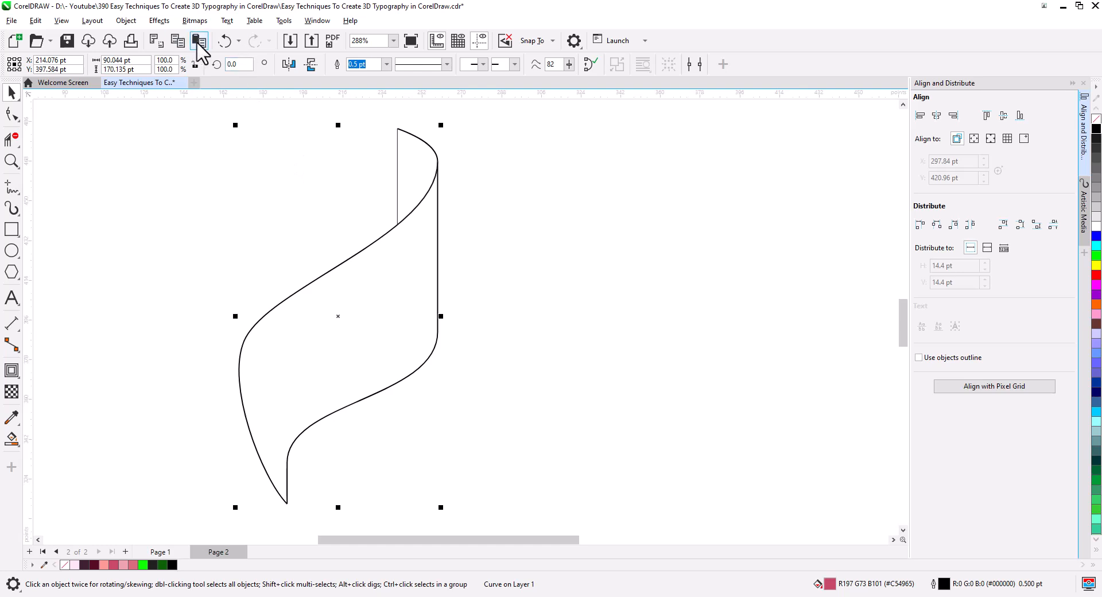
Shift the copied edge curve about 5 pt to the left and lower its top end node about 2.6 pt.
left_click_drag(338, 320, 327, 319)
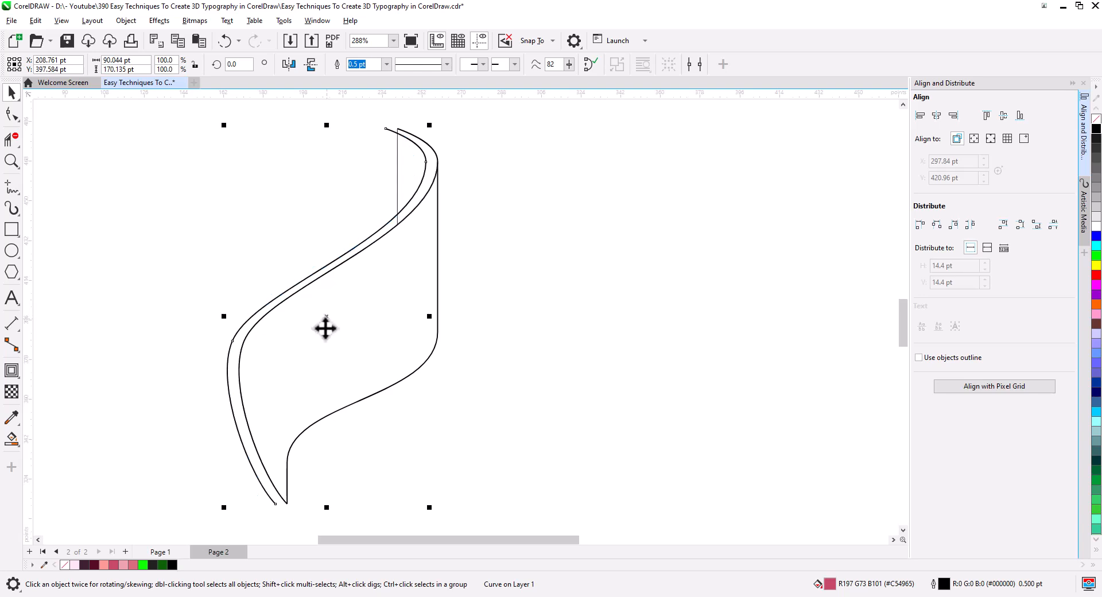
left_click(12, 115)
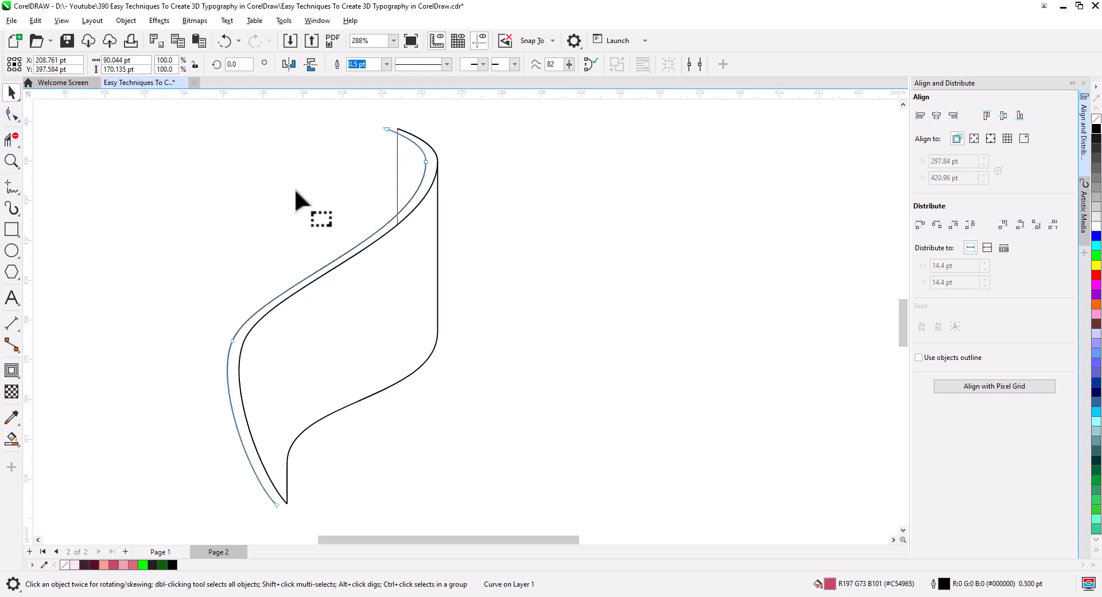
left_click(386, 128)
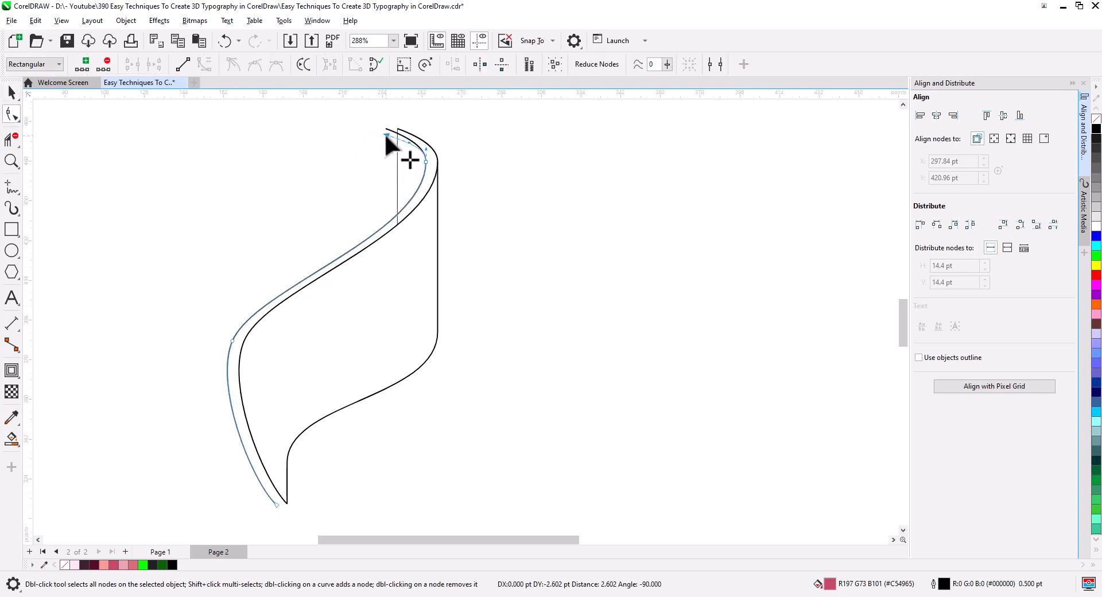
left_click_drag(384, 133, 384, 132)
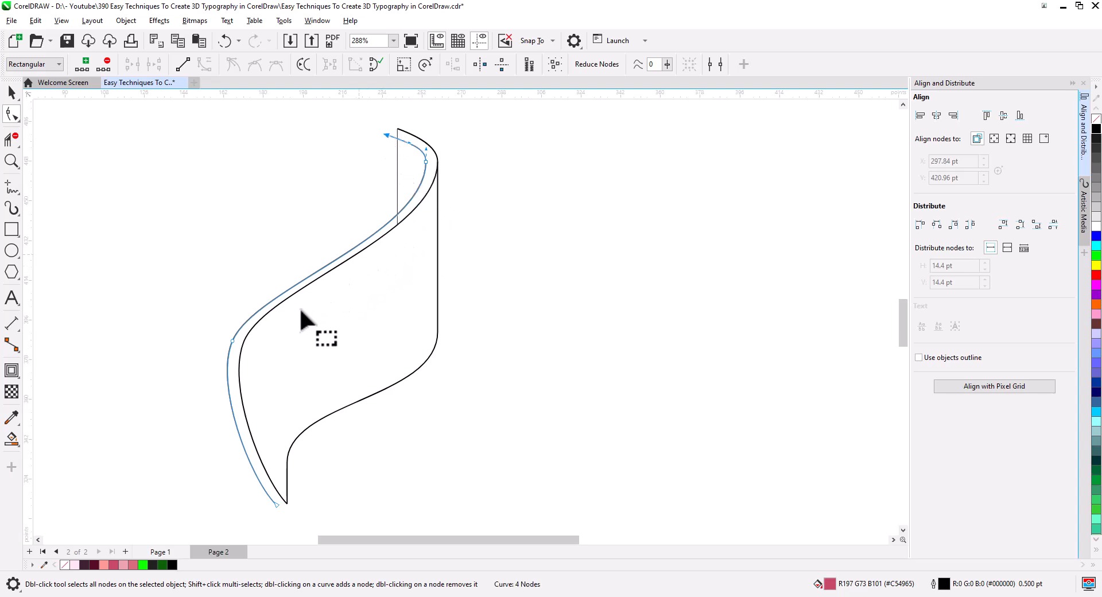
Adjust the copied curve's bend at its left node and move its bottom end node onto the strip's bottom tip.
left_click(233, 341)
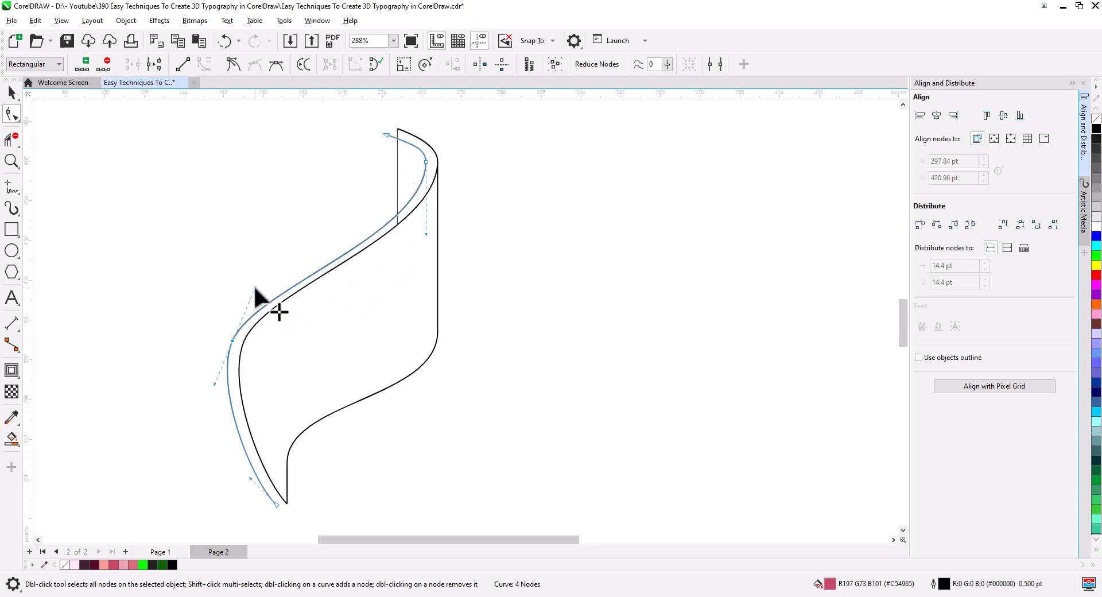
left_click_drag(255, 288, 274, 283)
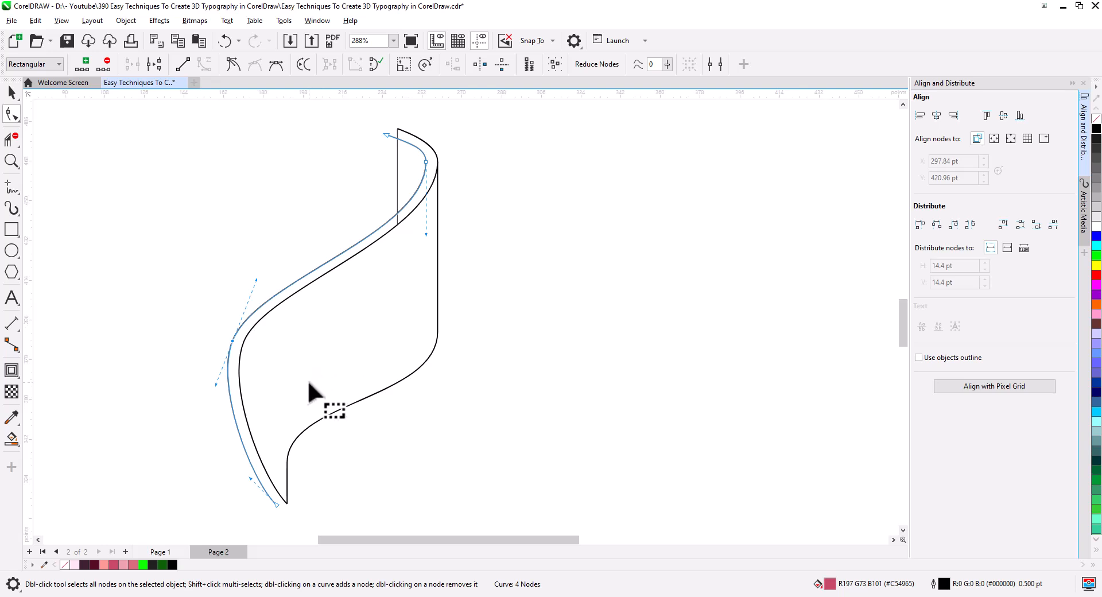
left_click_drag(309, 396, 275, 305)
left_click_drag(241, 415, 251, 409)
scroll(299, 297, "down", 2)
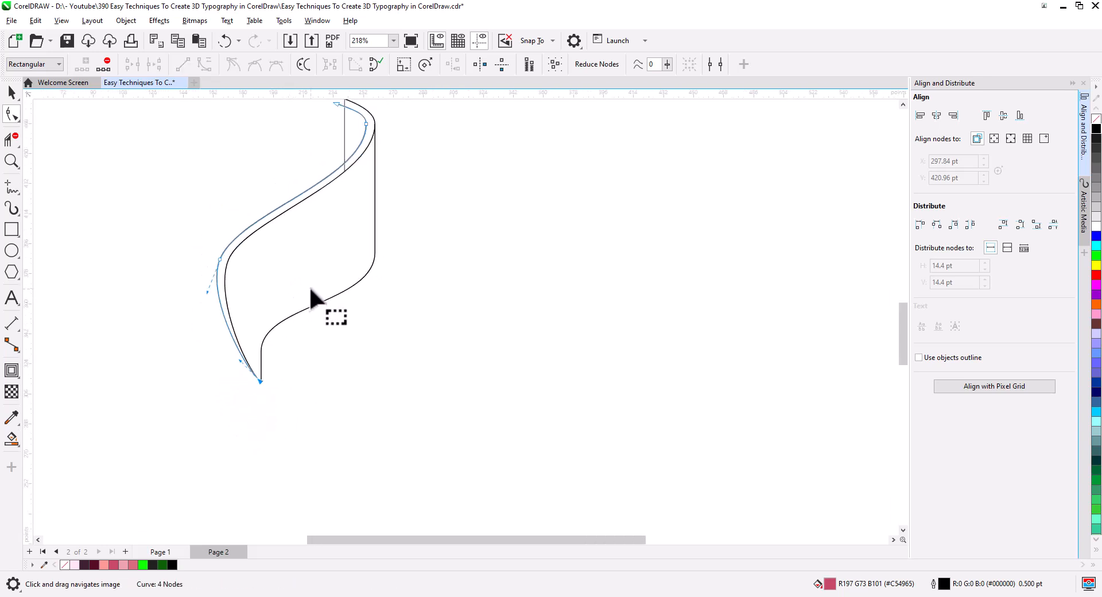
Smart Fill the two areas between the parallel edge curves and weld the filled pieces into one band.
left_click(12, 439)
left_click(360, 185)
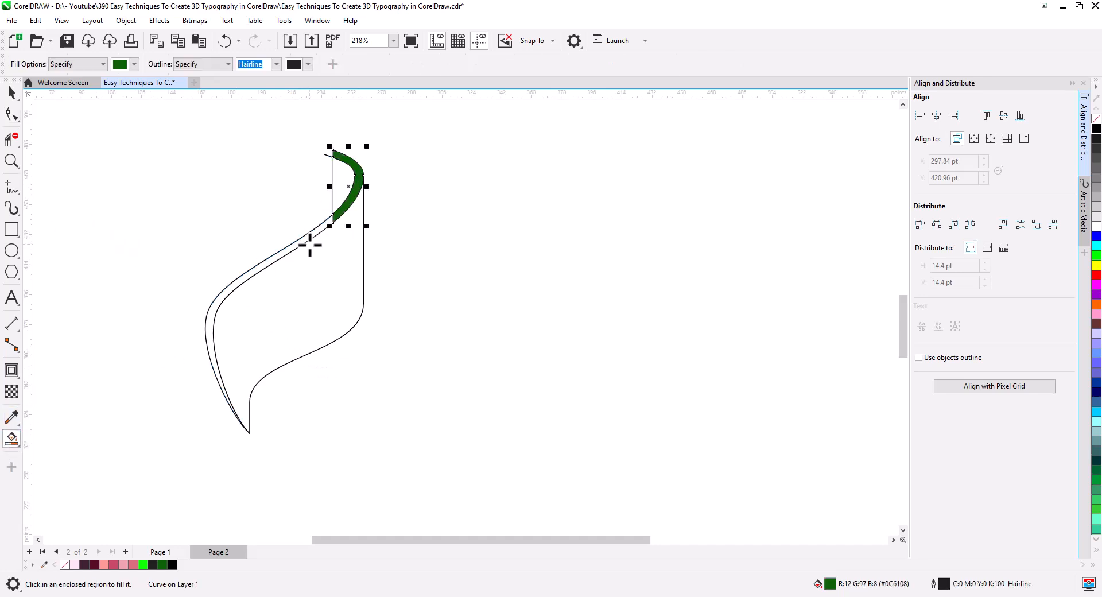
left_click(303, 243)
left_click(11, 92)
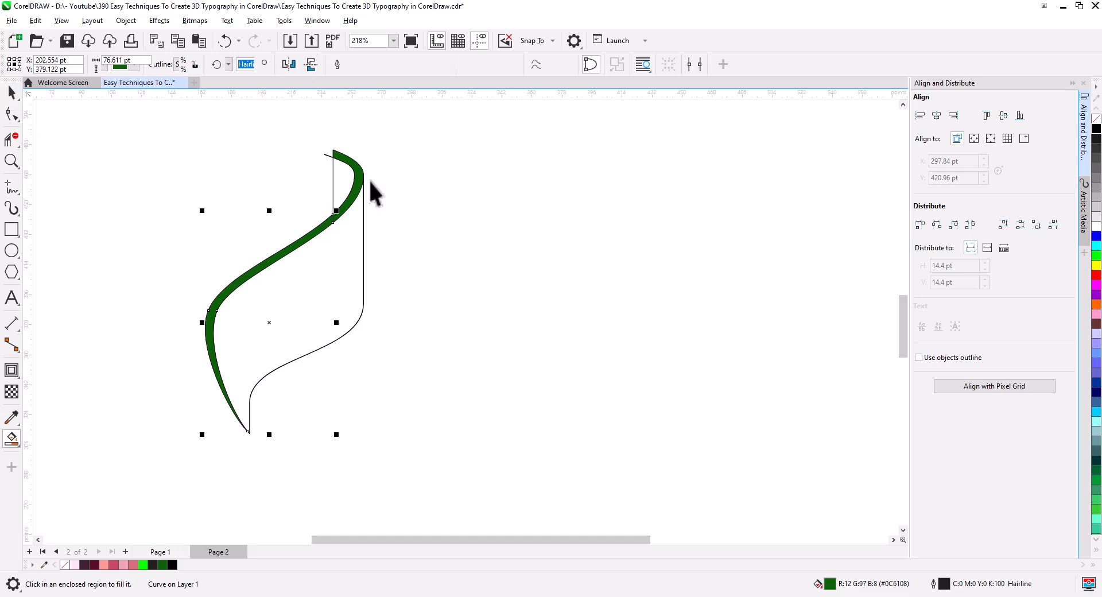
left_click(360, 167, "shift")
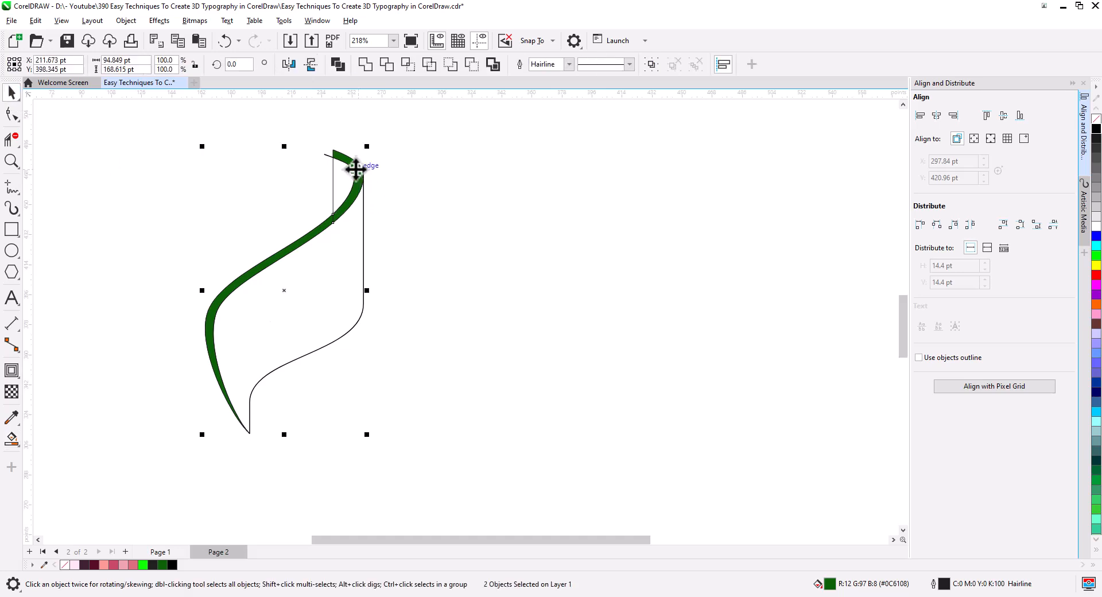
left_click(365, 65)
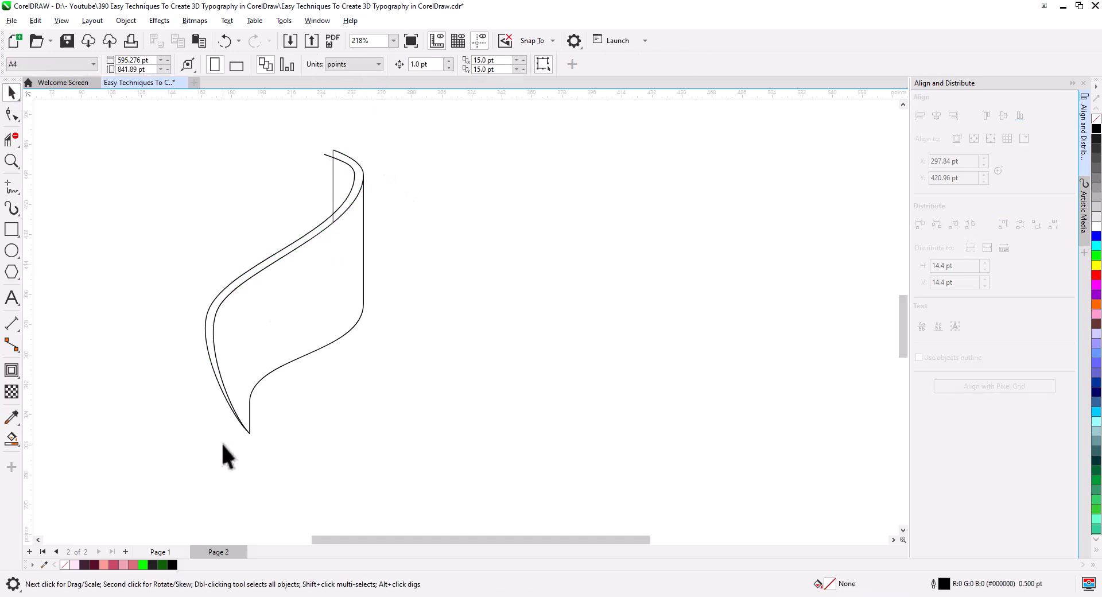
Paste the welded band onto the letter artwork on Page 1 and fill it black.
left_click(173, 552)
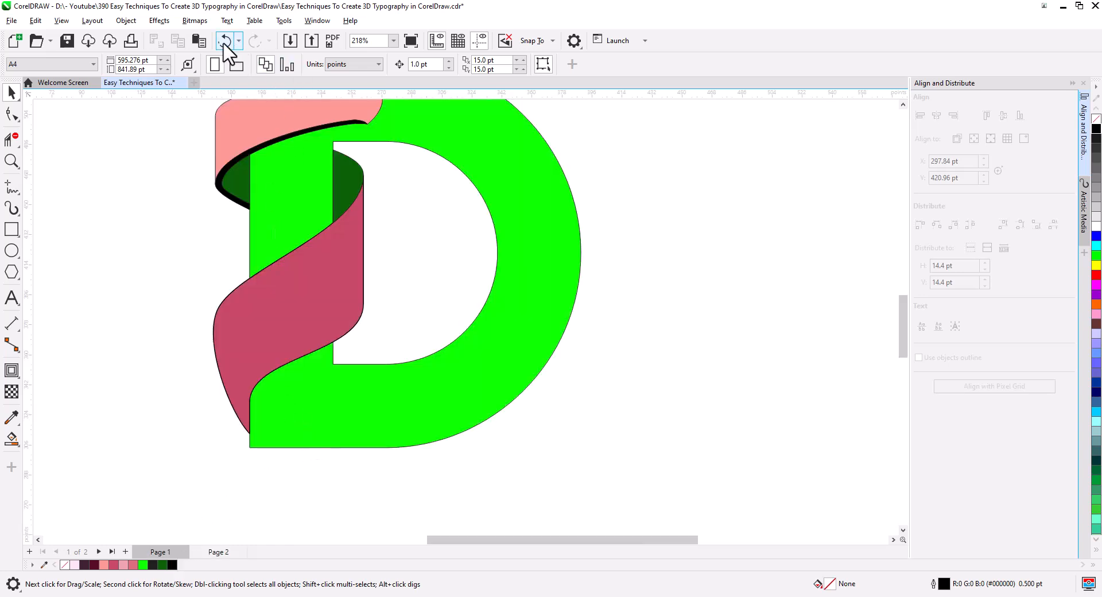
left_click(199, 40)
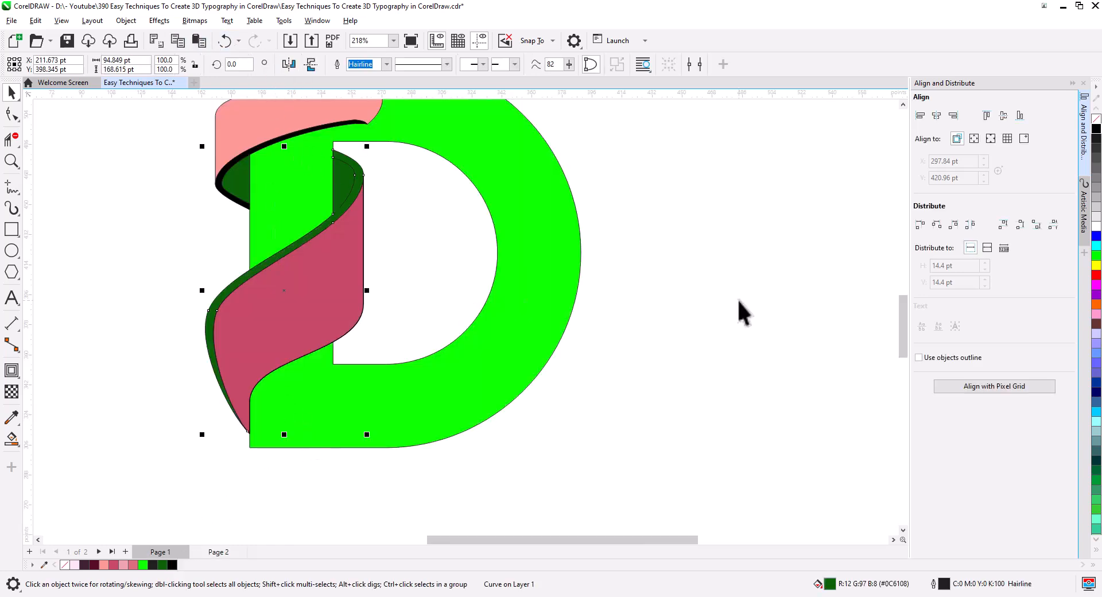
left_click(1097, 129)
left_click(709, 304)
scroll(433, 342, "down", 1)
scroll(436, 350, "down", 1)
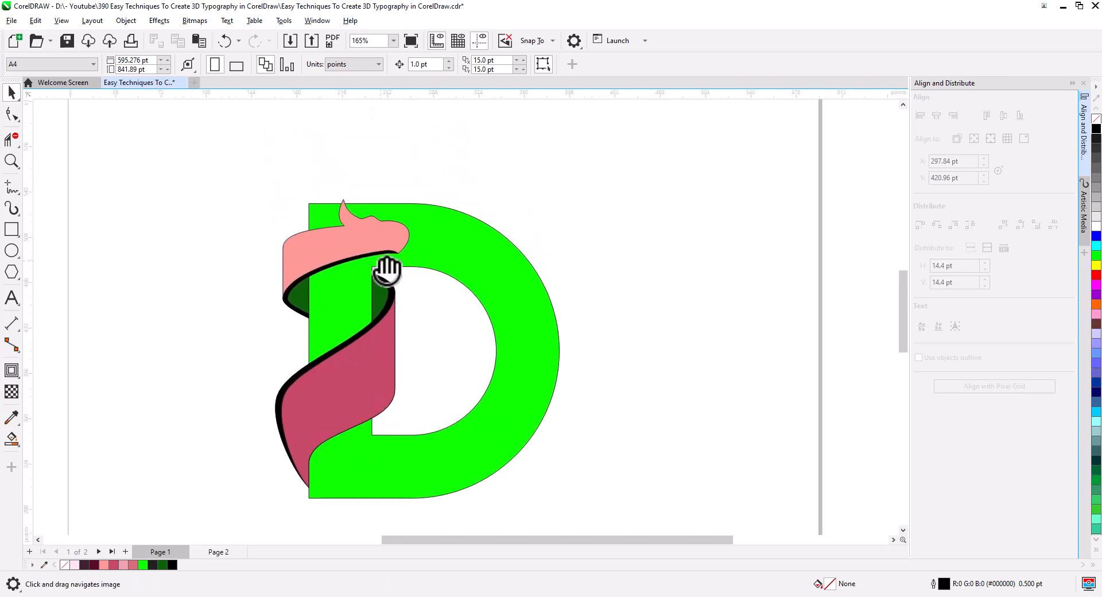
Reshape the pink strip's pointed horn and upper head outline by repositioning its nodes.
scroll(373, 287, "up", 5)
left_click_drag(356, 345, 393, 332)
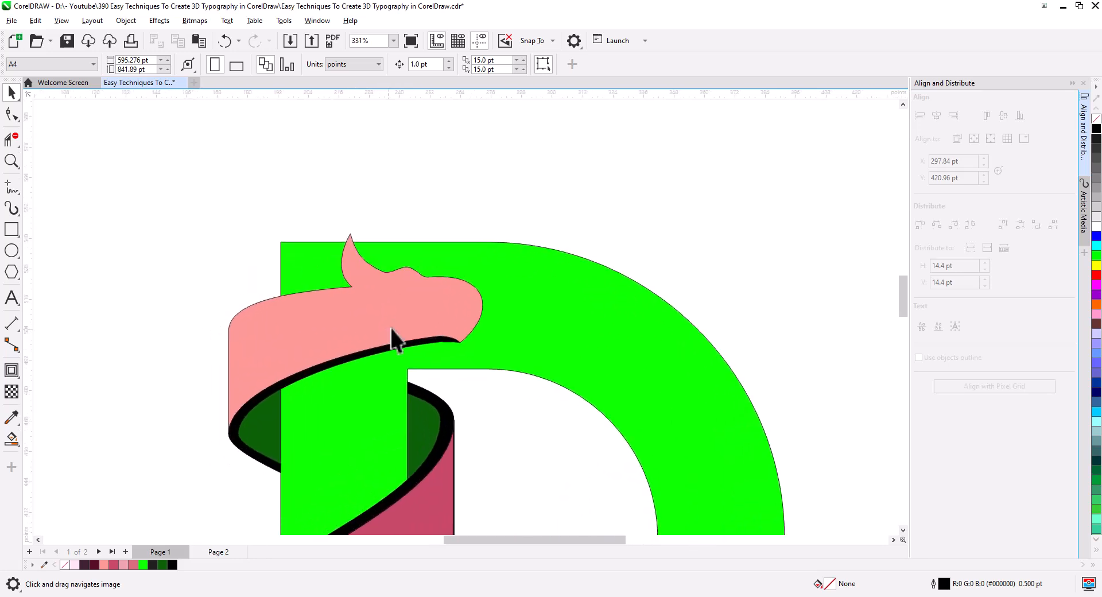
left_click(12, 115)
left_click(309, 322)
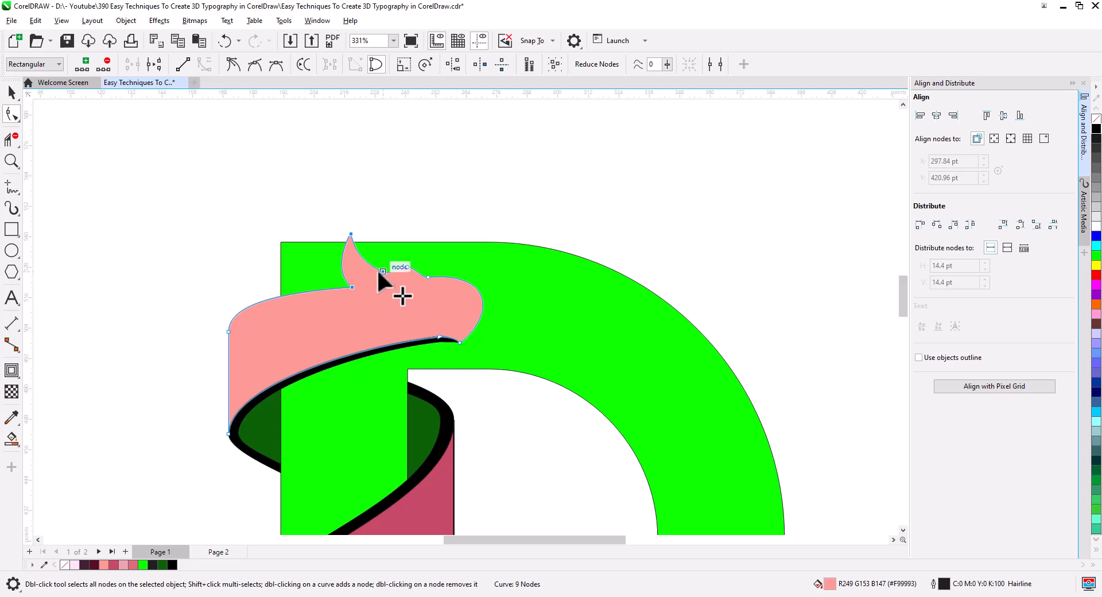
left_click_drag(381, 271, 495, 312)
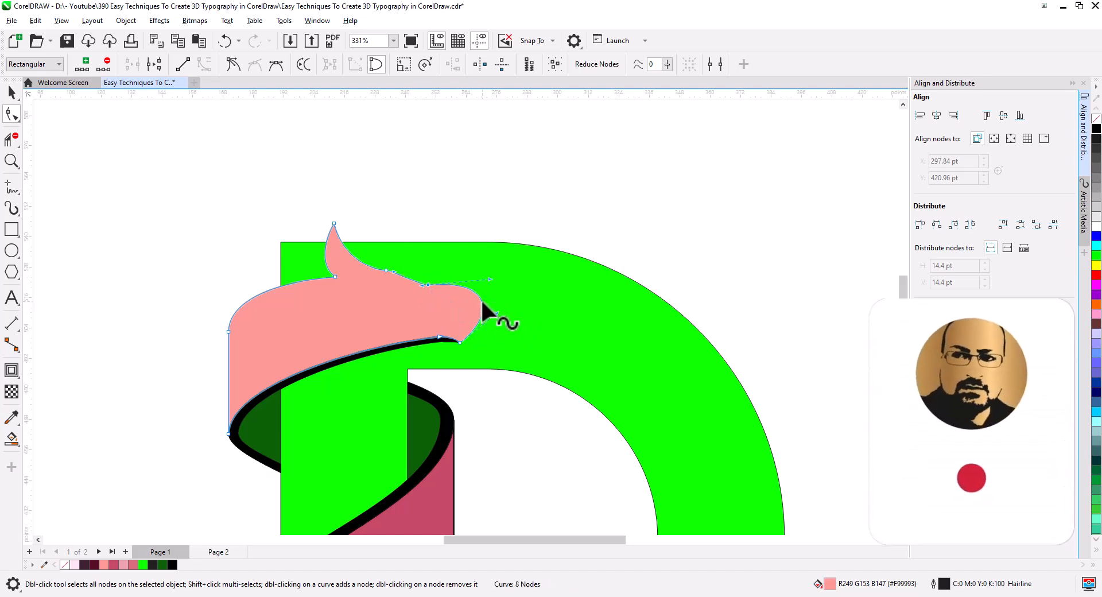
Add nodes on the pink head's rounded tip, straighten its segments and pull the middle node outward for an angular end.
double_click(477, 294)
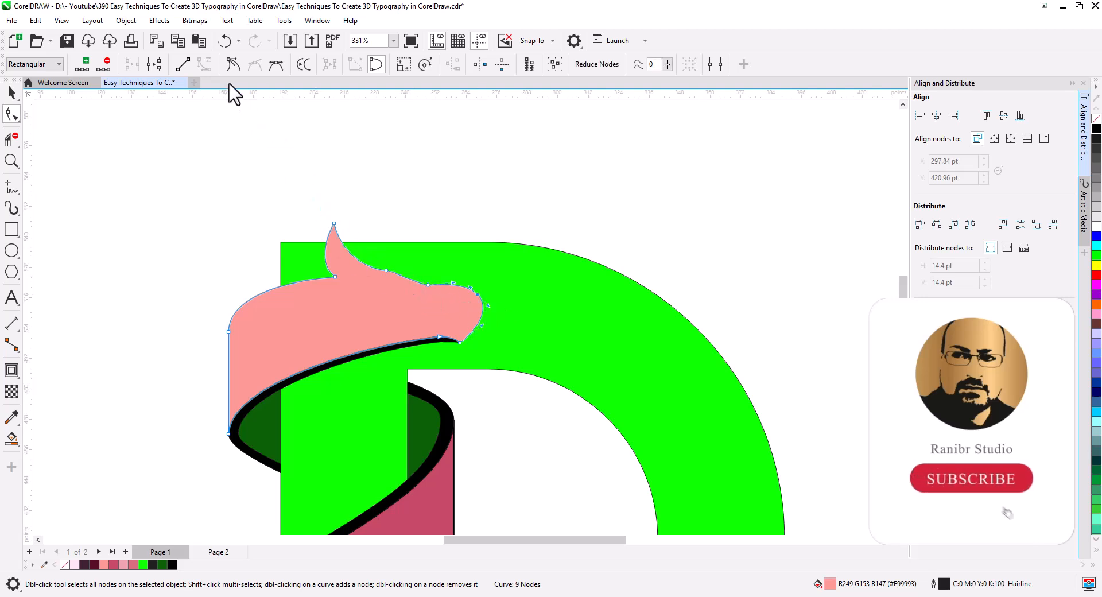
left_click(182, 63)
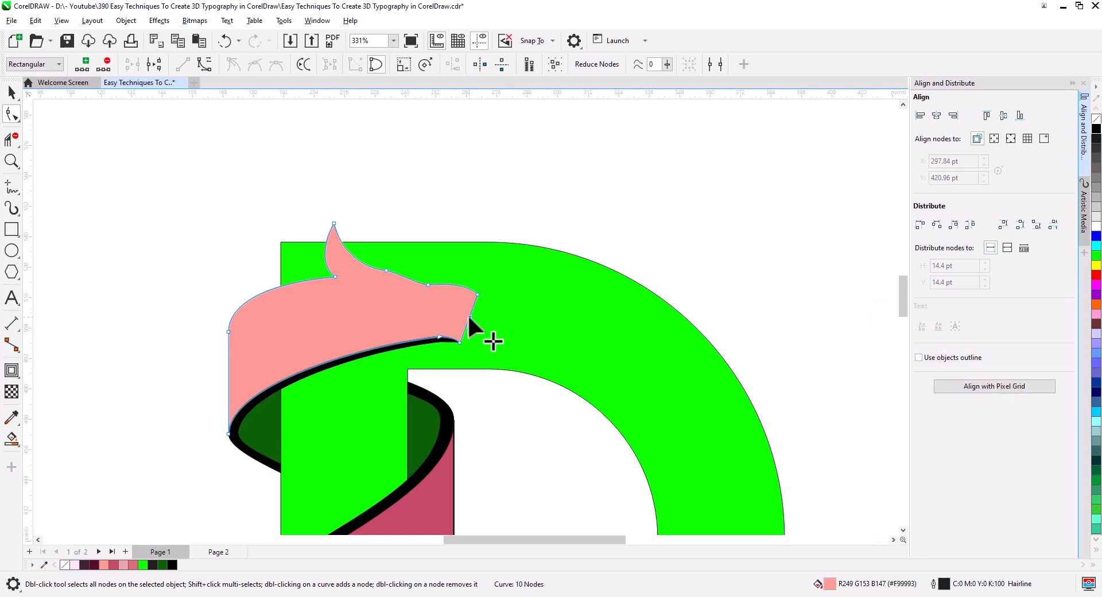
mouse_move(469, 314)
left_mouse_down()
mouse_move(492, 317)
mouse_move(481, 317)
left_mouse_up()
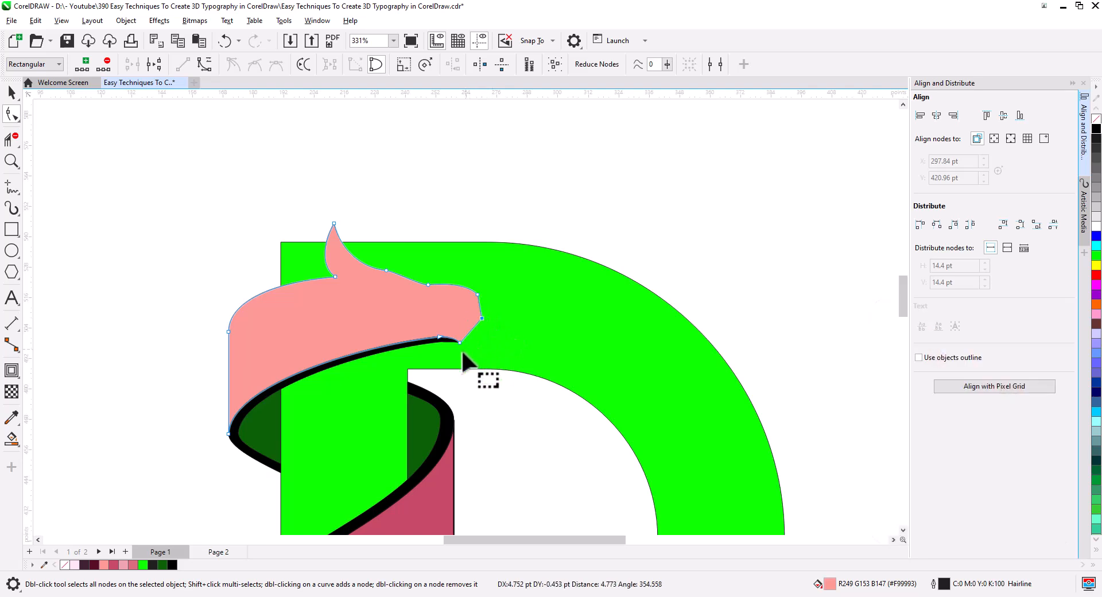
left_click_drag(462, 353, 462, 353)
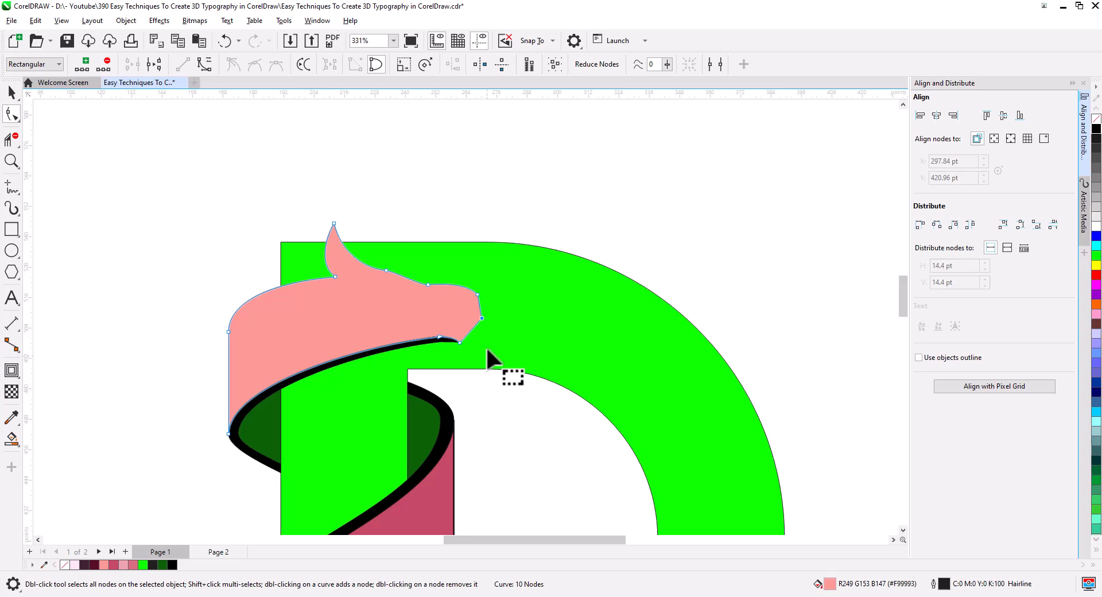
left_click(19, 93)
left_click(111, 254)
scroll(363, 325, "down", 1)
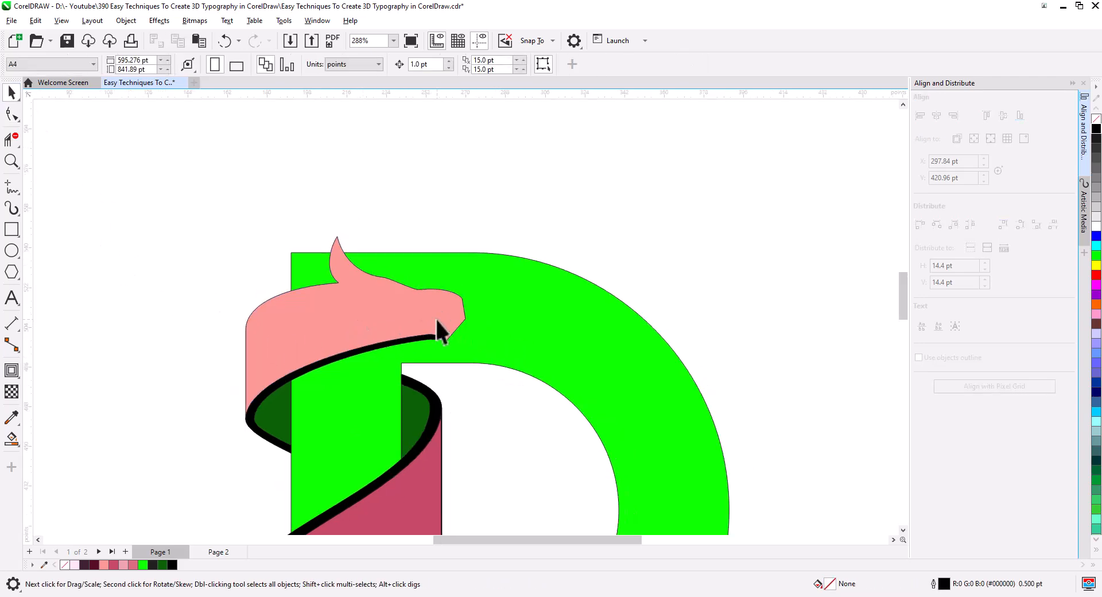
Move the pink head's upper corner node inward so the outline slopes down to a pointed tip.
scroll(465, 339, "up", 3)
left_click(11, 115)
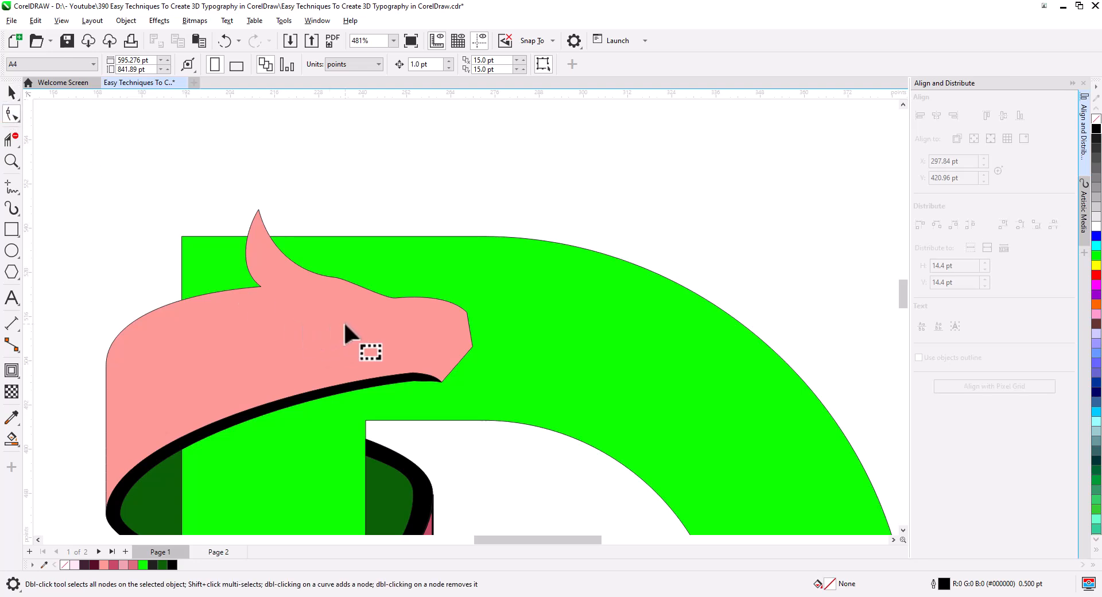
left_click(345, 321)
left_click_drag(464, 308, 441, 304)
left_click(11, 93)
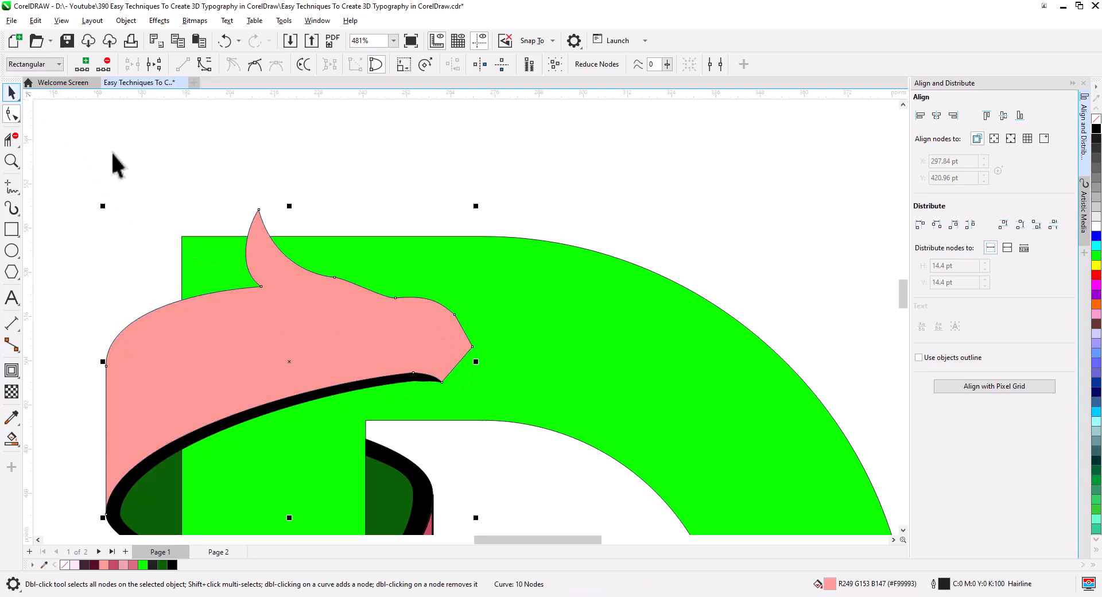
left_click(112, 152)
scroll(454, 329, "down", 6)
left_click_drag(513, 402, 485, 252)
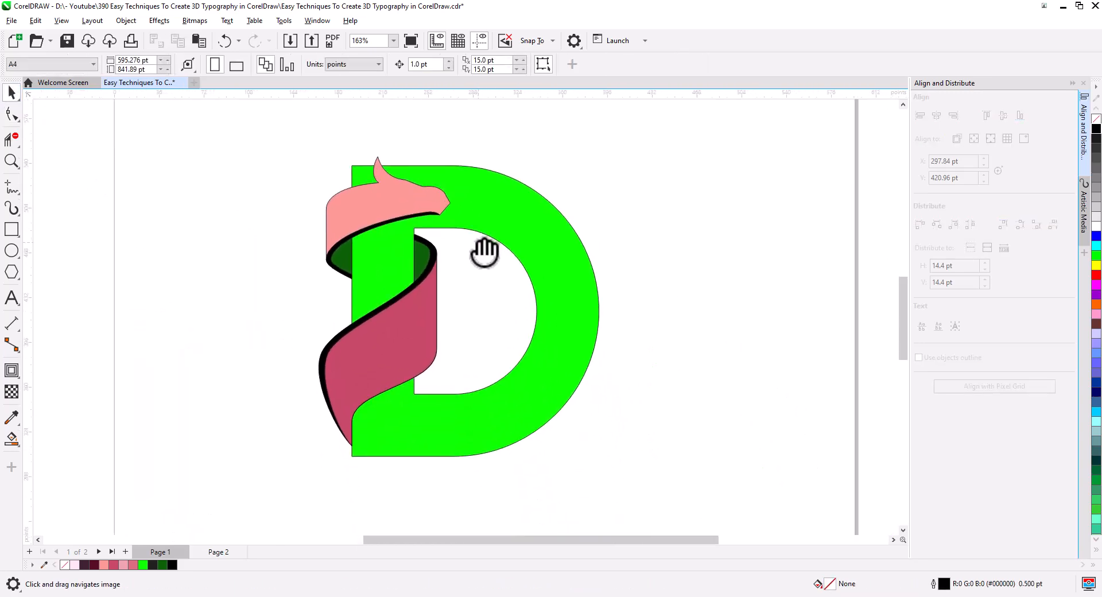
Fill the letter D with the near-black colour from the document palette.
scroll(474, 371, "up", 3)
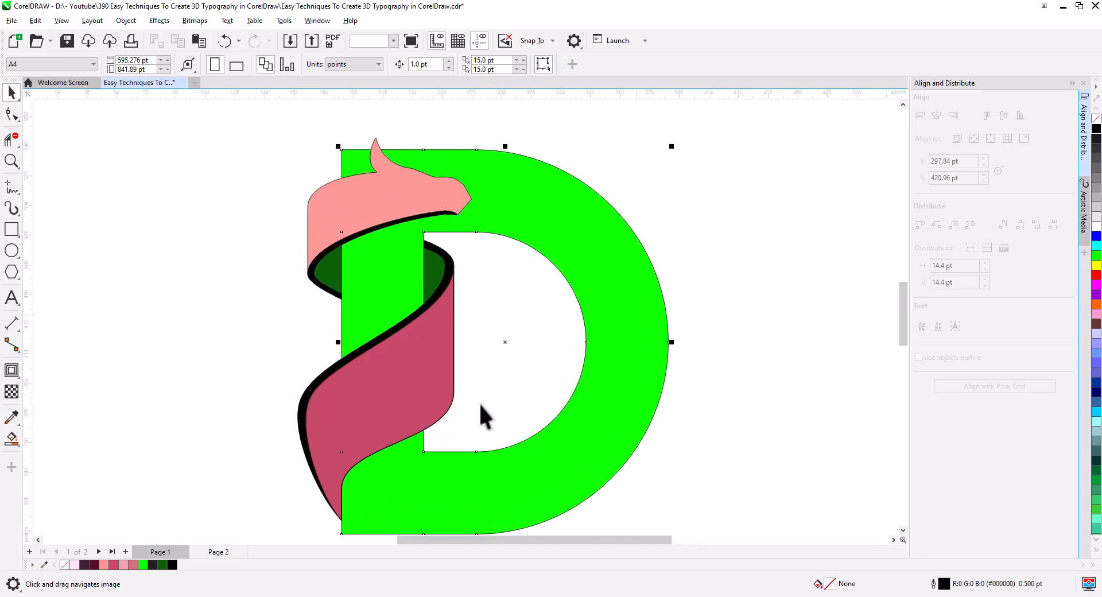
left_click(299, 417)
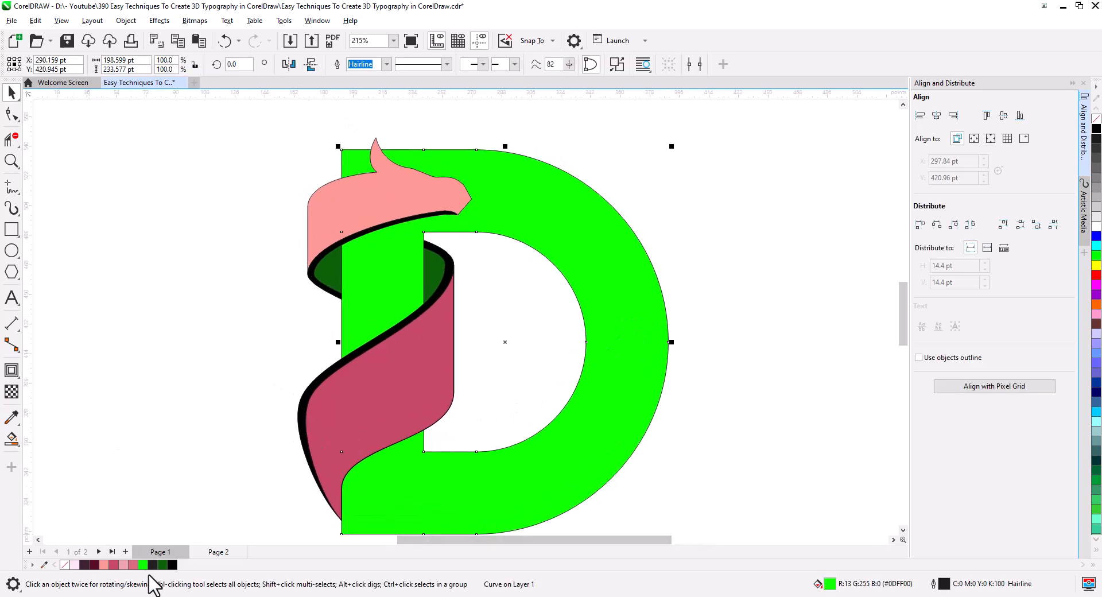
left_click(153, 565)
left_click(201, 395)
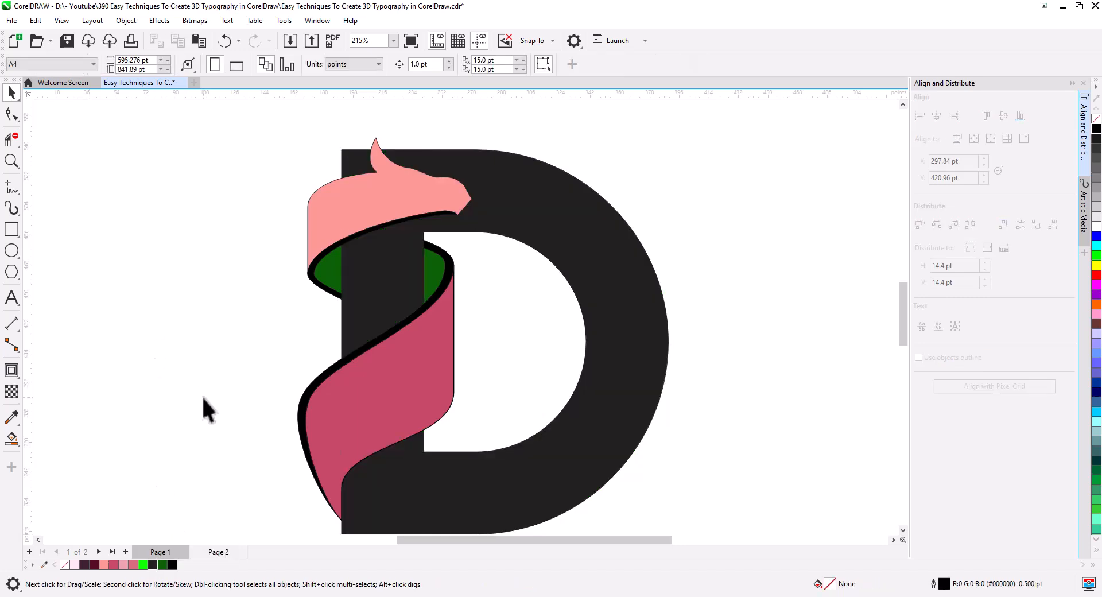
Apply a linear fountain fill to the pink strip, running from its left edge up to the head.
scroll(323, 235, "up", 1)
left_click(372, 192)
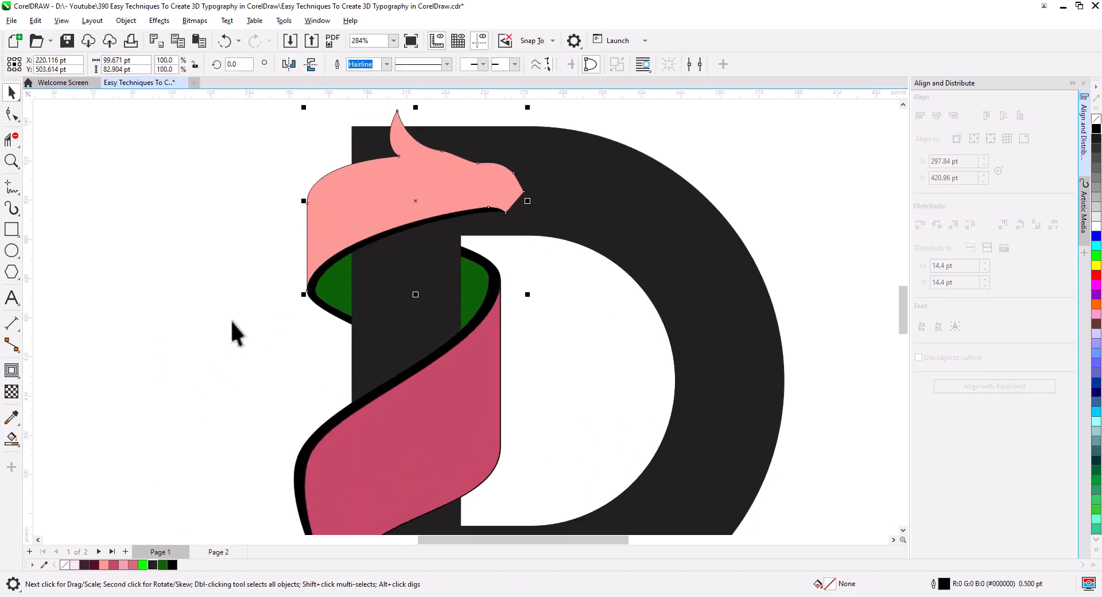
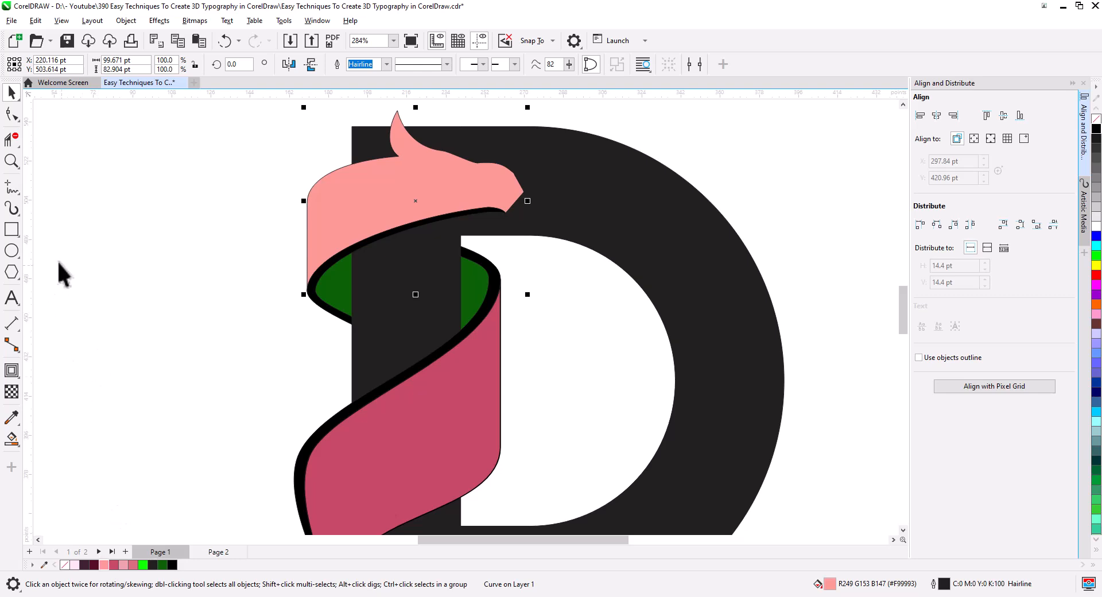
left_click(10, 444)
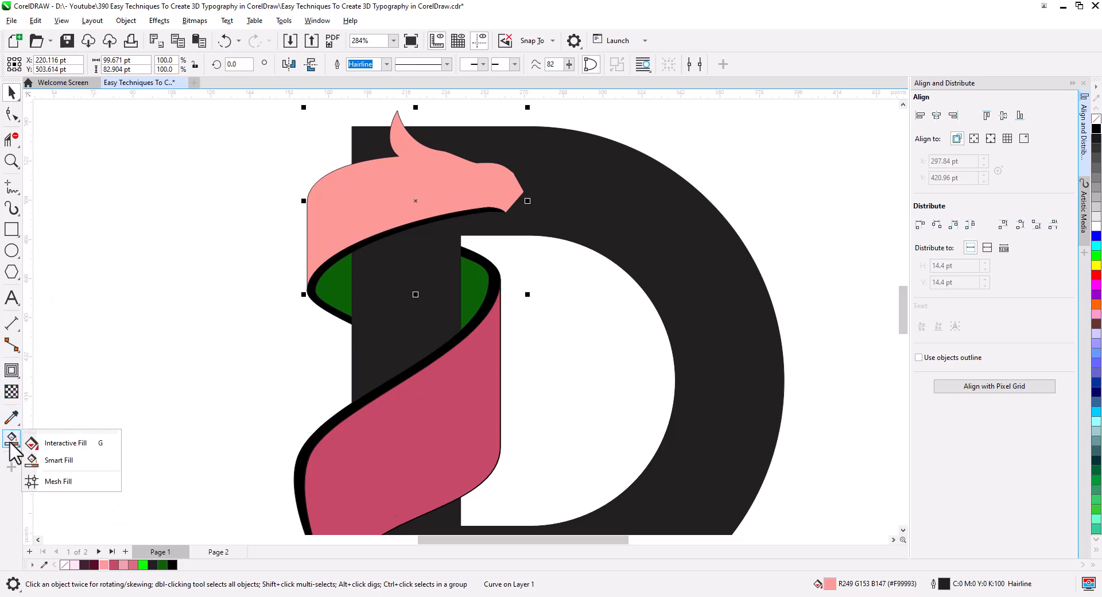
left_click(57, 443)
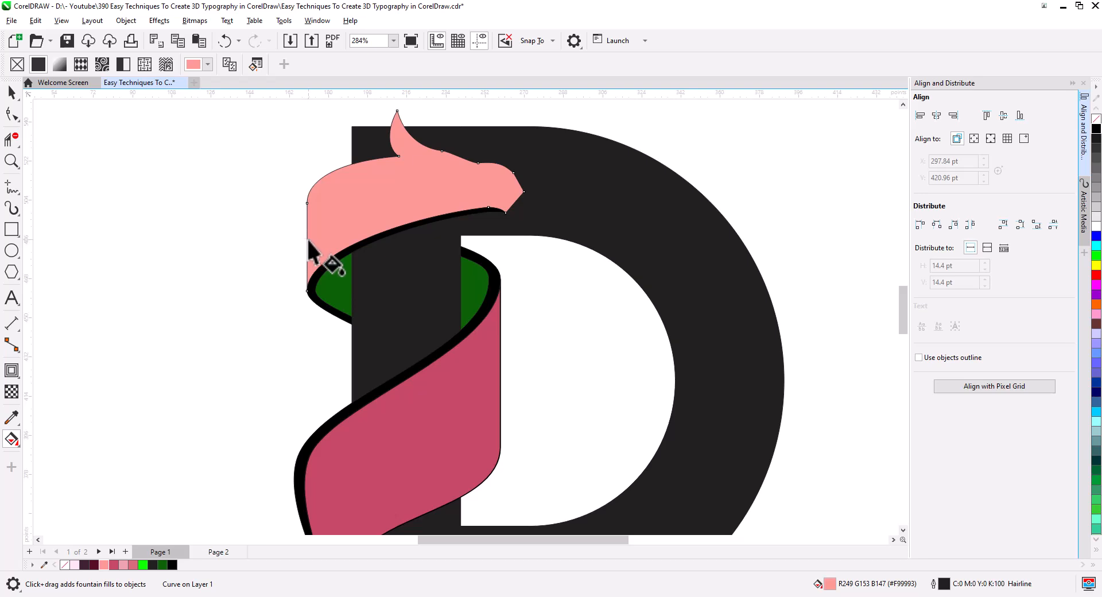
left_click_drag(307, 239, 488, 182)
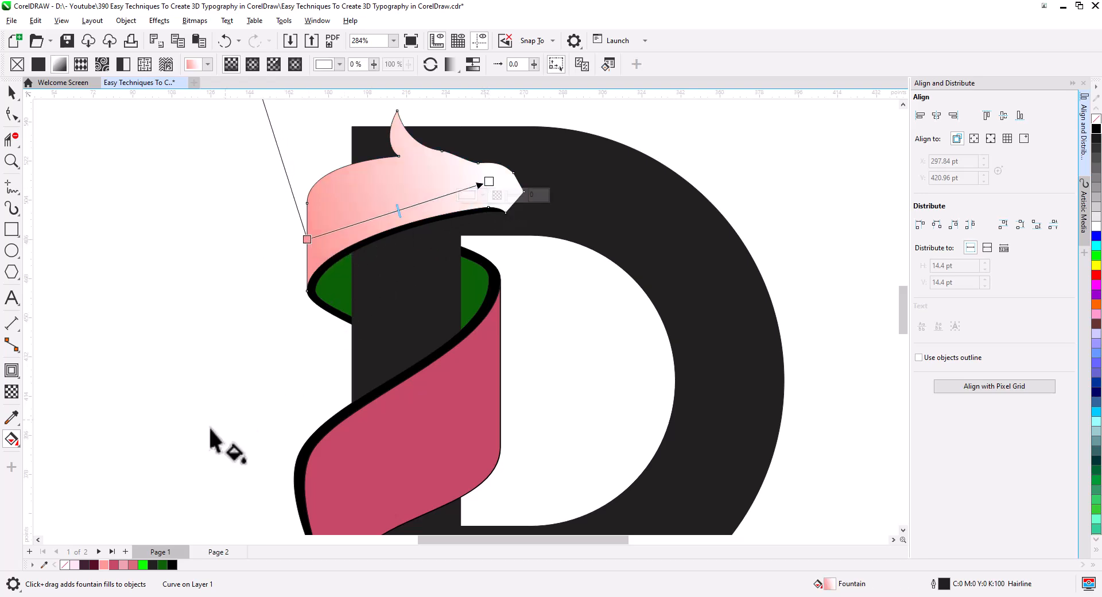
Set the gradient's start colour to dark maroon and skew the gradient by moving its side handle nearly vertical above the start.
left_click_drag(94, 565, 307, 240)
left_click_drag(322, 270, 313, 357)
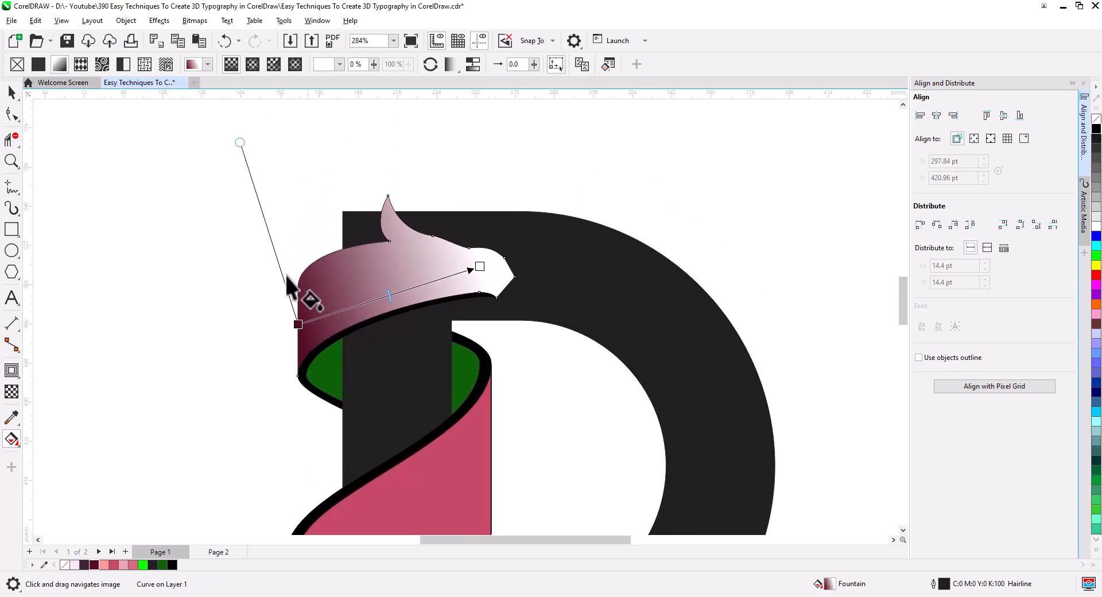
left_click_drag(239, 141, 291, 185)
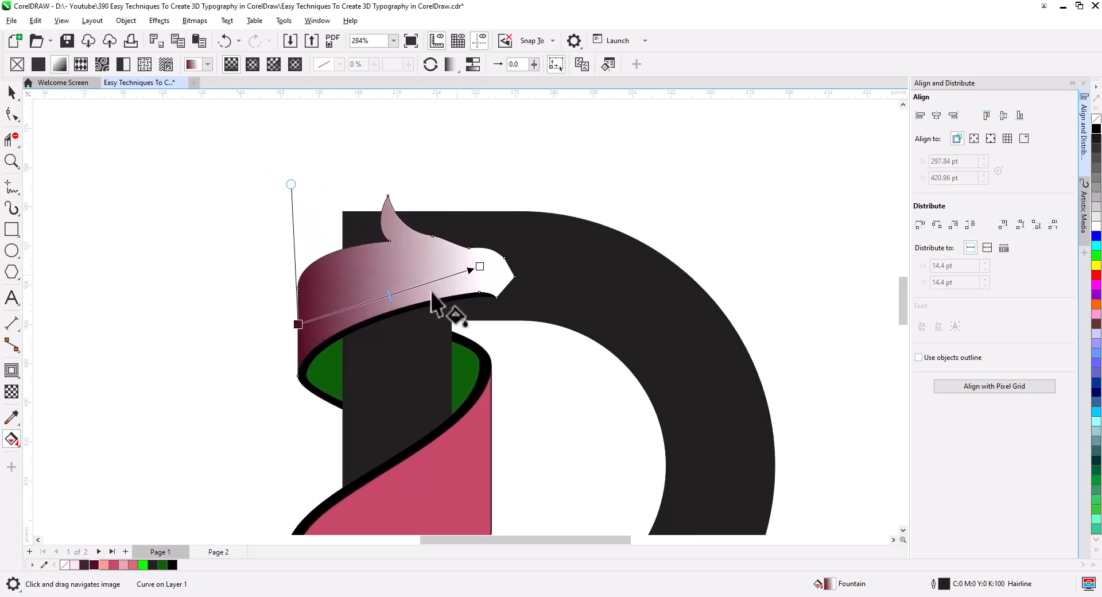
Set the upper strip's gradient end colour to salmon pink and add a crimson stop close to the dark maroon start.
left_click_drag(113, 565, 480, 266)
left_click_drag(480, 266, 474, 261)
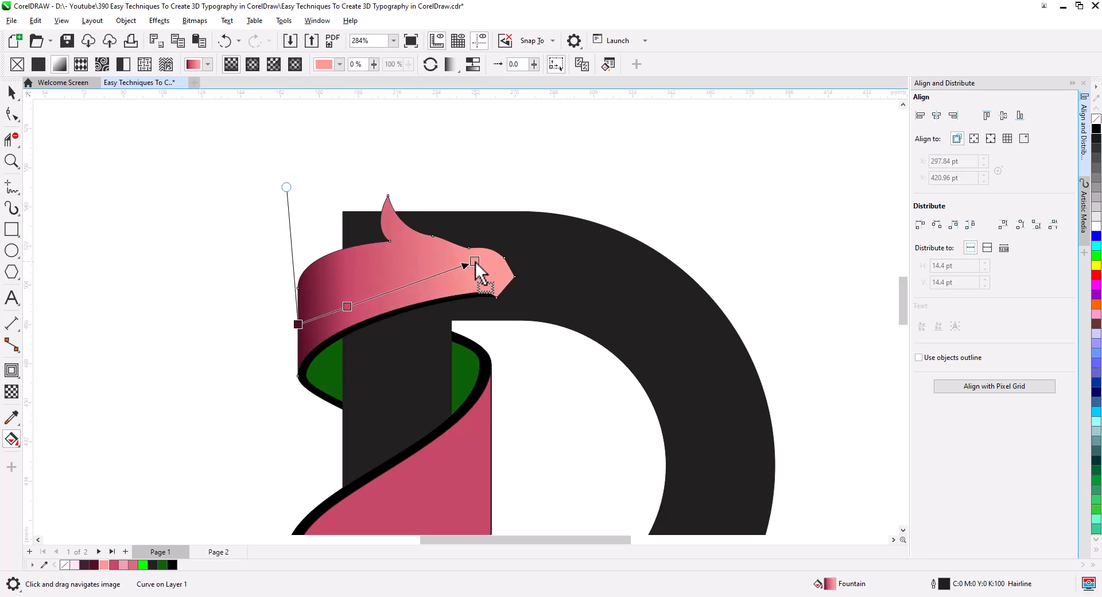
left_click_drag(347, 306, 352, 305)
left_click_drag(286, 186, 289, 190)
left_click_drag(352, 305, 344, 308)
Add a pale pink stop and a salmon stop to the upper strip's gradient and tilt its side handle outward.
left_click_drag(75, 565, 365, 300)
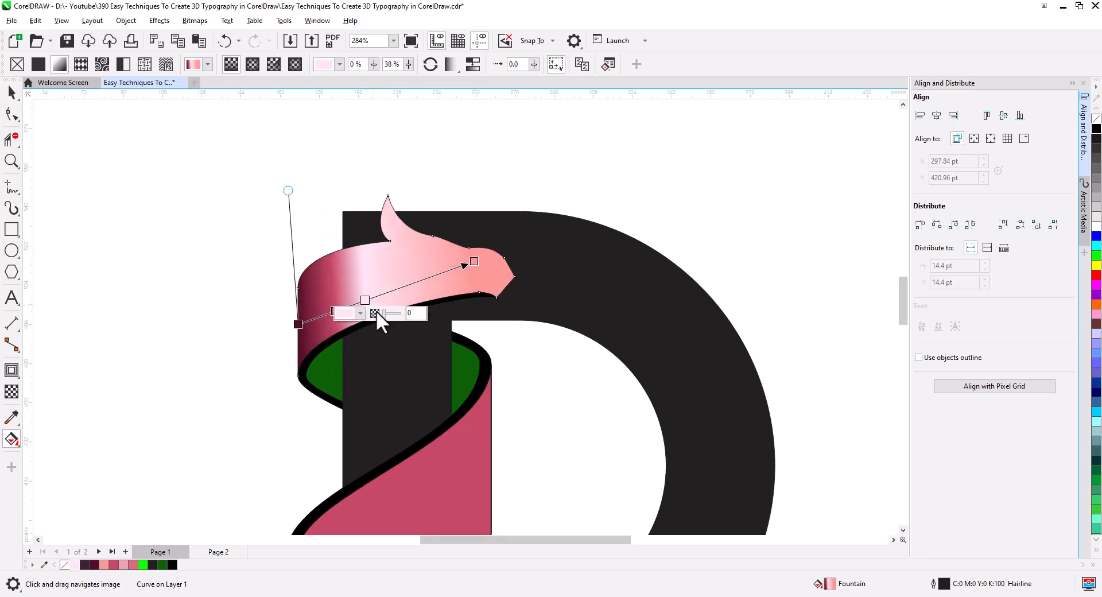
left_click_drag(288, 190, 268, 201)
left_click_drag(103, 565, 414, 283)
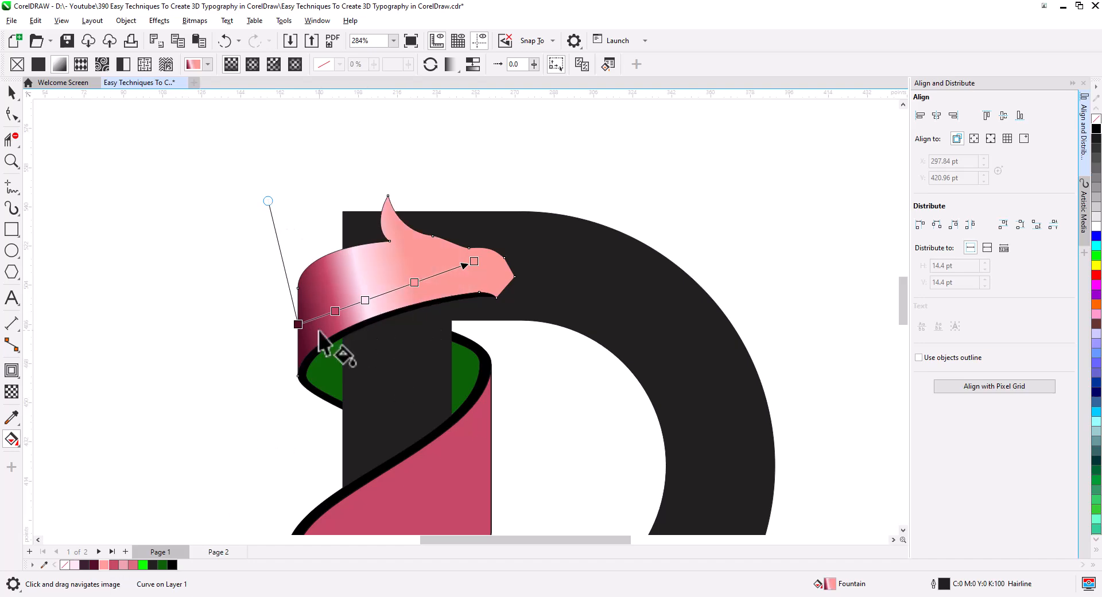
Fill the black edge band beneath the upper strip with the salmon colour from the document palette.
left_click(12, 93)
left_click(495, 368)
scroll(348, 359, "up", 1)
left_click_drag(349, 359, 306, 312)
left_click(244, 336)
left_click(104, 565)
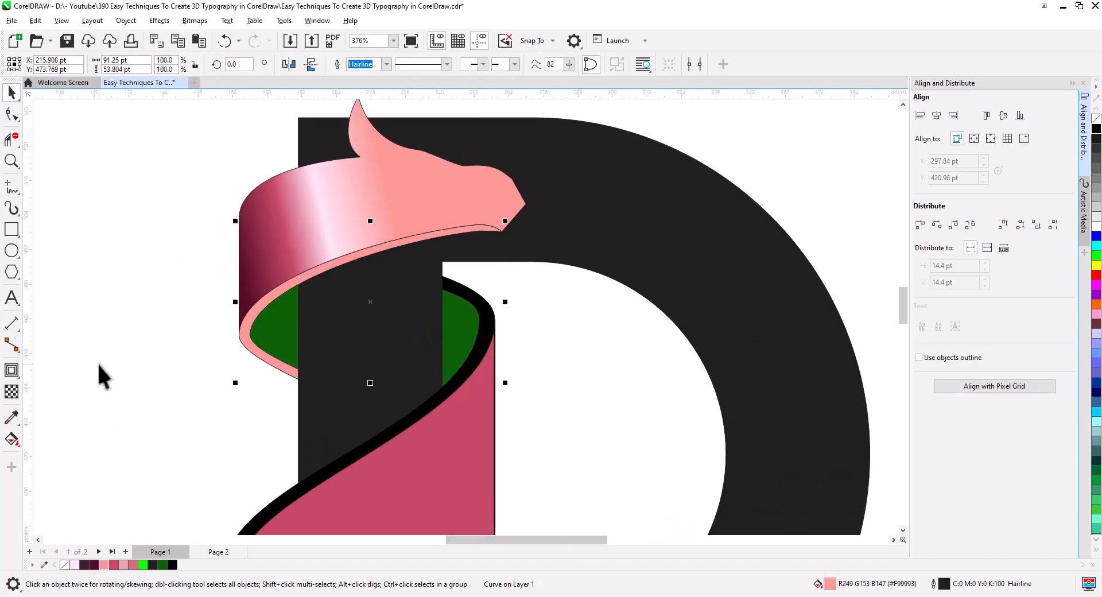
Apply a linear fountain fill to the upper edge band, from dark maroon under the head to salmon at its lower-left end.
left_click(17, 443)
left_click_drag(490, 225, 265, 362)
left_click_drag(94, 565, 491, 225)
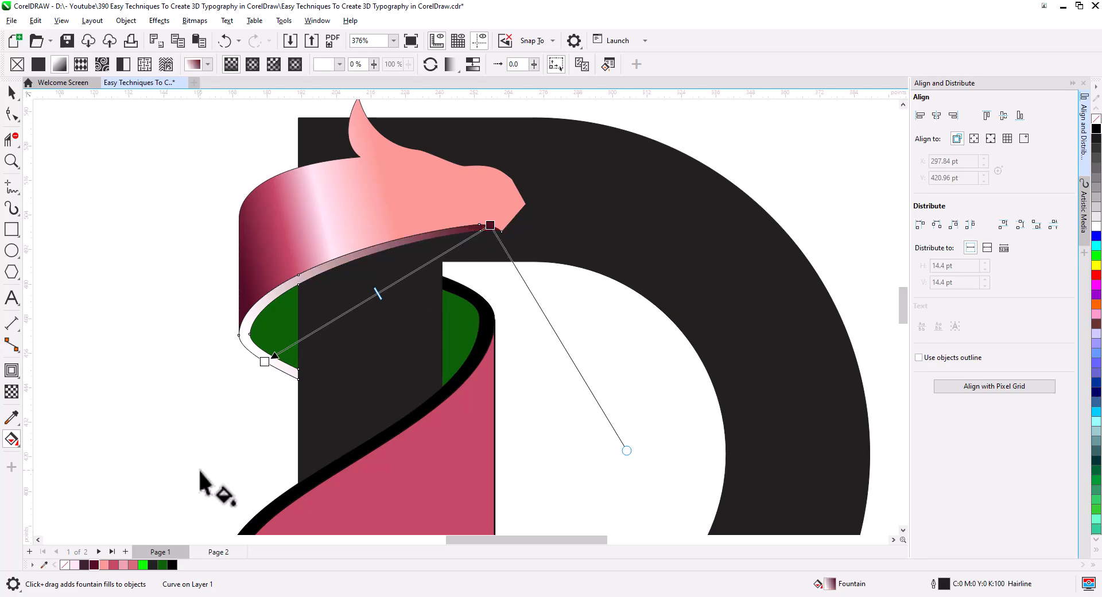
left_click_drag(266, 362, 265, 362)
left_click_drag(378, 294, 346, 308)
left_click_drag(490, 225, 472, 226)
Fill the green inner fold left of the stem with a linear gradient from dark maroon to salmon towards the stem.
left_click_drag(422, 358, 355, 338)
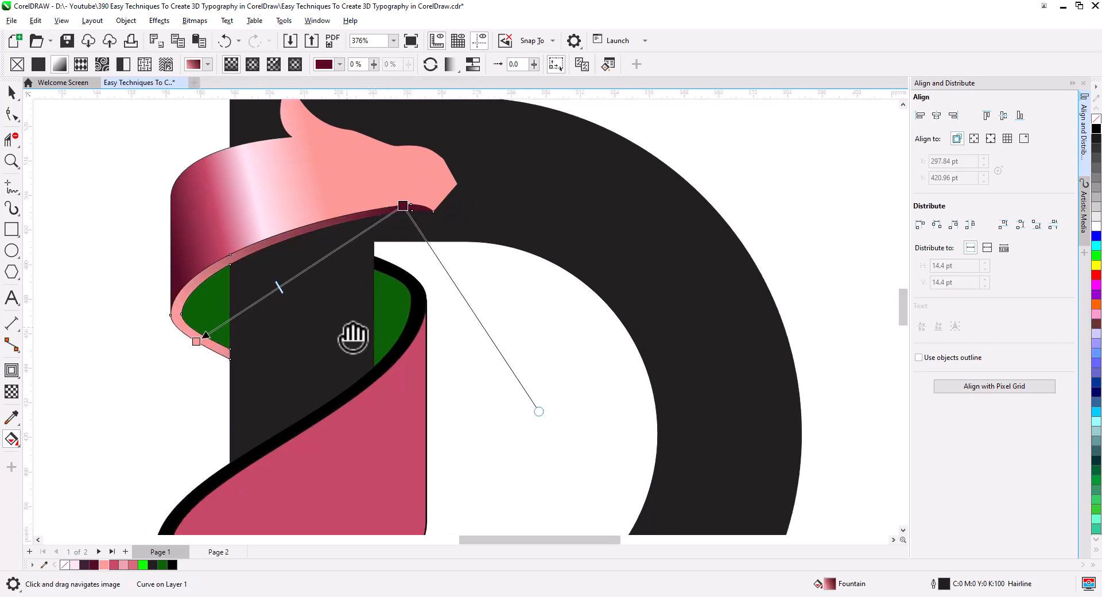
left_click(12, 93)
left_click(114, 207)
left_click(199, 303)
left_click(386, 335, "shift")
left_click(152, 487)
left_click(212, 310)
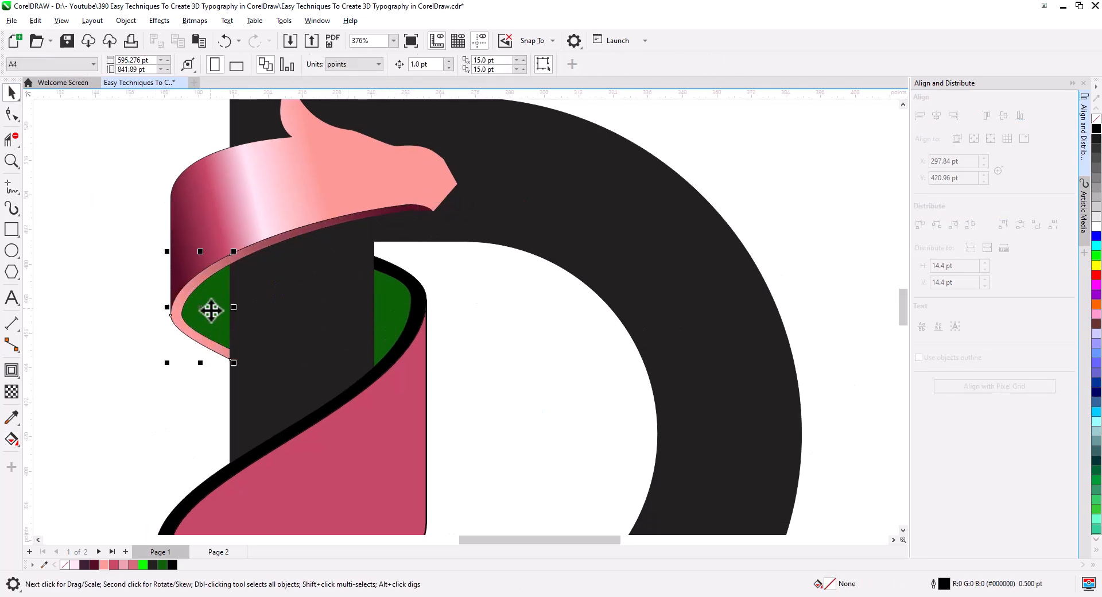
left_click(94, 565)
left_click(12, 439)
left_click_drag(195, 289, 240, 318)
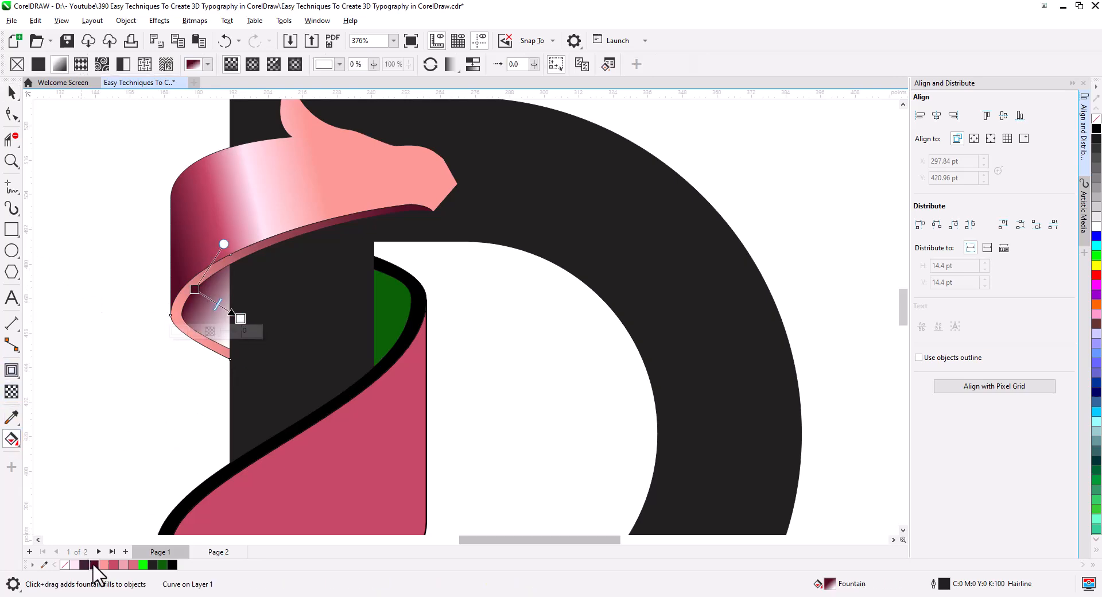
left_click_drag(104, 565, 268, 331)
Copy the fill properties of the left inner fold to the green inner fold on the right of the stem.
left_click(12, 93)
left_click(390, 320)
left_click(61, 21)
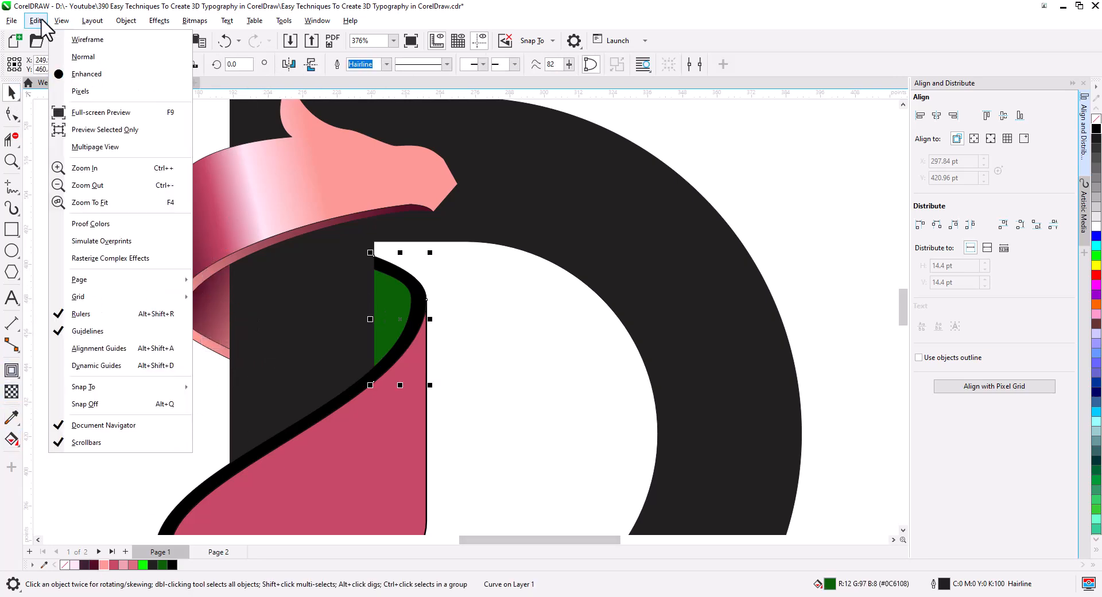
mouse_move(36, 21)
left_click(80, 233)
left_click(451, 289)
left_click(568, 323)
left_click(215, 319)
Reposition the right inner fold's gradient so the dark maroon lies along its outer edge and the salmon beside the stem.
left_click(12, 439)
left_click_drag(458, 342, 352, 308)
left_click_drag(394, 298, 406, 326)
left_click_drag(352, 308, 338, 299)
Apply a linear fountain fill diagonally across the lower pink strip, with dark maroon at both ends.
left_click(11, 94)
left_click(115, 183)
left_click_drag(367, 377, 207, 425)
left_click(371, 334)
scroll(371, 334, "down", 1)
left_click(11, 439)
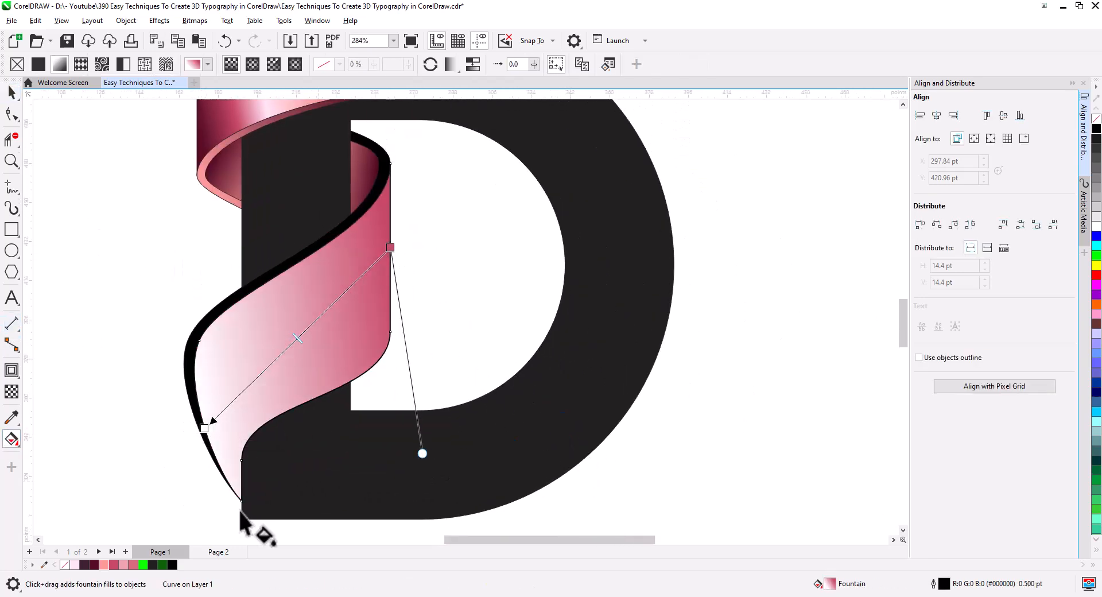
left_click_drag(389, 251, 391, 248)
left_click_drag(94, 565, 210, 445)
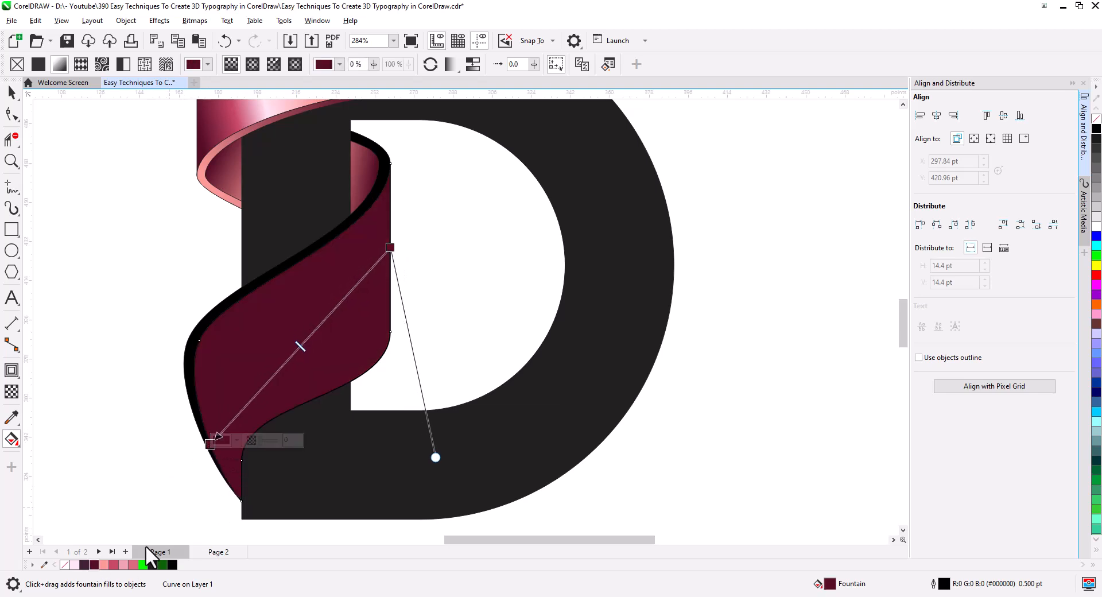
Add a crimson stop near each end and a salmon stop midway in the lower strip's gradient, and adjust its skew.
left_click_drag(113, 564, 239, 412)
left_click_drag(355, 285, 356, 284)
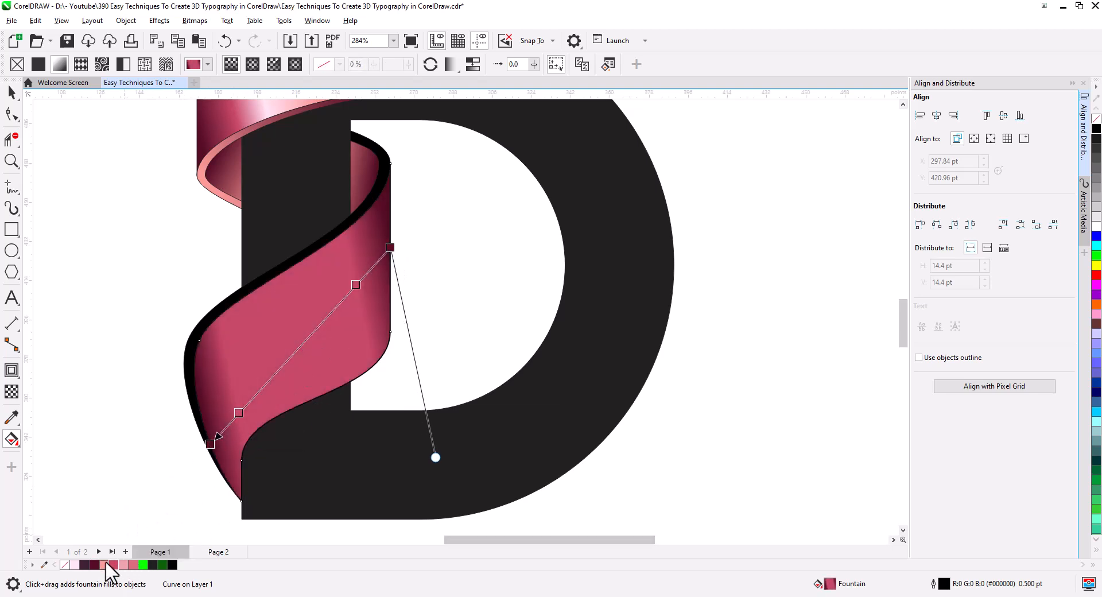
left_click_drag(104, 565, 297, 350)
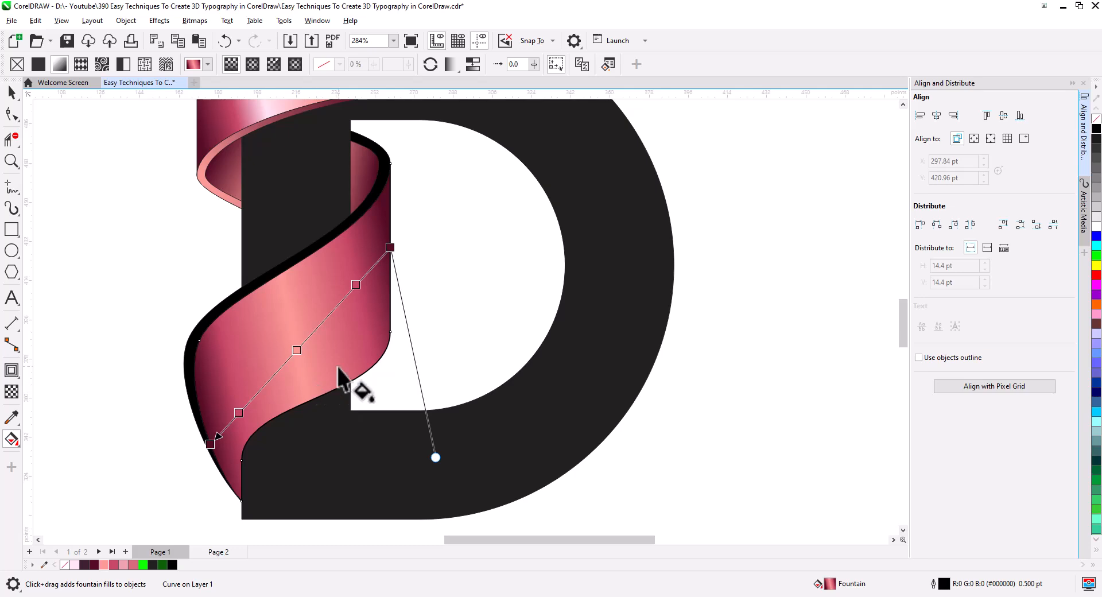
mouse_move(435, 458)
left_mouse_down()
mouse_move(428, 506)
mouse_move(426, 466)
left_mouse_up()
Apply a linear fountain fill along the lower black edge band, with salmon at the upper end and dark maroon at the lower end.
left_click(11, 92)
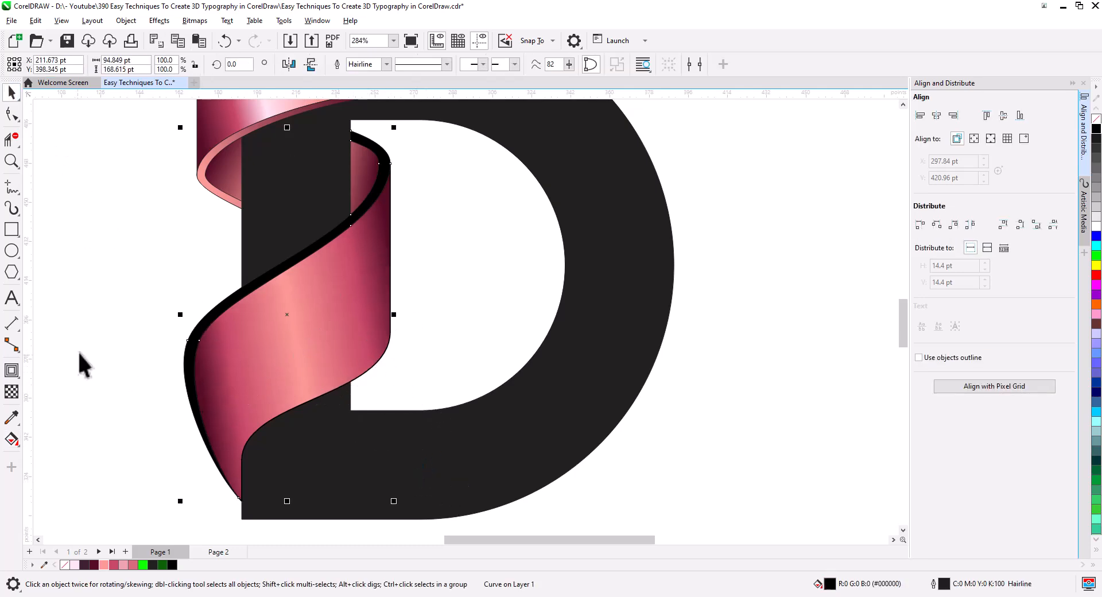
left_click(12, 440)
left_click_drag(386, 158, 184, 395)
left_click_drag(104, 565, 385, 158)
left_click_drag(94, 565, 201, 396)
Add pale pink and salmon intermediate stops to the lower edge band's gradient and adjust its end points and stop positions.
left_click_drag(104, 565, 307, 258)
left_click(74, 565)
left_click_drag(308, 258, 311, 253)
left_click_drag(103, 565, 355, 196)
left_click_drag(364, 185, 394, 143)
left_click_drag(178, 426, 176, 438)
left_click_drag(270, 310, 251, 336)
left_click_drag(292, 281, 288, 286)
left_click(11, 93)
left_click(57, 163)
Shift the lower strip's gradient up and to the right by moving its start past the right edge and its end inward.
scroll(366, 348, "down", 2)
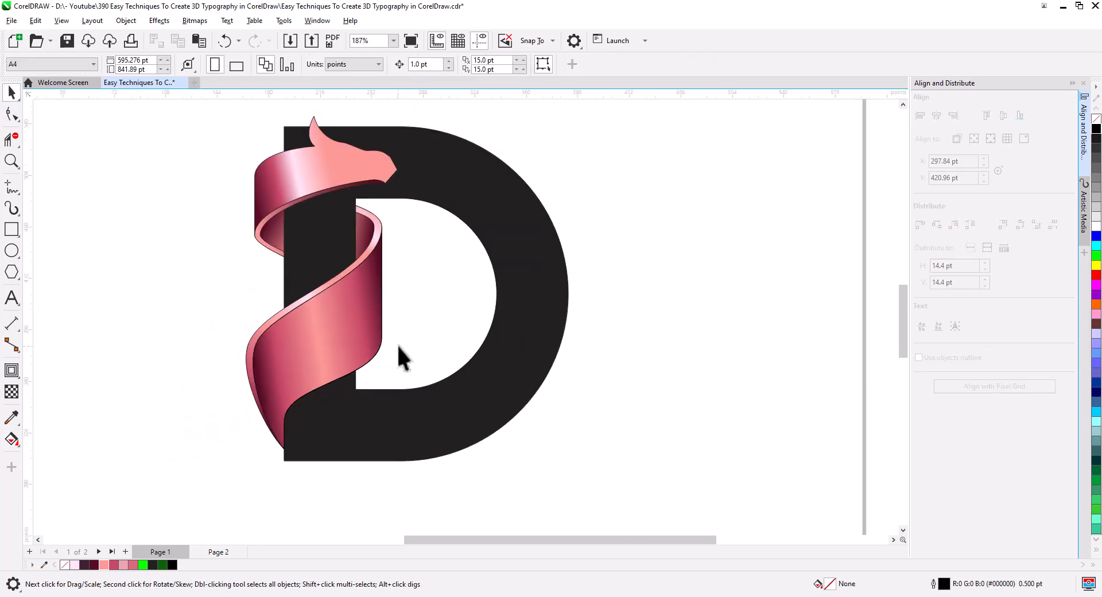
left_click(285, 373)
left_click(11, 439)
left_click_drag(392, 432, 389, 433)
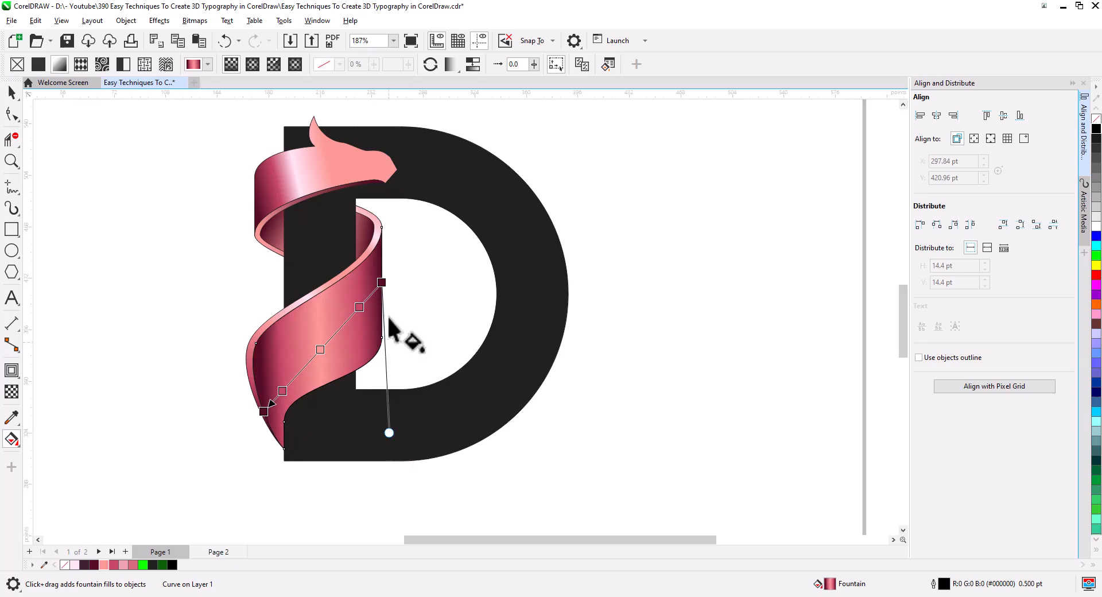
left_click_drag(382, 282, 393, 274)
left_click_drag(264, 412, 301, 395)
key("space")
left_click(163, 358)
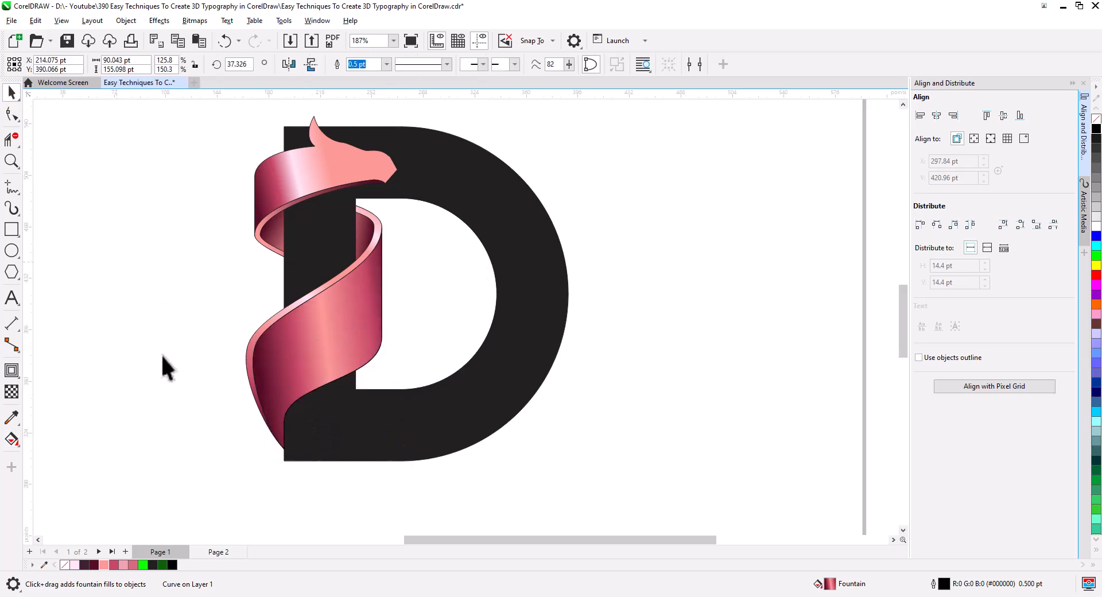
Fill the letter D with the dark purple colour from the document palette.
scroll(386, 294, "up", 1)
left_click_drag(386, 294, 465, 311)
left_click(560, 373)
left_click(84, 565)
left_click(133, 438)
Select all objects and remove their outlines.
scroll(437, 319, "down", 1)
key("ctrl+a")
right_click(1097, 119)
left_click(725, 266)
Add a black drop shadow below and right of the upper strip, with opacity 96 and offsets of 3.972 pt and -7.467 pt.
scroll(385, 233, "up", 2)
left_click_drag(385, 233, 404, 312)
scroll(405, 311, "up", 1)
left_click(372, 326)
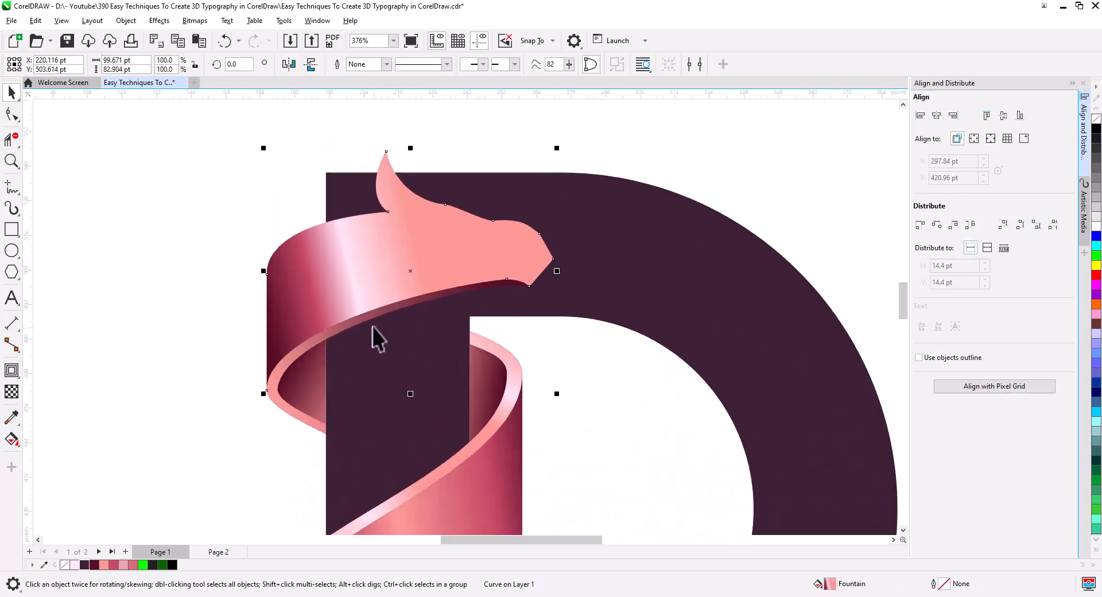
left_click(13, 376)
left_click(52, 374)
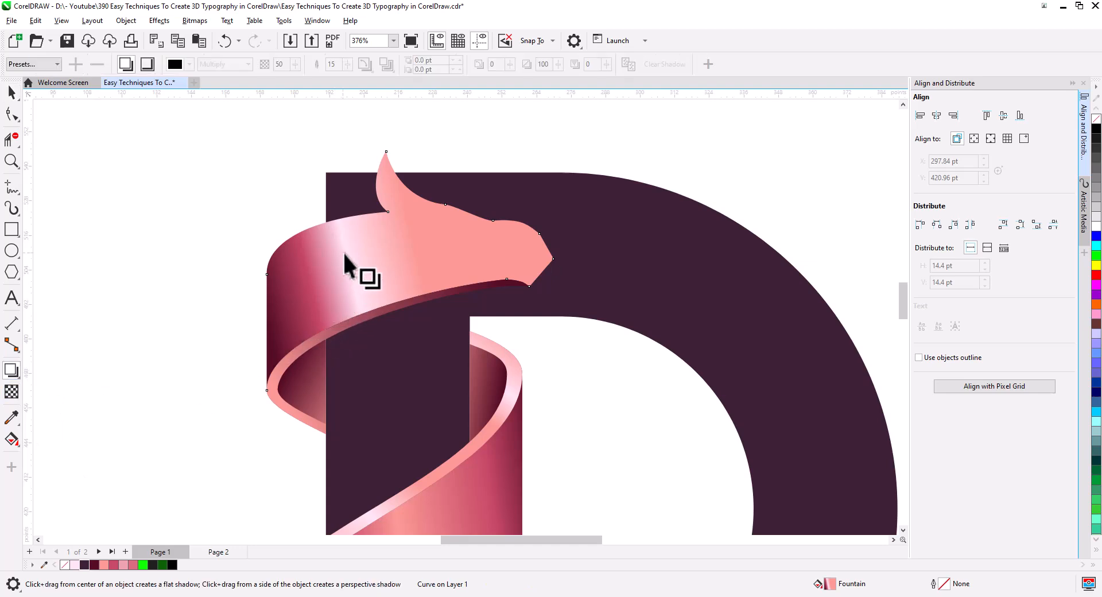
left_click_drag(410, 271, 476, 401)
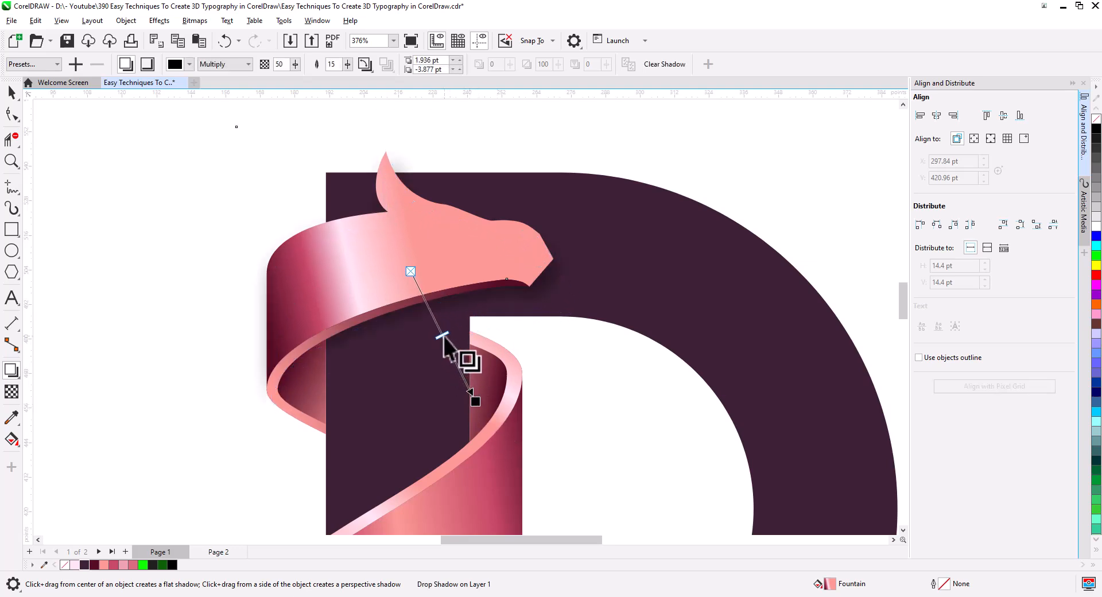
left_click_drag(442, 336, 474, 400)
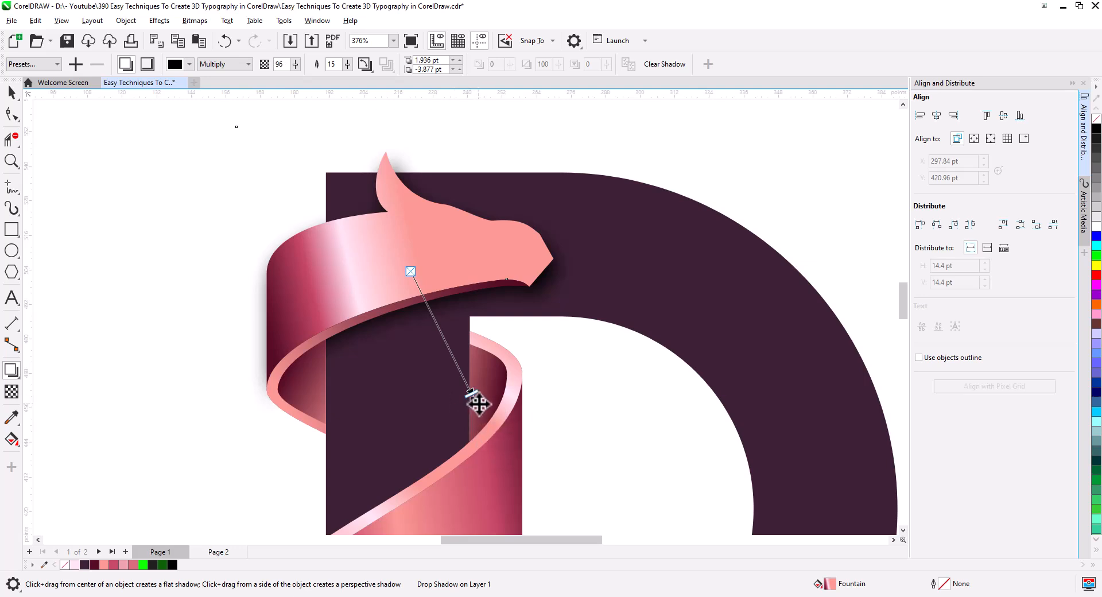
left_click_drag(478, 404, 485, 411)
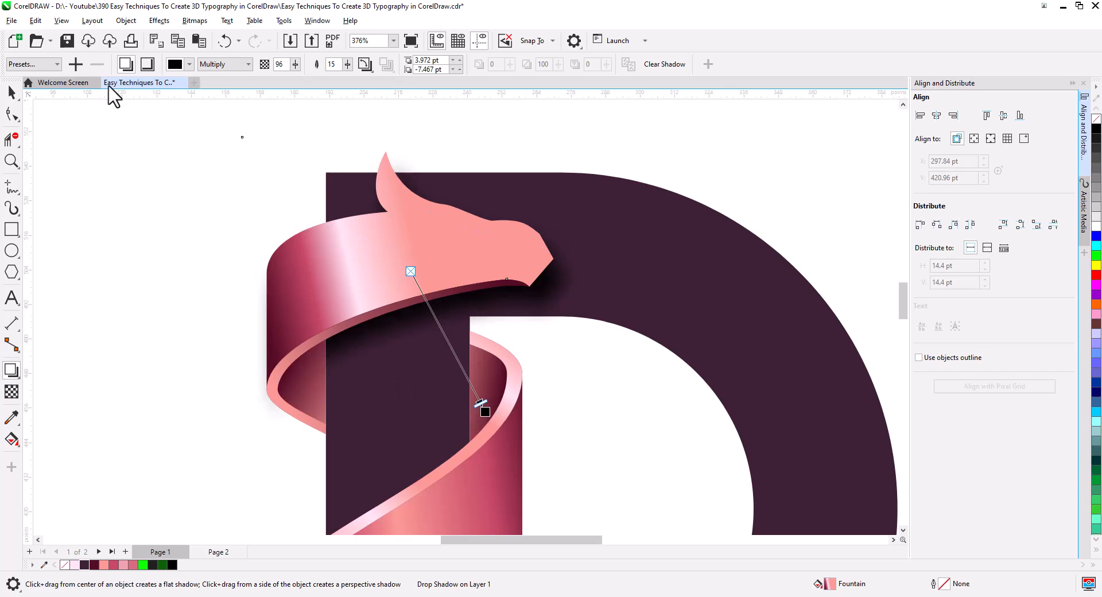
Save the drop shadow settings as a preset, overwriting the existing file 2.PST.
left_click(75, 66)
double_click(125, 80)
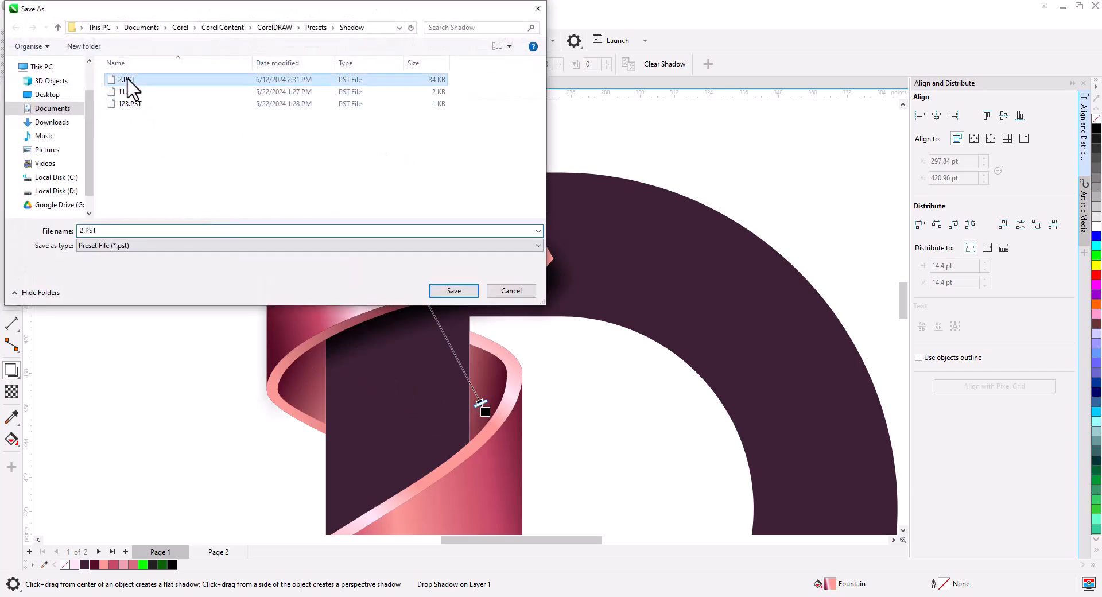
left_click(577, 305)
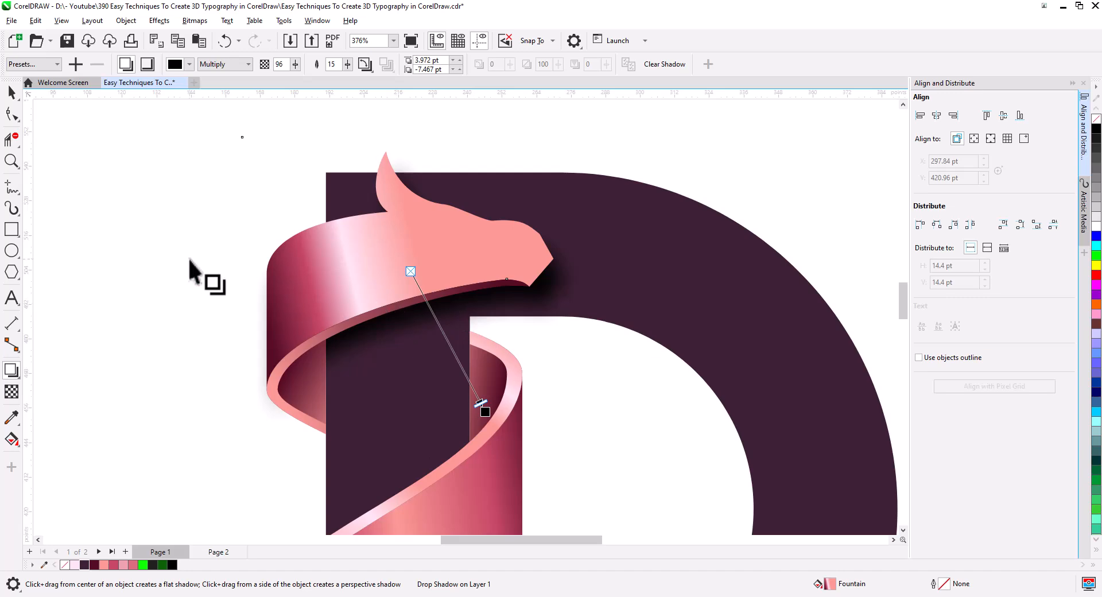
Break the drop shadow apart from the upper strip.
right_click(360, 345)
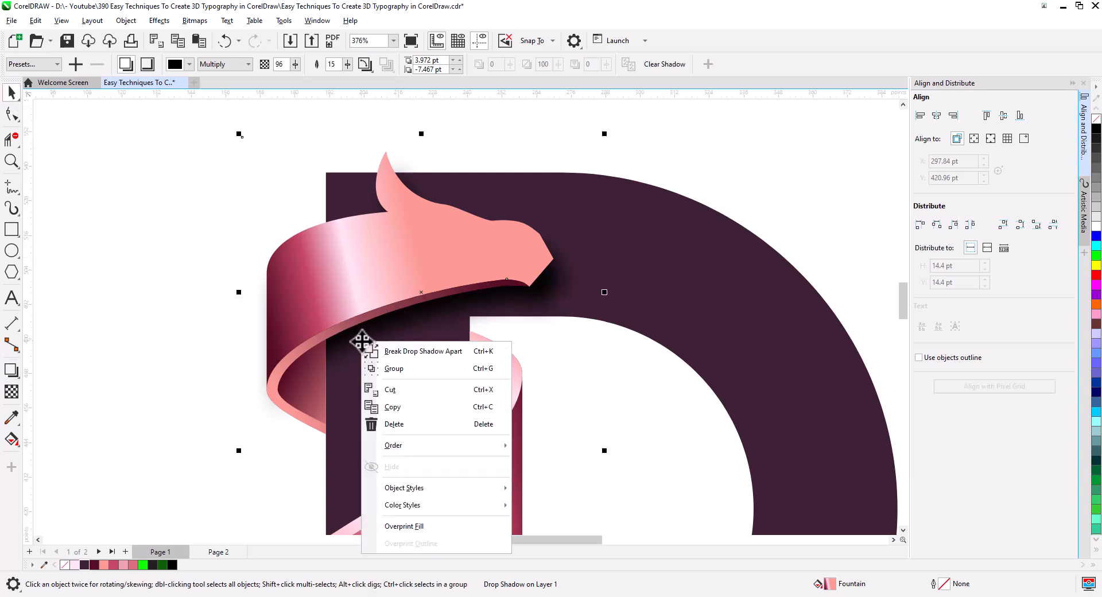
left_click(402, 360)
left_click(167, 376)
PowerClip the upper strip's separated shadow inside the letter D.
left_click(381, 351)
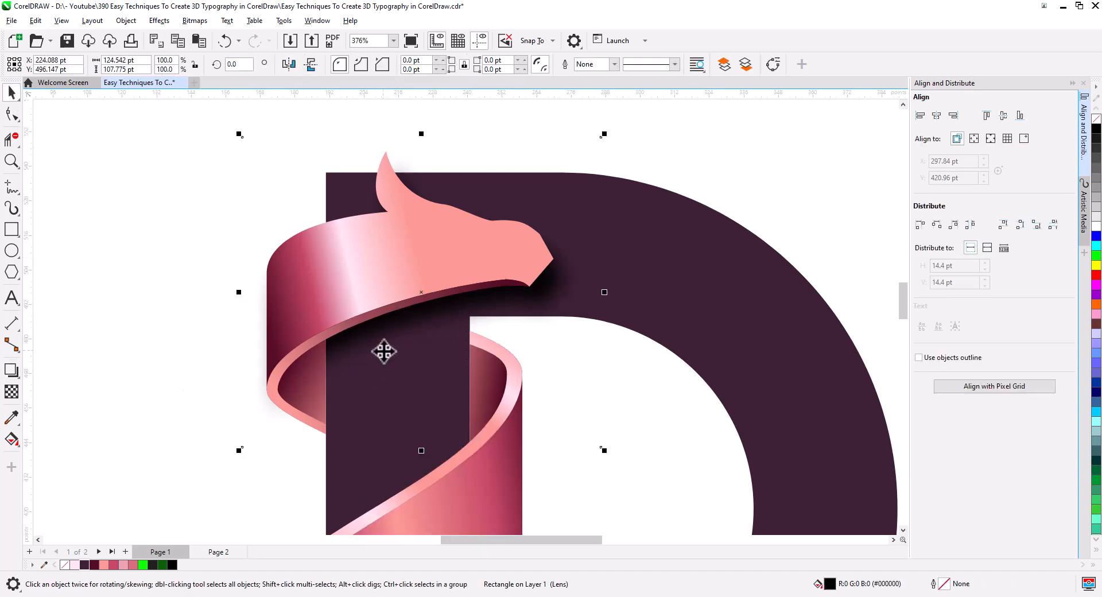
right_click(382, 350)
mouse_move(442, 356)
left_click(435, 334)
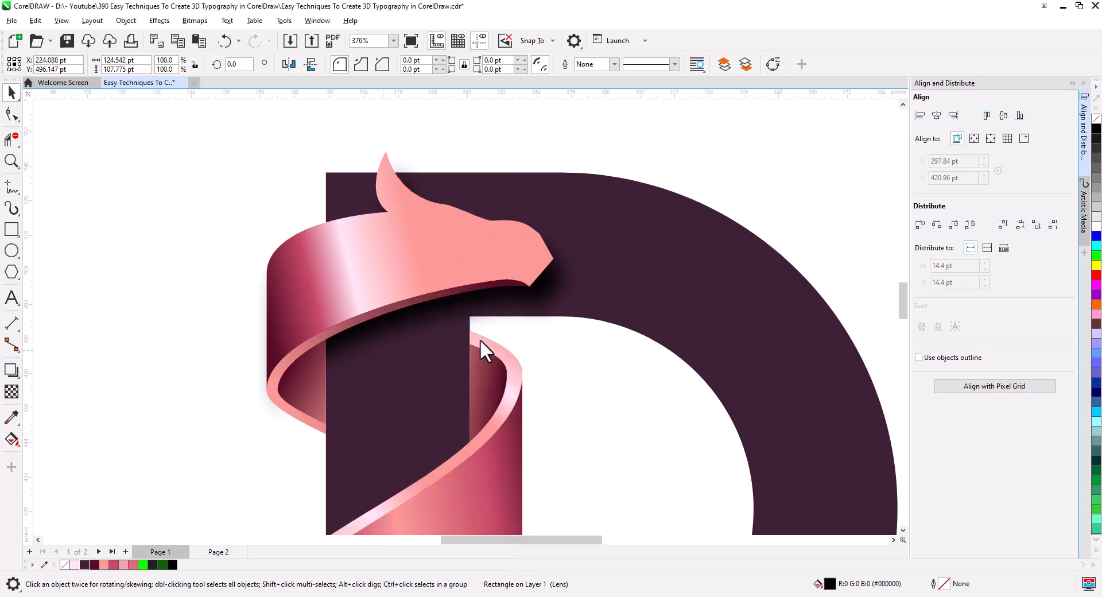
left_click(465, 347)
left_click(232, 343)
Apply the saved drop shadow preset 2 to the lower ribbon strip.
scroll(375, 379, "down", 3)
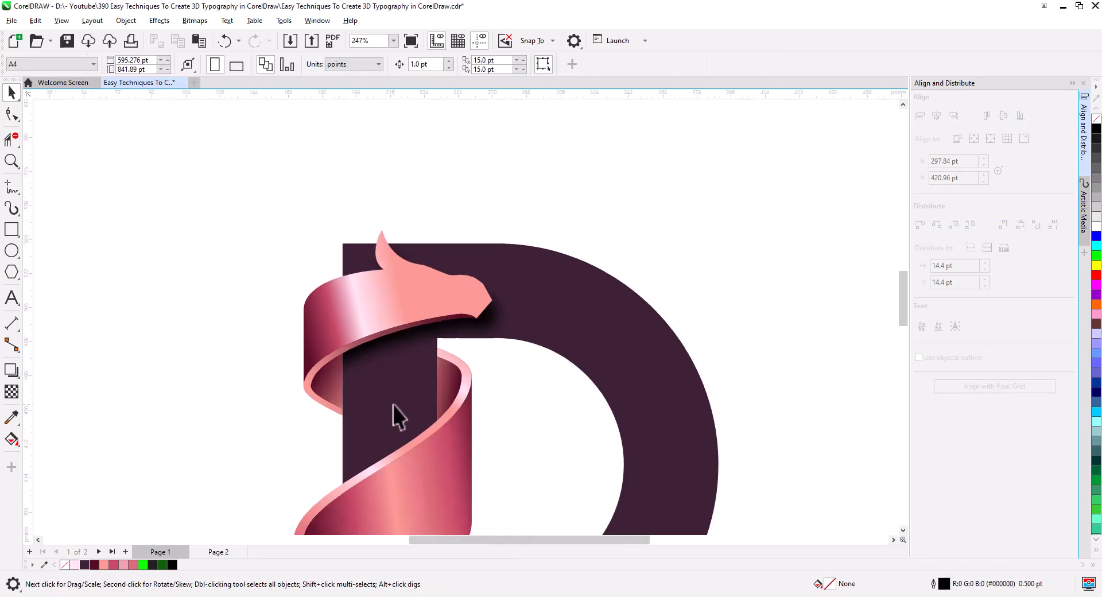
left_click_drag(393, 405, 316, 287)
left_click(307, 333)
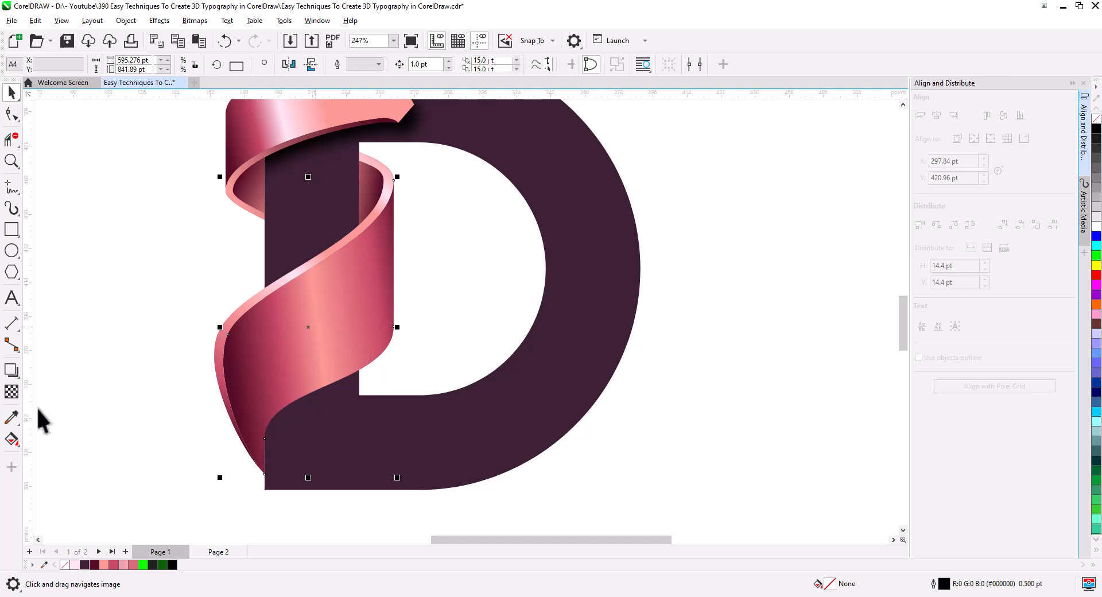
left_click(12, 370)
left_click(56, 65)
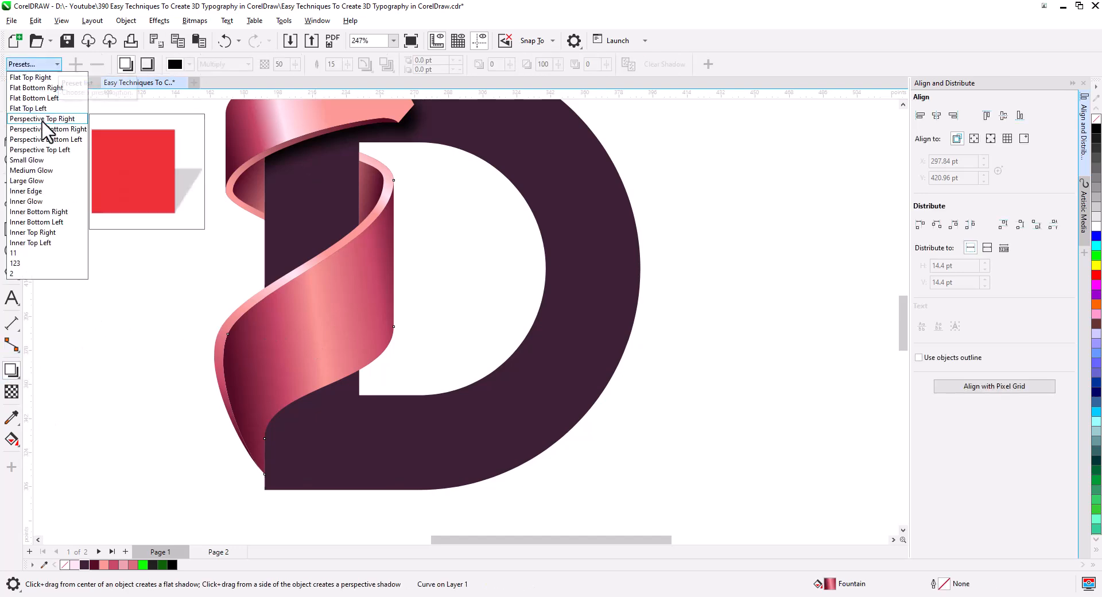
left_click(22, 274)
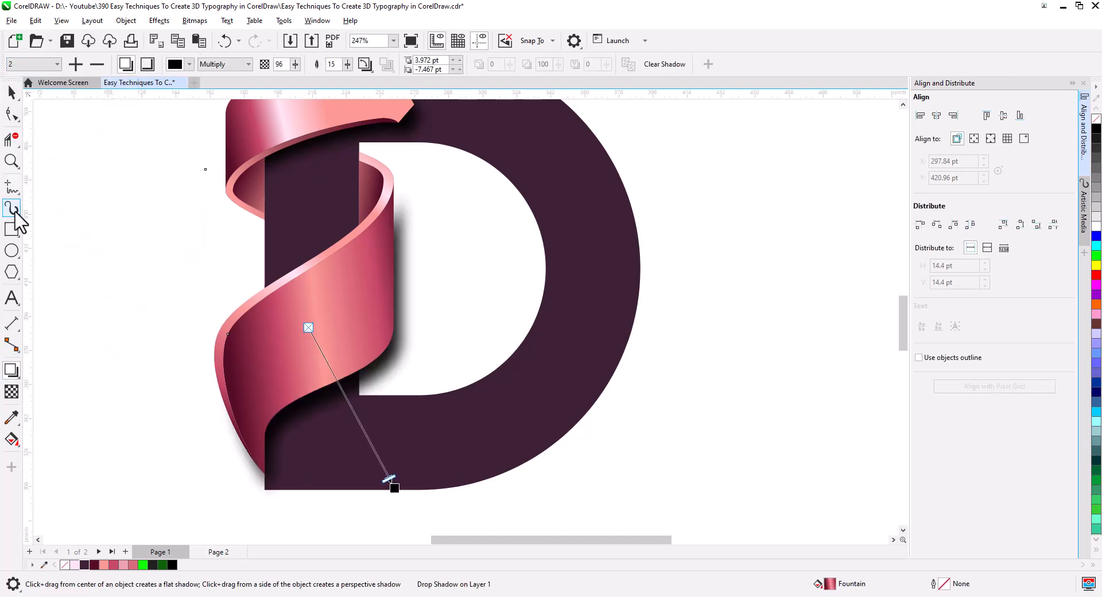
Break the drop shadow apart from the lower strip.
key("space")
right_click(322, 397)
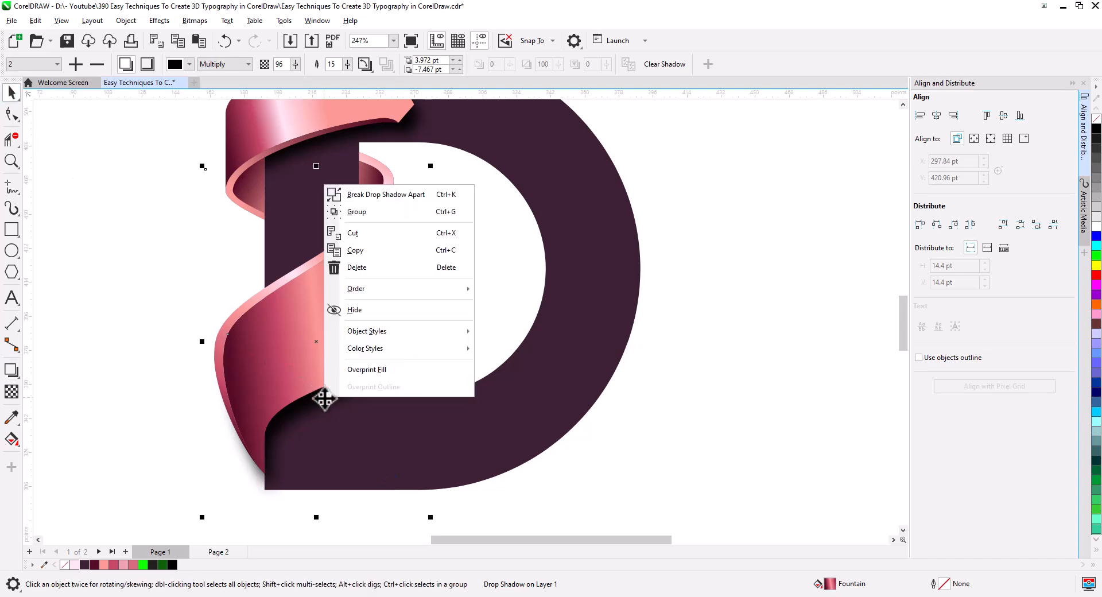
left_click(392, 194)
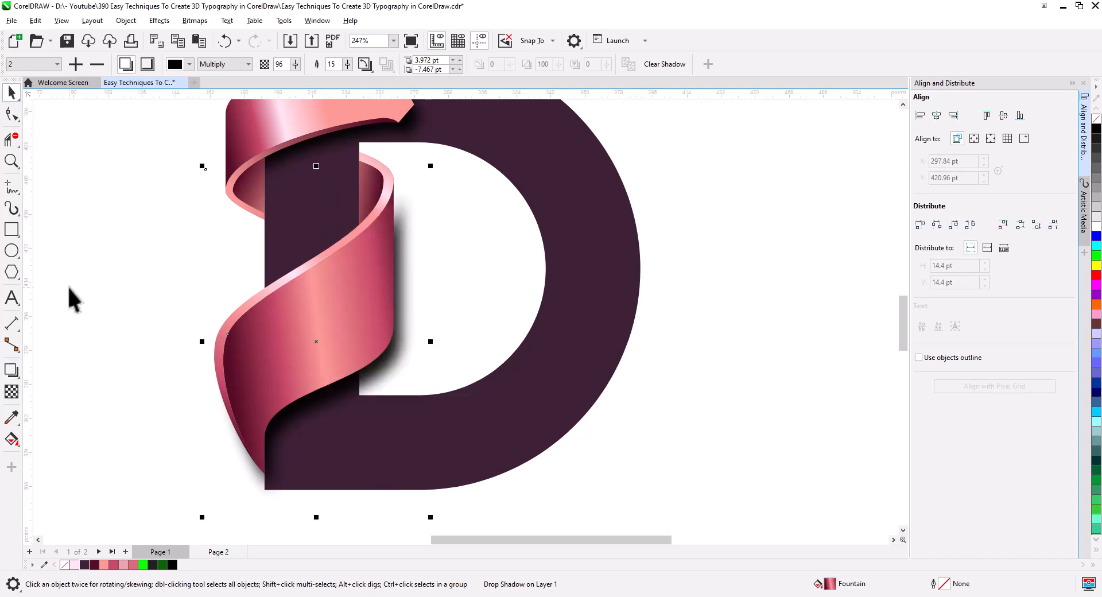
PowerClip the lower strip's separated shadow inside the letter D.
right_click(294, 419)
left_click(370, 336)
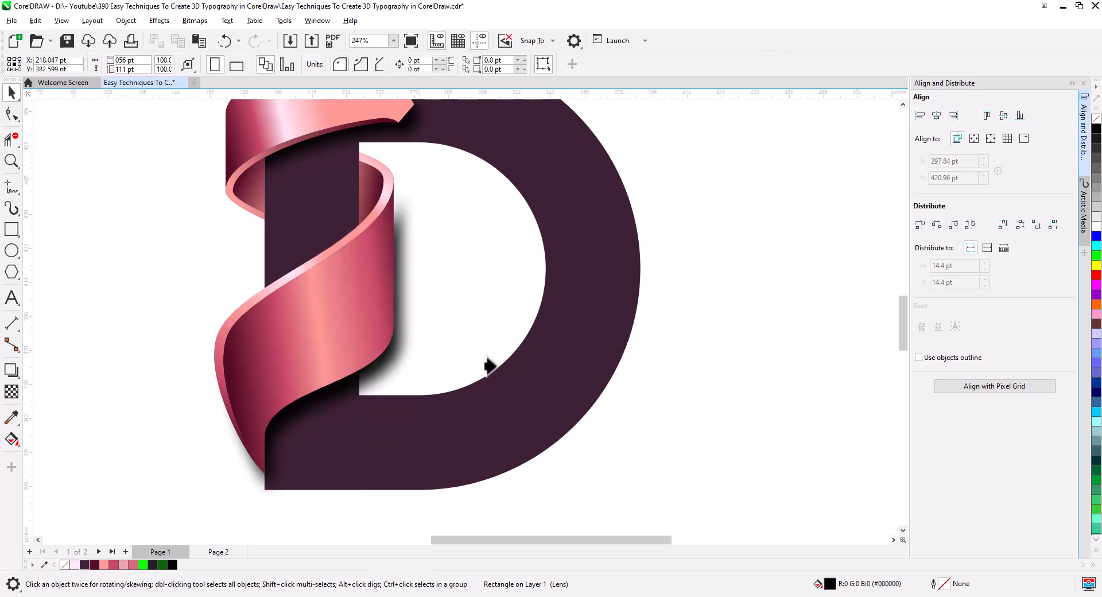
left_click(558, 367)
left_click(140, 389)
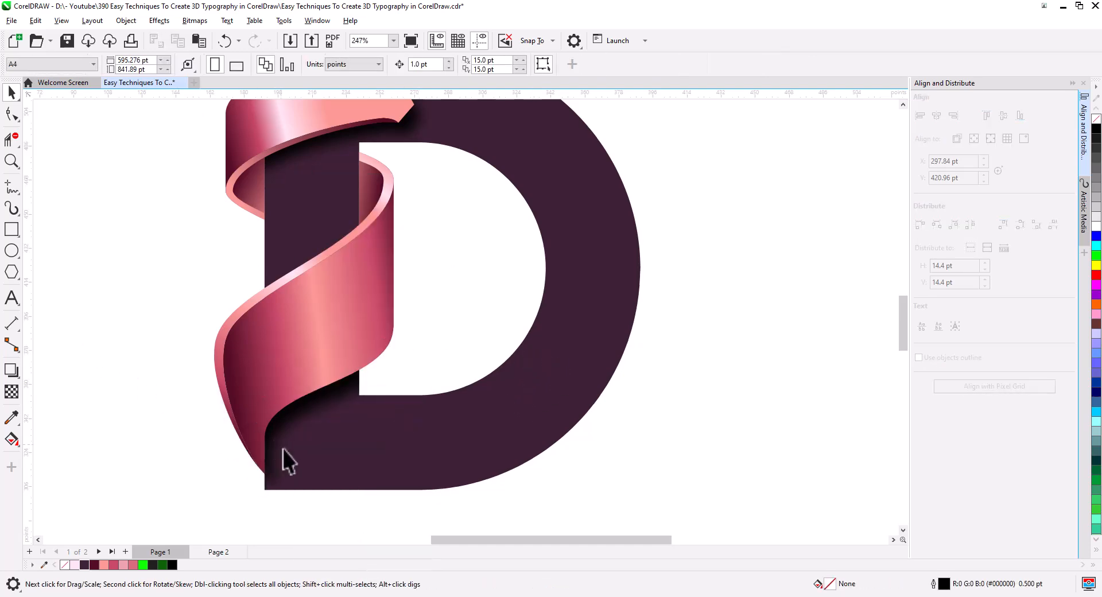
Duplicate the lower ribbon strip in place and fill the copy with solid black.
scroll(287, 456, "down", 1)
left_click_drag(329, 433, 293, 514)
left_click_drag(306, 447, 313, 359)
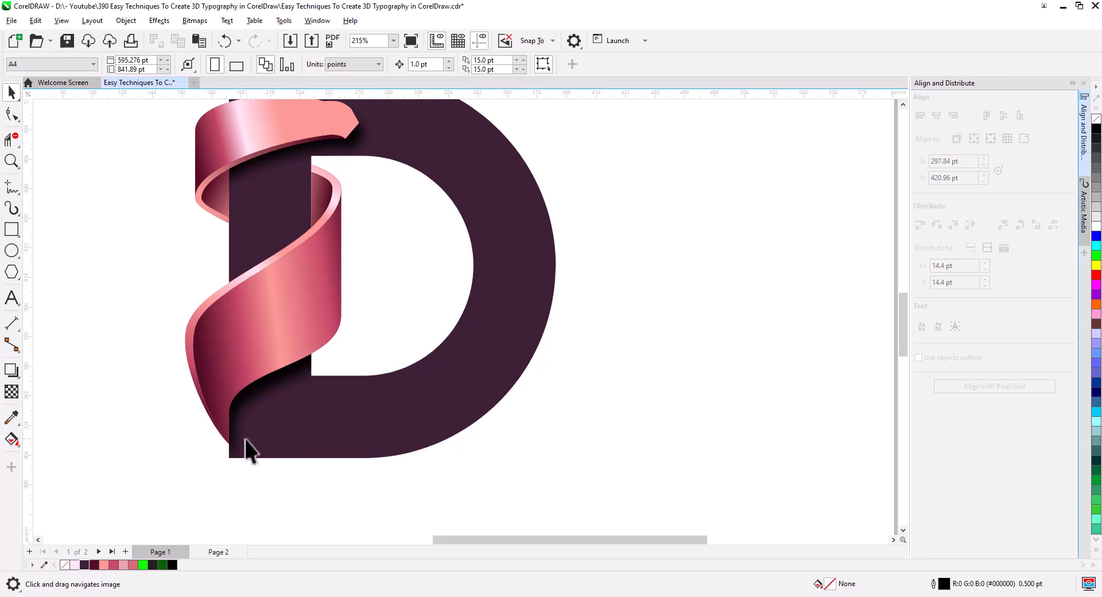
scroll(251, 445, "up", 2)
scroll(267, 433, "up", 2)
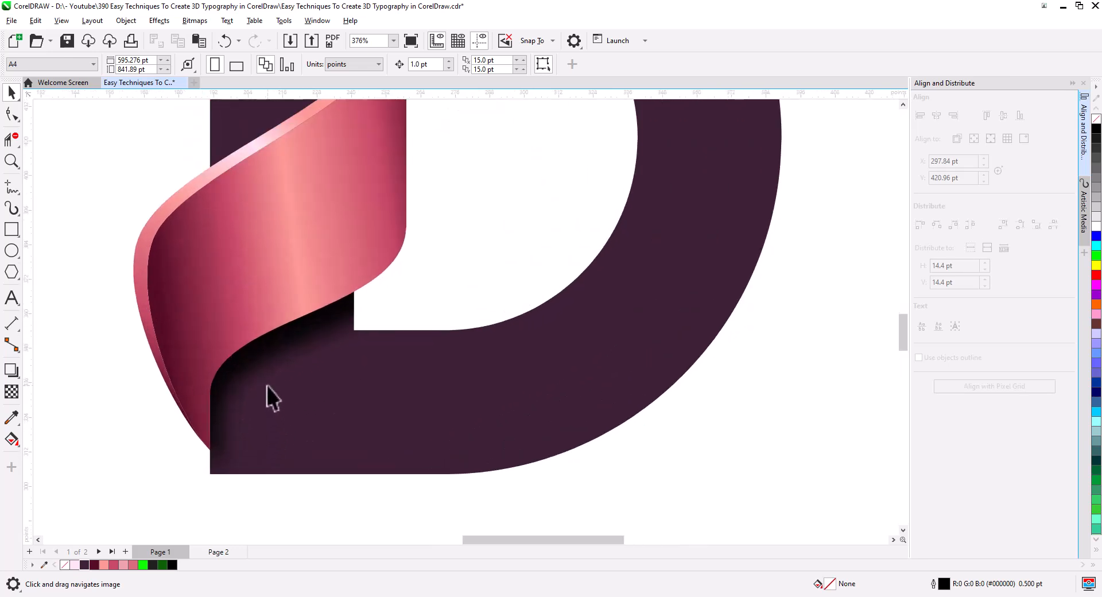
left_click(198, 401)
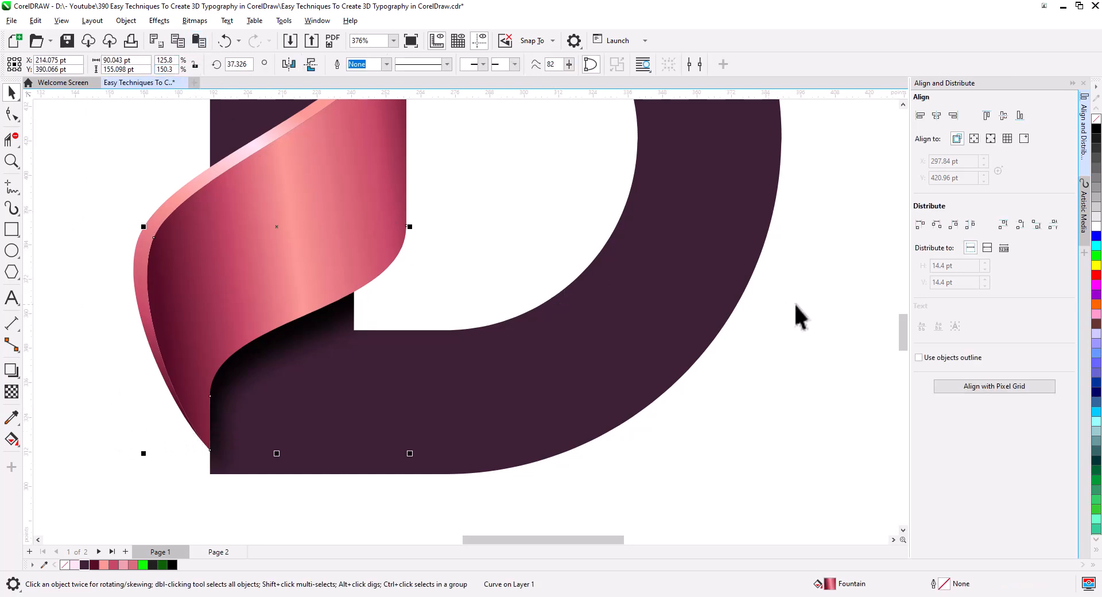
left_click(1096, 128)
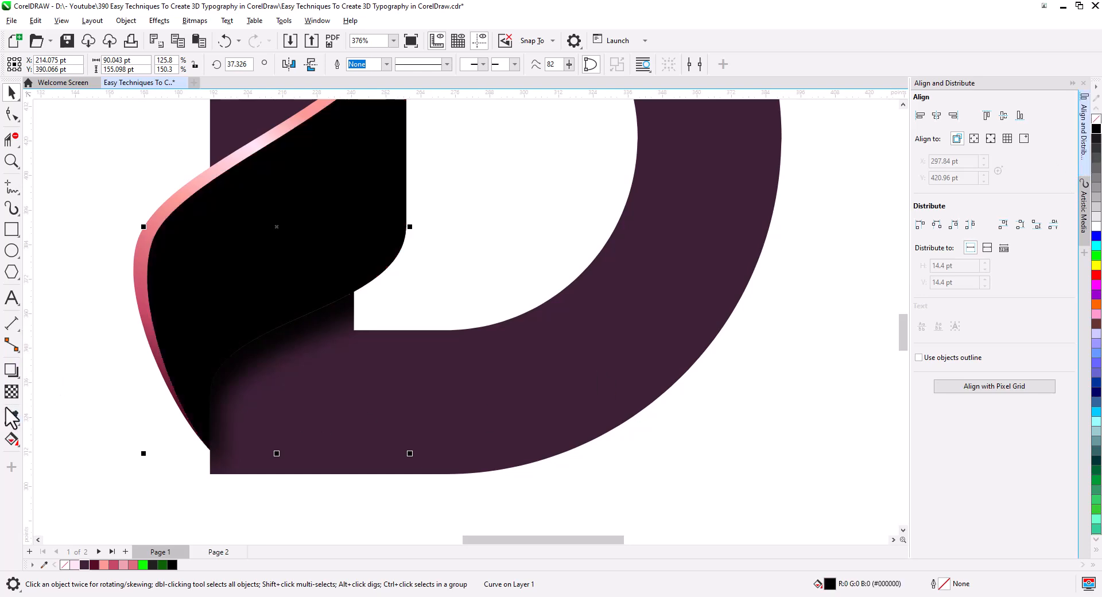
Apply a linear fountain transparency to the black strip so it fades from dark at the lower tip to clear toward the upper ribbon.
left_click(11, 391)
left_click_drag(185, 448, 227, 276)
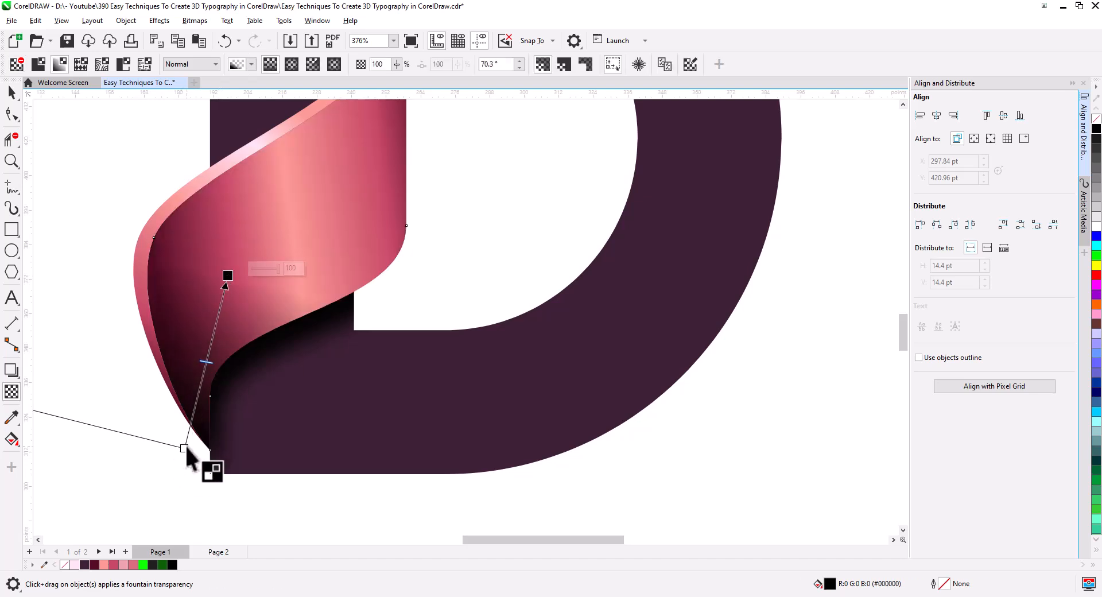
left_click_drag(184, 447, 200, 425)
left_click(12, 93)
left_click(109, 345)
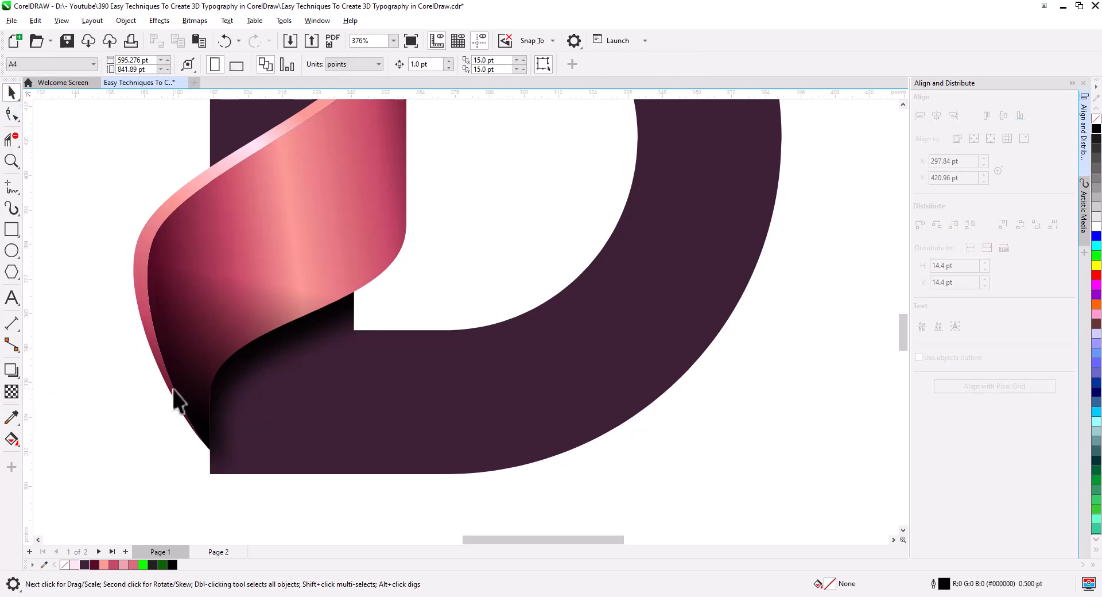
Draw a background rectangle about 427 by 318 pt surrounding the whole letter D.
scroll(237, 434, "down", 3)
left_click_drag(306, 402, 448, 409)
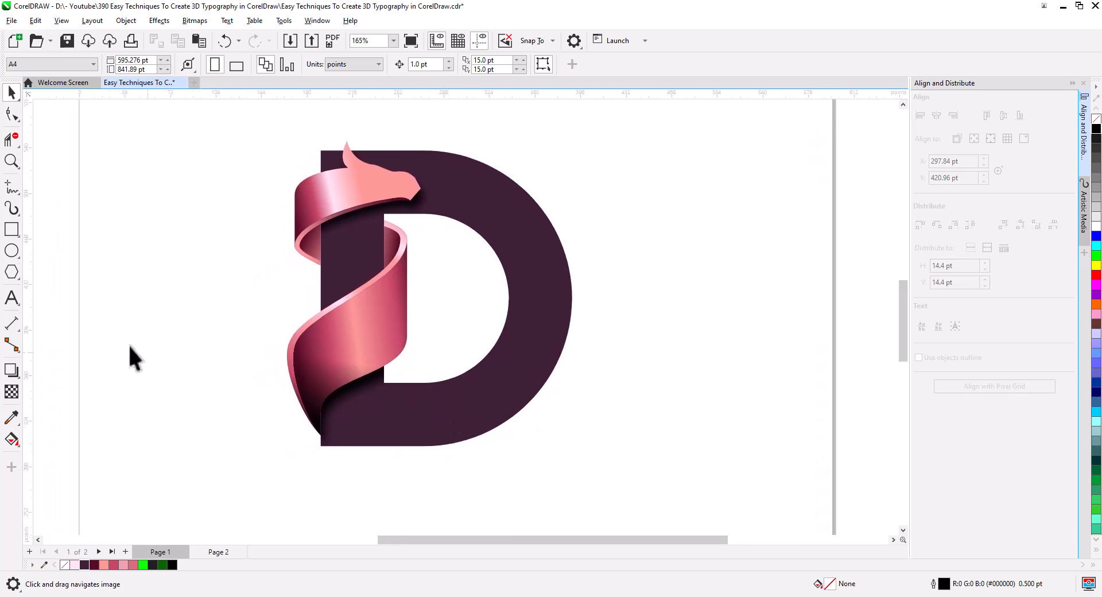
left_click(12, 229)
left_click_drag(169, 113, 710, 515)
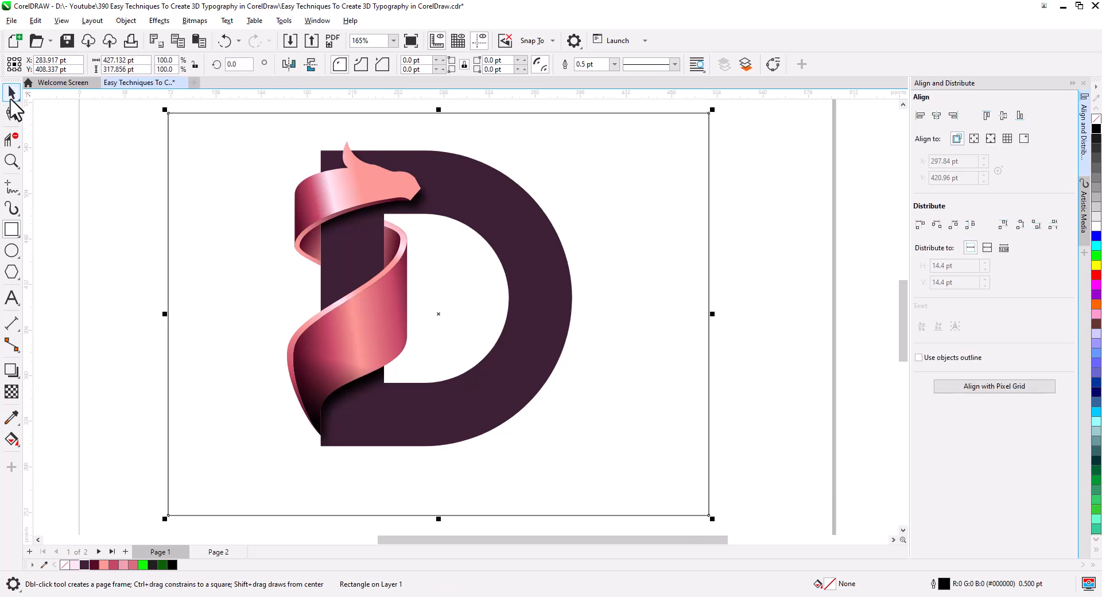
Fill the rectangle with light pink #FFE5F2, send it behind the artwork and remove its outline.
key("space")
left_click(74, 565)
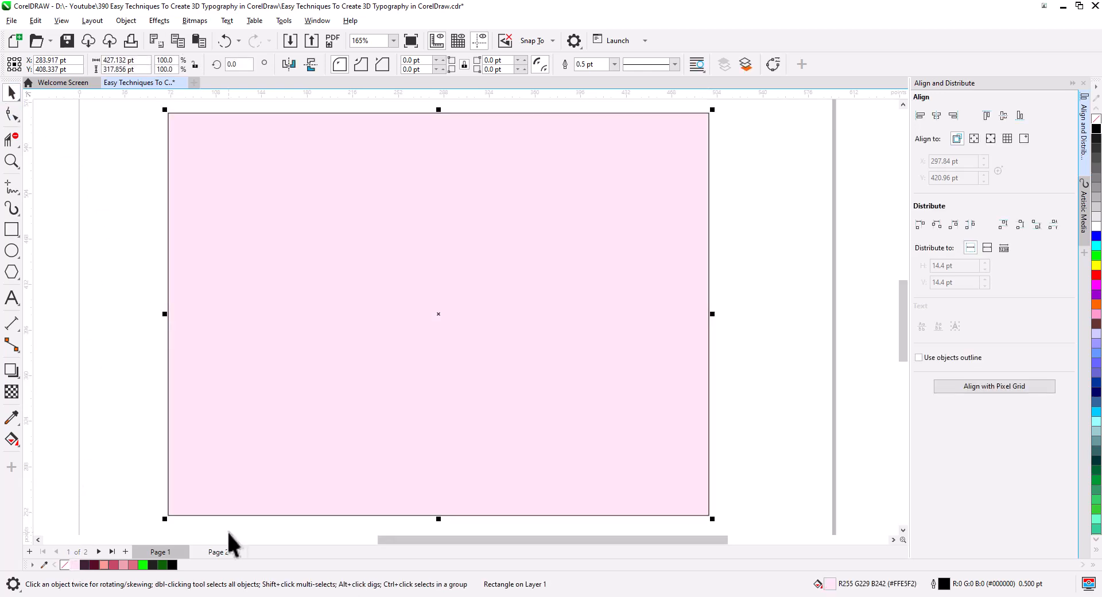
key("shift+Page_Down")
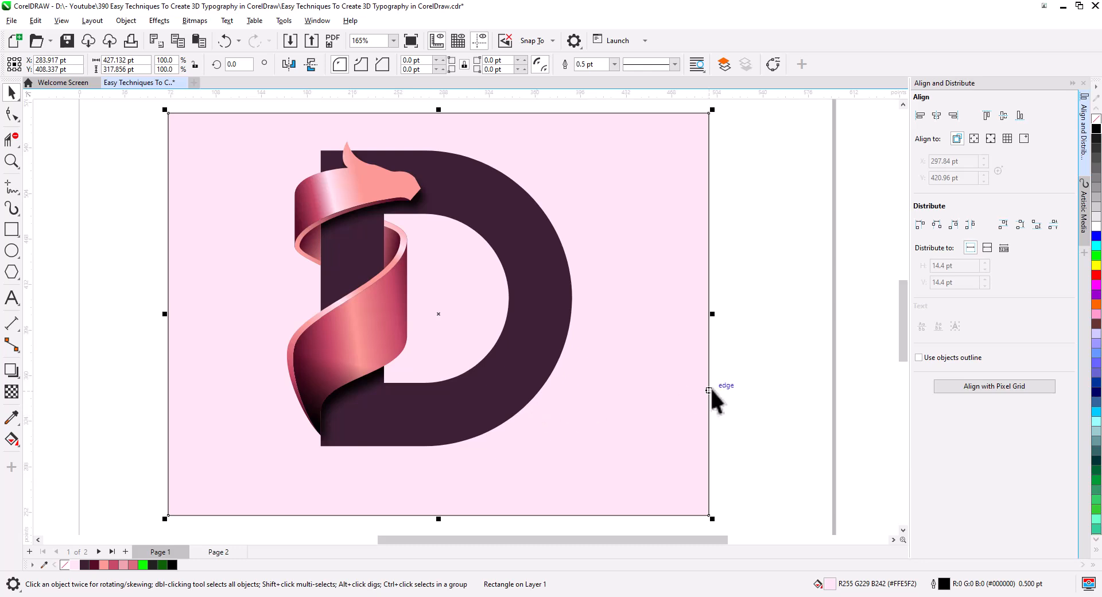
right_click(1096, 118)
Enlarge the pink background rectangle to about 505 by 376 pt around the letter D.
scroll(418, 305, "down", 1)
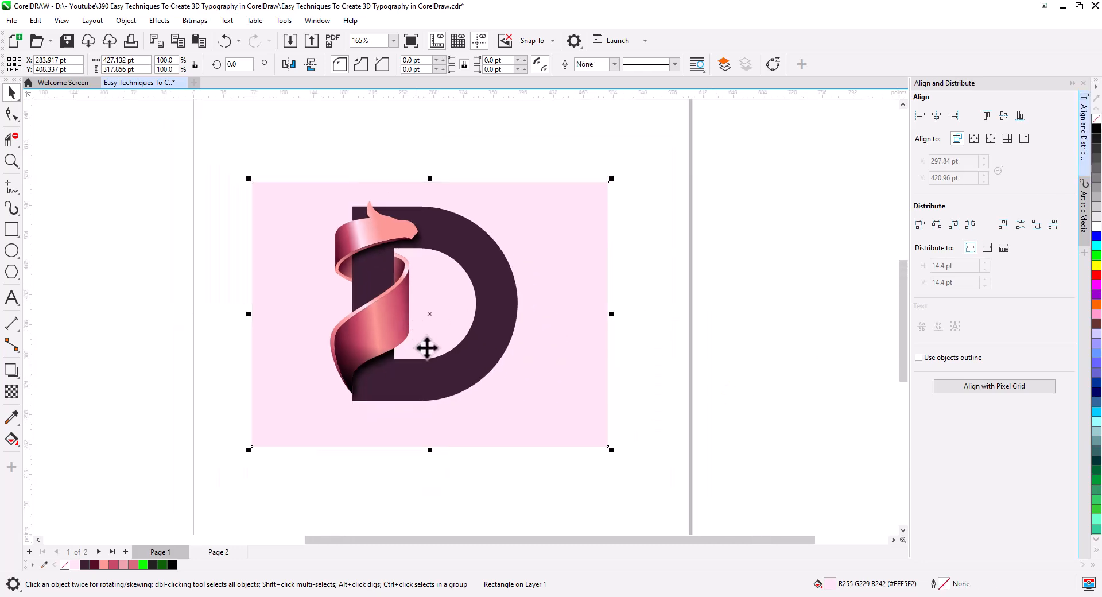
left_click_drag(427, 348, 538, 429)
left_click_drag(294, 201, 241, 155)
left_click(612, 479)
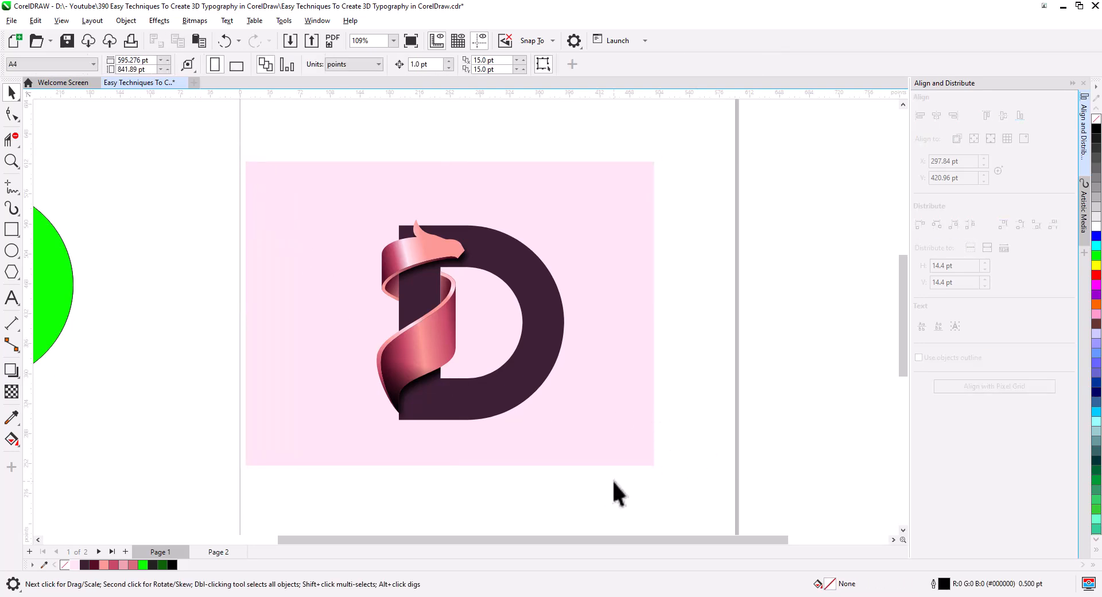
left_click(646, 457)
left_click_drag(659, 471, 668, 478)
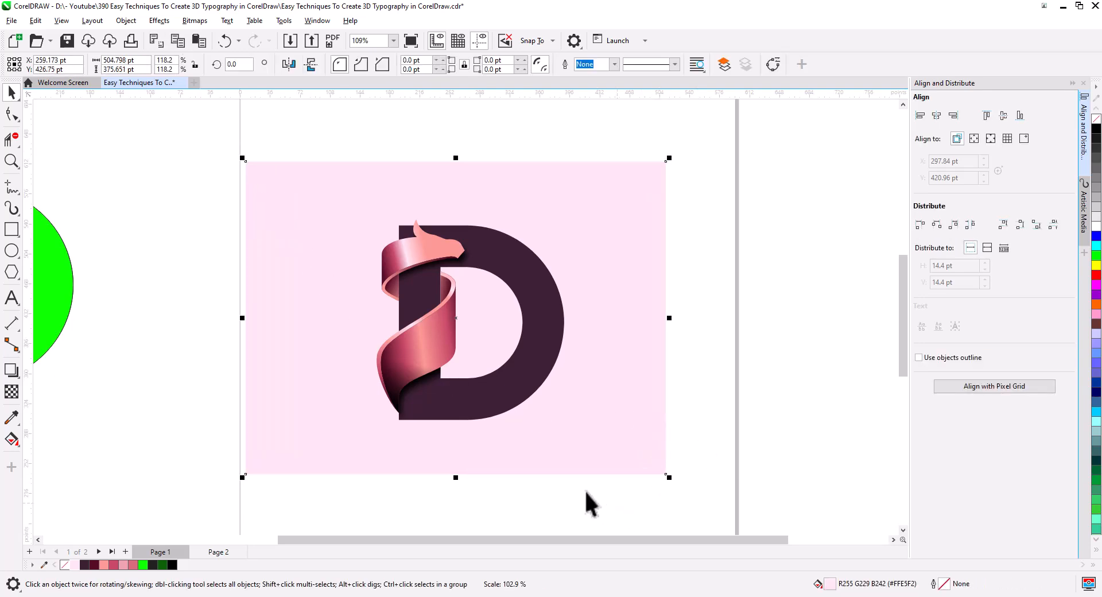
Draw a flat ellipse about 117 by 11 pt beneath the base of the letter D.
scroll(529, 484, "up", 2)
left_click_drag(529, 484, 593, 508)
scroll(595, 467, "up", 1)
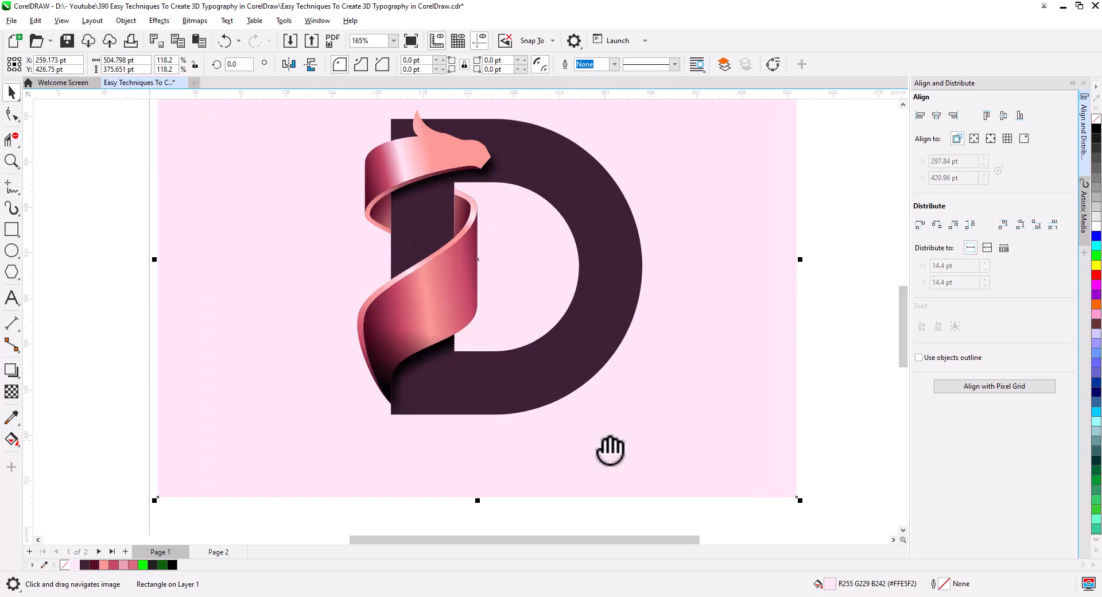
left_click_drag(612, 451, 598, 481)
left_click_drag(446, 453, 454, 442)
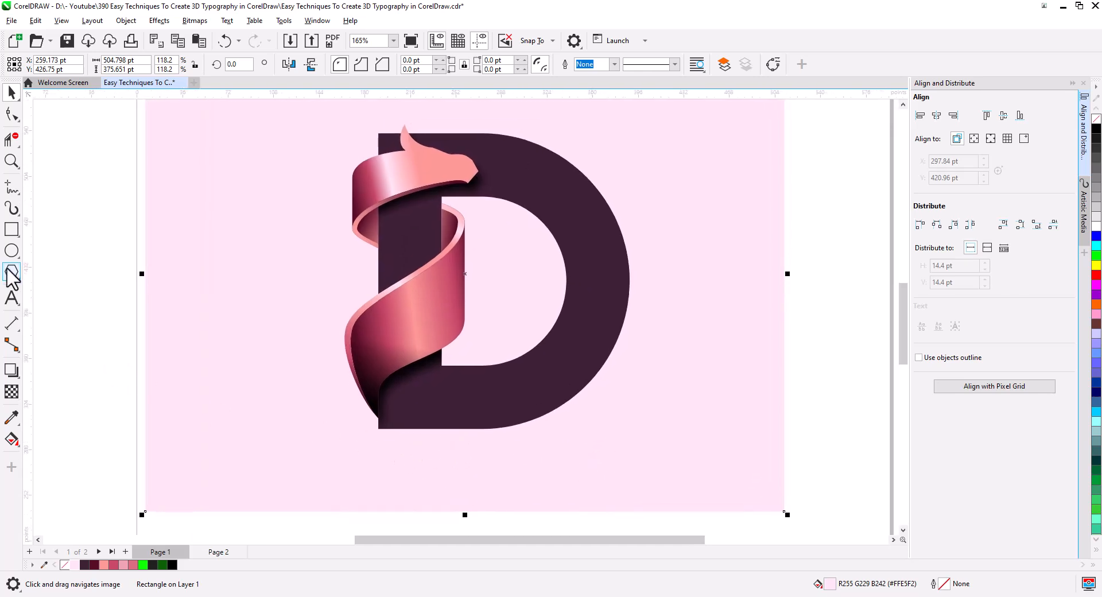
left_click_drag(379, 460, 528, 469)
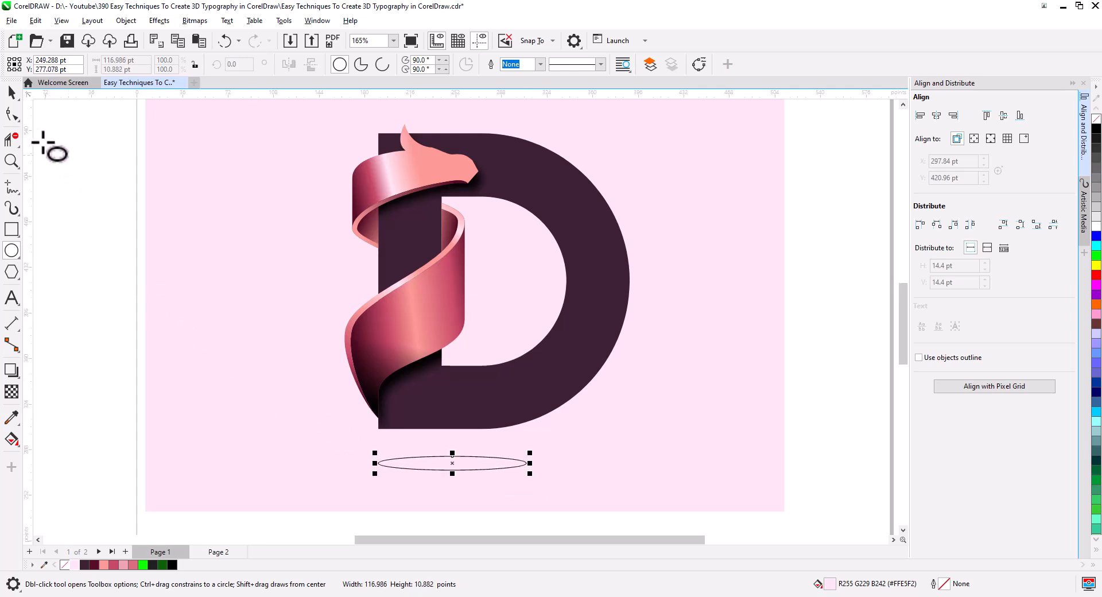
left_click(11, 91)
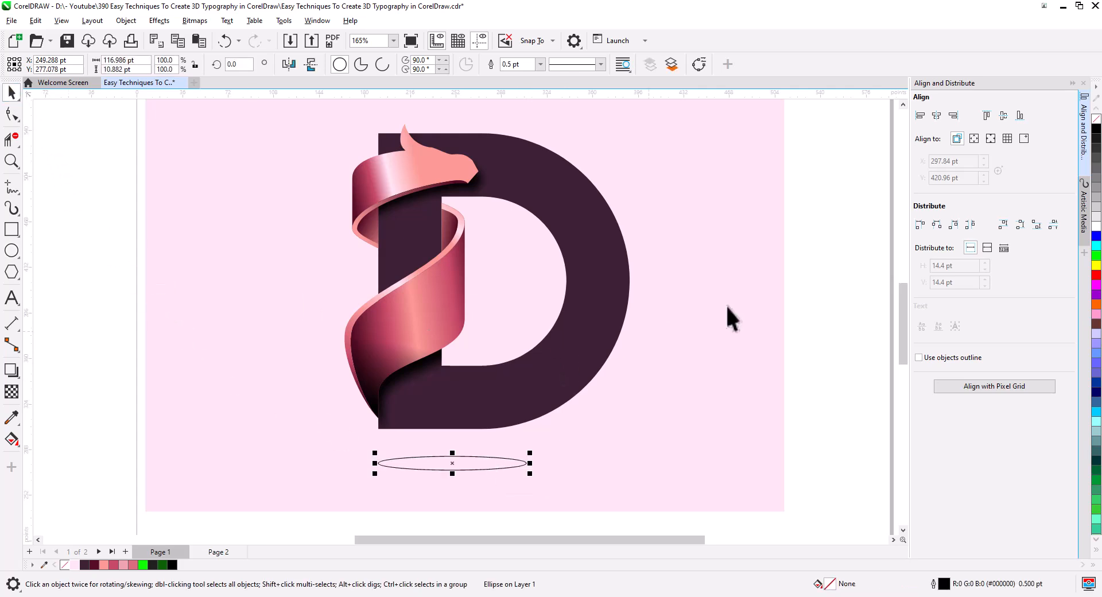
Fill the ellipse with black and apply a Gaussian Blur with a radius of 13.4 pixels.
left_click(1097, 129)
left_click(158, 21)
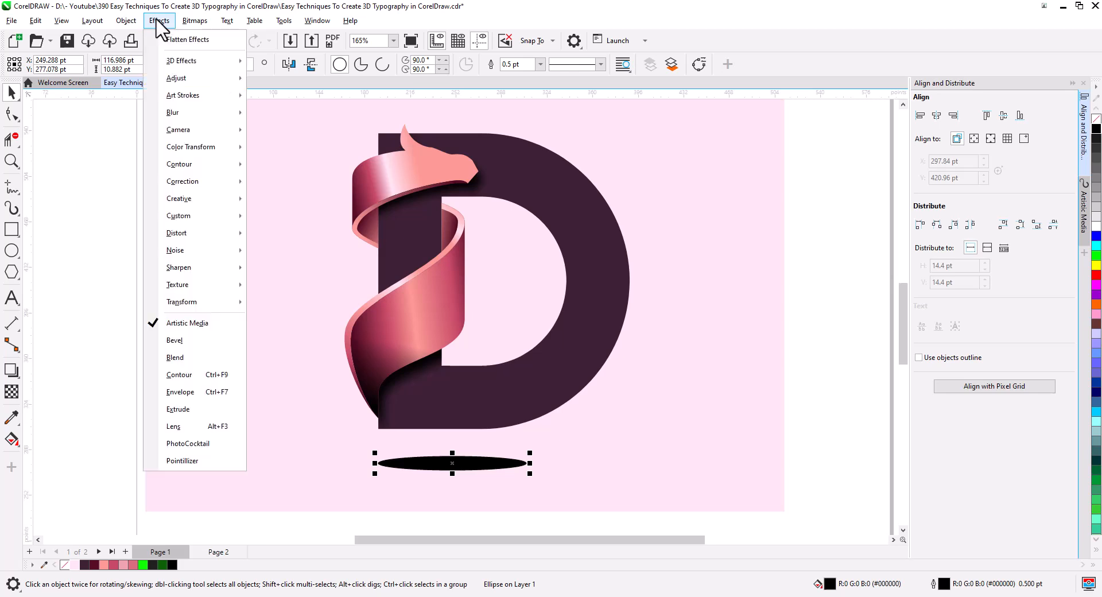
mouse_move(184, 114)
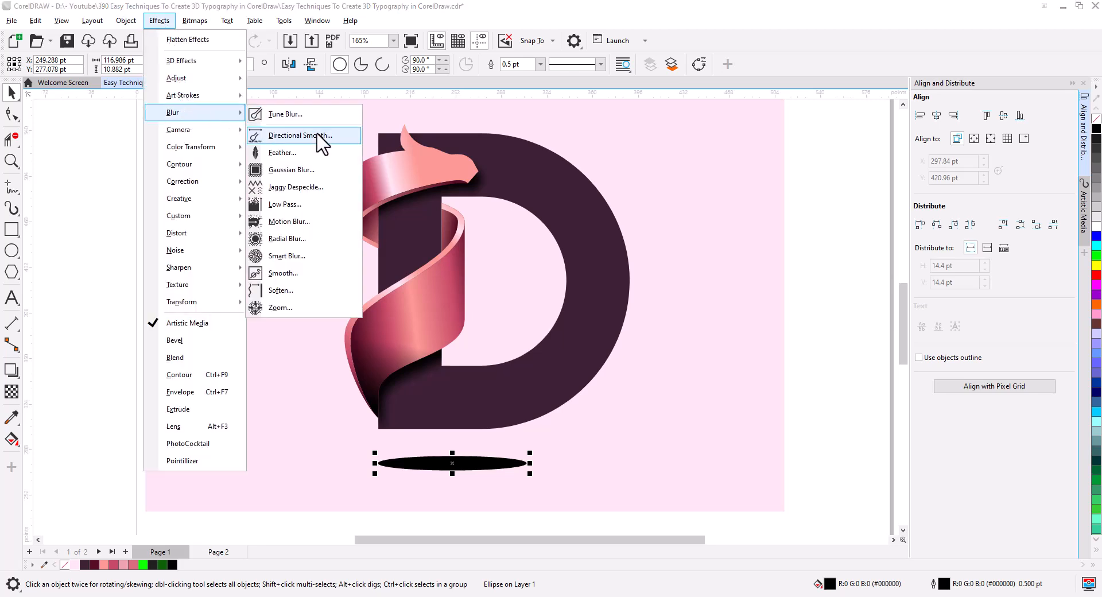
left_click(318, 171)
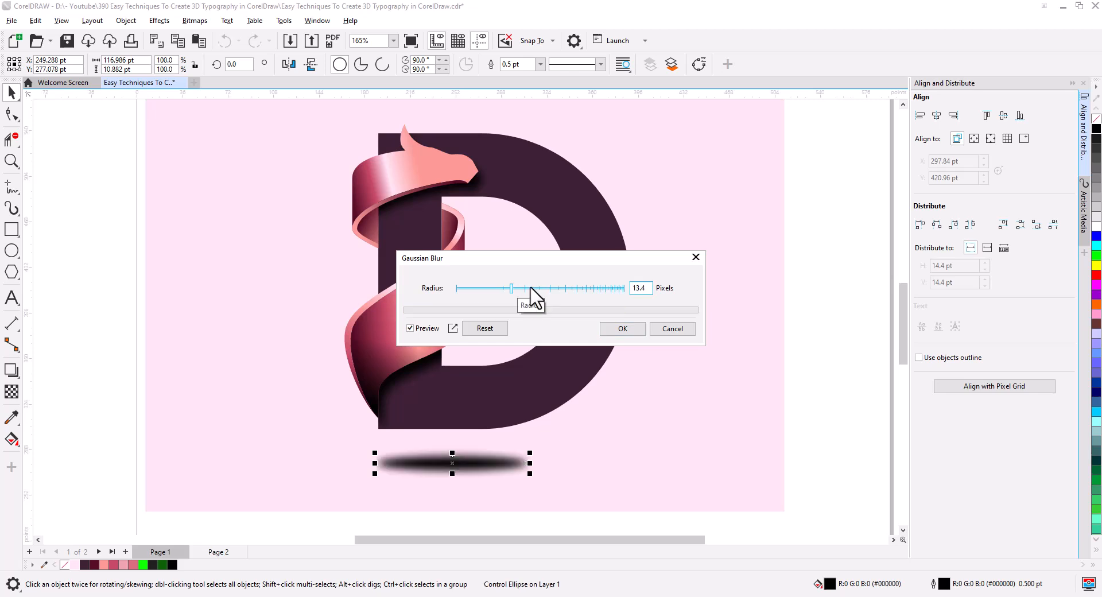
left_click(622, 328)
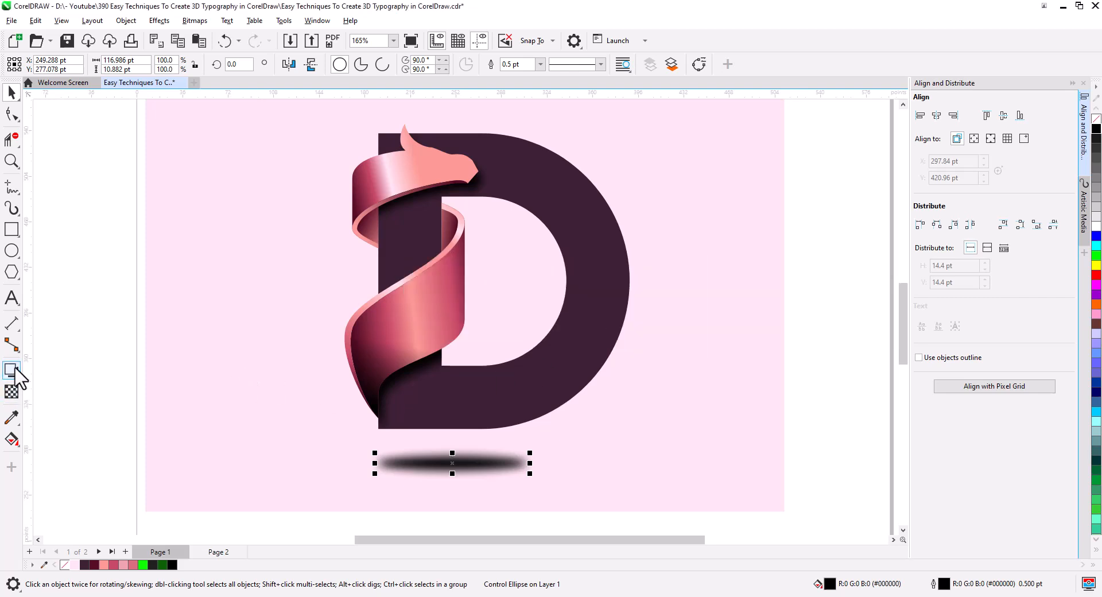
Set a uniform transparency of 55 on the blurred ellipse and enlarge it to about 196 by 18 pt.
left_click(12, 392)
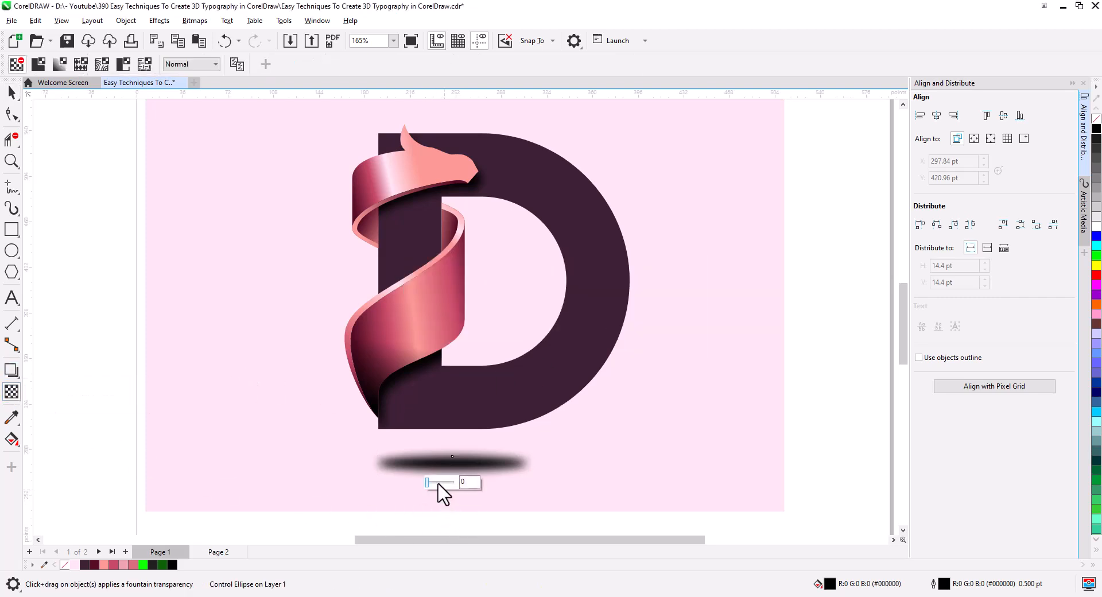
left_click(438, 483)
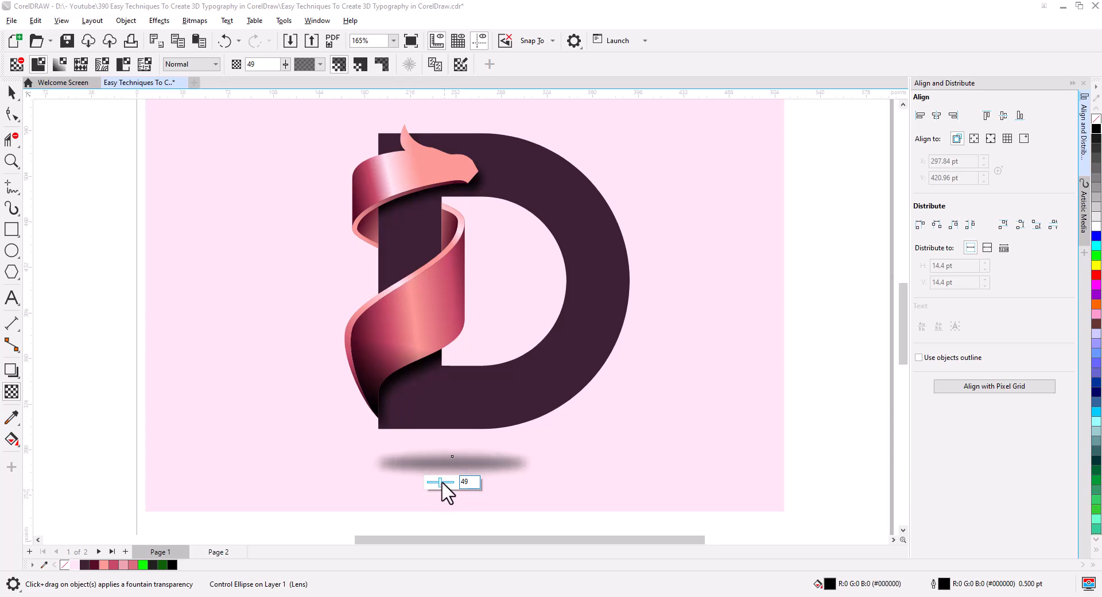
left_click(11, 91)
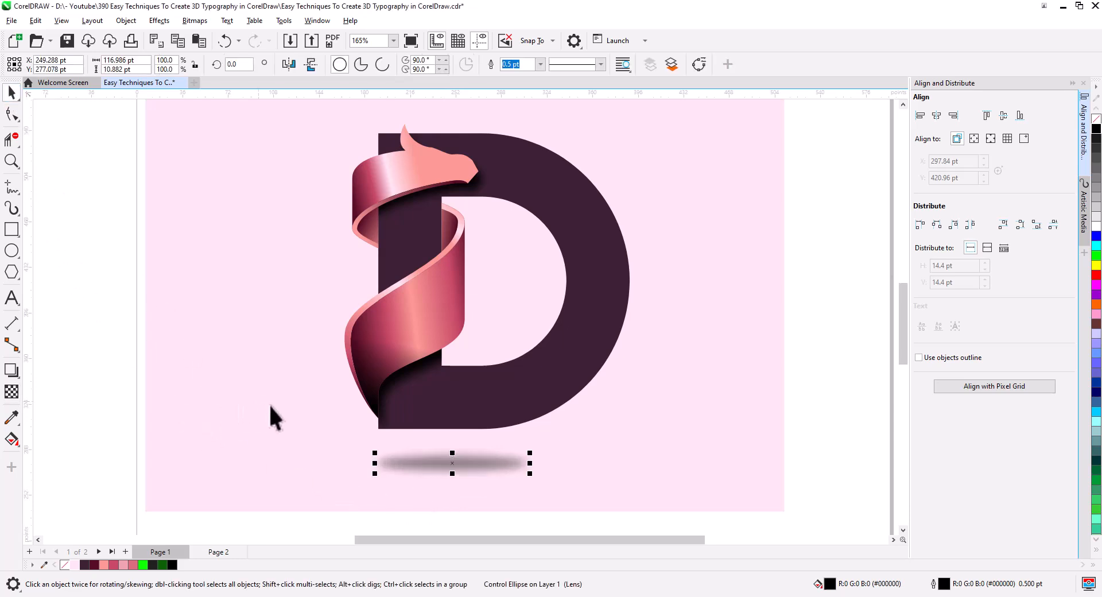
left_click_drag(531, 474, 631, 511)
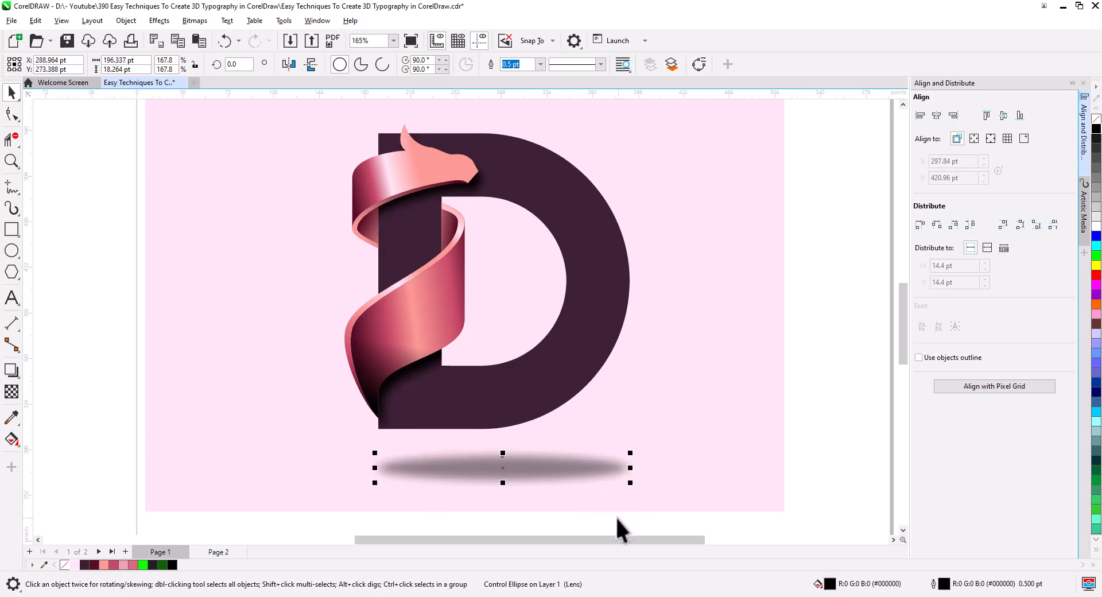
Apply a linear fountain transparency across the blurred ellipse, starting well left of it, so the shadow fades out toward its right end.
left_click(13, 391)
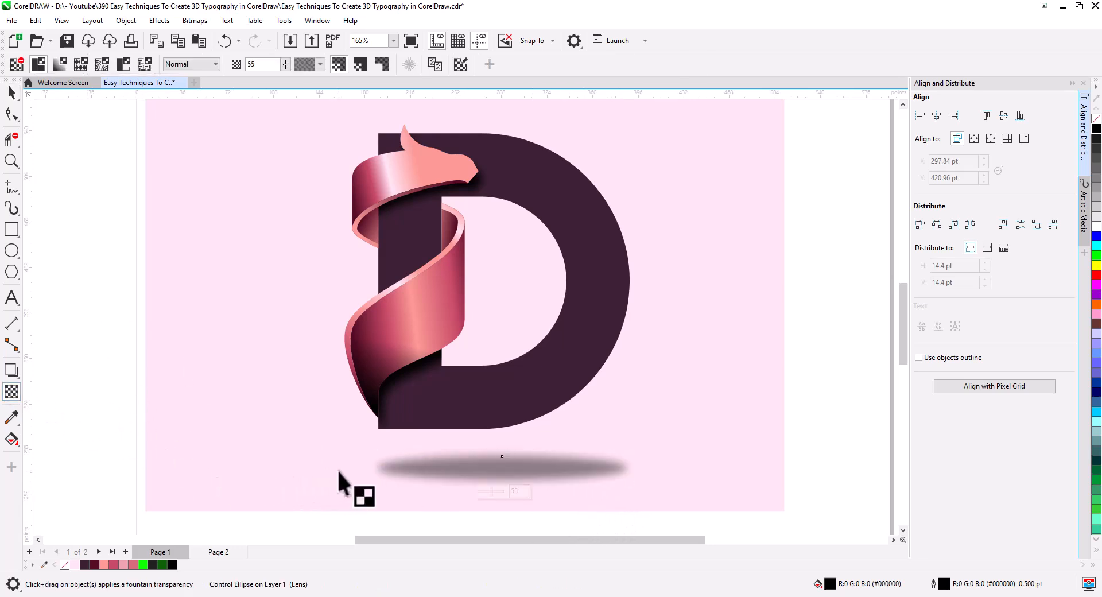
left_click_drag(351, 469, 636, 467)
left_click_drag(355, 470, 192, 480)
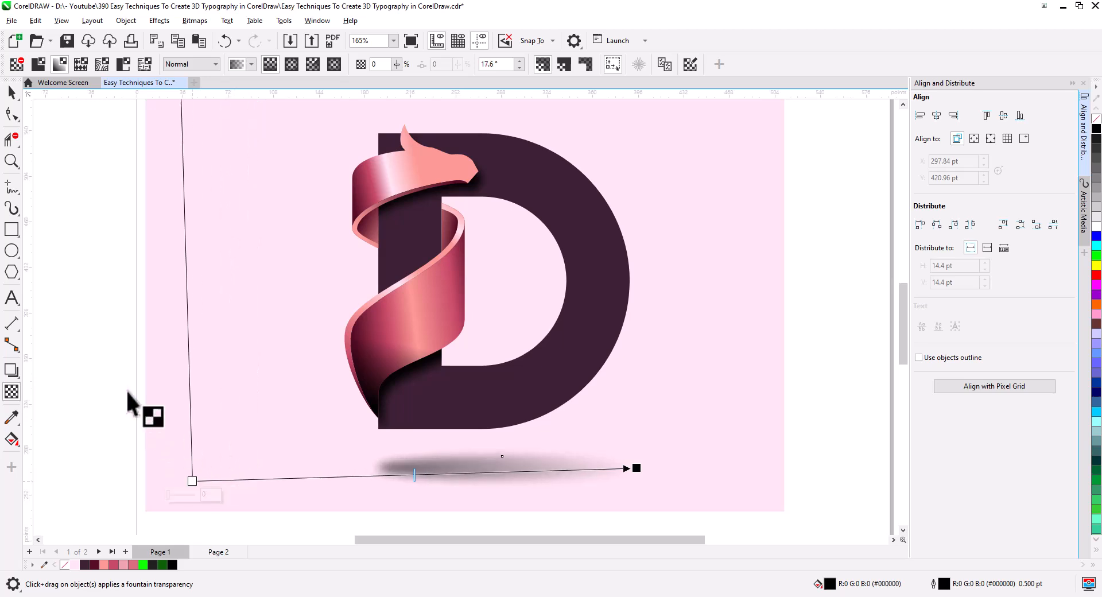
left_click(12, 92)
left_click(272, 447)
scroll(423, 466, "down", 1)
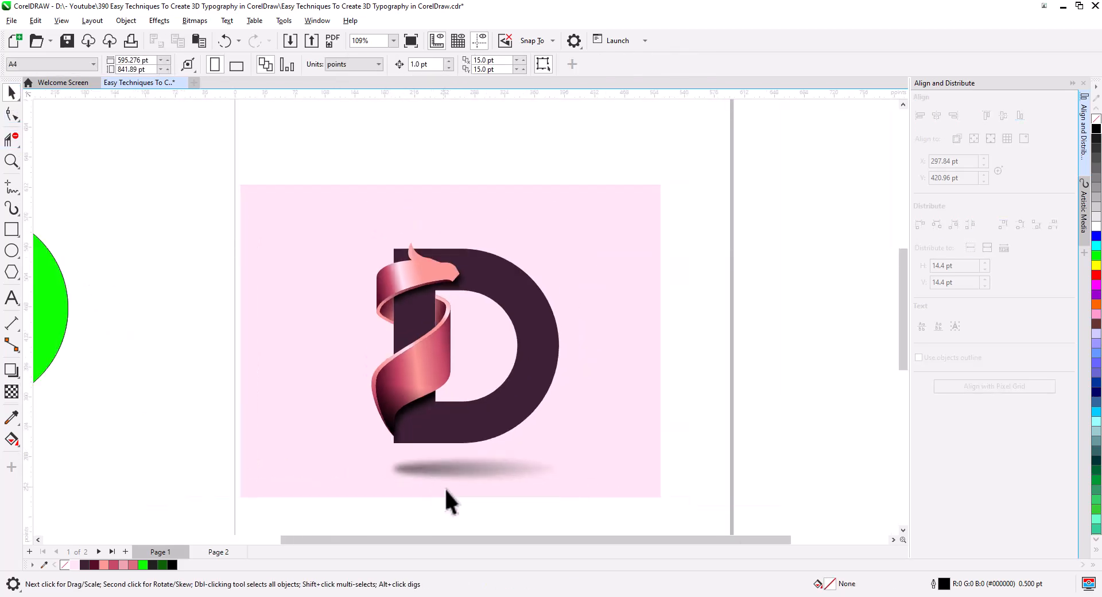
left_click_drag(493, 501, 475, 496)
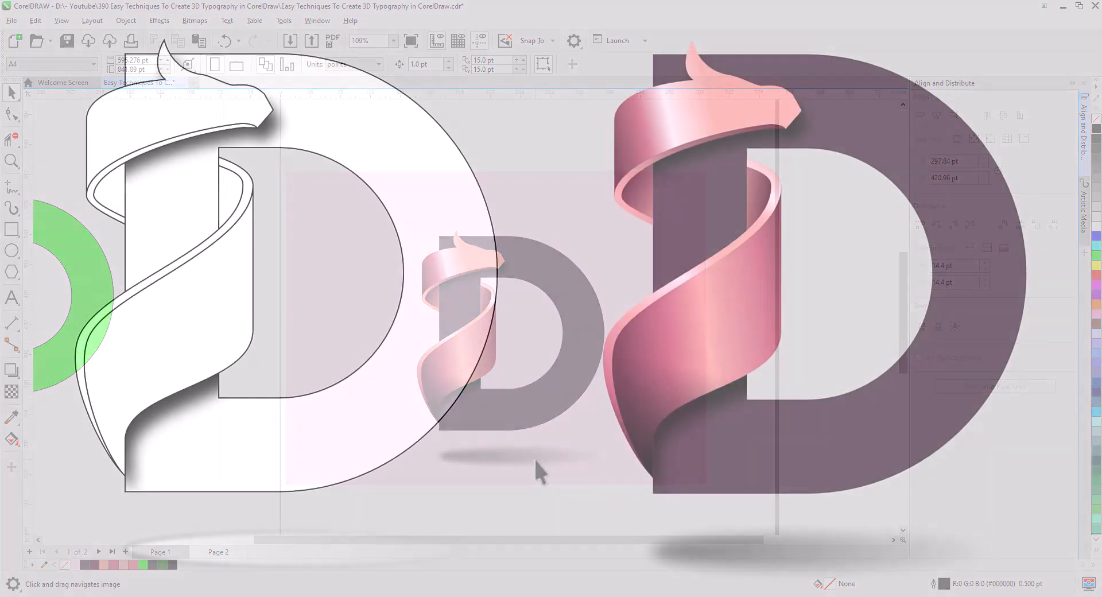